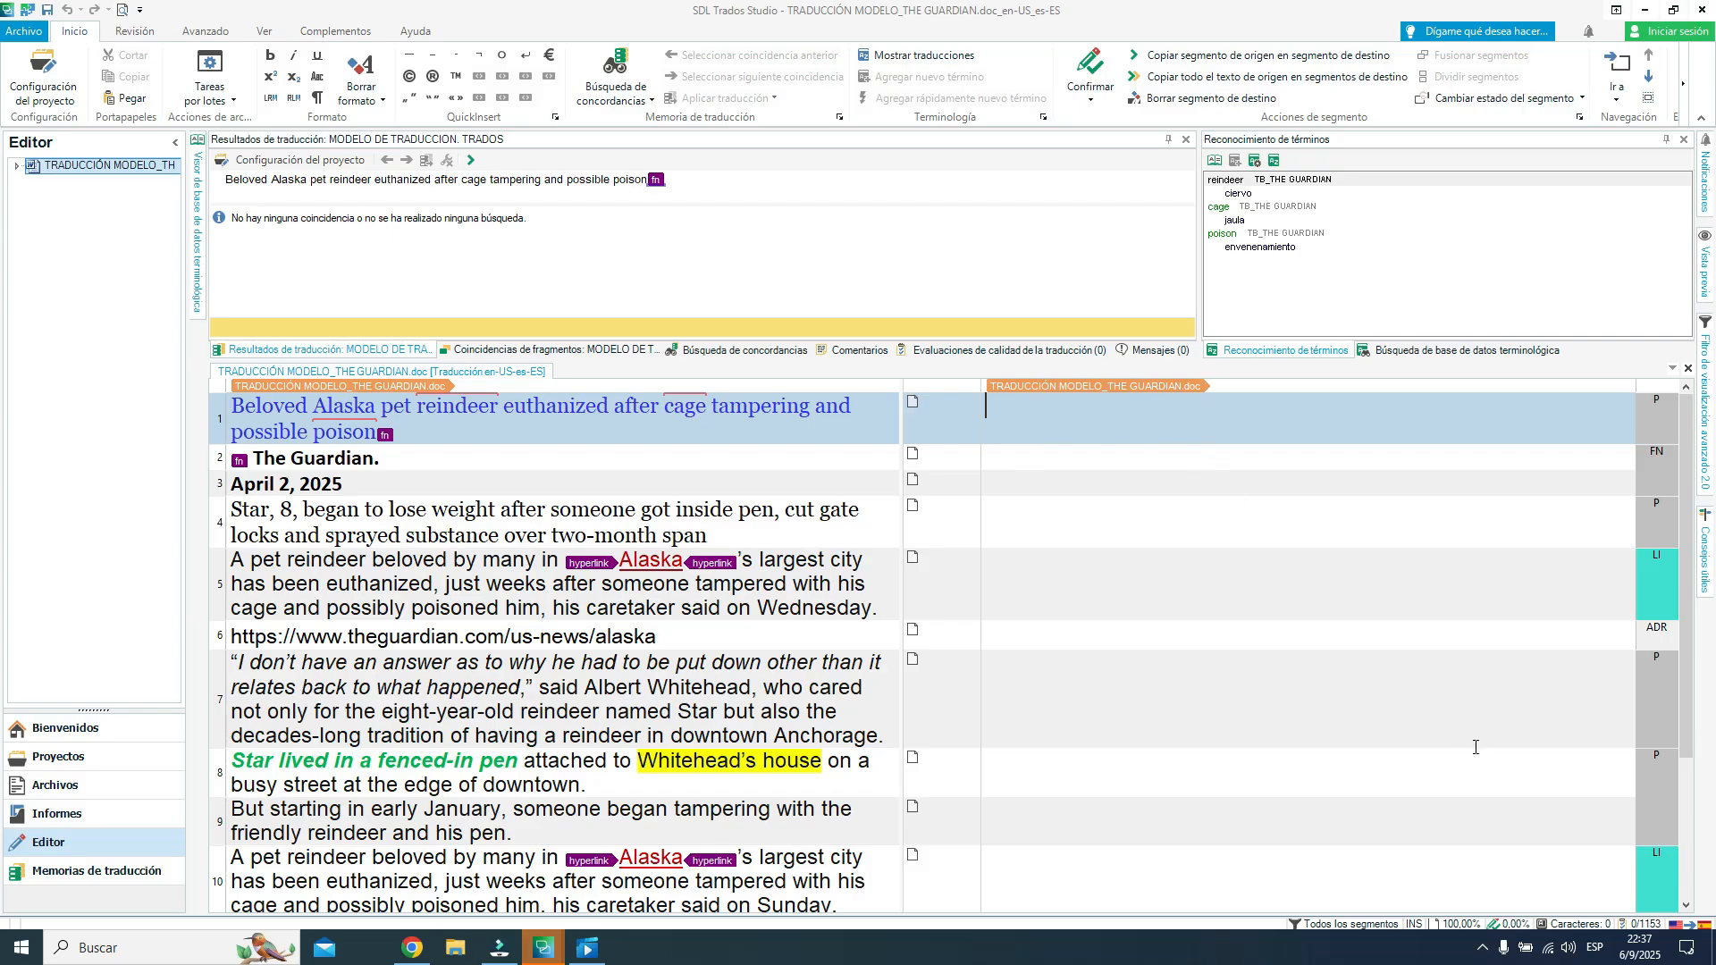
# Look through the document's source segments from the first to the last and return to the beginning.
pyautogui.click(1688, 833)
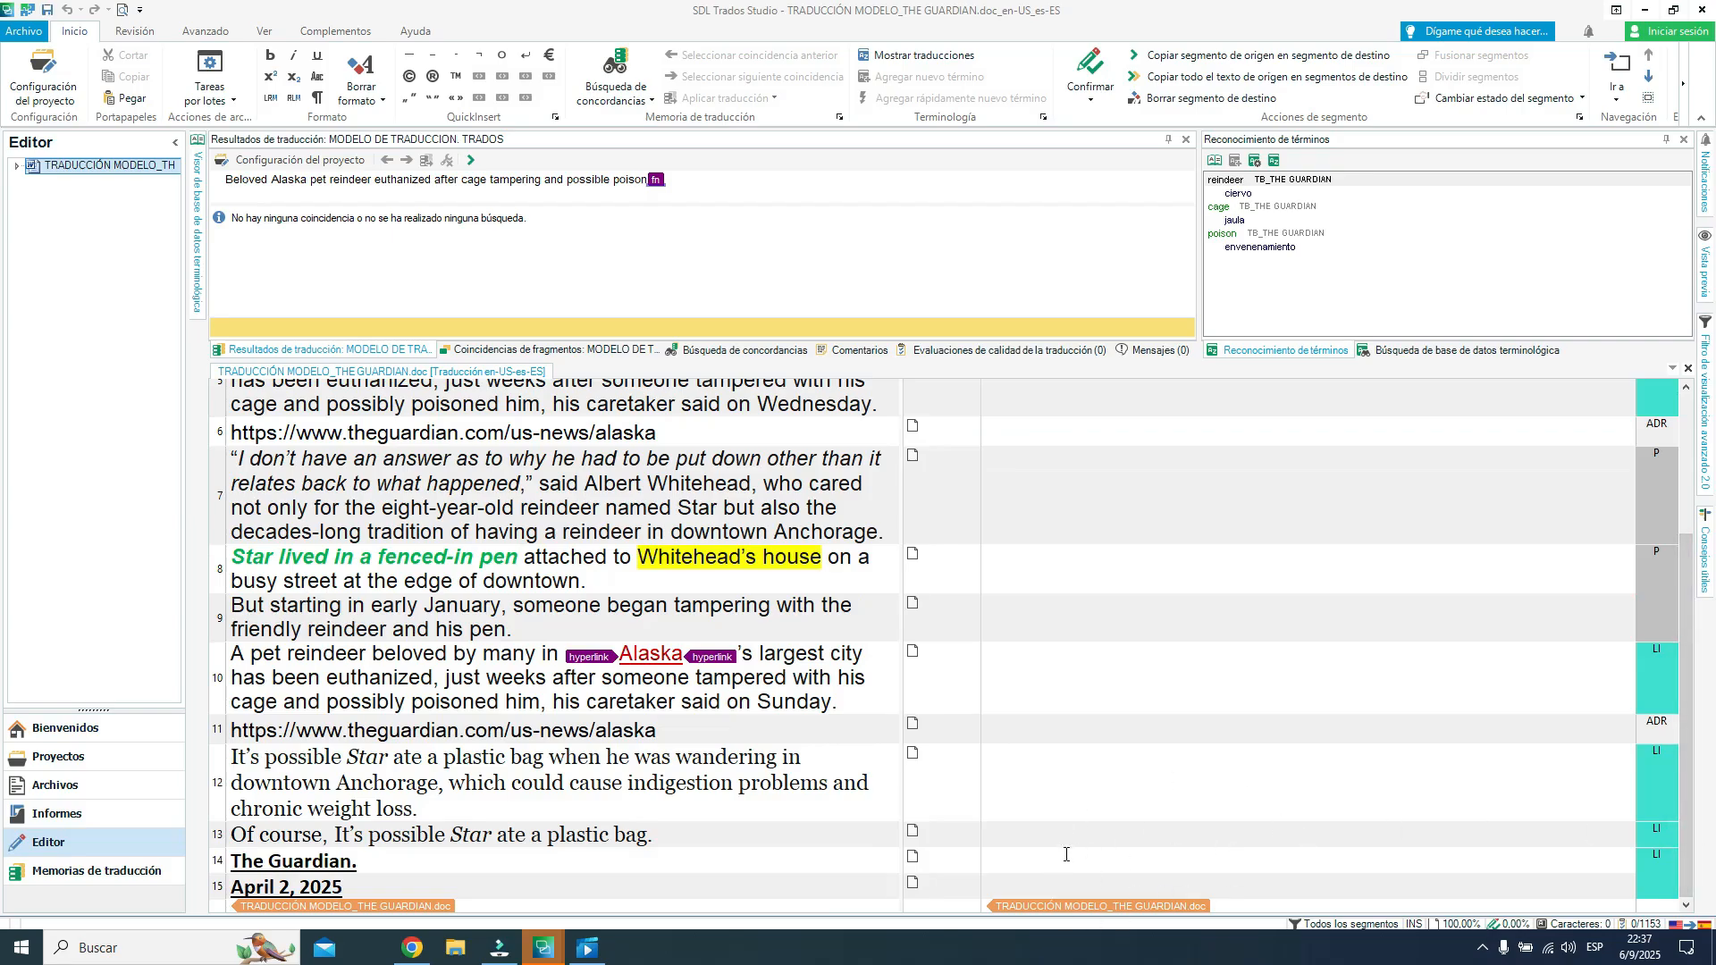
pyautogui.click(1705, 469)
pyautogui.click(1687, 420)
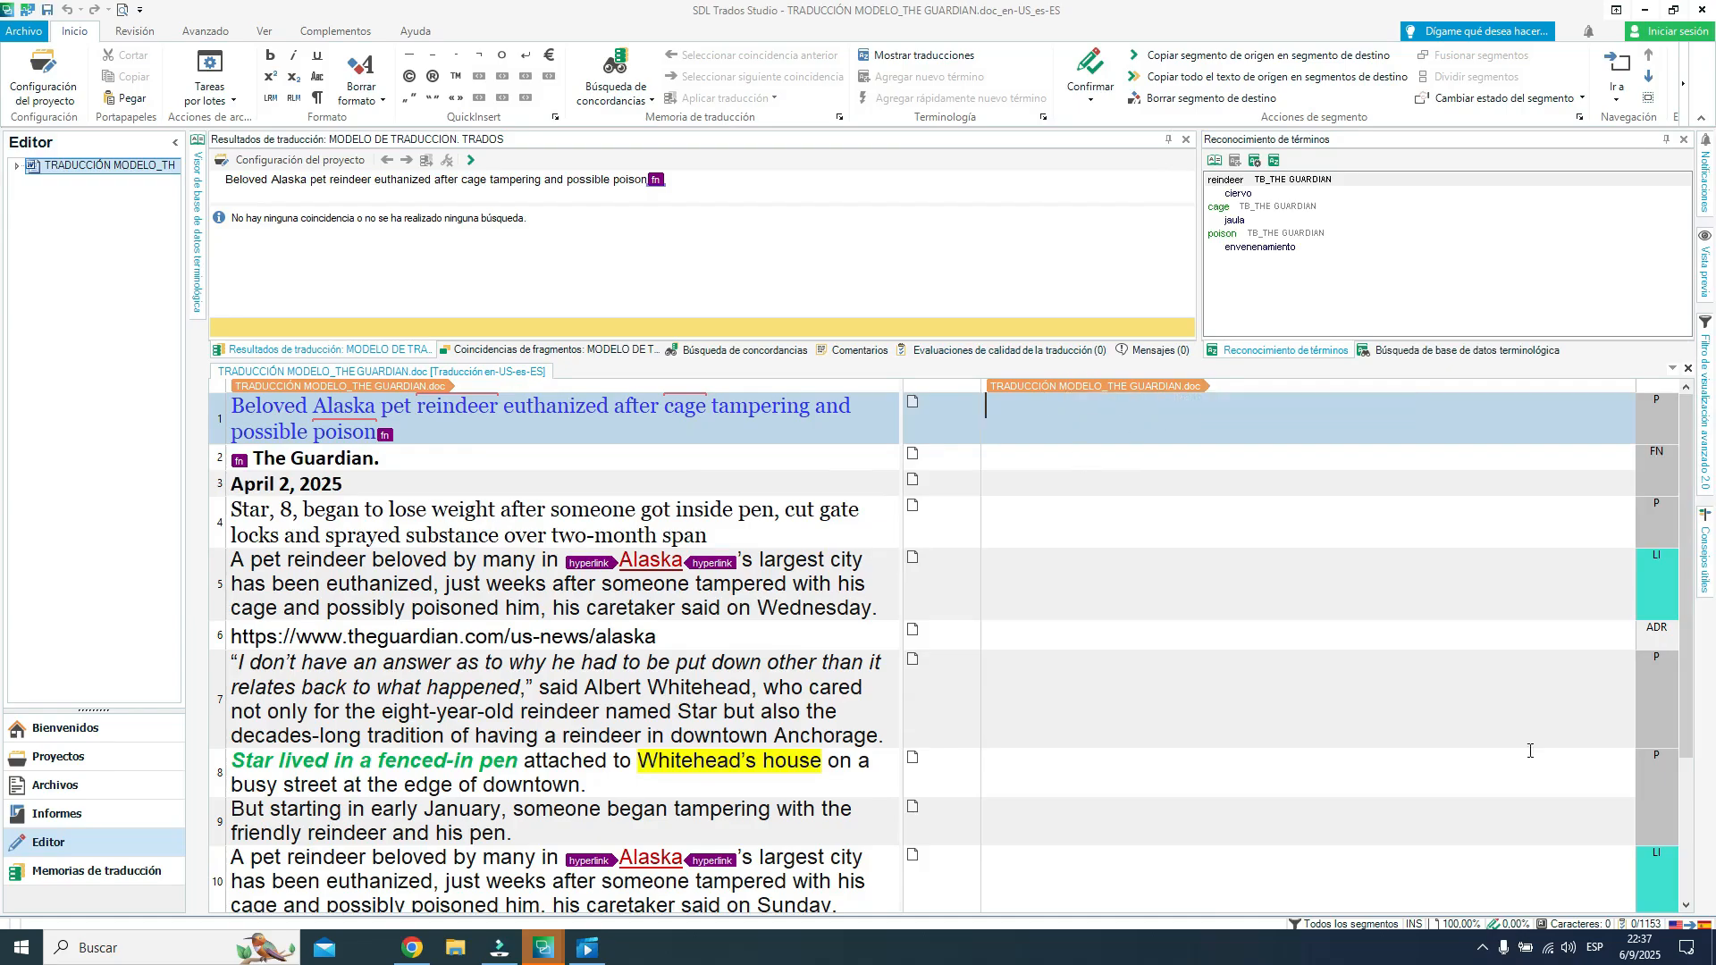
pyautogui.click(1690, 843)
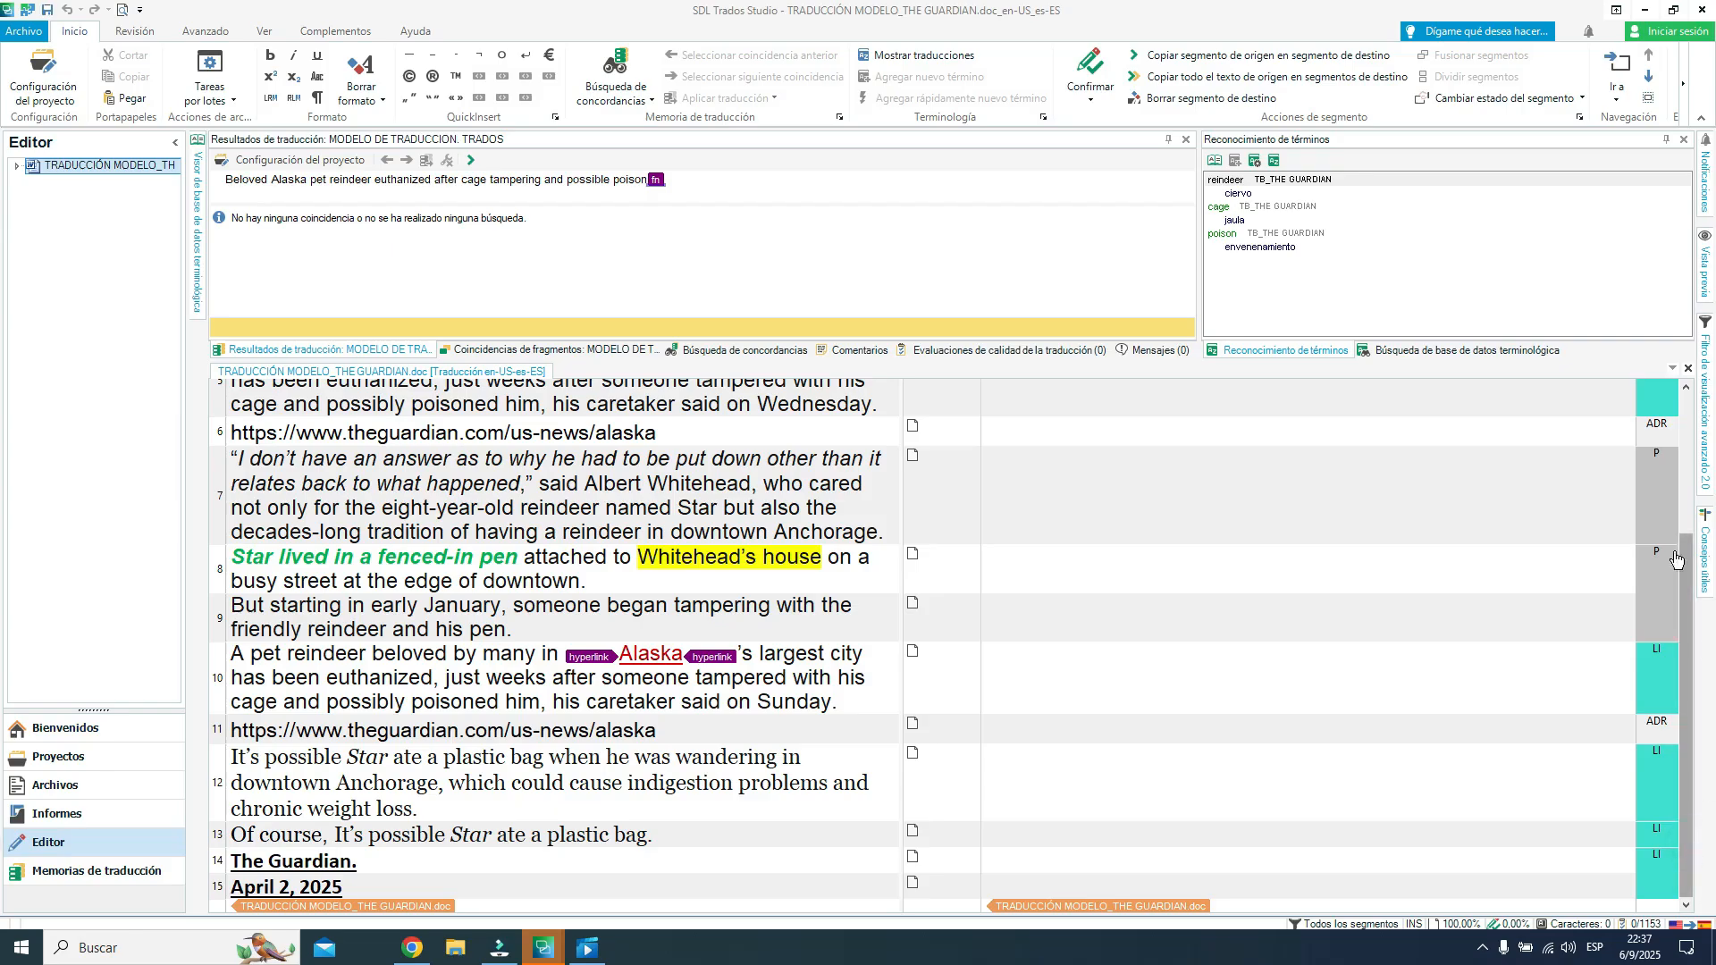
pyautogui.click(1686, 420)
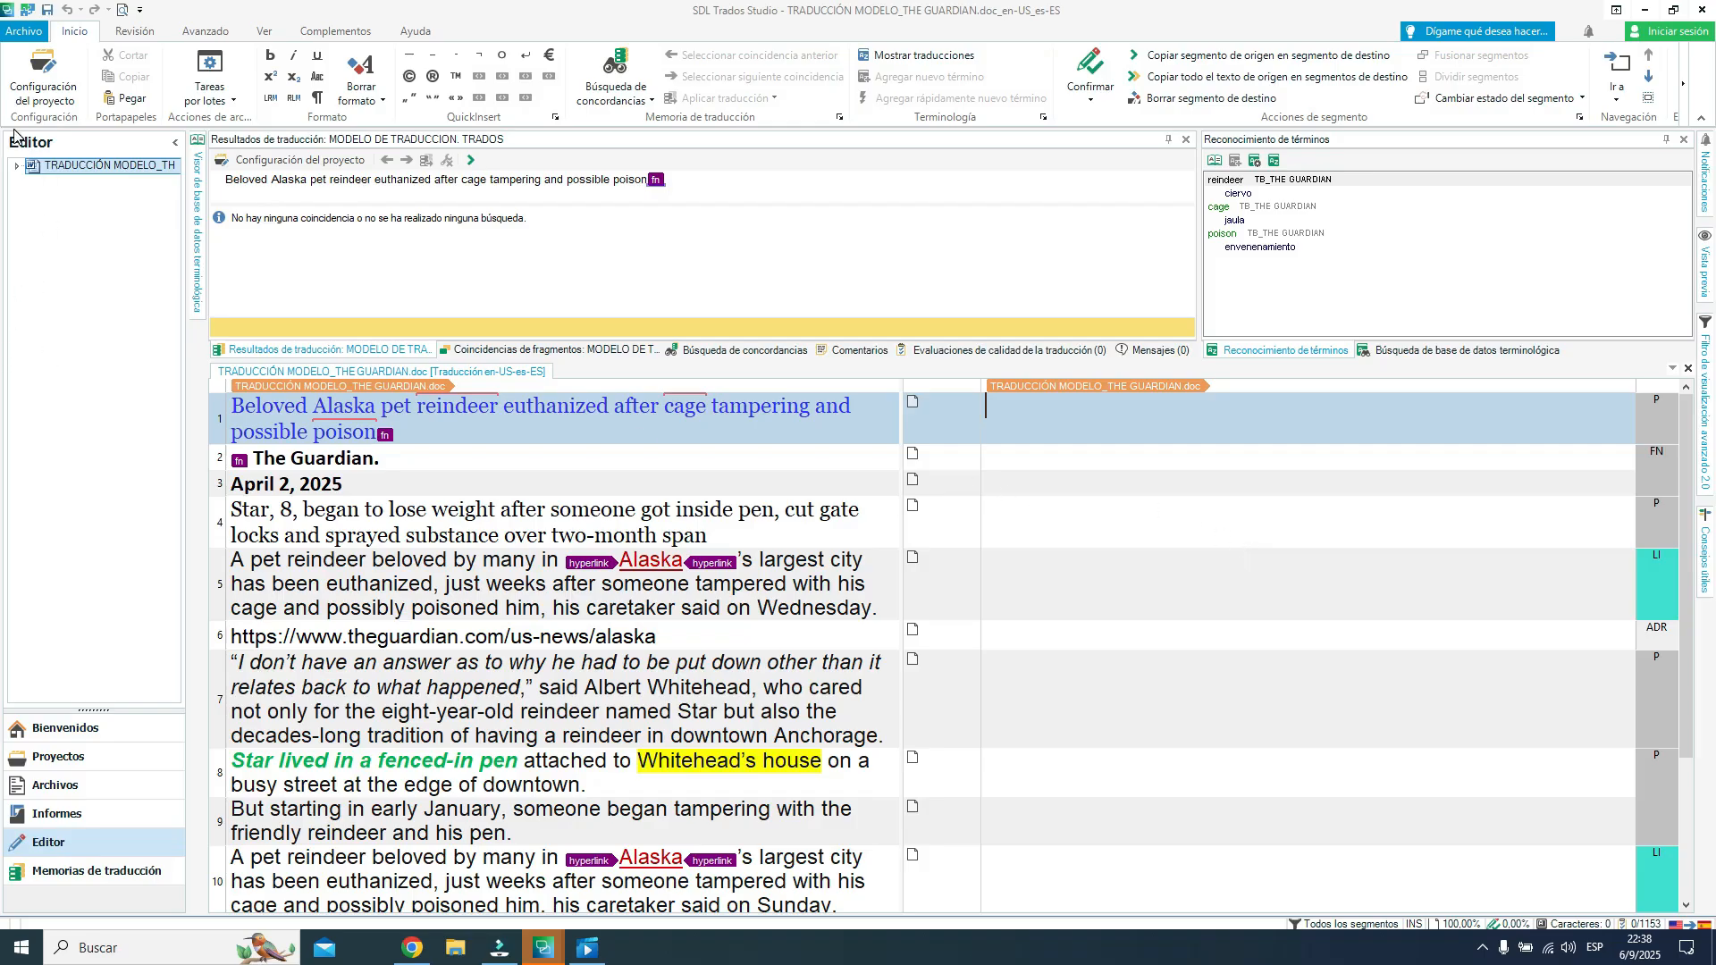
# Save the bilingual file as "TRADUCCIÓN MODELO_THE GUARDIAN.doc_en-US_es-ES" in SDL XLIFF format in the TRADOS VIDEOCLASE folder, replacing the existing file.
pyautogui.click(27, 33)
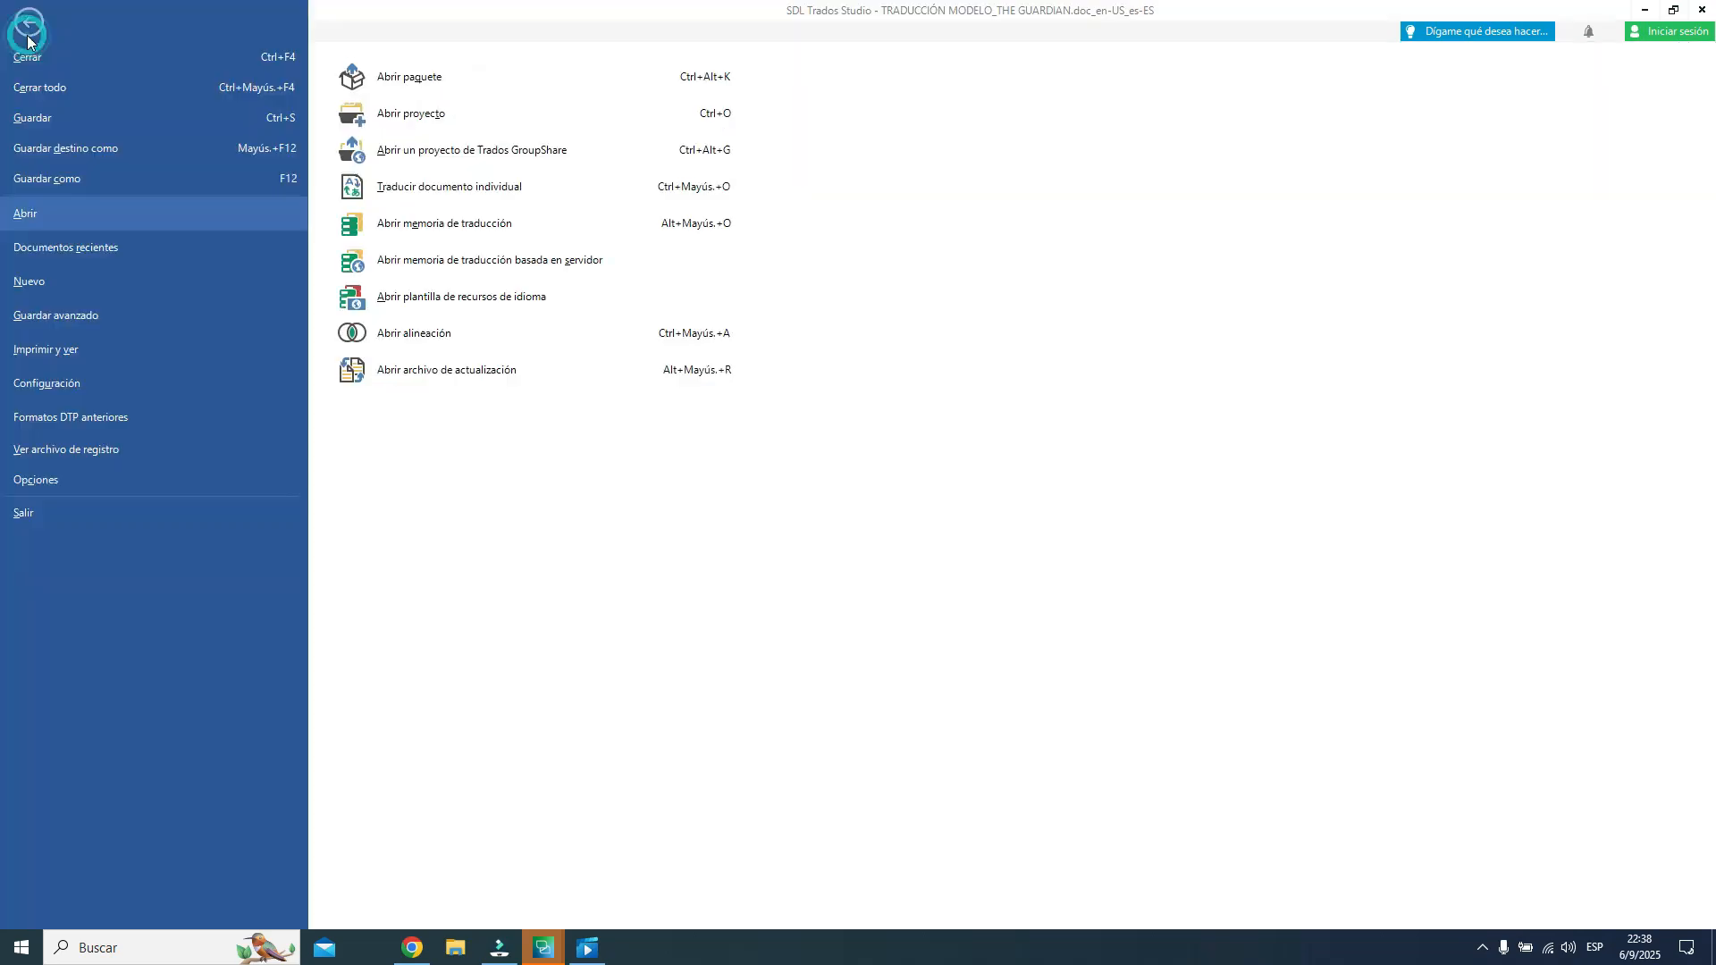
pyautogui.click(51, 182)
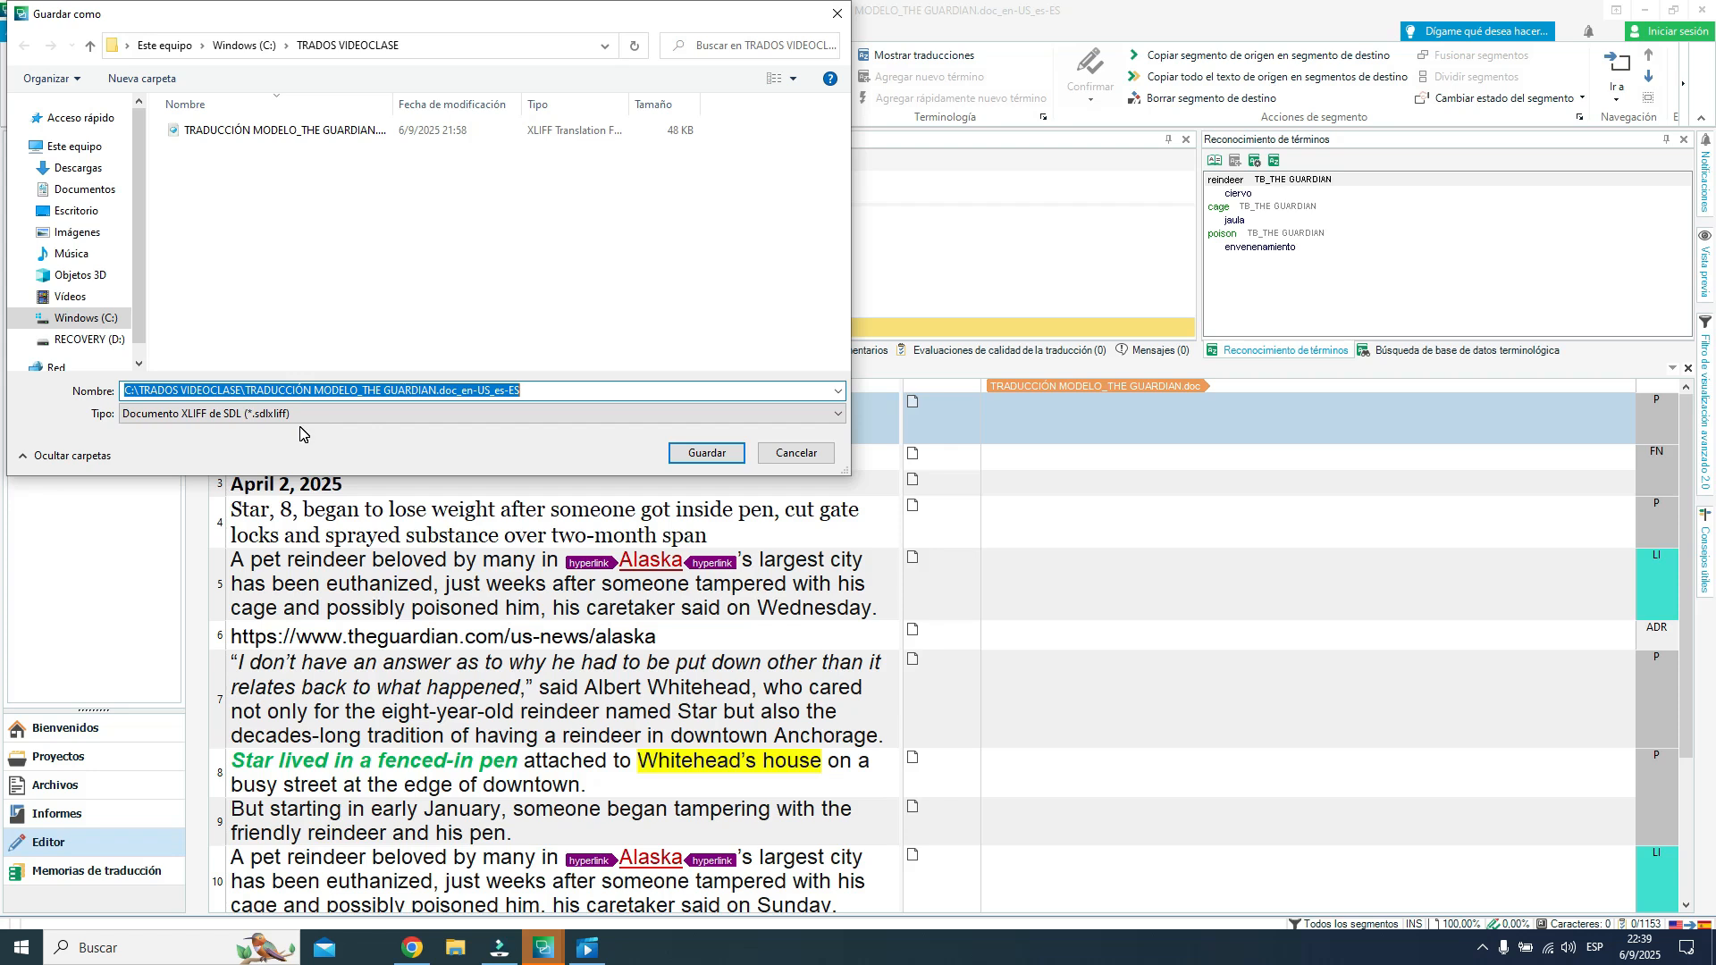
pyautogui.click(701, 454)
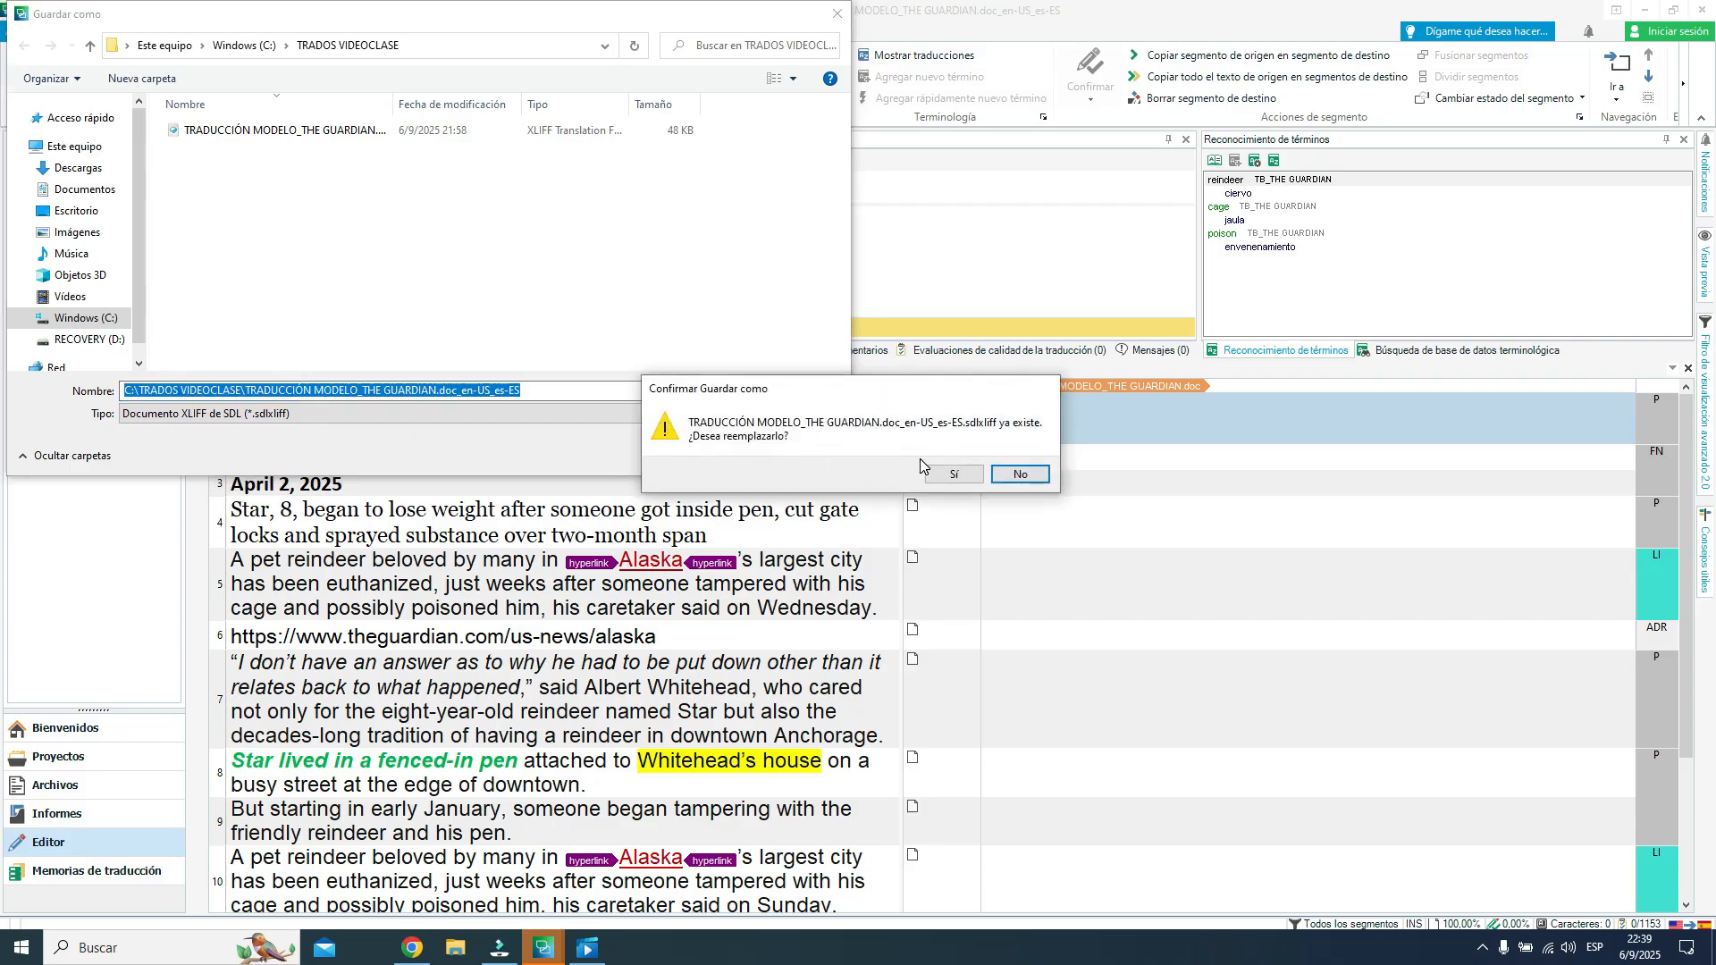
pyautogui.click(947, 473)
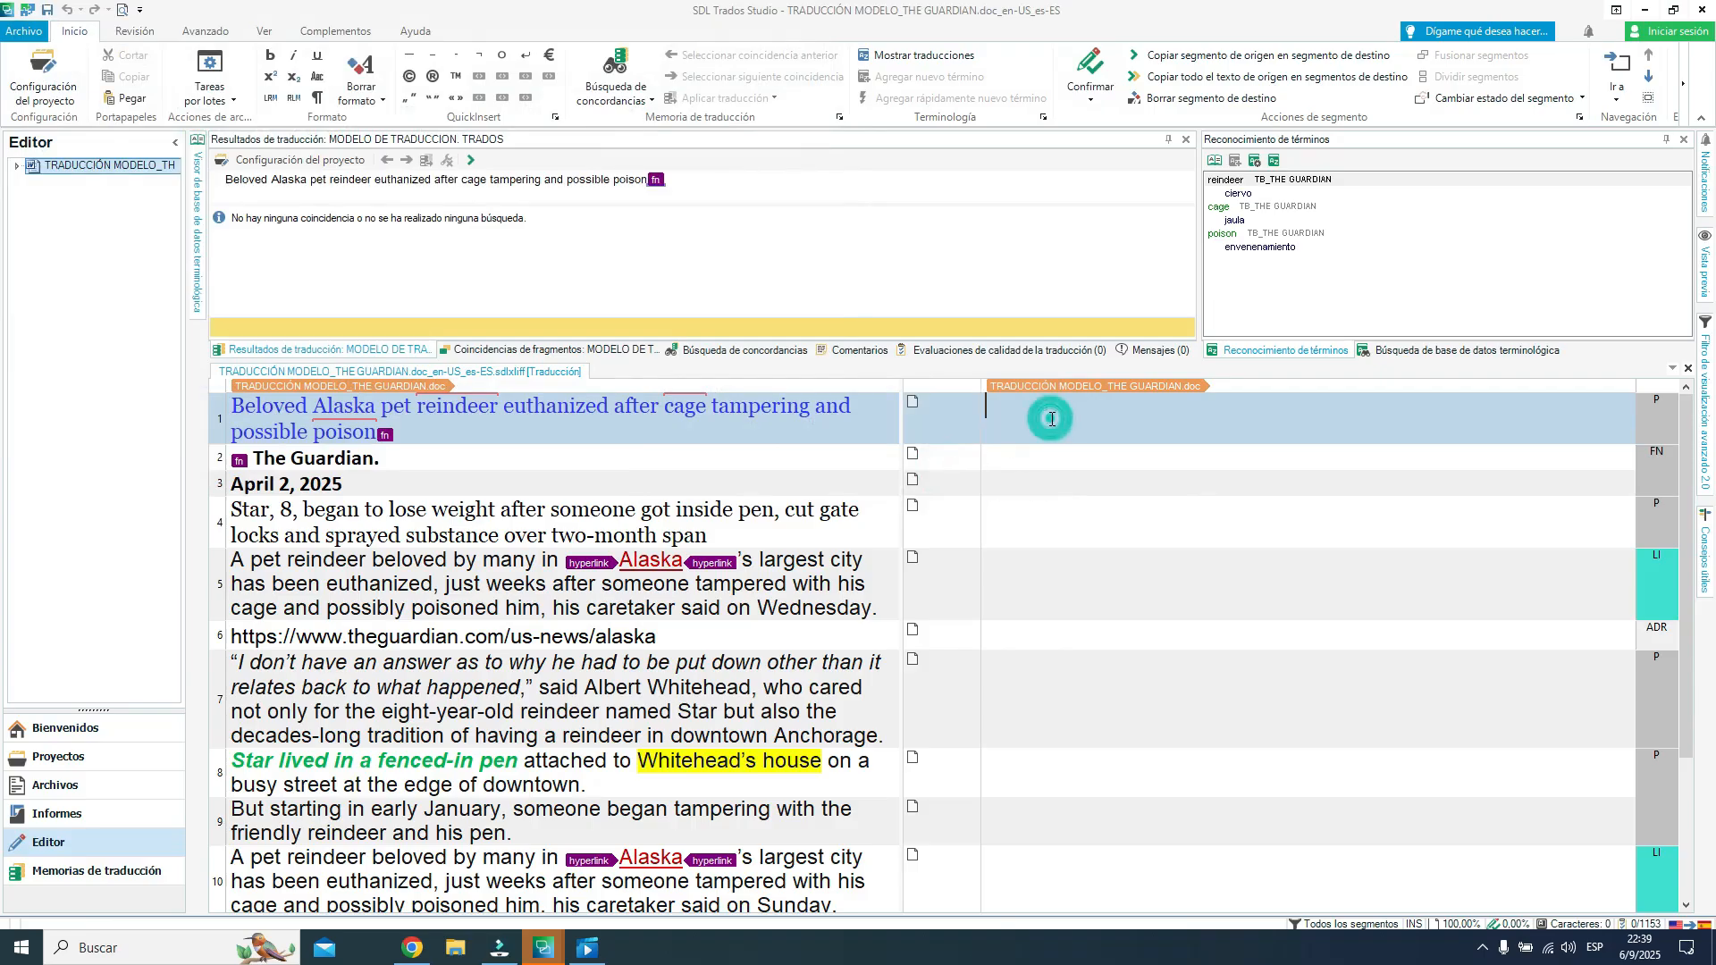
# Show the list of terms in the termbase viewer.
pyautogui.hotkey('ctrl', 'a')
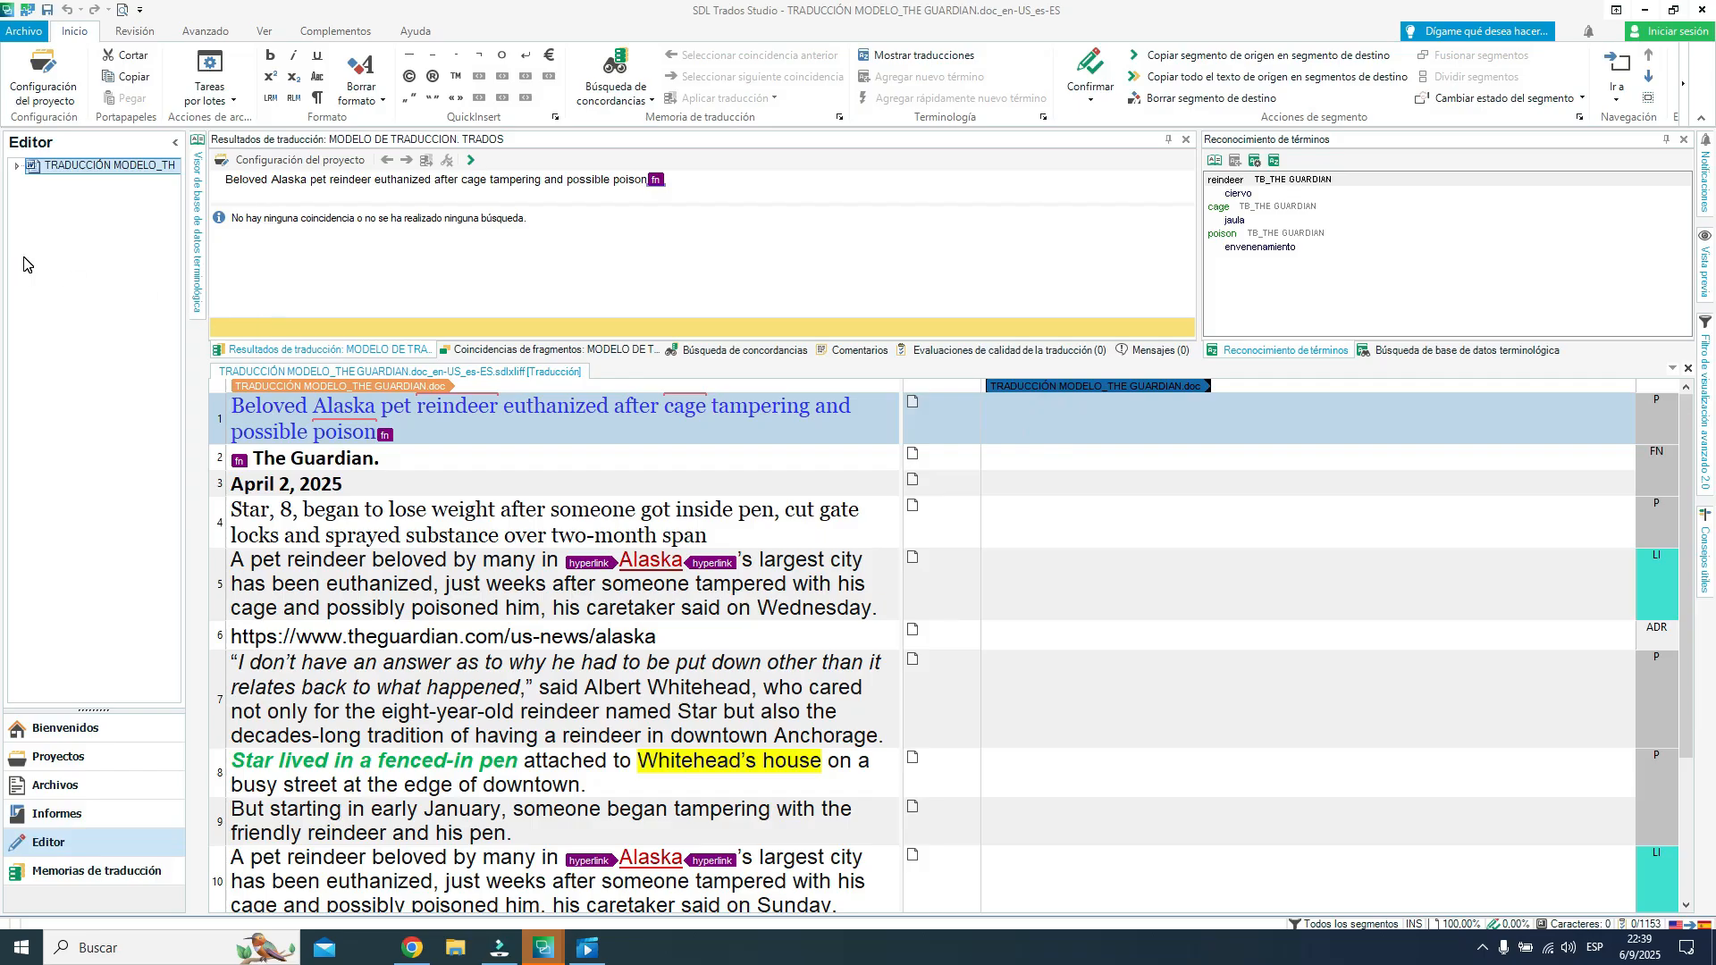
pyautogui.click(59, 70)
pyautogui.click(196, 259)
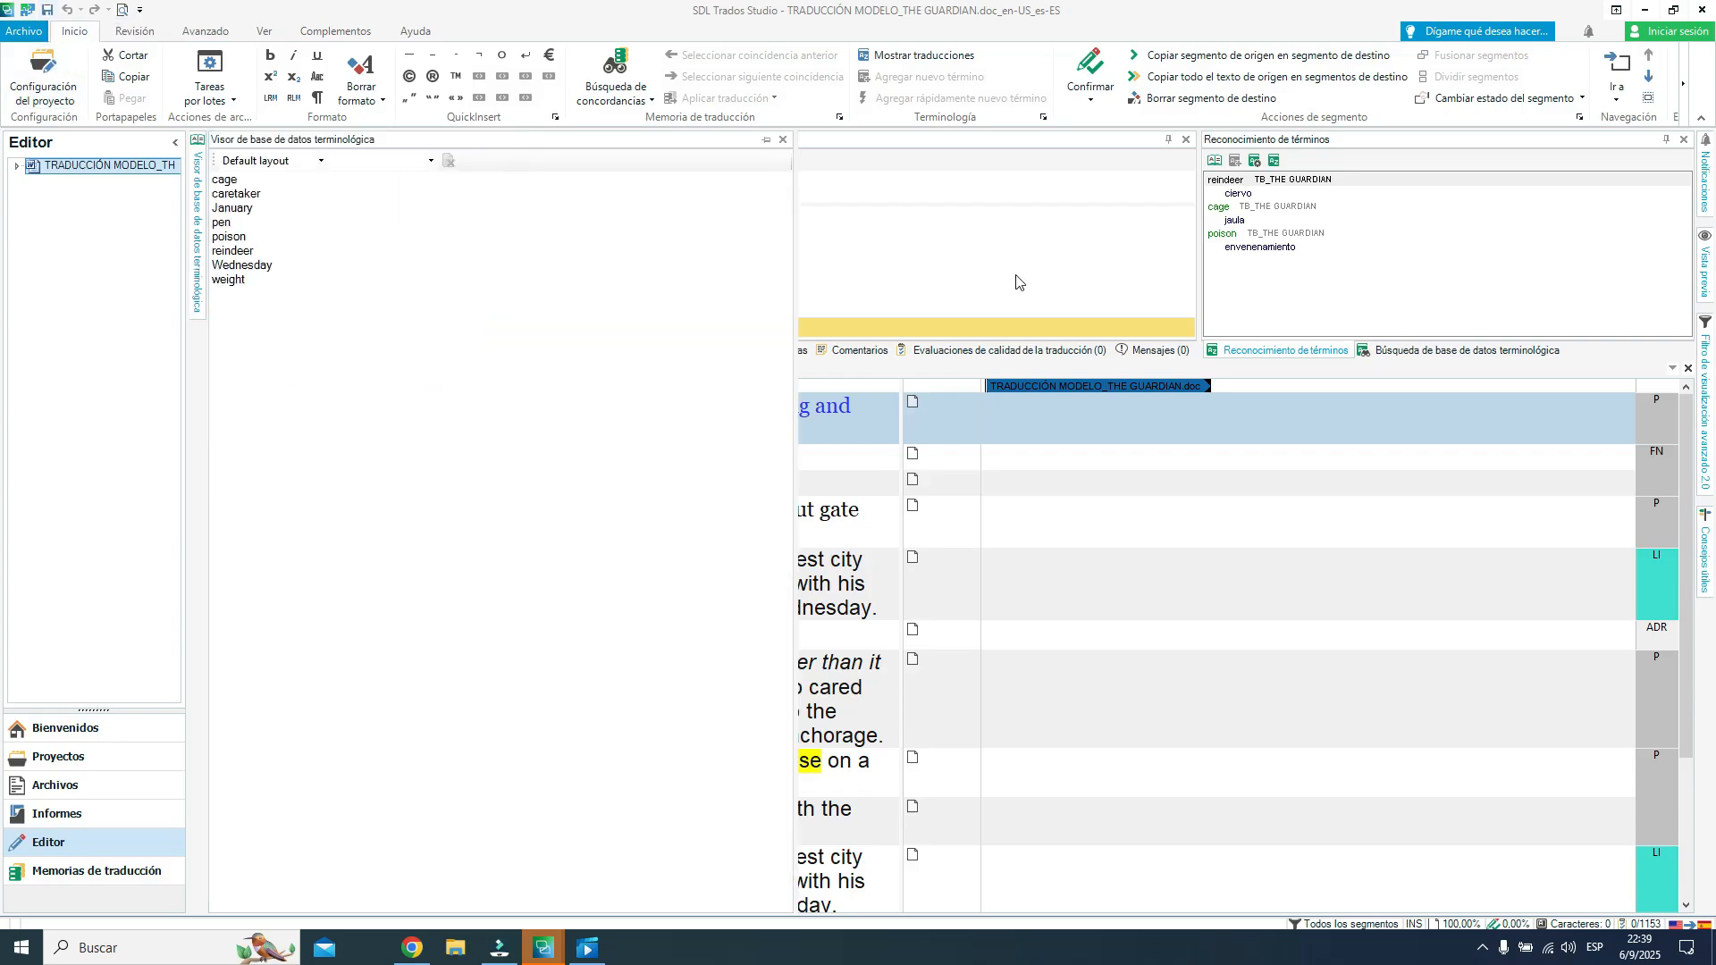
# Translate the beginning of segment 1 as "Sacrificaron a un reno mascota muy querido en Alaska tras manipulación de jaula".
pyautogui.click(1027, 400)
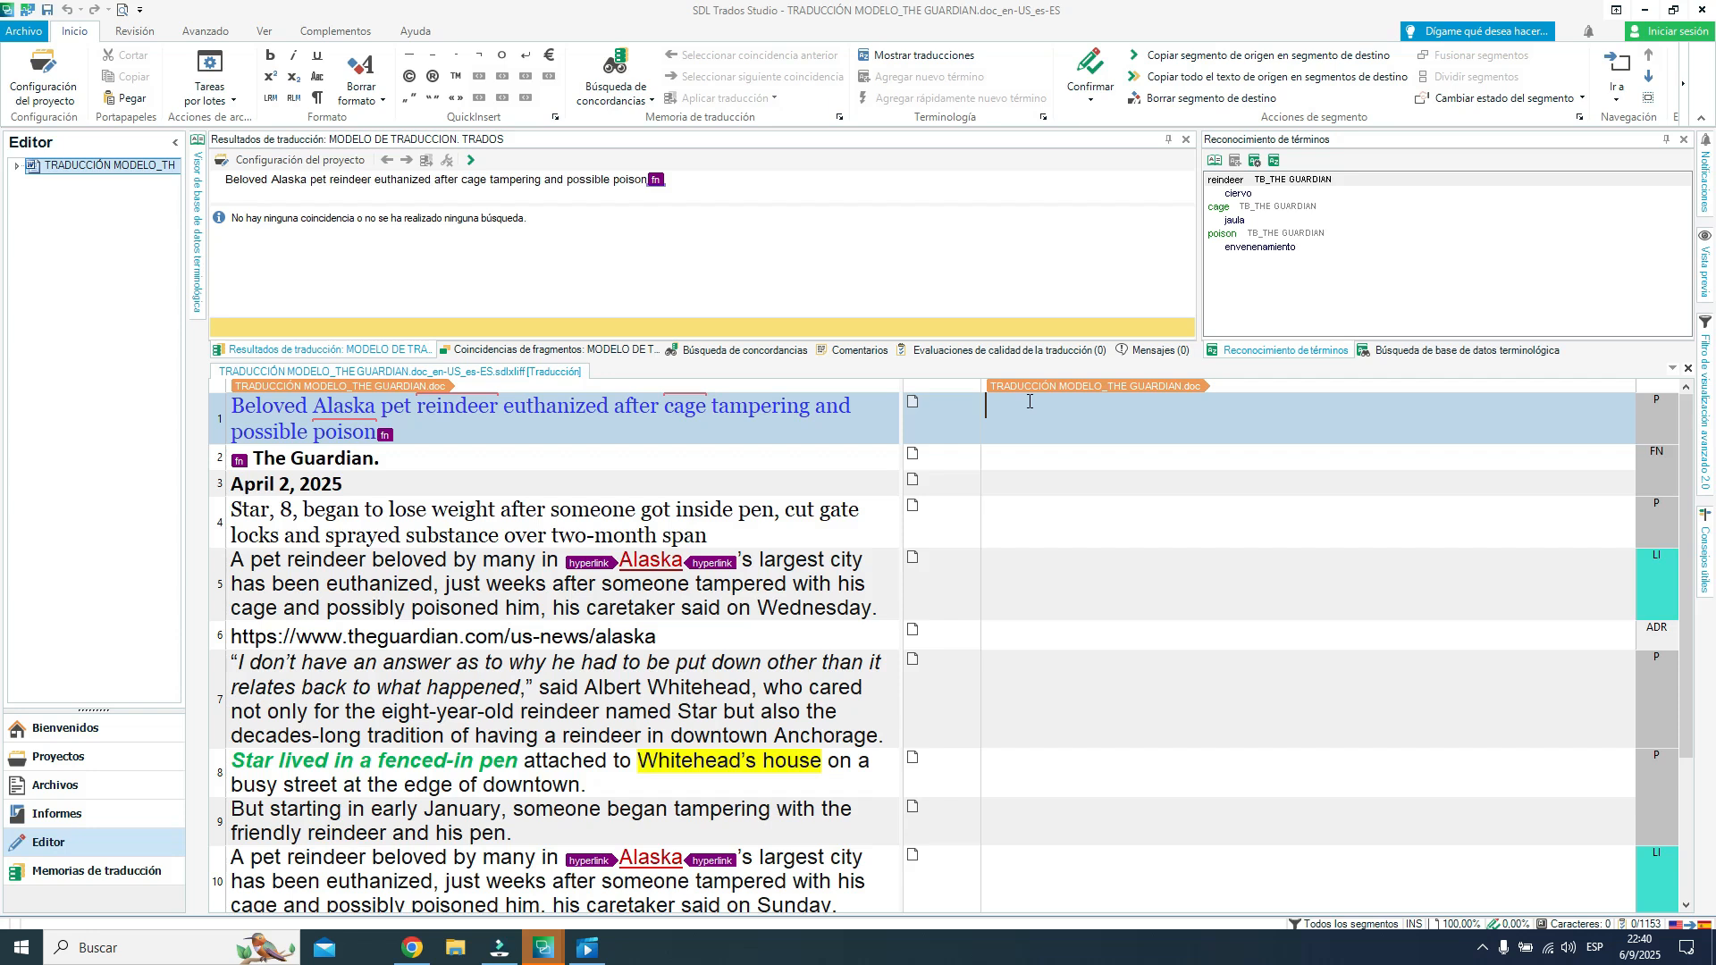
pyautogui.write('sACRIFICA')
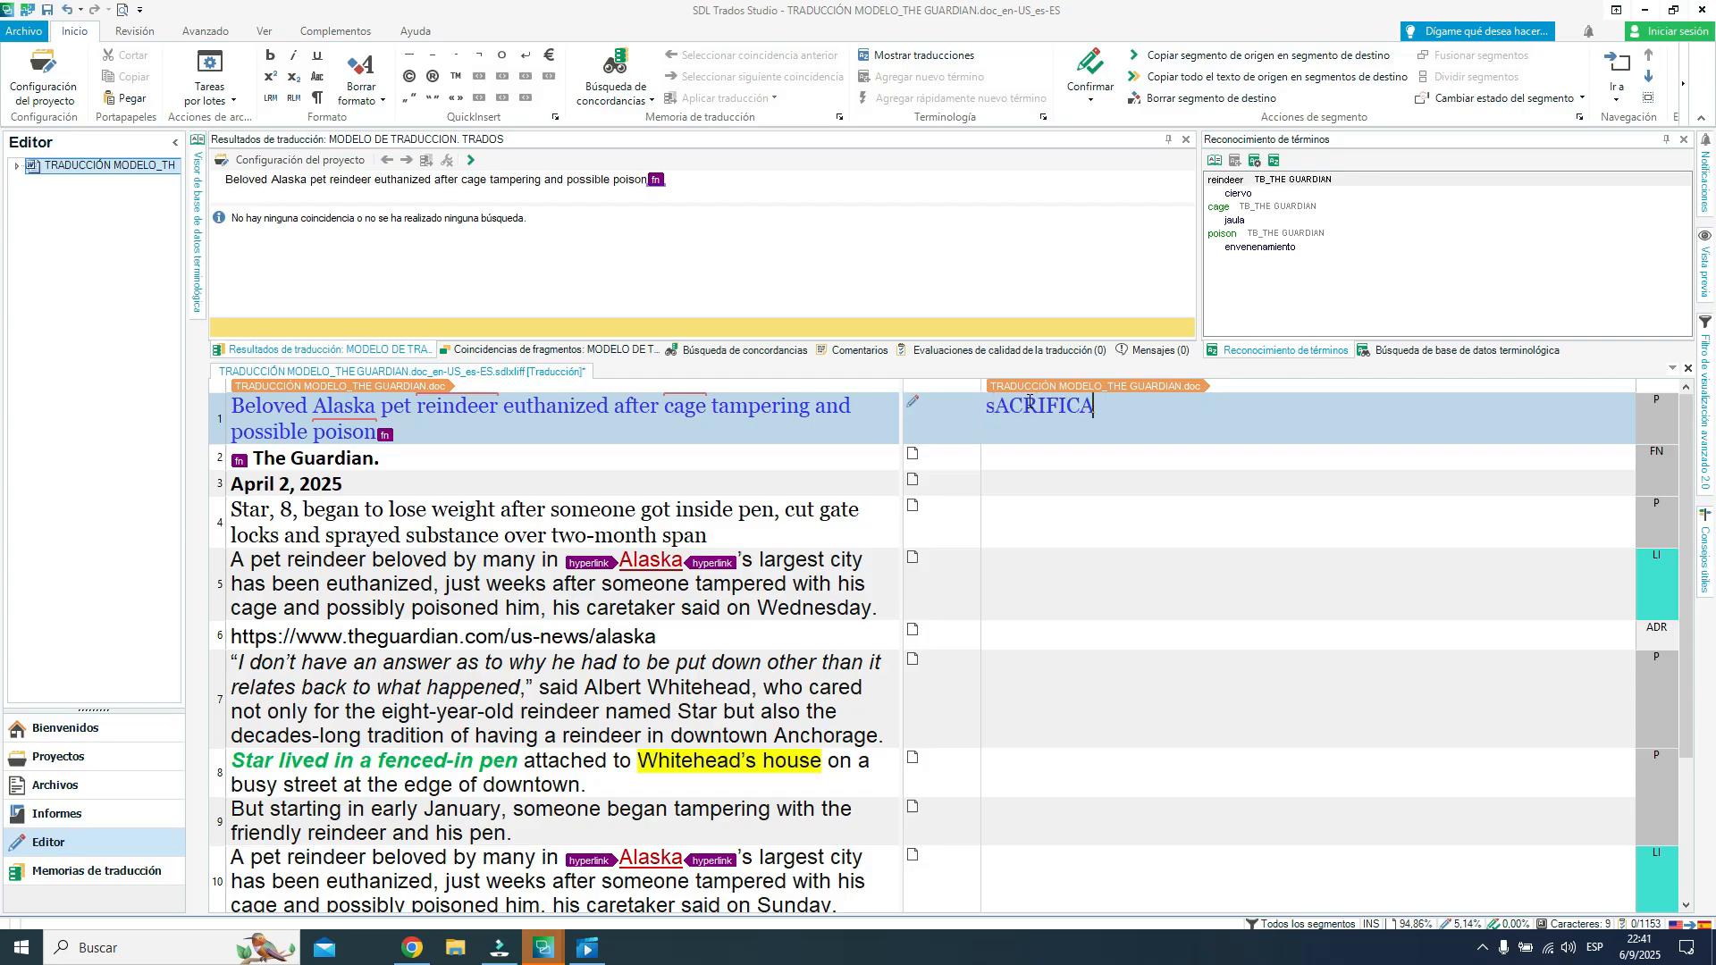
pyautogui.write('RON a un')
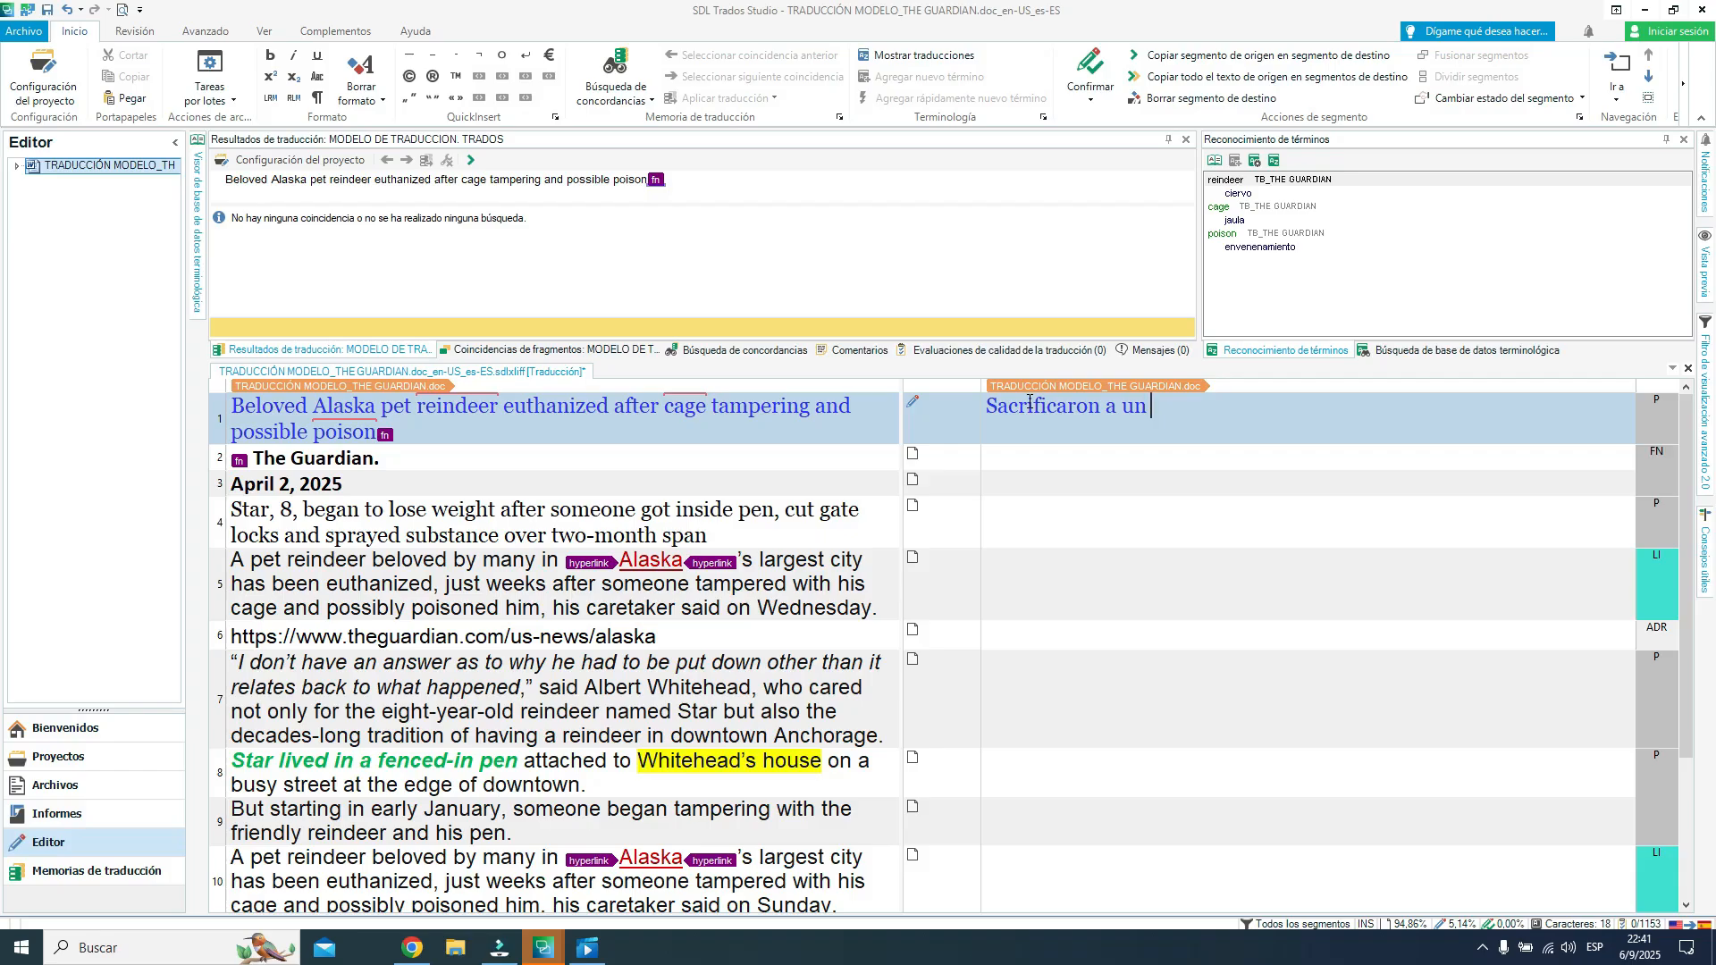
pyautogui.write('reno')
pyautogui.write('mascota muy q')
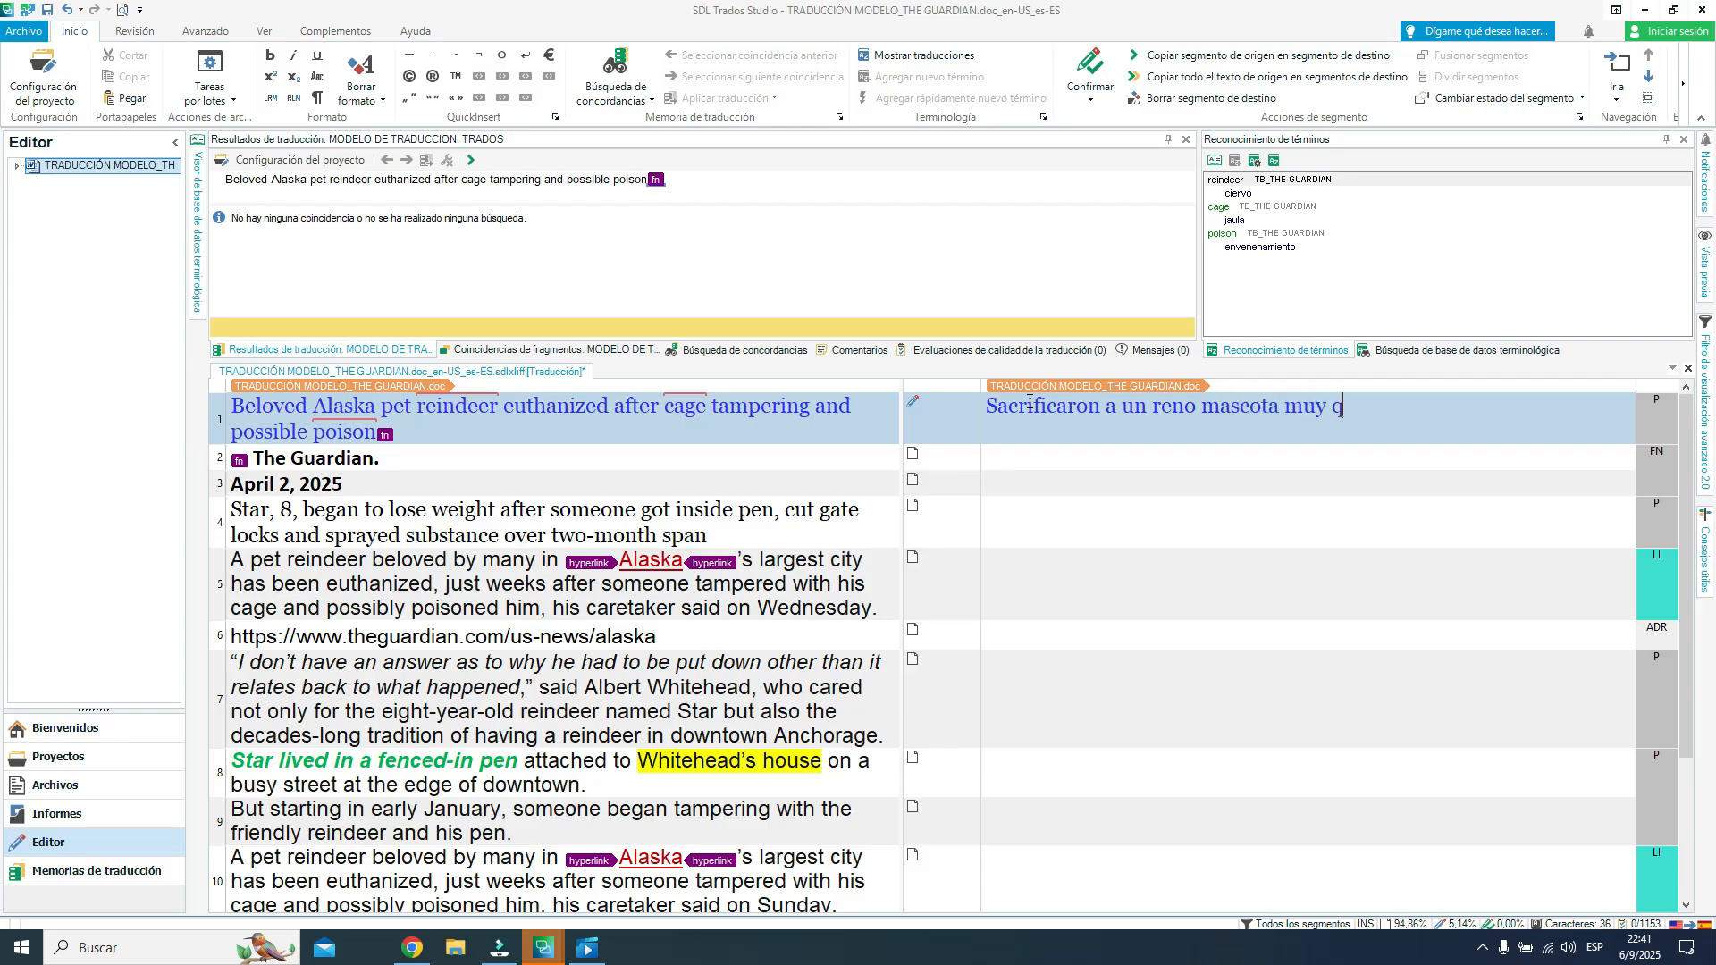
pyautogui.write('uerido en Alaska tras manip')
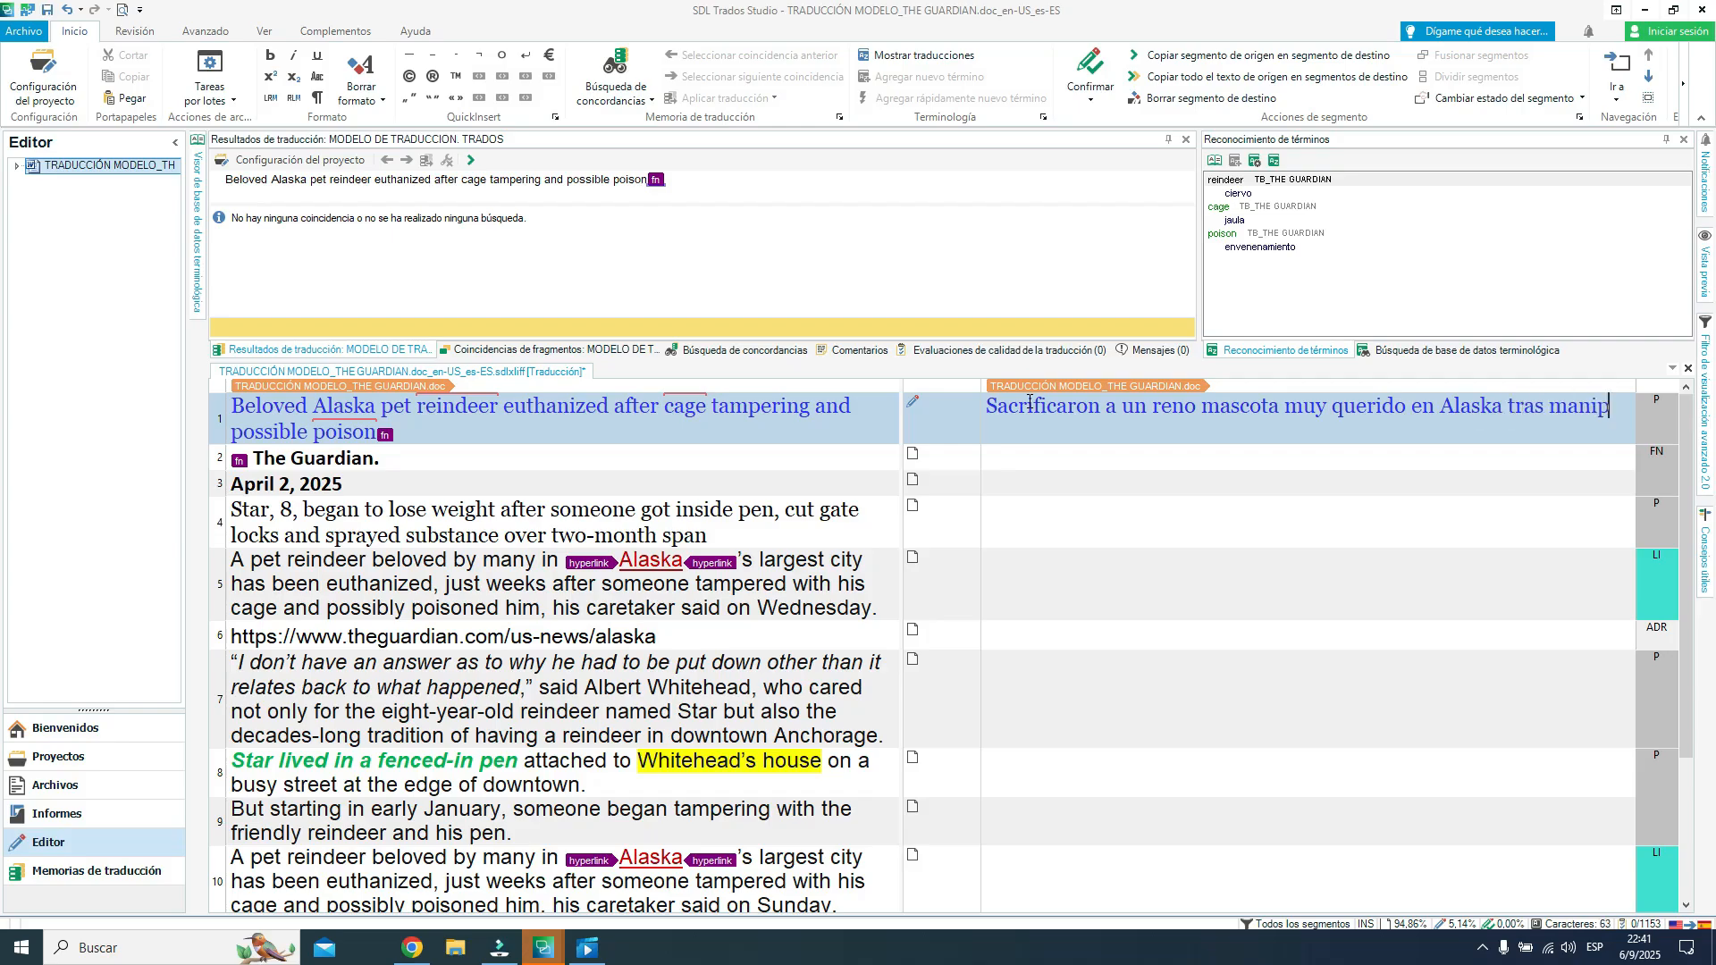
pyautogui.write('ulación de')
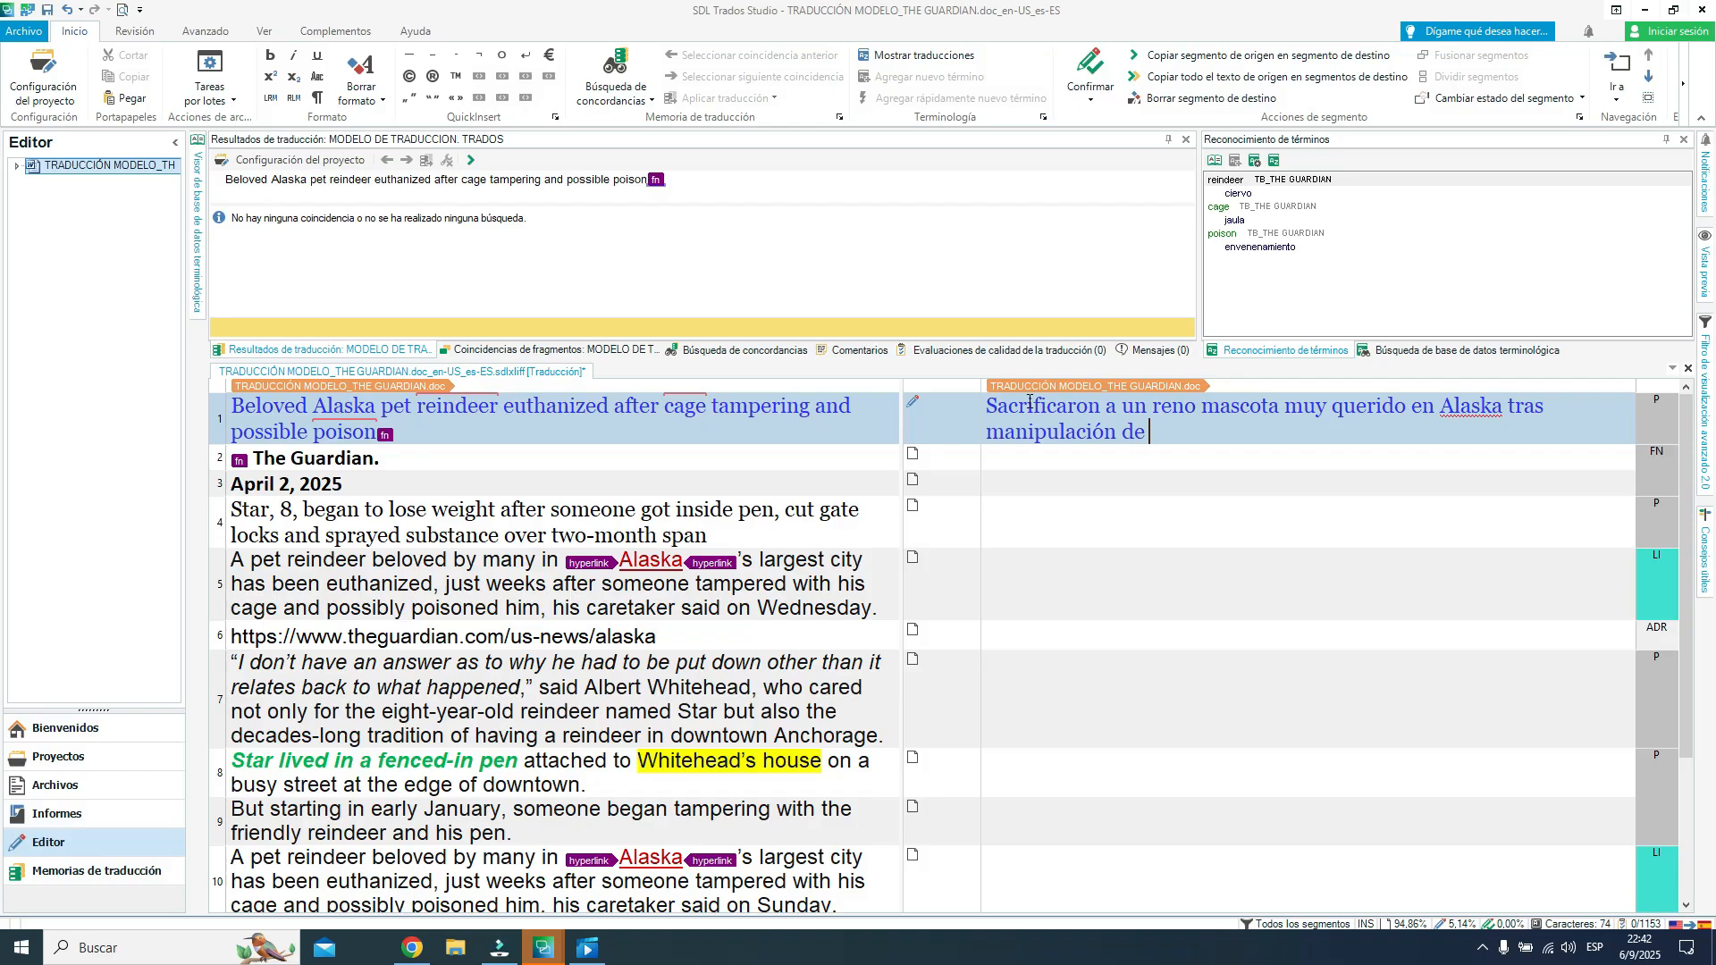
pyautogui.write('jaula')
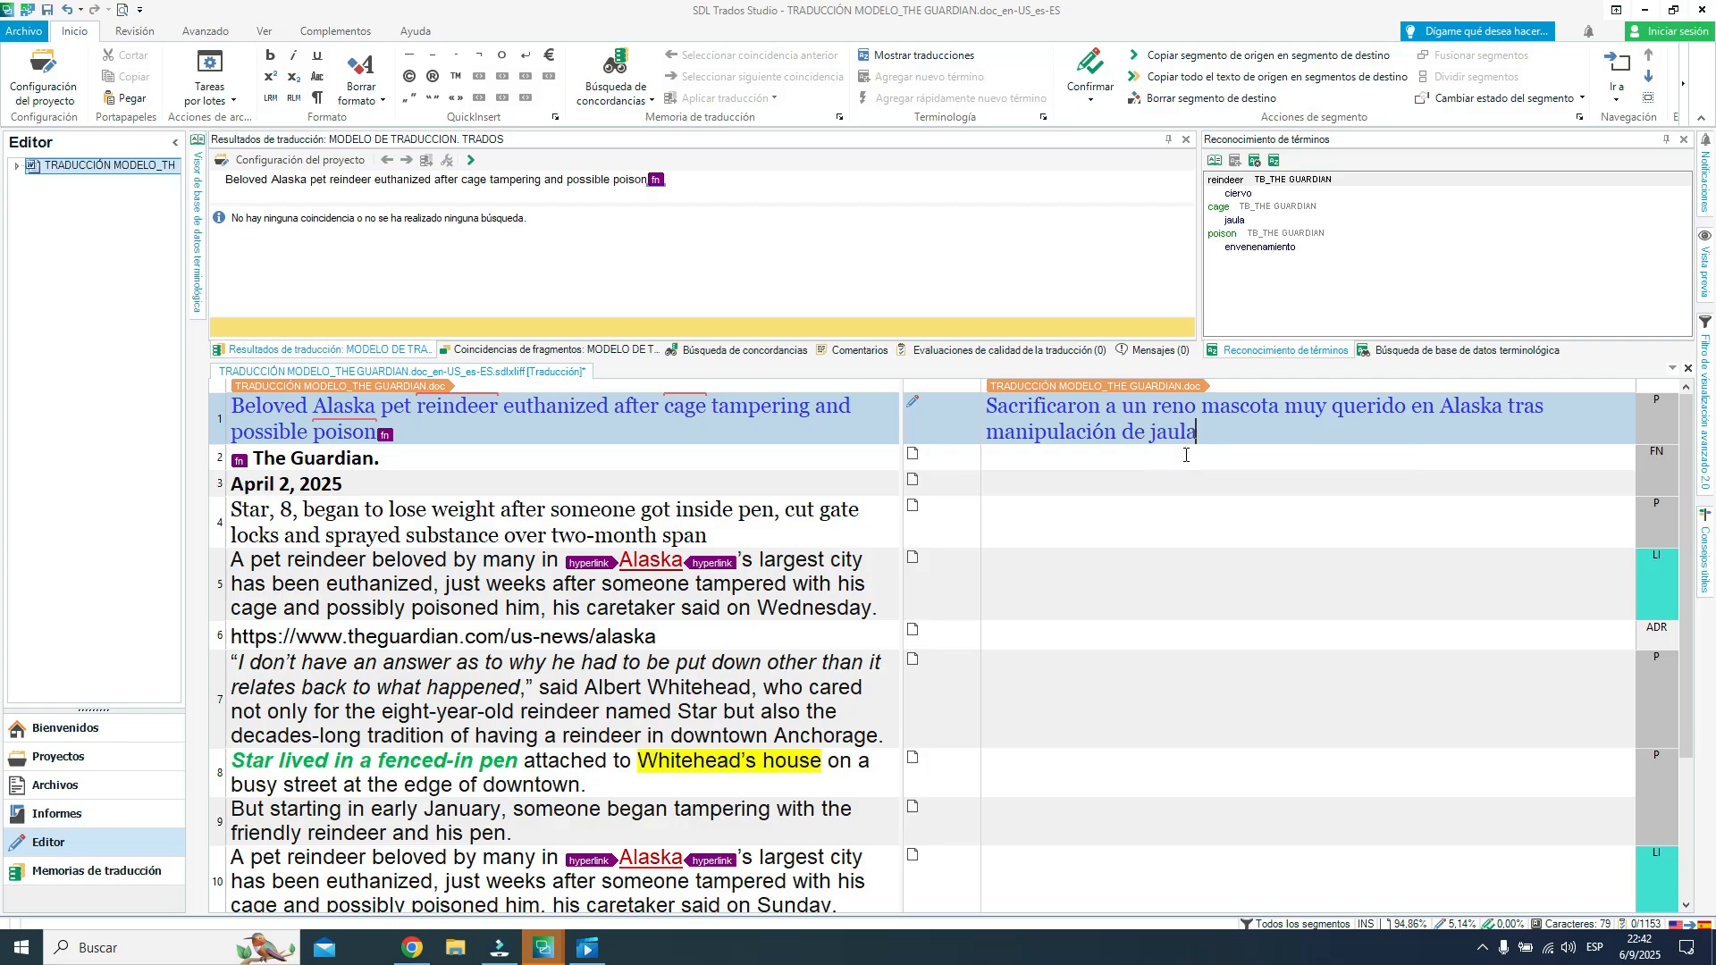
# Complete segment 1 with "y posible envenenamiento", accepting the suggested term, and insert the footnote tag at the end.
pyautogui.click(1184, 454)
pyautogui.write('y posible e')
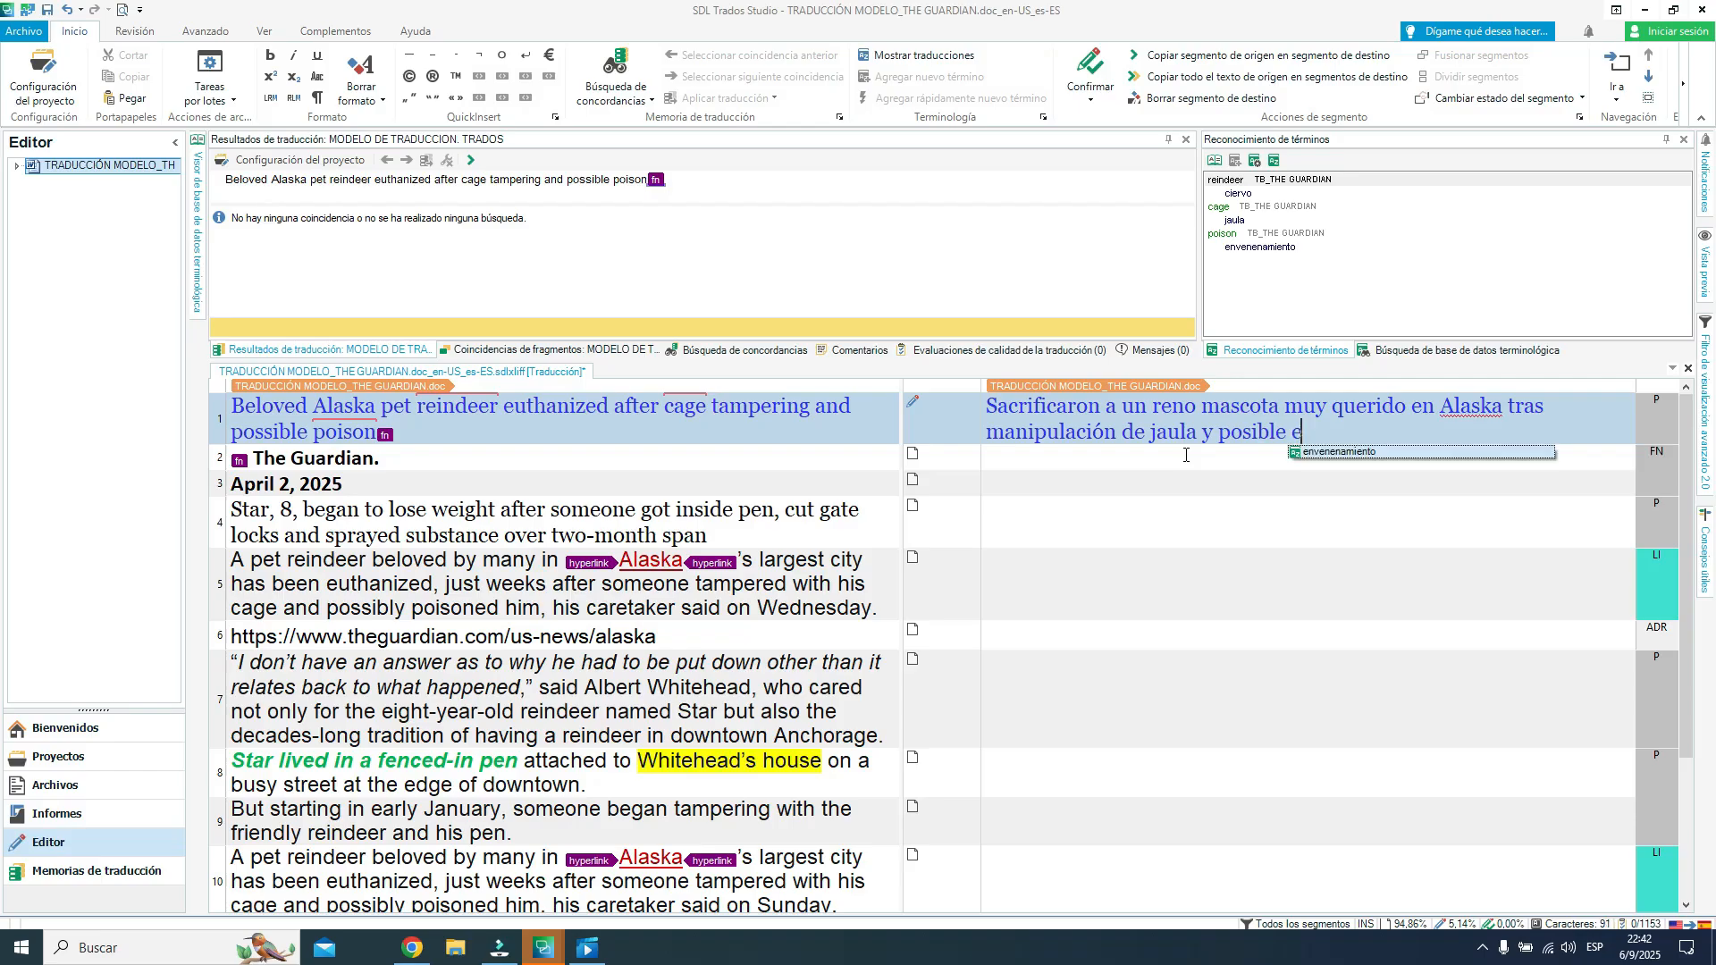
pyautogui.press('Return')
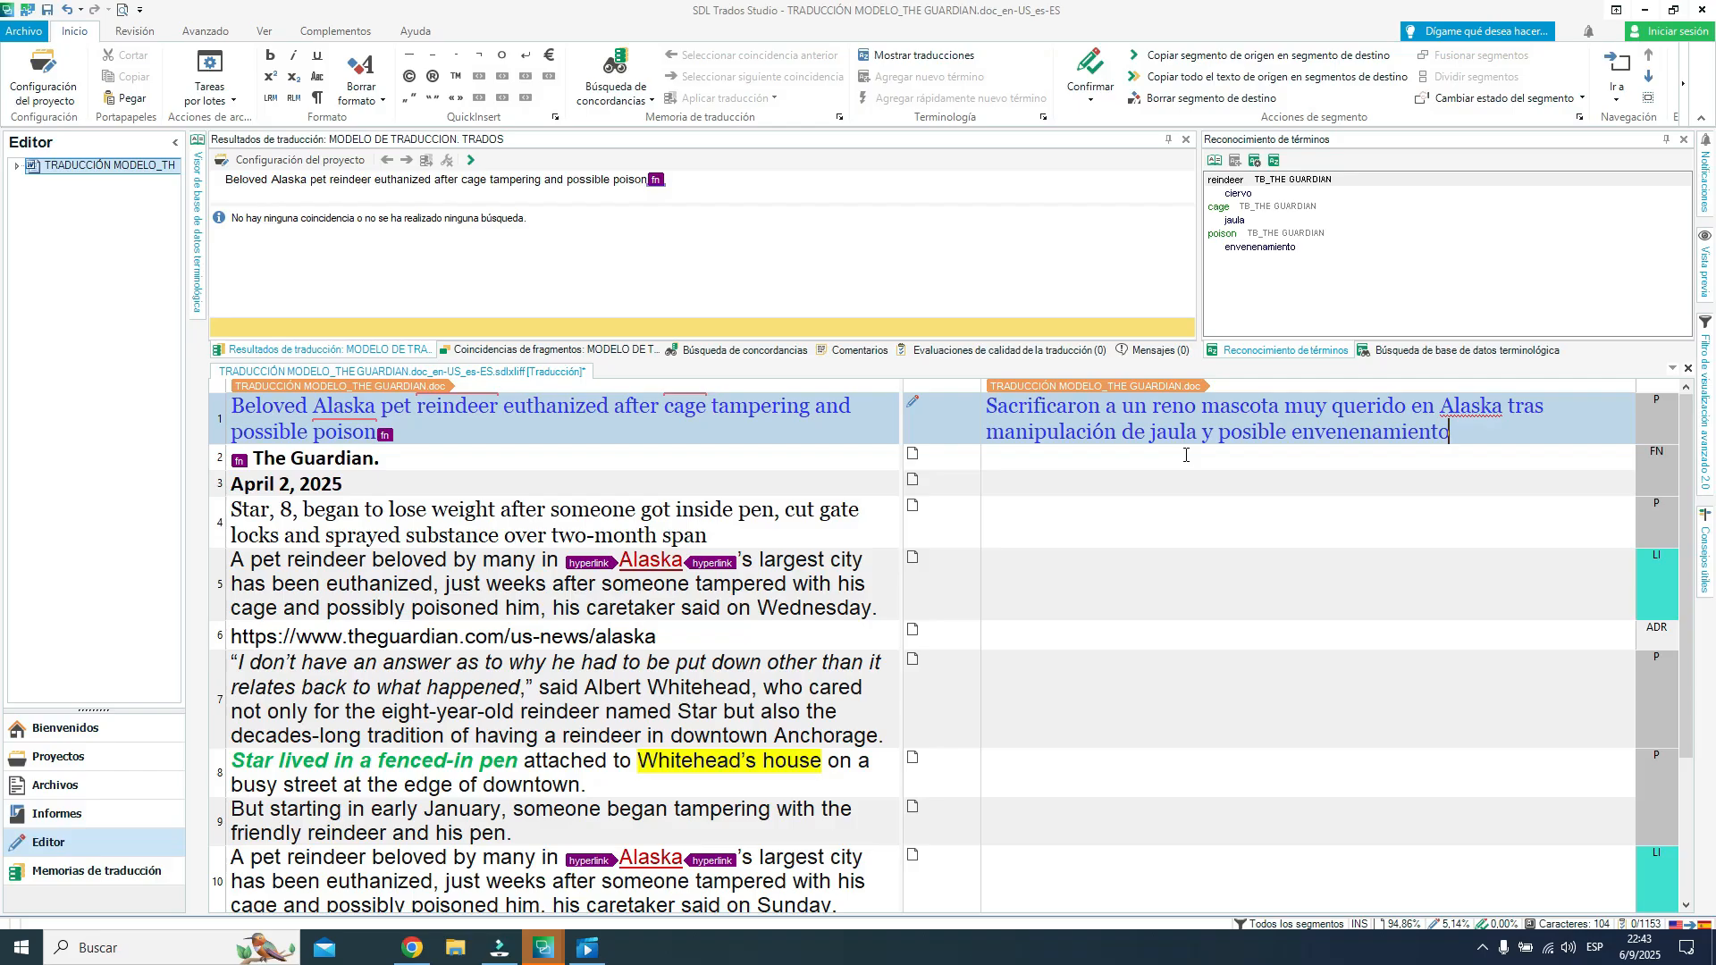
pyautogui.hotkey('ctrl', ',')
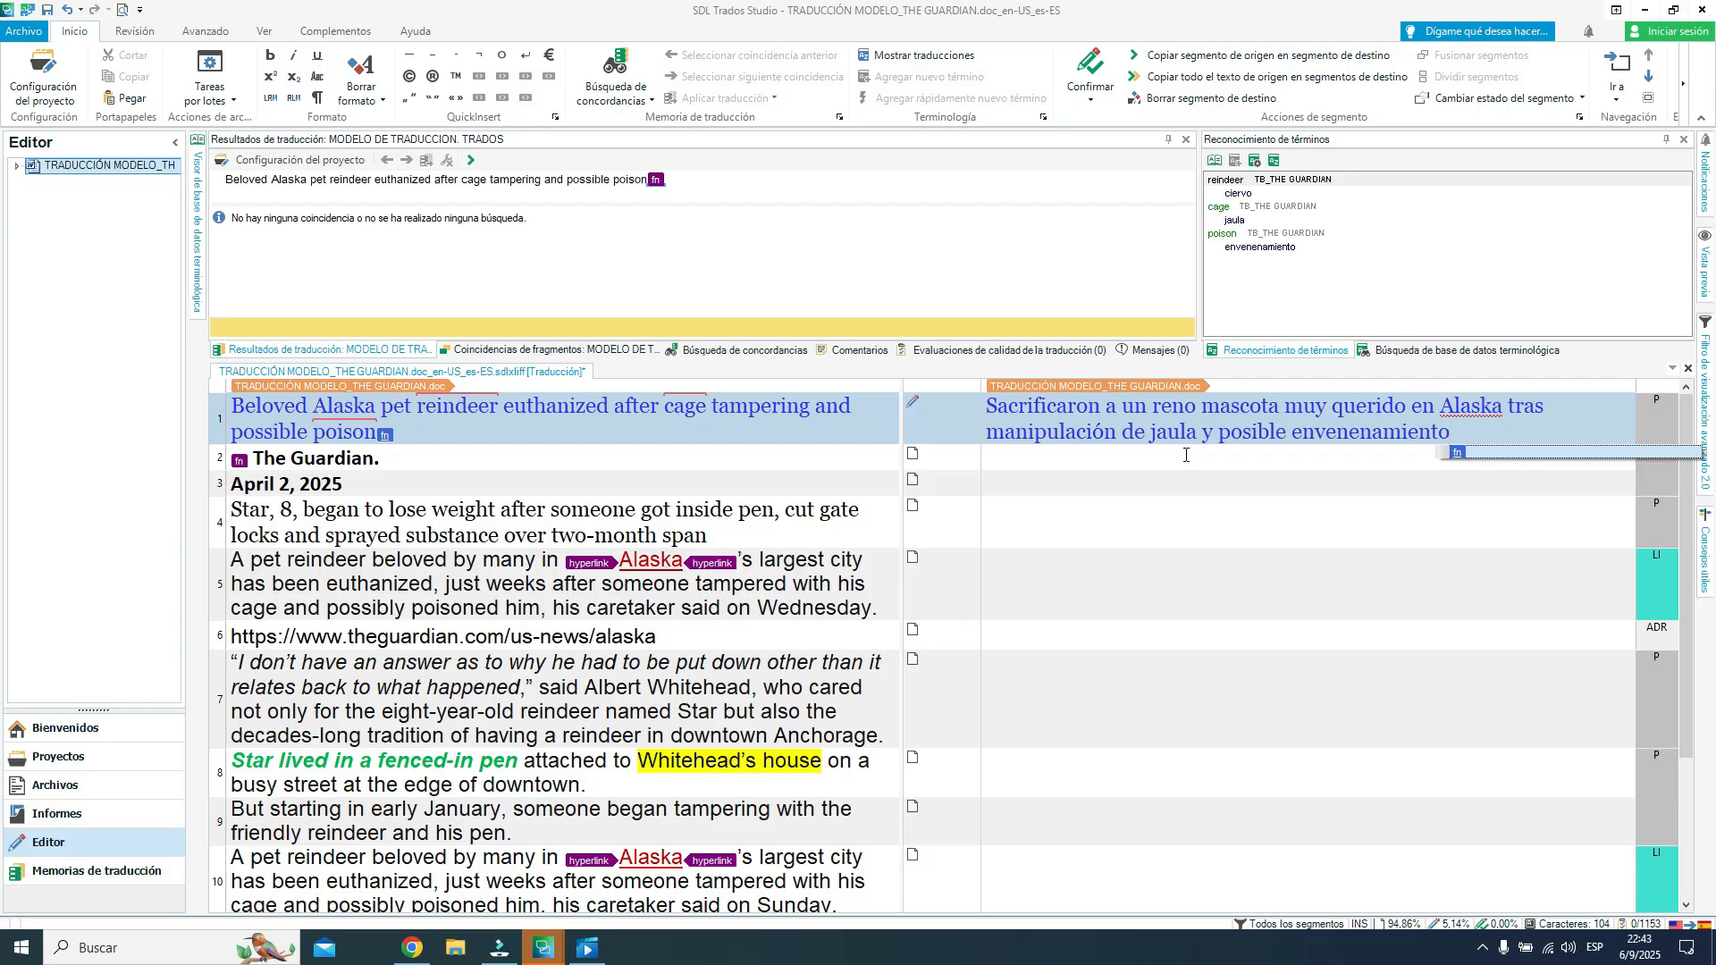
pyautogui.press('Return')
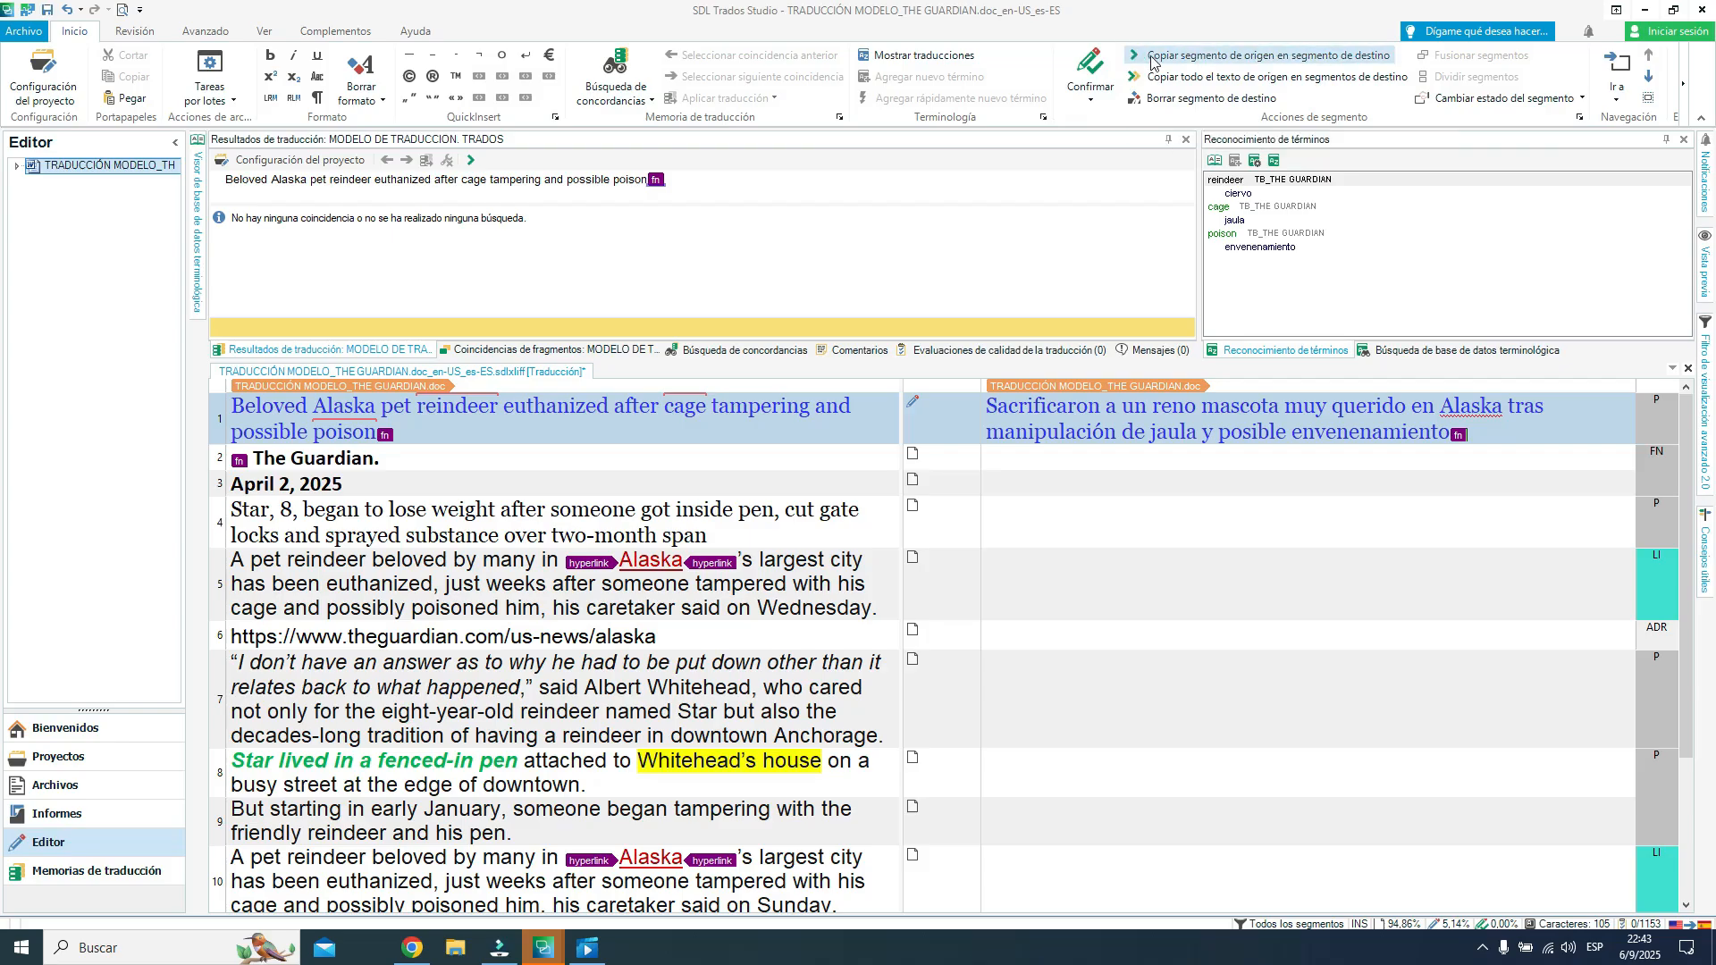
# Copy segment 1's source across, replacing all but its footnote tag with "Sacrificaron a reno mascota muy querido en Alaska tras manipulación de jaula y posible envenenamiento".
pyautogui.click(1196, 64)
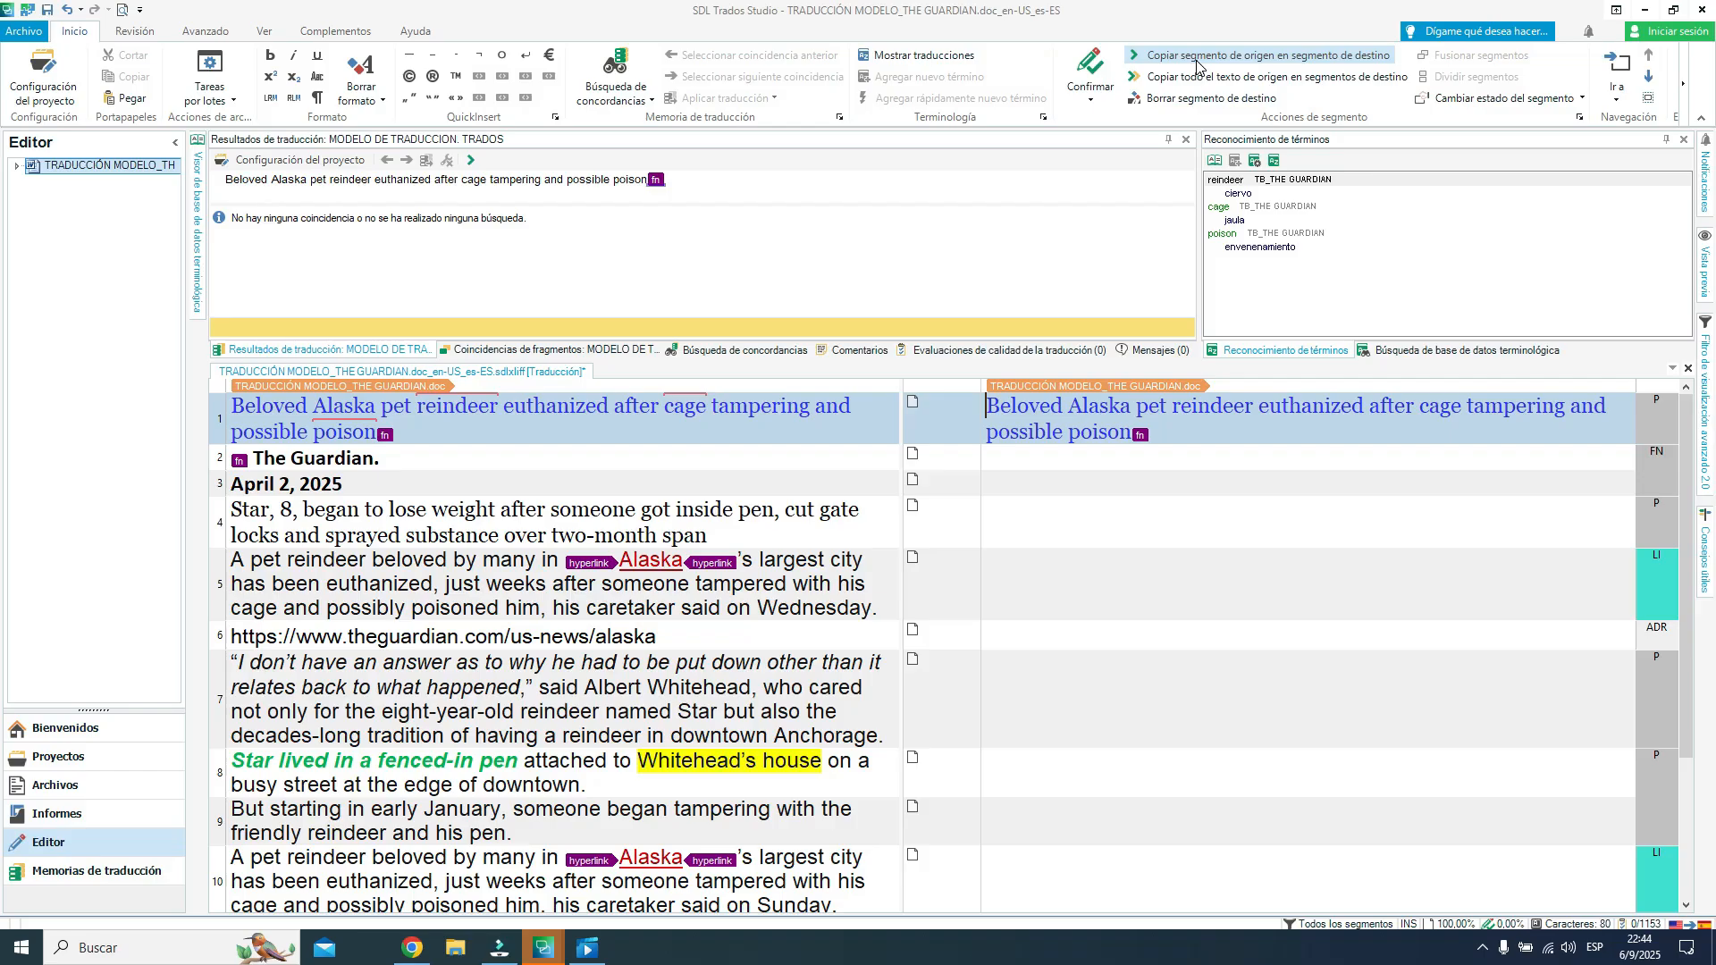
pyautogui.hotkey('shift', 'Down')
pyautogui.hotkey('shift', 'Right')
pyautogui.hotkey('shift', 'Right')
pyautogui.hotkey('shift', 'Right')
pyautogui.hotkey('shift', 'Right')
pyautogui.hotkey('shift', 'Right')
pyautogui.hotkey('shift', 'Right')
pyautogui.hotkey('shift', 'Right')
pyautogui.hotkey('shift', 'Right')
pyautogui.hotkey('shift', 'Right')
pyautogui.hotkey('shift', 'Right')
pyautogui.hotkey('shift', 'Right')
pyautogui.hotkey('shift', 'Right')
pyautogui.hotkey('shift', 'Right')
pyautogui.hotkey('shift', 'Right')
pyautogui.hotkey('shift', 'Right')
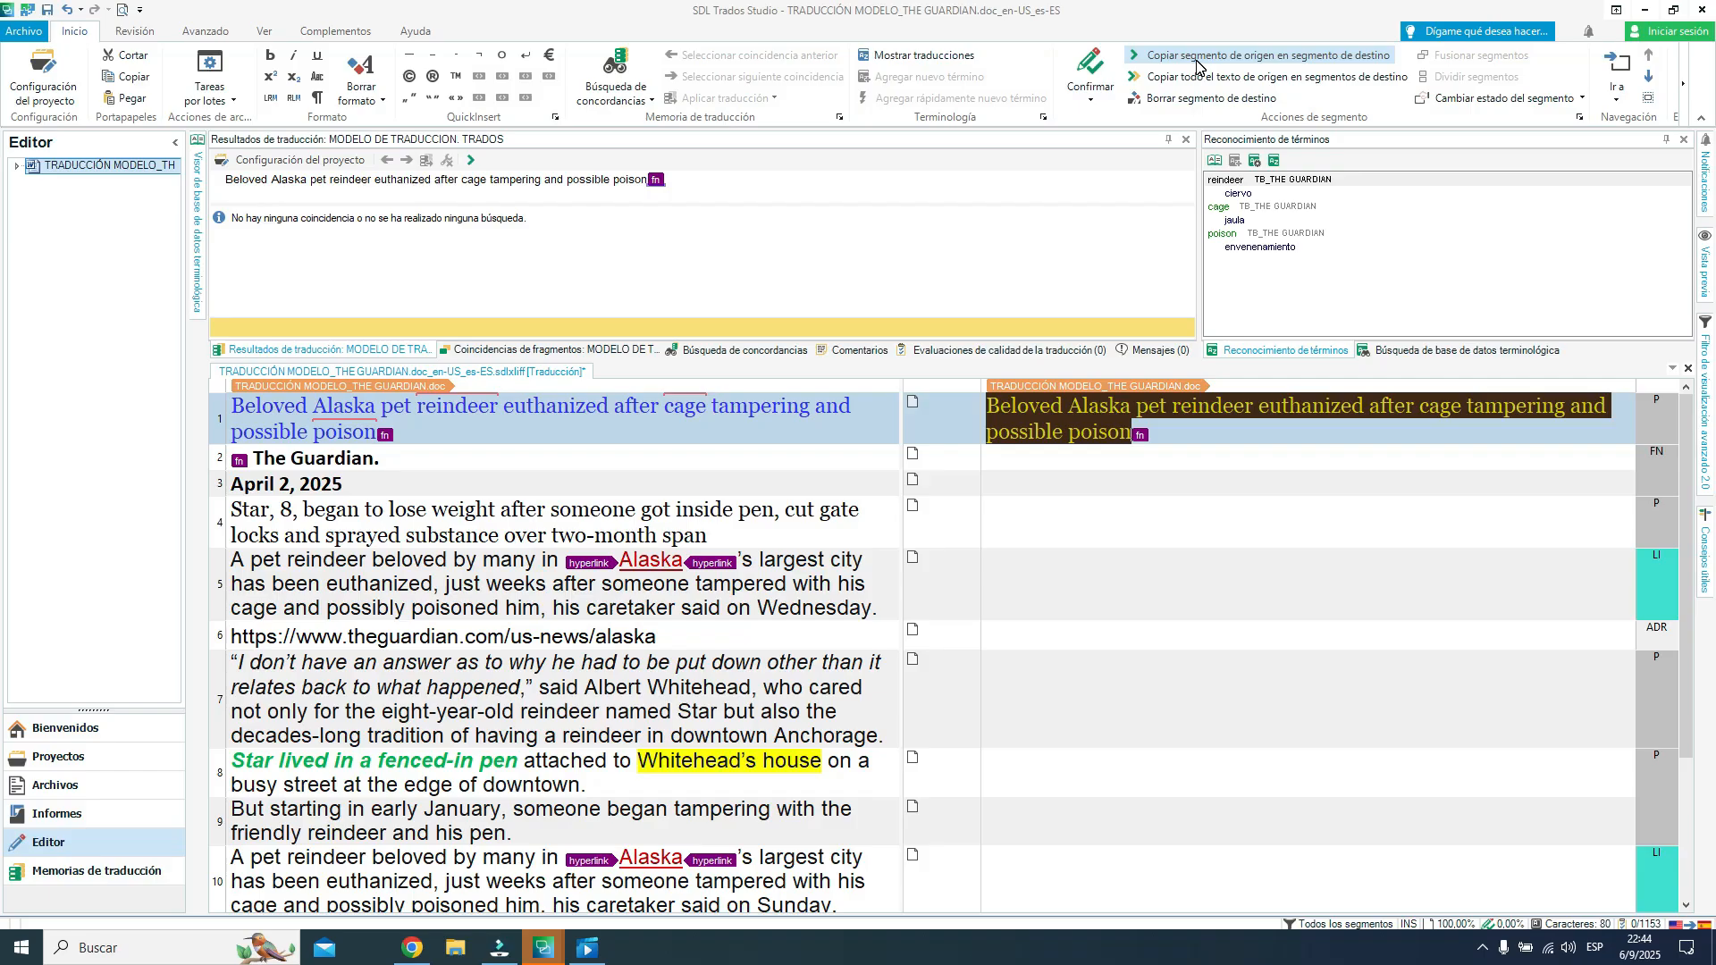
pyautogui.write('Sacrificaron a reno mascota muy querido en Alaska tras manipulación de jaula y posible envenenamiento')
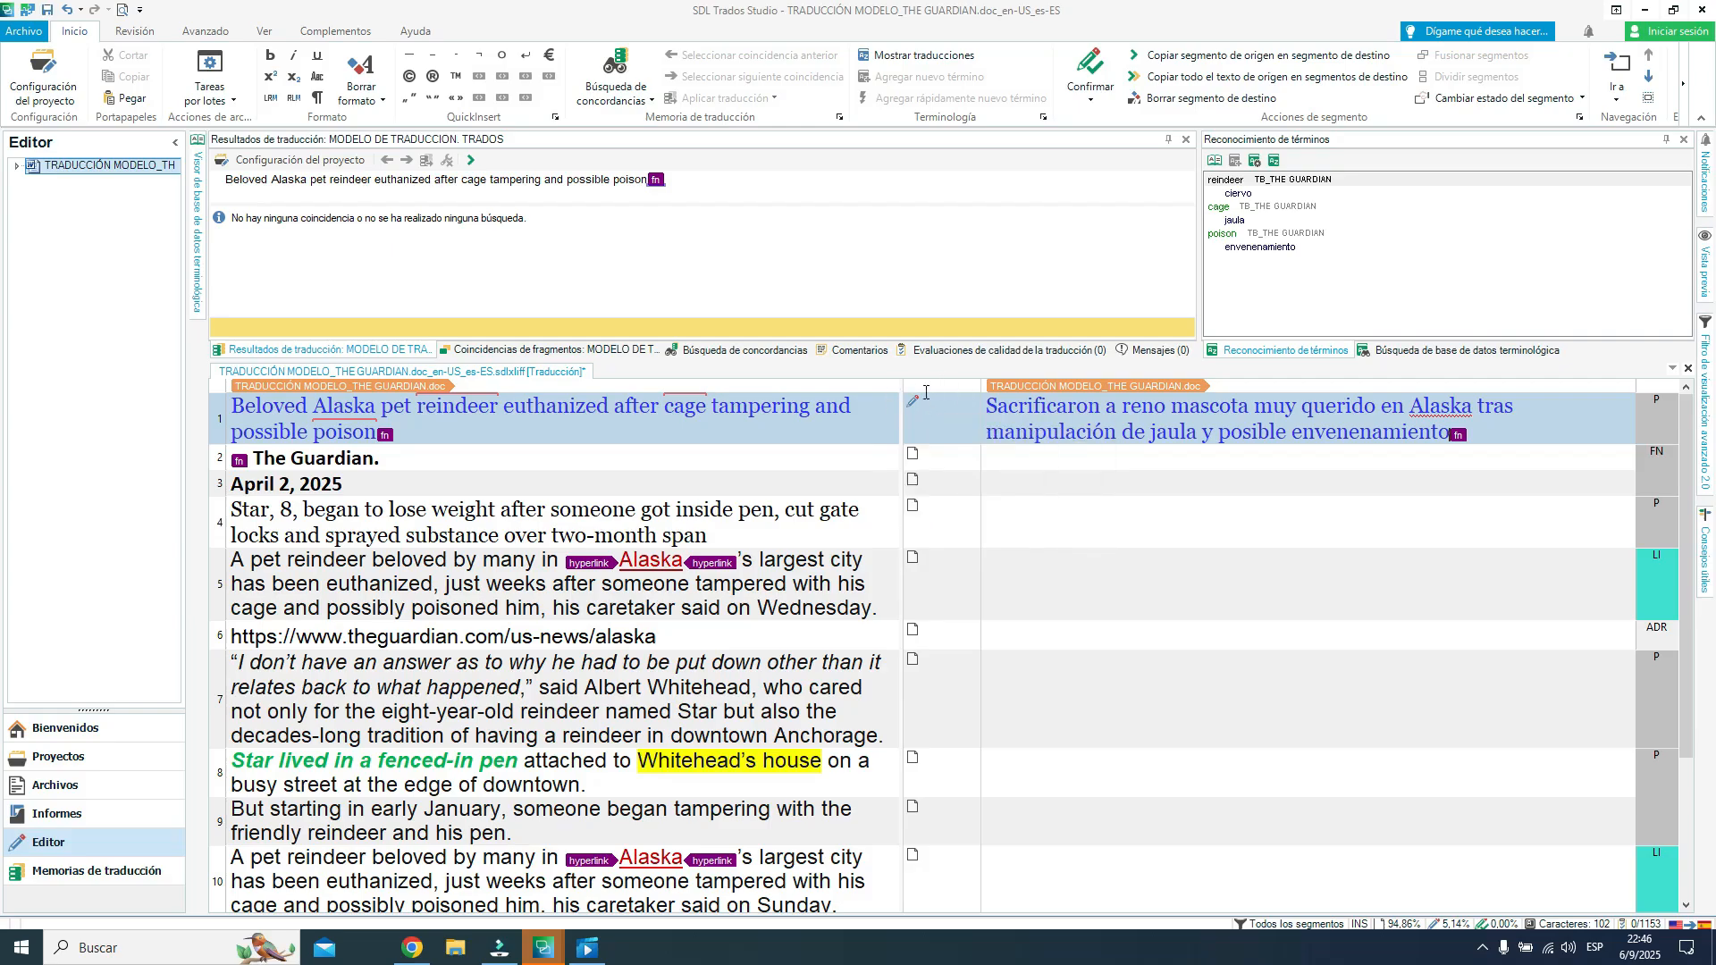
# Confirm the translation of segment 1 and move on to segment 2.
pyautogui.doubleClick(1028, 426)
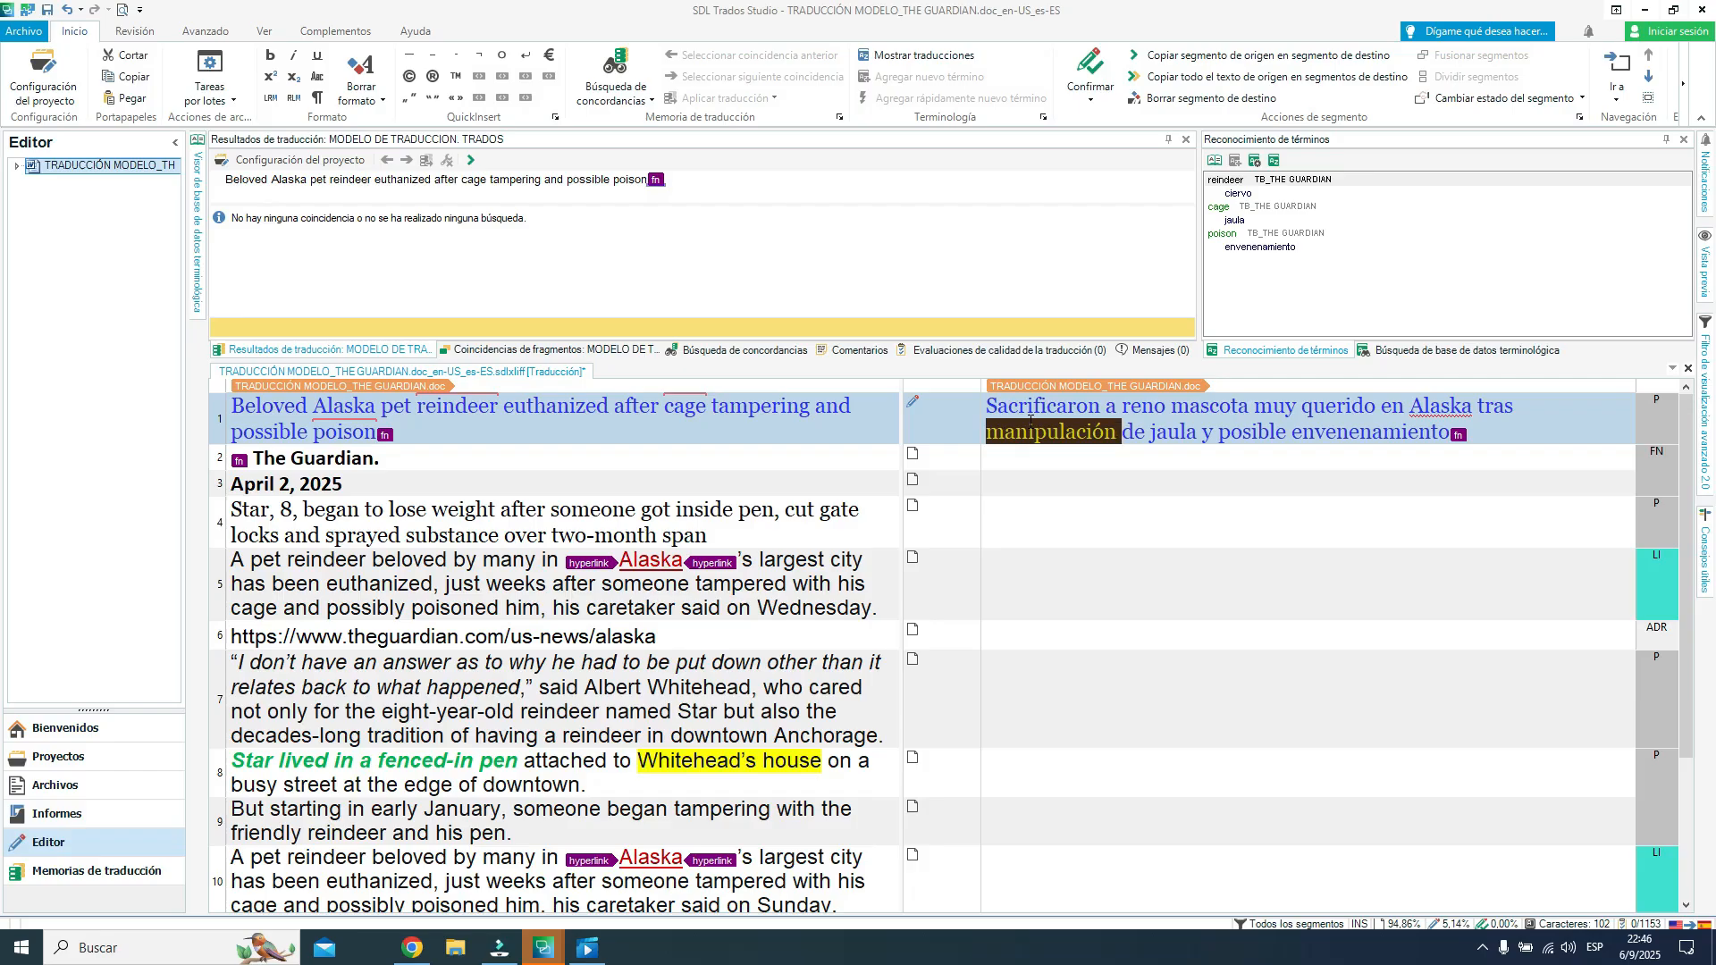
pyautogui.click(1508, 421)
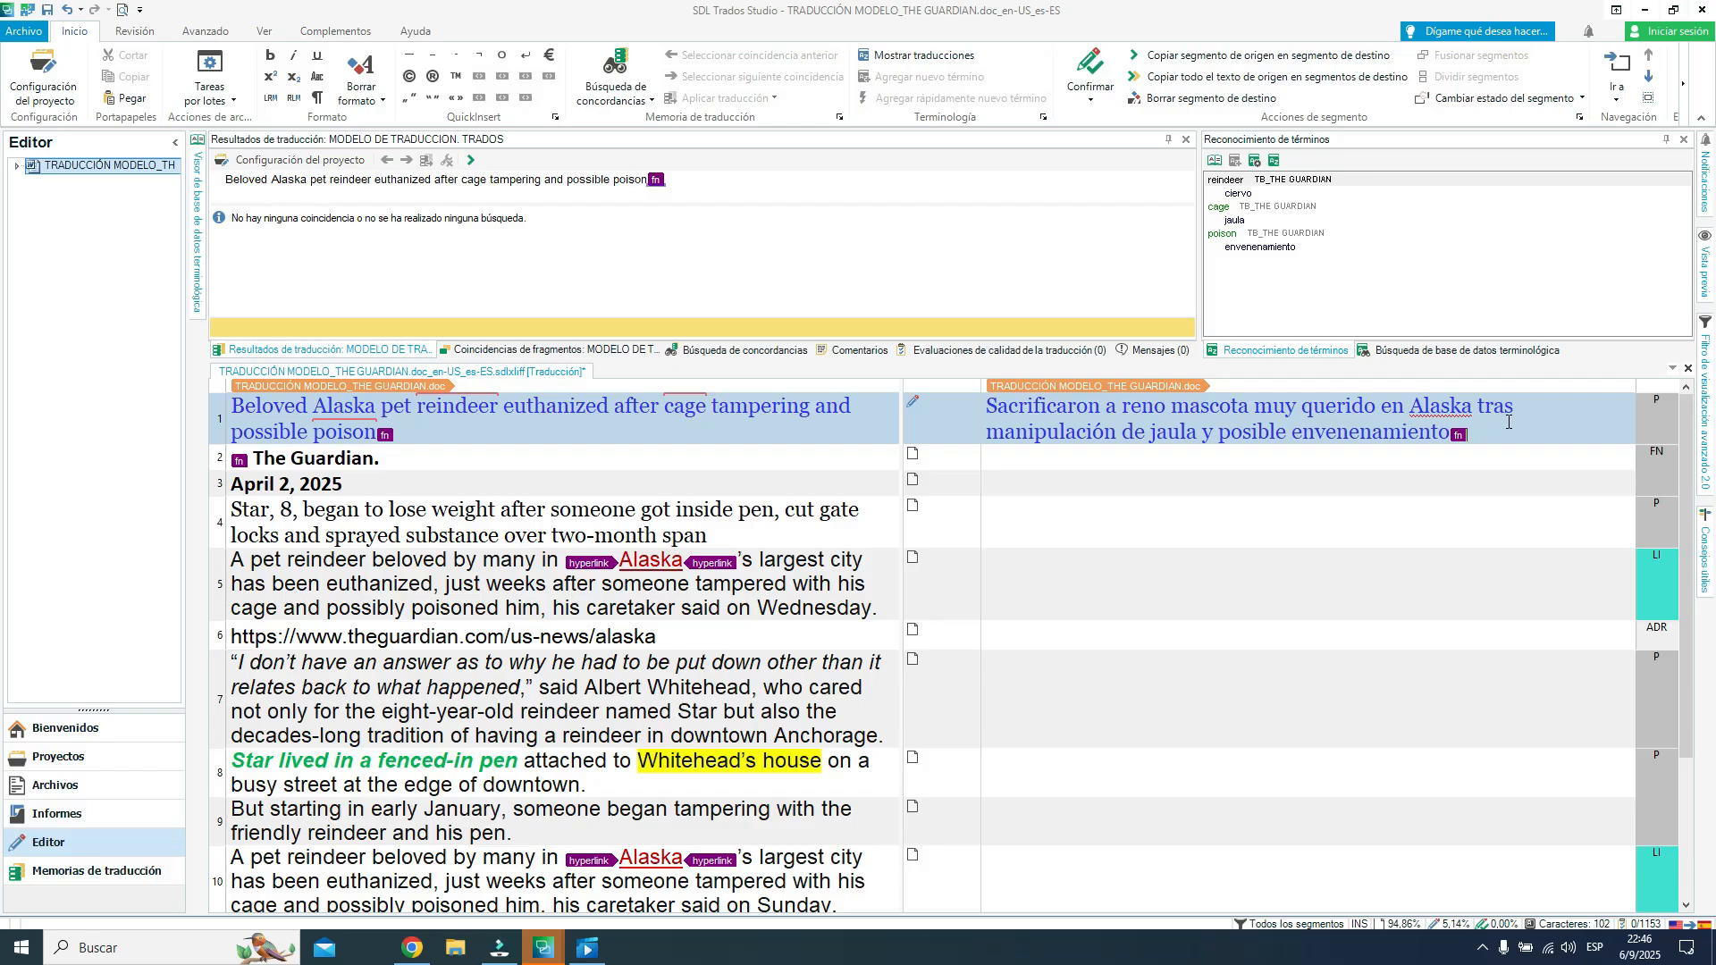
pyautogui.hotkey('ctrl', 'Return')
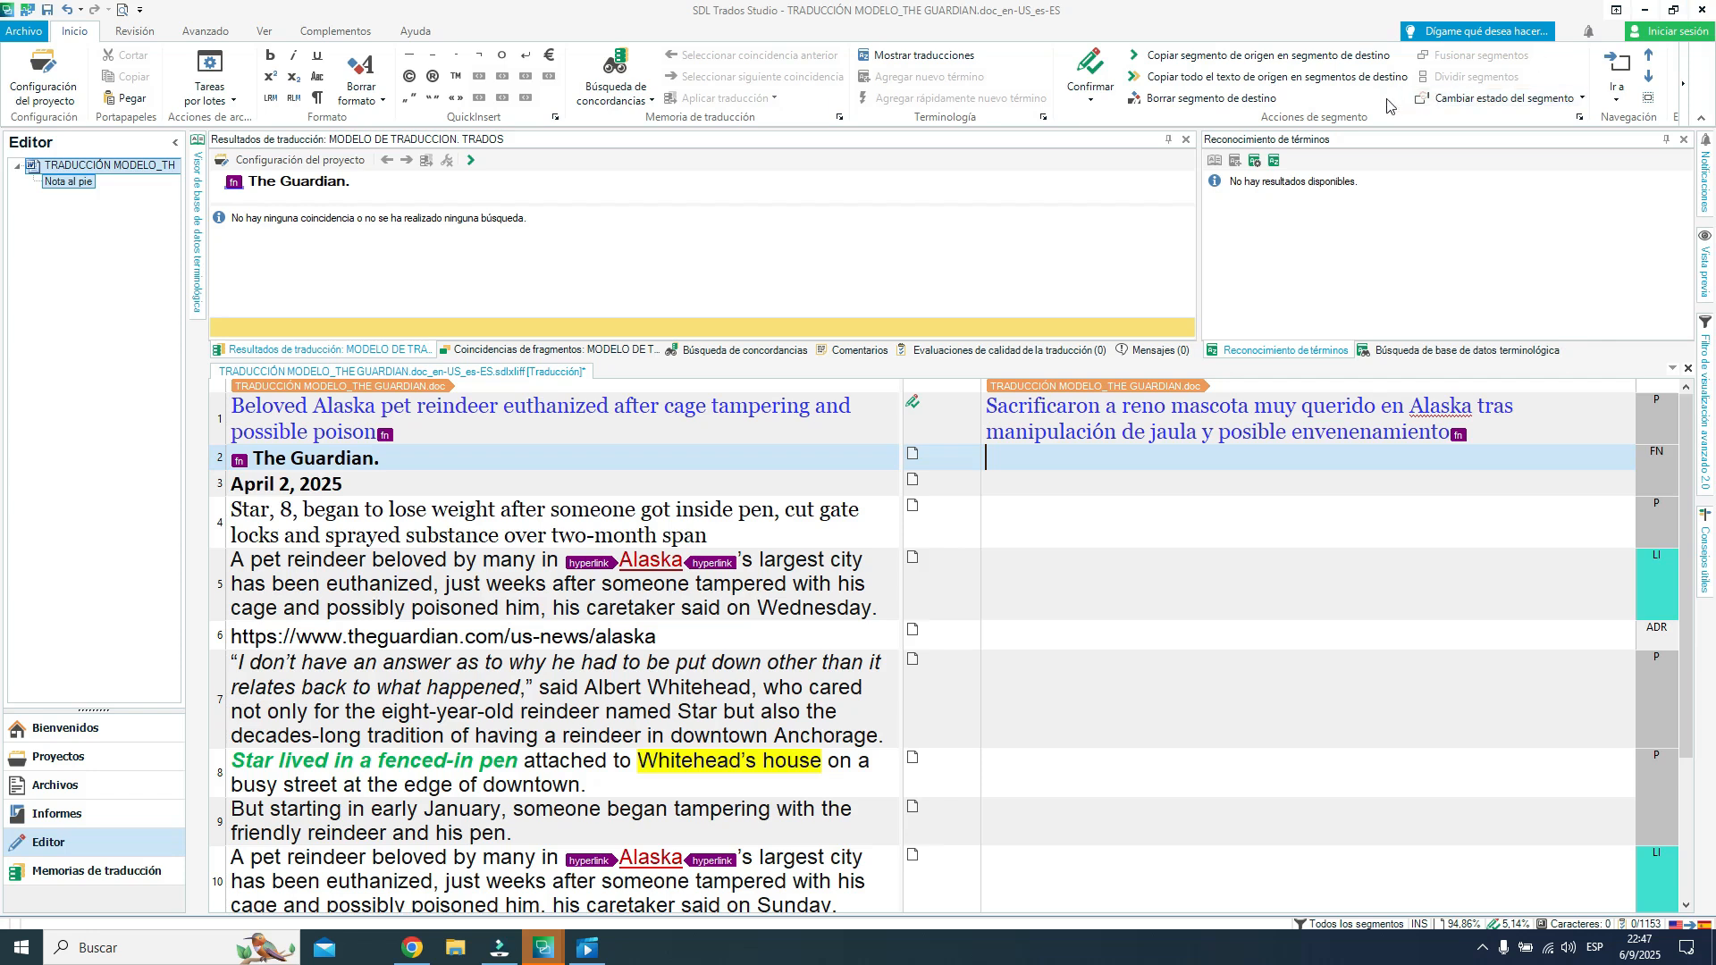
# Copy the source of segment 2, "The Guardian." with its footnote tag, to the target and confirm it.
pyautogui.click(1294, 57)
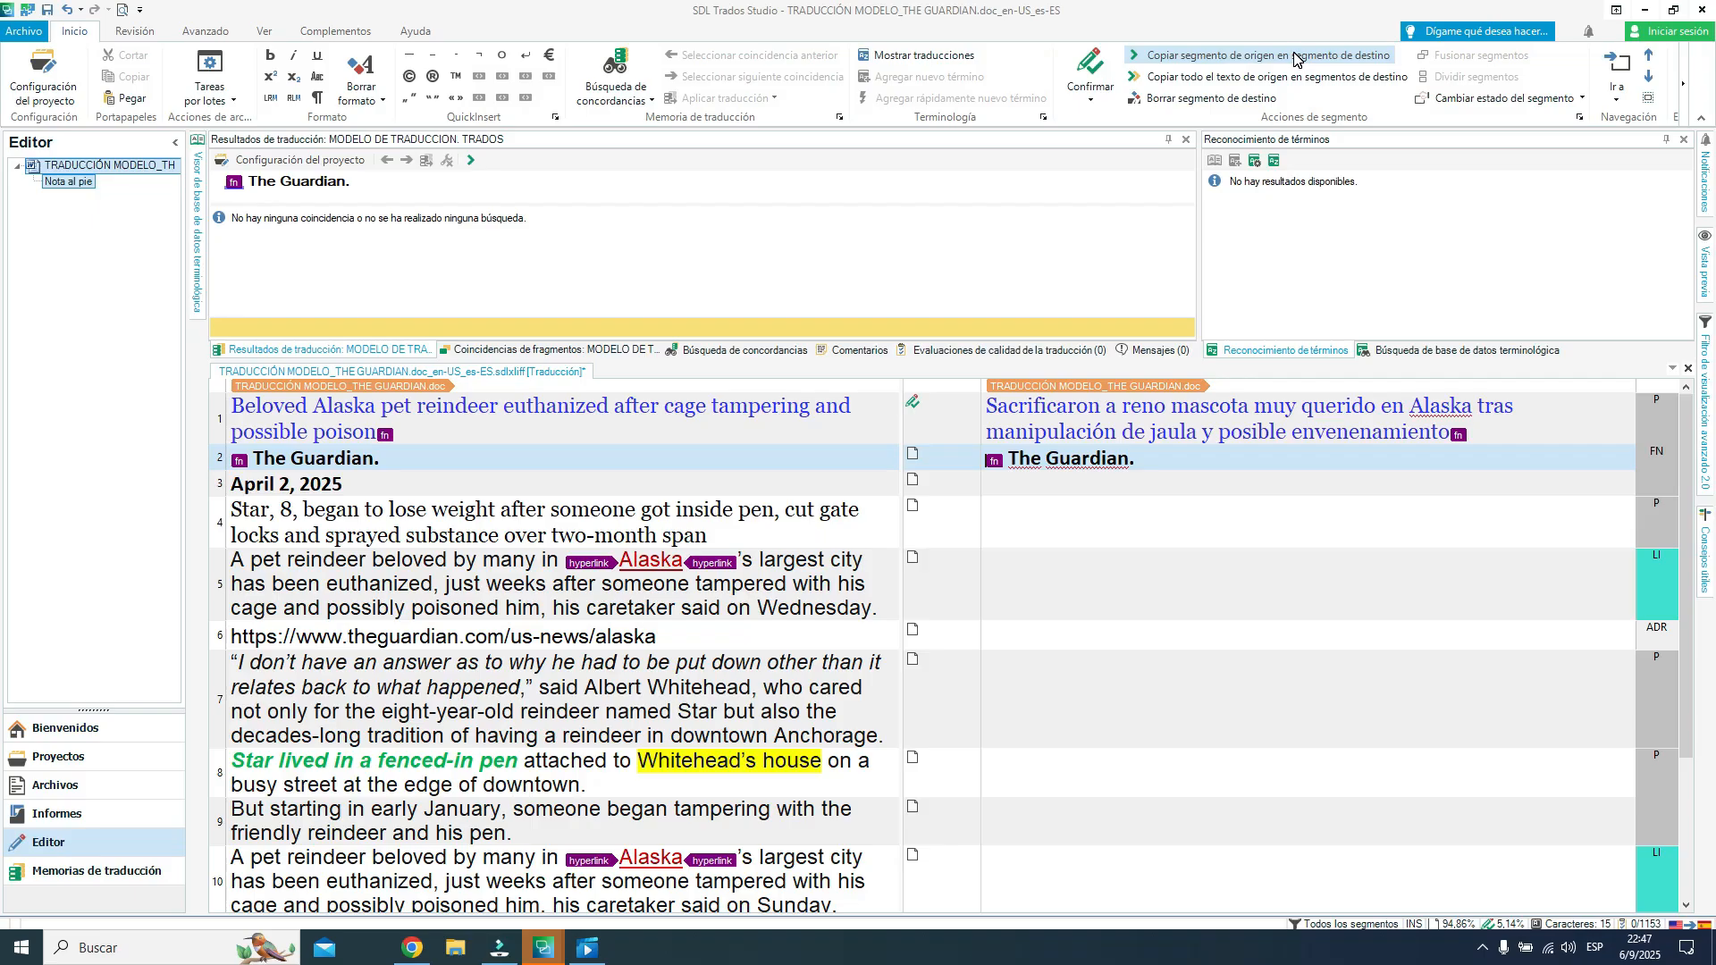
pyautogui.hotkey('ctrl', 'Return')
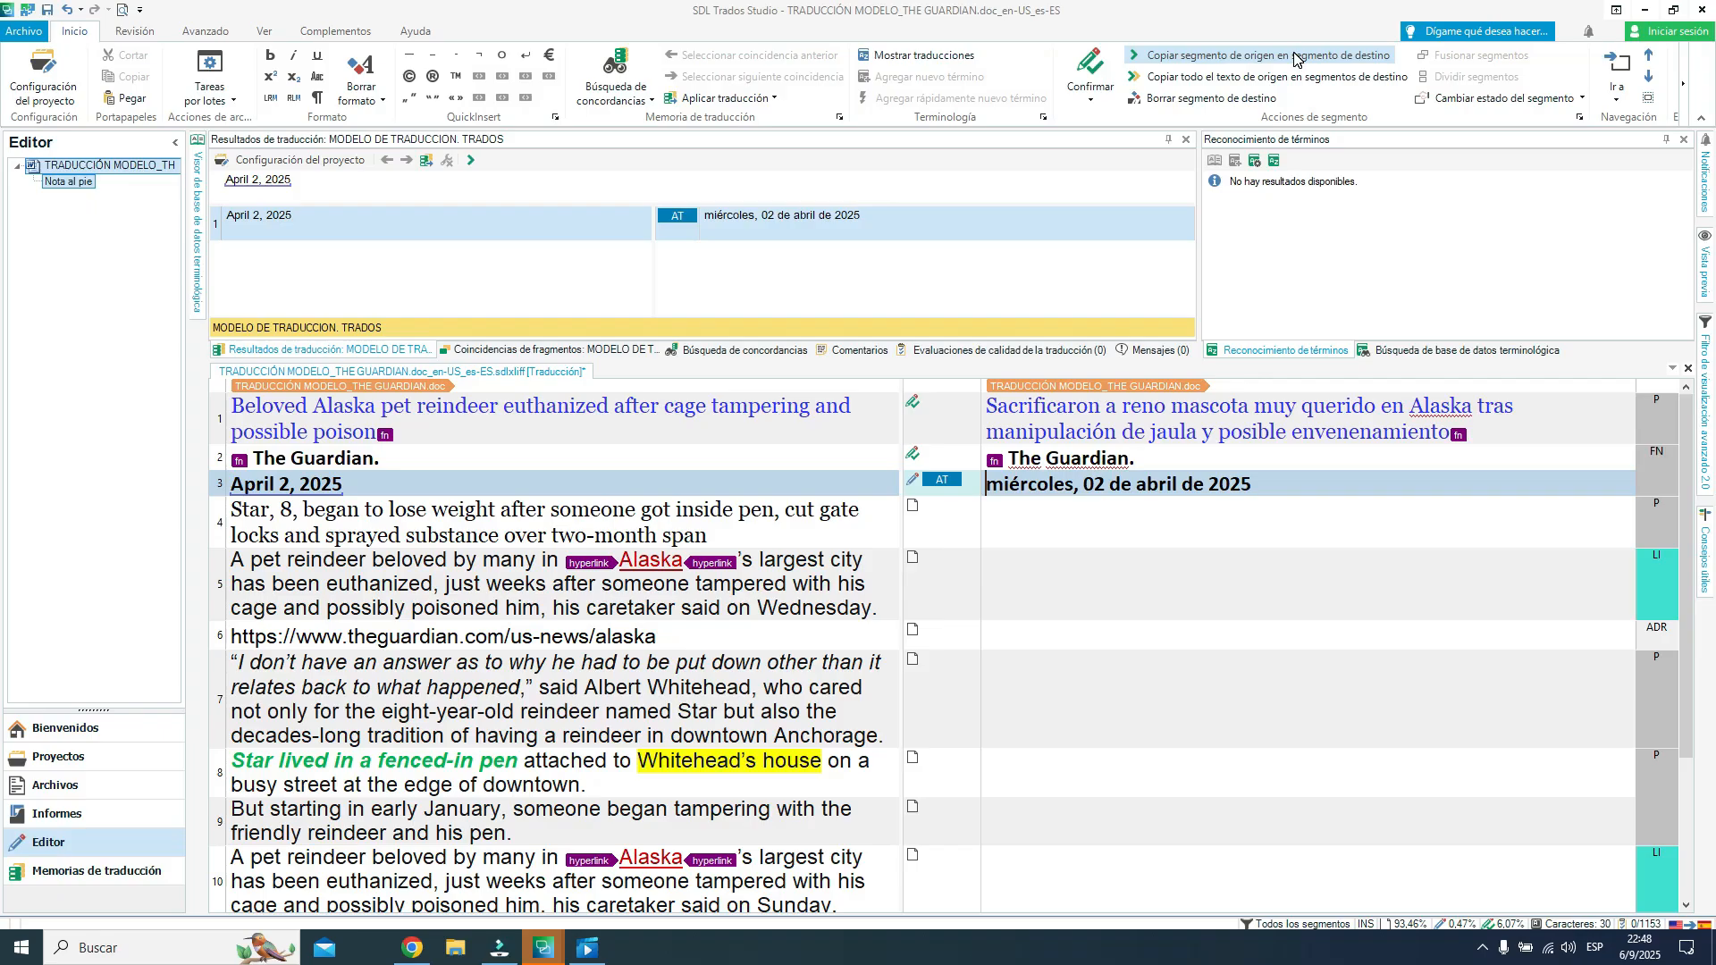
# Remove the weekday and leading zero from the date in segment 3, leaving "2 de abril de 2025", and confirm it.
pyautogui.hotkey('shift', 'Right')
pyautogui.hotkey('shift', 'Right')
pyautogui.hotkey('shift', 'Right')
pyautogui.hotkey('shift', 'Right')
pyautogui.hotkey('shift', 'Right')
pyautogui.hotkey('shift', 'Right')
pyautogui.hotkey('shift', 'Right')
pyautogui.hotkey('shift', 'Right')
pyautogui.hotkey('shift', 'Right')
pyautogui.hotkey('shift', 'Right')
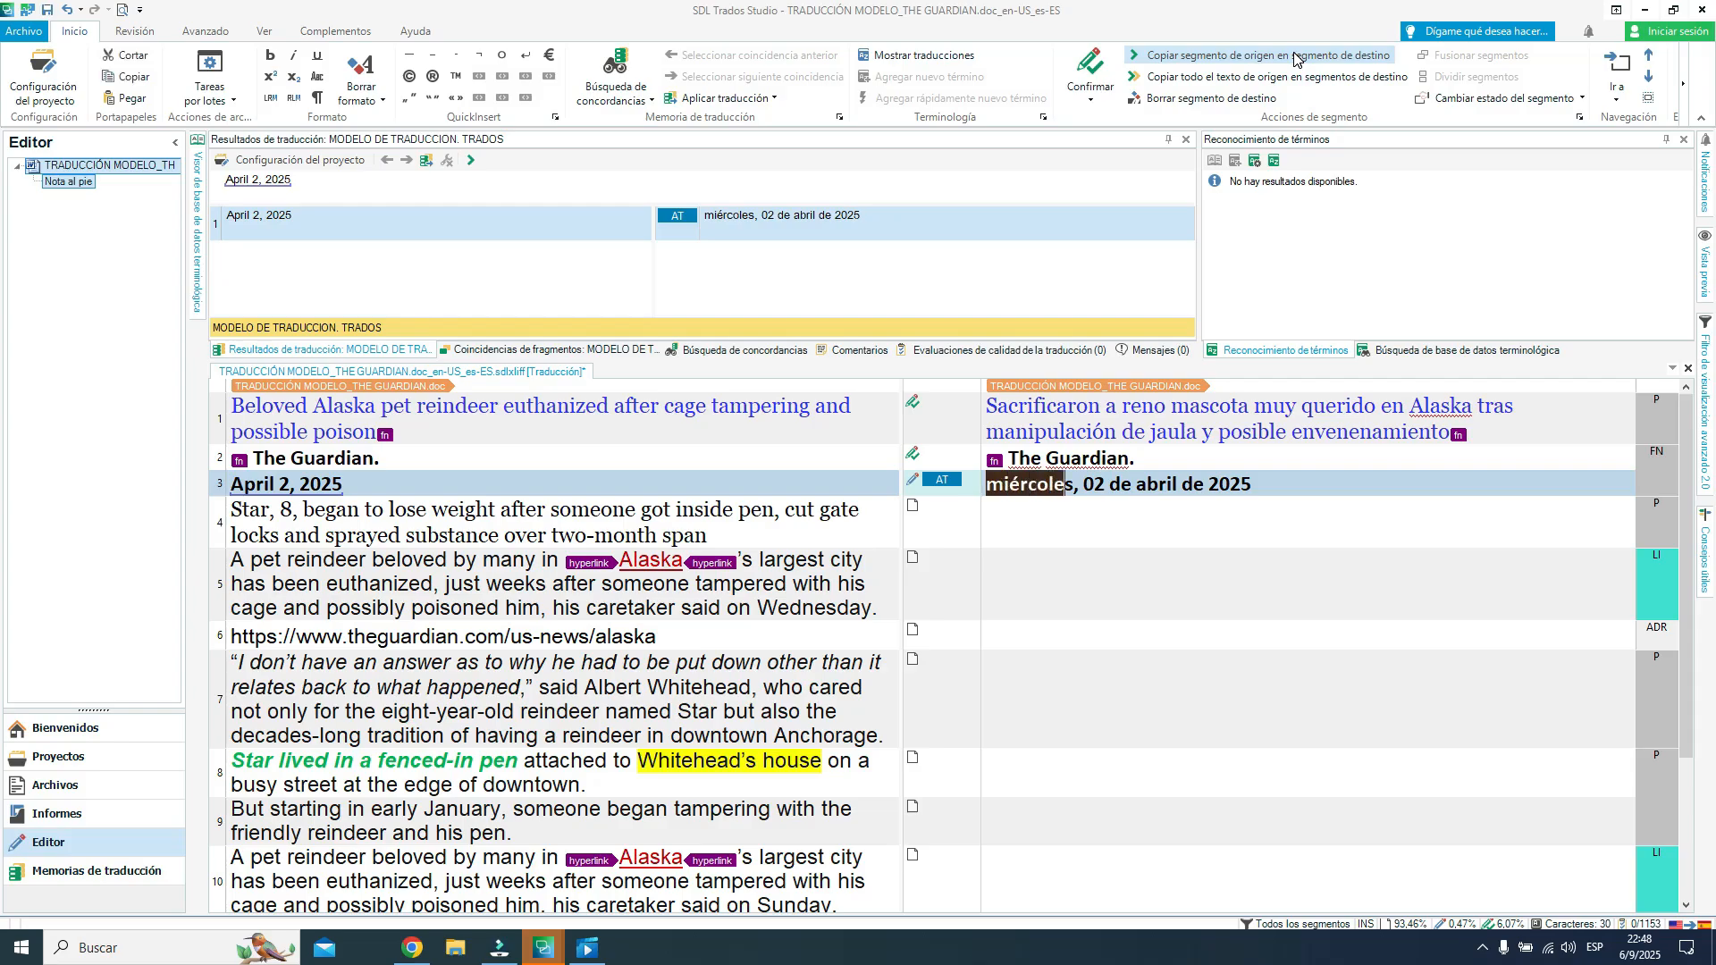
pyautogui.hotkey('shift', 'Right')
pyautogui.hotkey('shift', 'Right')
pyautogui.press('Delete')
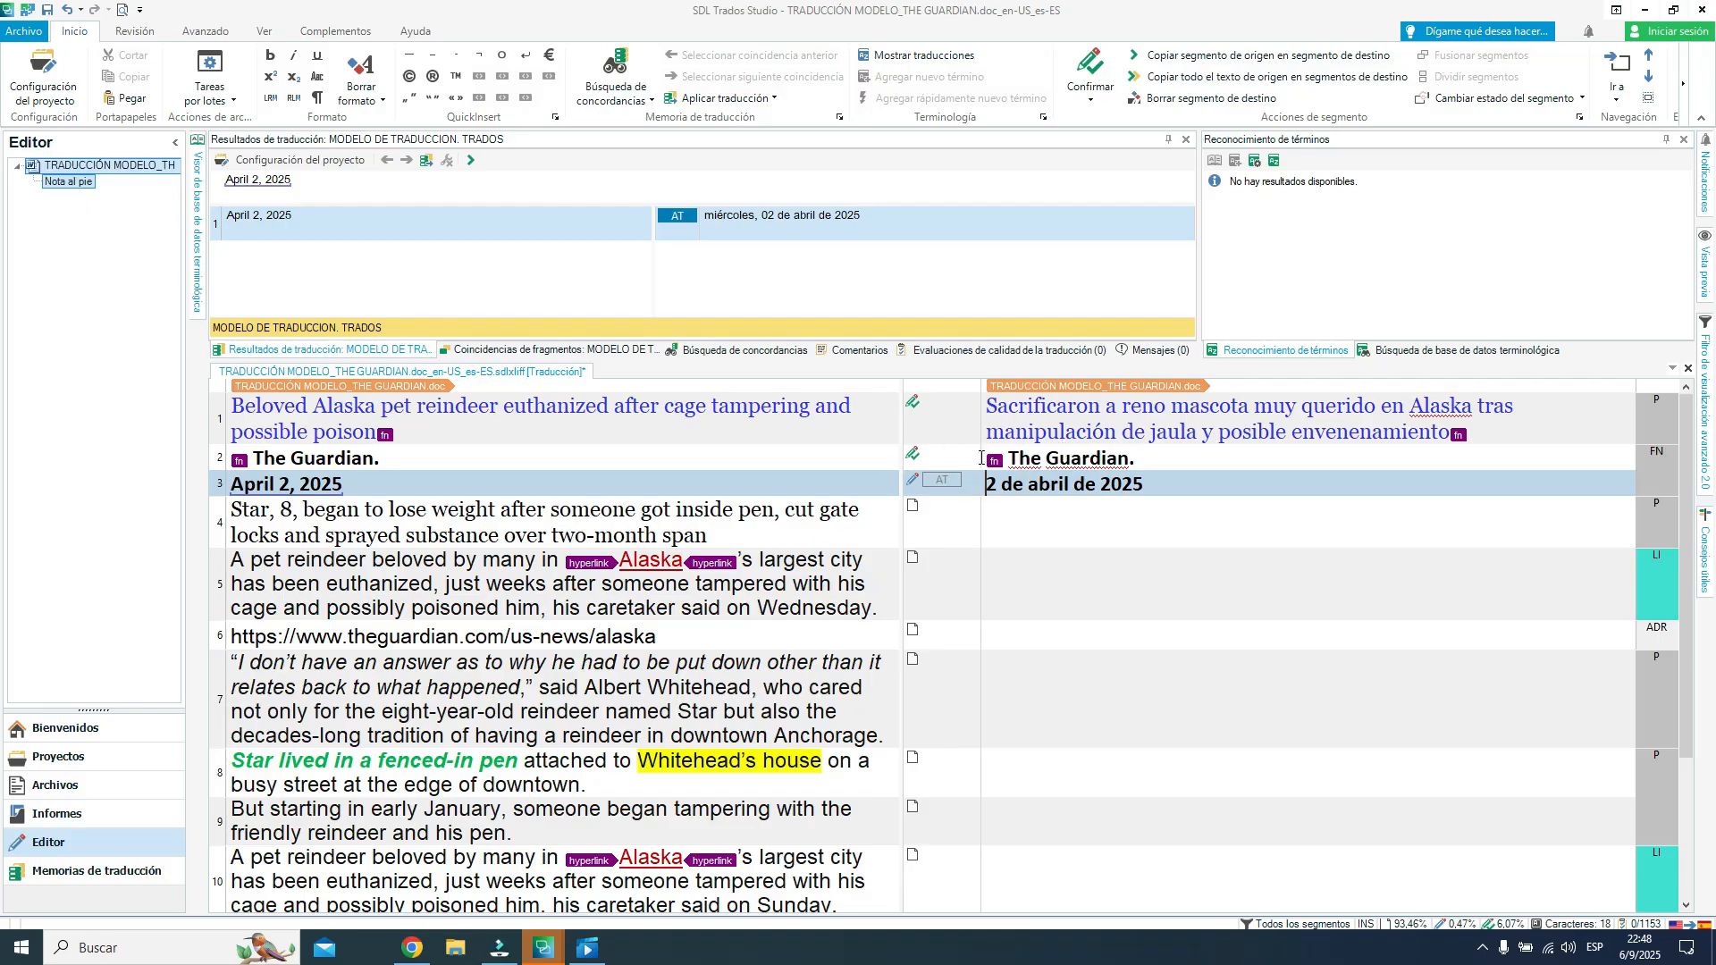
pyautogui.moveTo(949, 466)
pyautogui.press('Down')
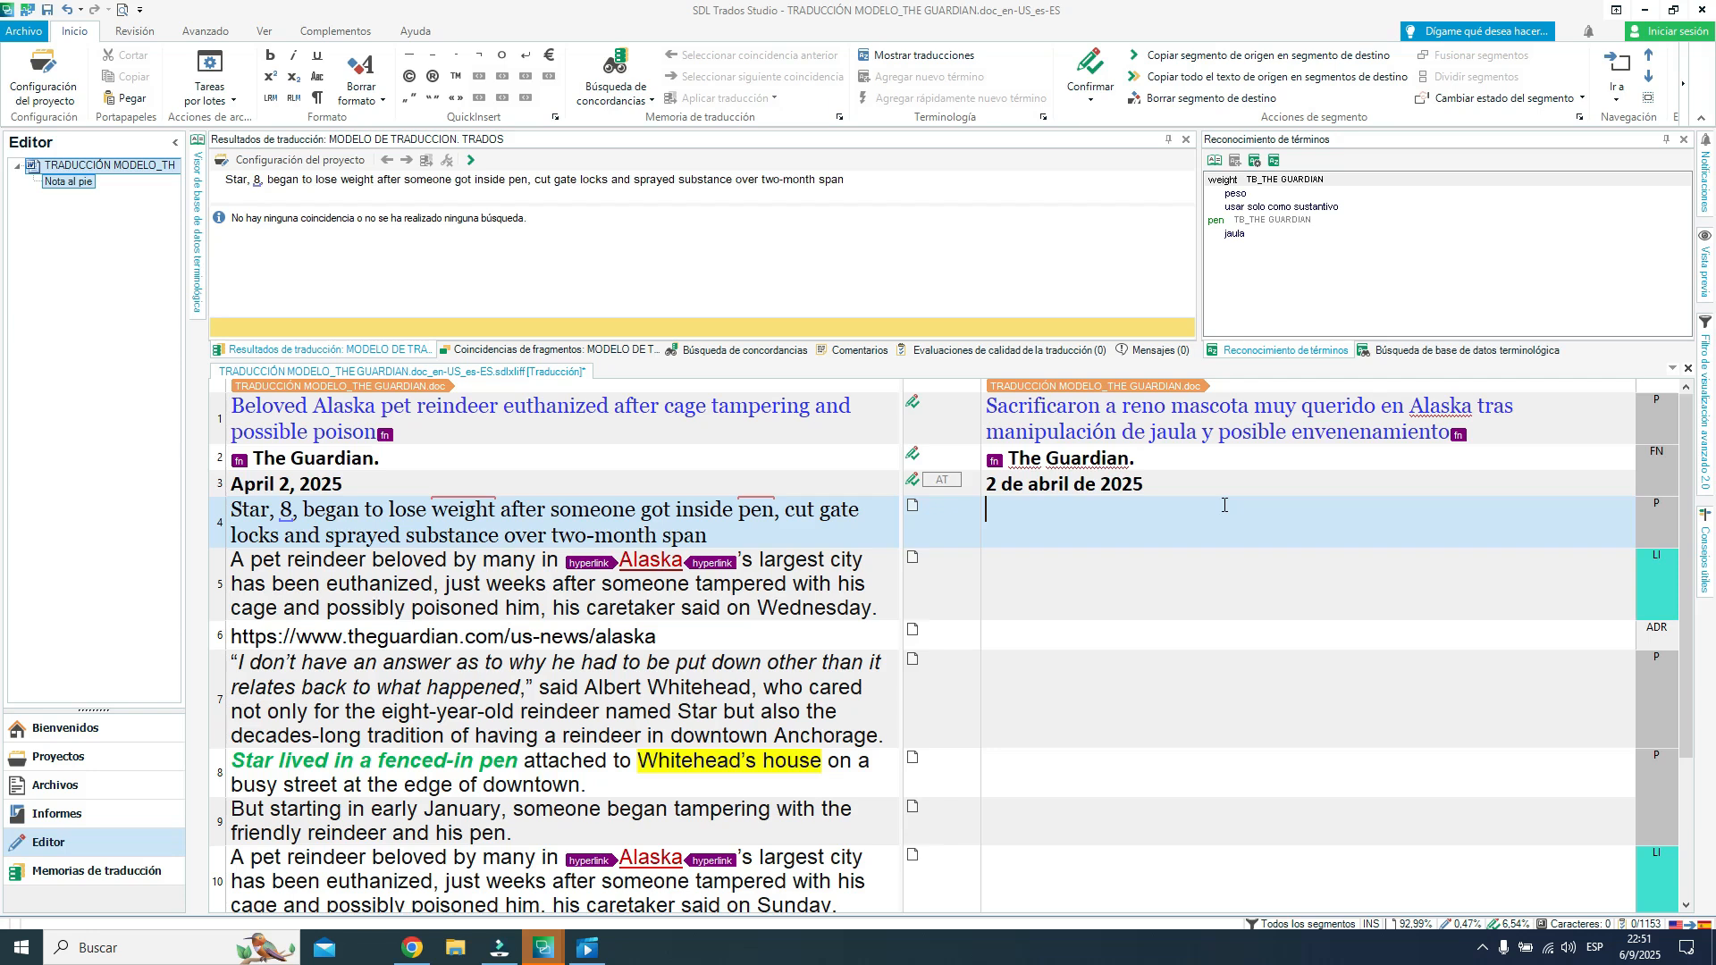
# Translate segment 4 into Spanish, starting with "Star, de 8 años, empezó a perder peso", and confirm it.
pyautogui.write('Star')
pyautogui.write(', de 8 años,')
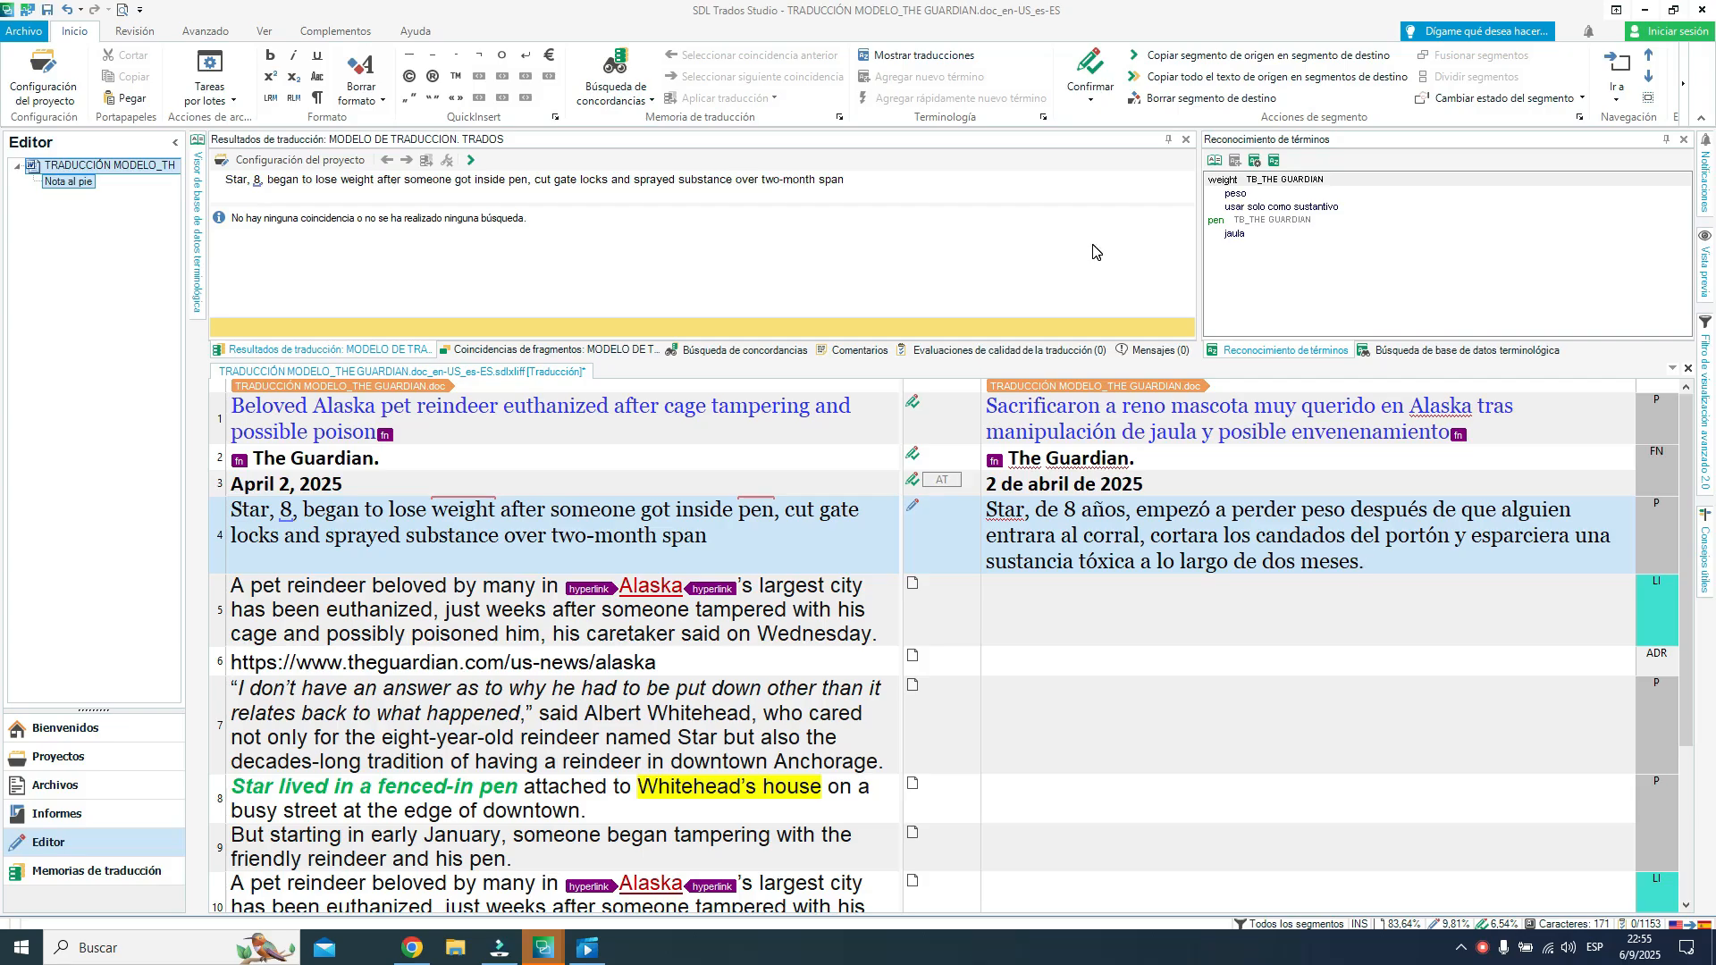
pyautogui.hotkey('ctrl', 'Return')
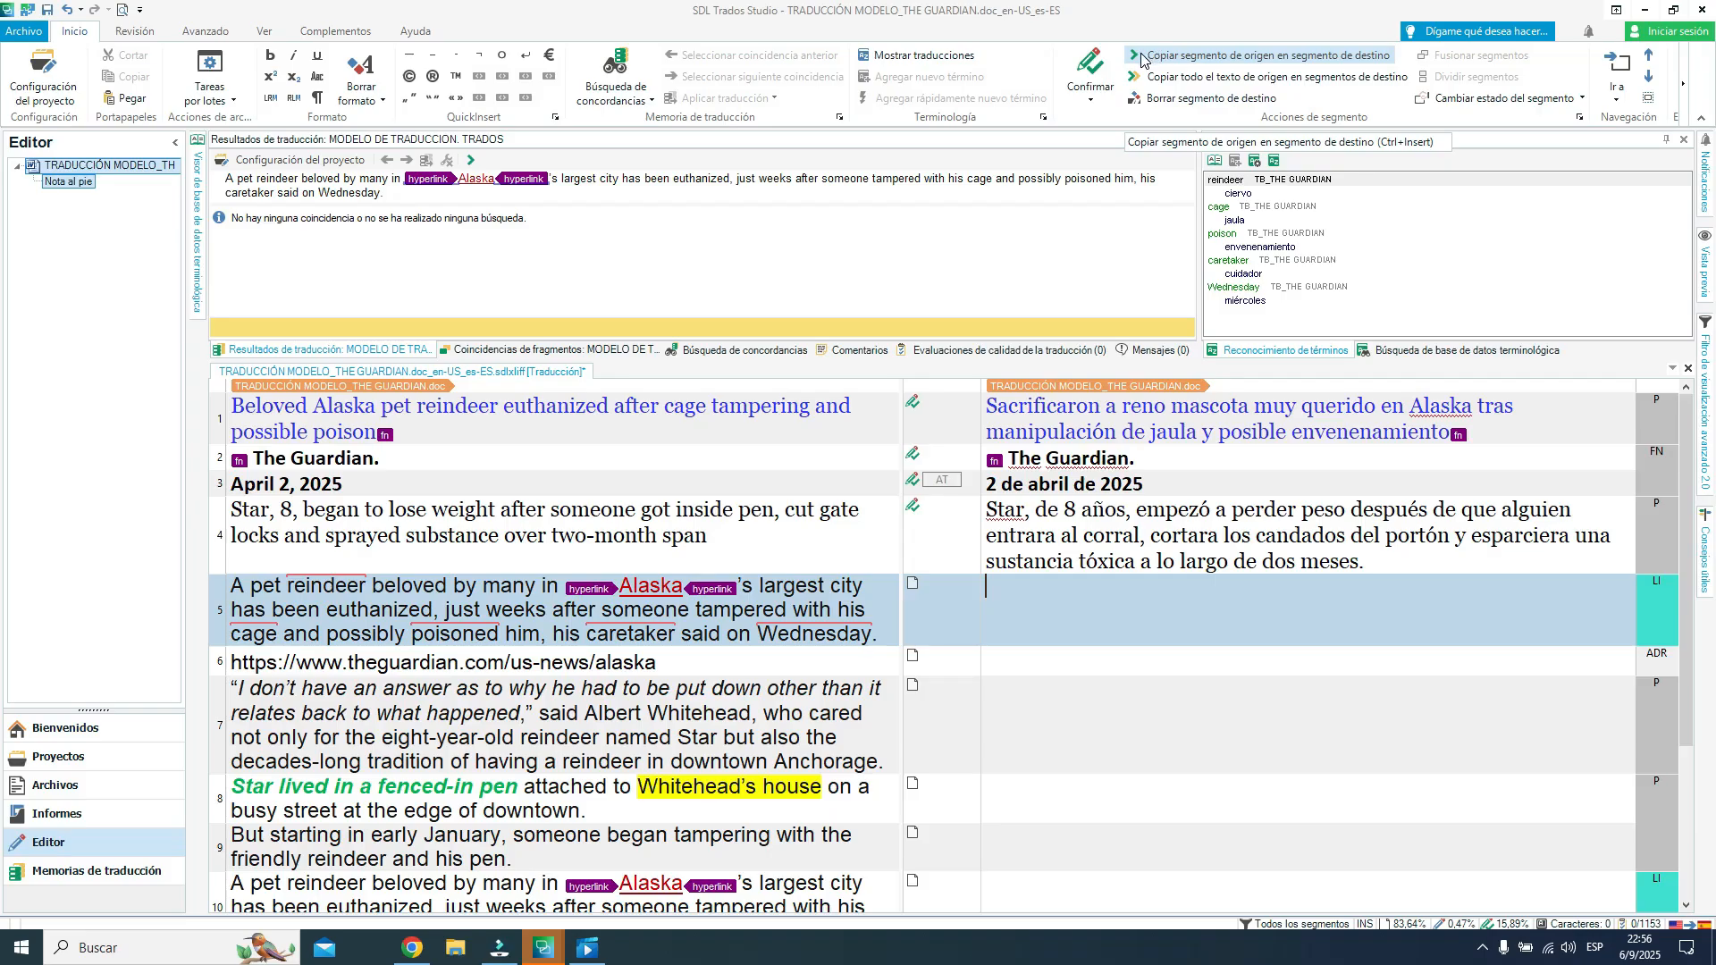
# Copy segment 5's source to the target and translate it into Spanish, keeping the hyperlink tags around "Alaska".
pyautogui.click(1188, 60)
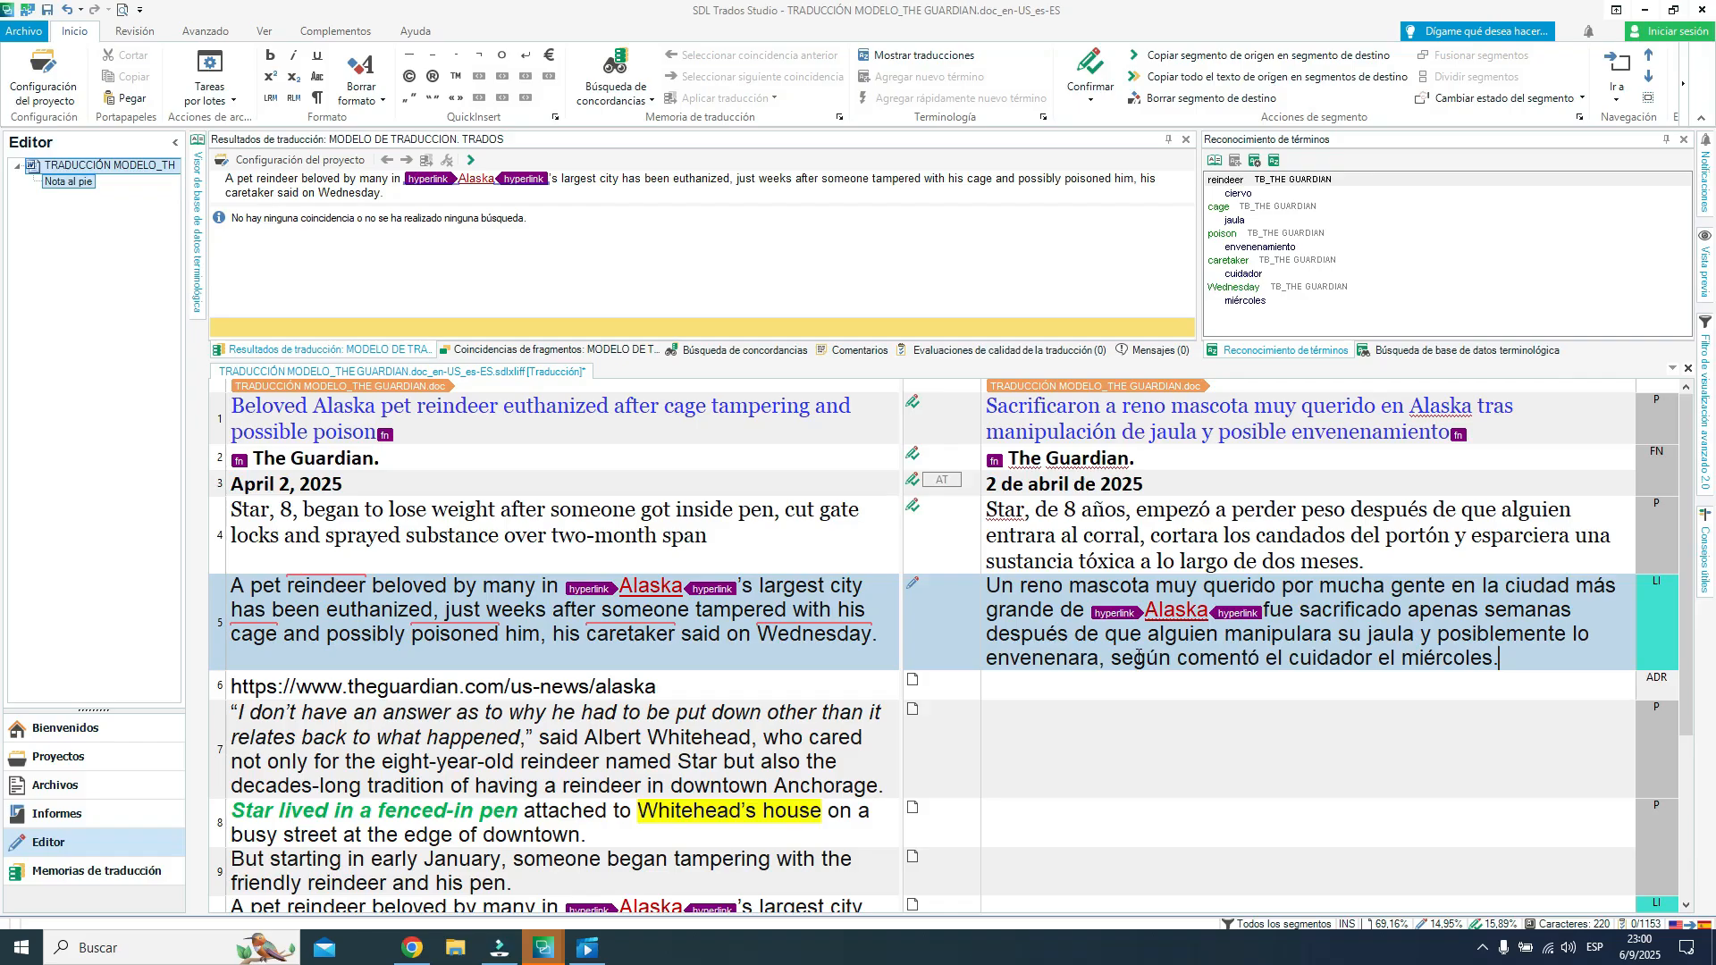
# Confirm segments 5 to 7, translating segment 7 into Spanish from "No tengo otra respuesta de por qué tuvo que sacrificarse", and save the document.
pyautogui.hotkey('ctrl', 'Return')
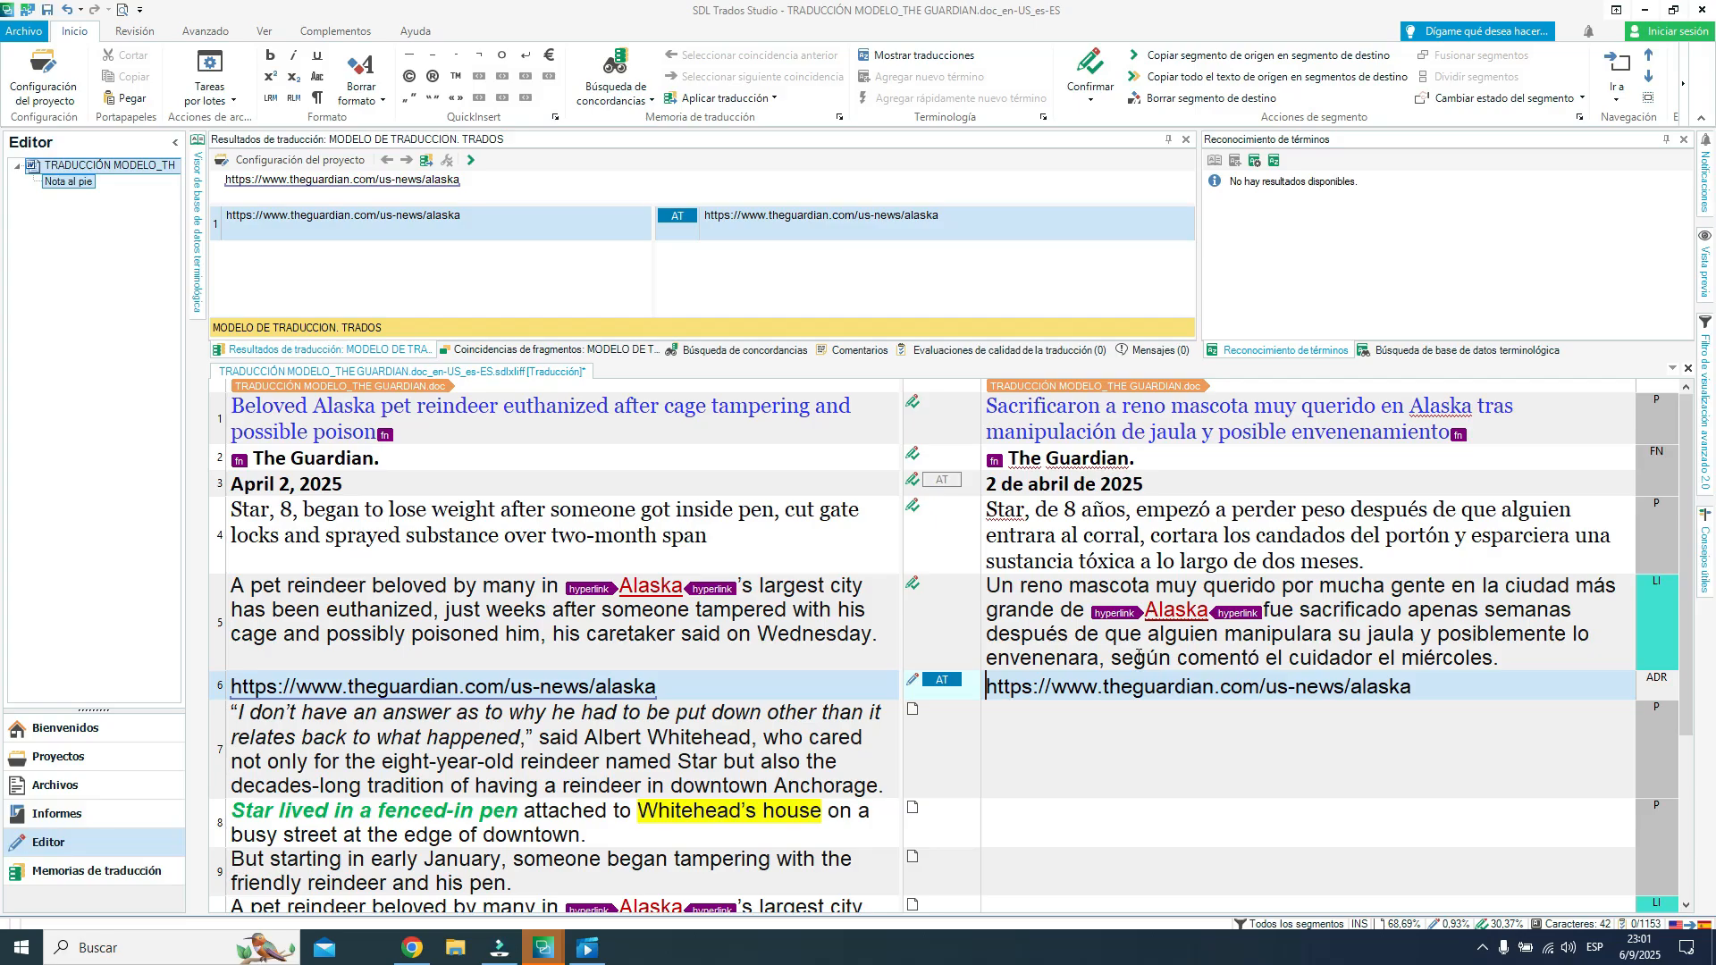
pyautogui.press('Down')
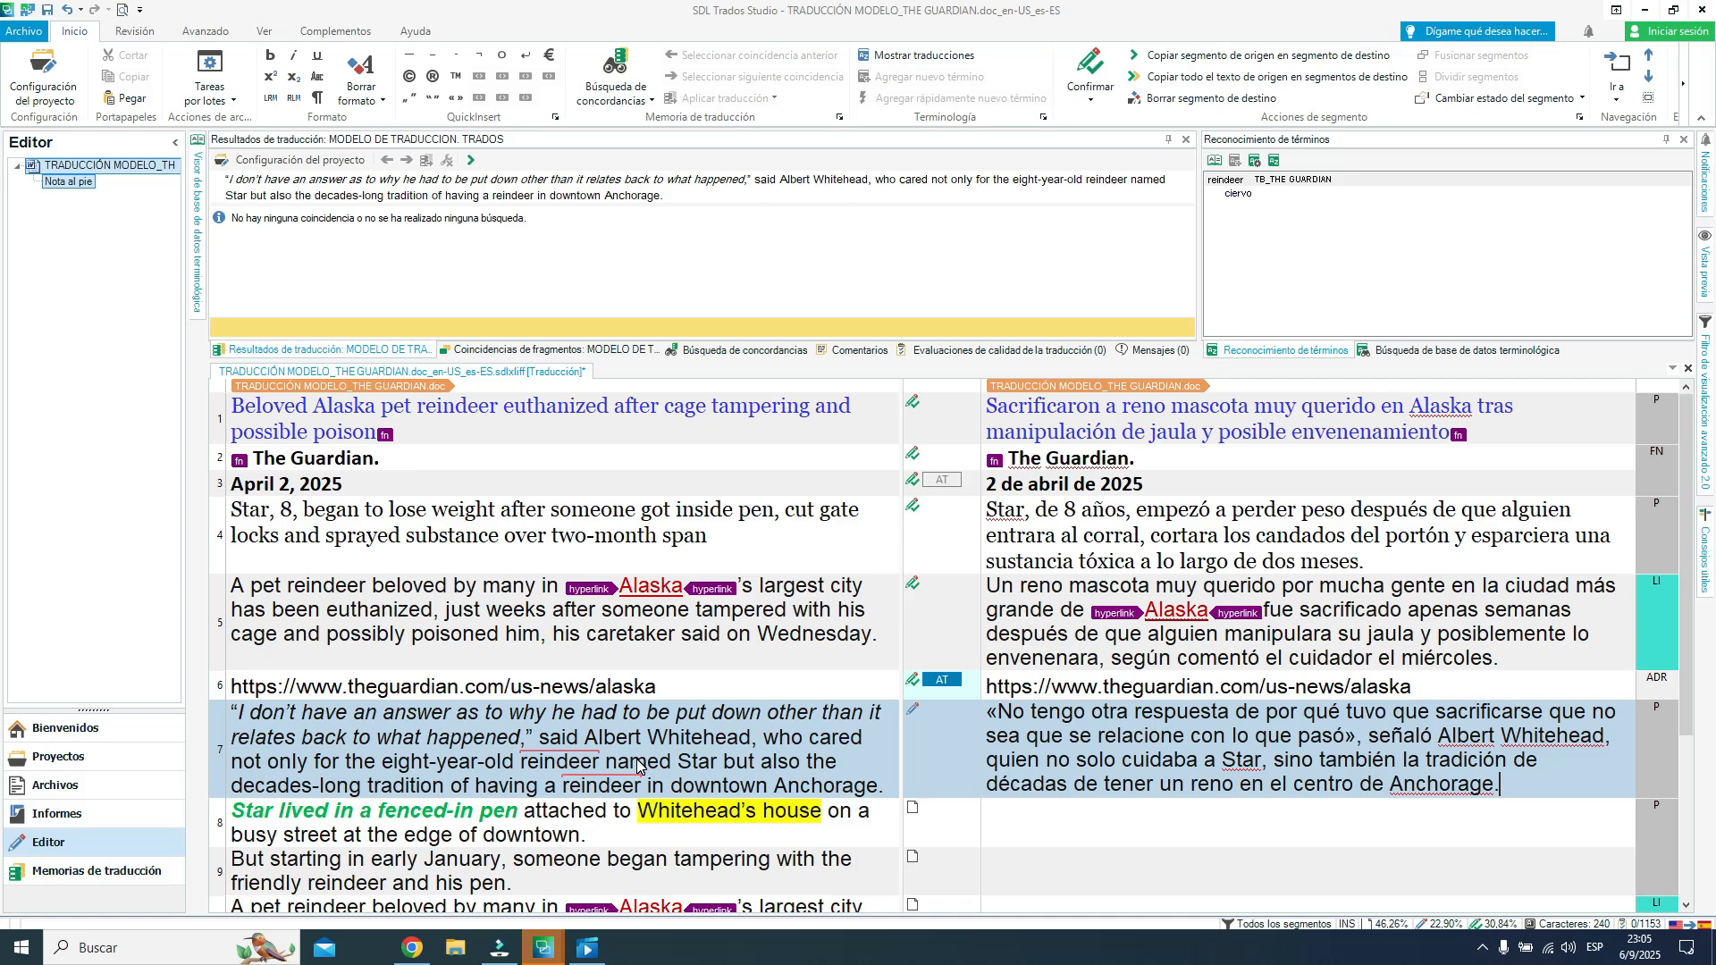
pyautogui.hotkey('ctrl', 'Return')
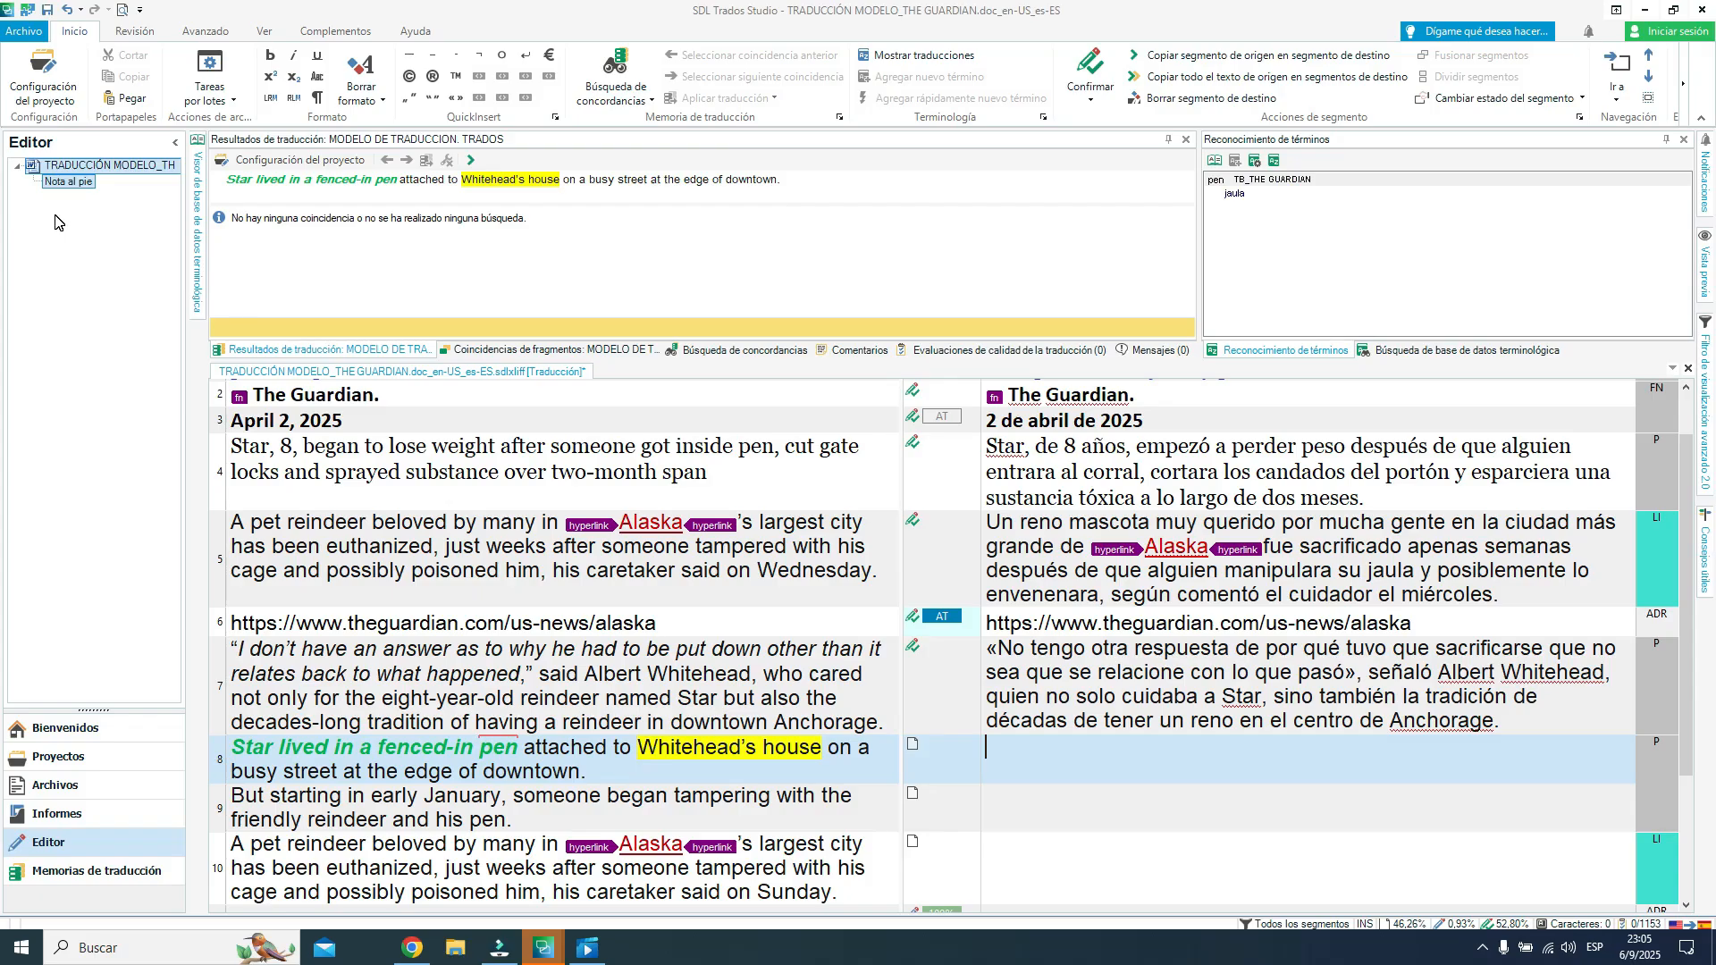
pyautogui.click(49, 11)
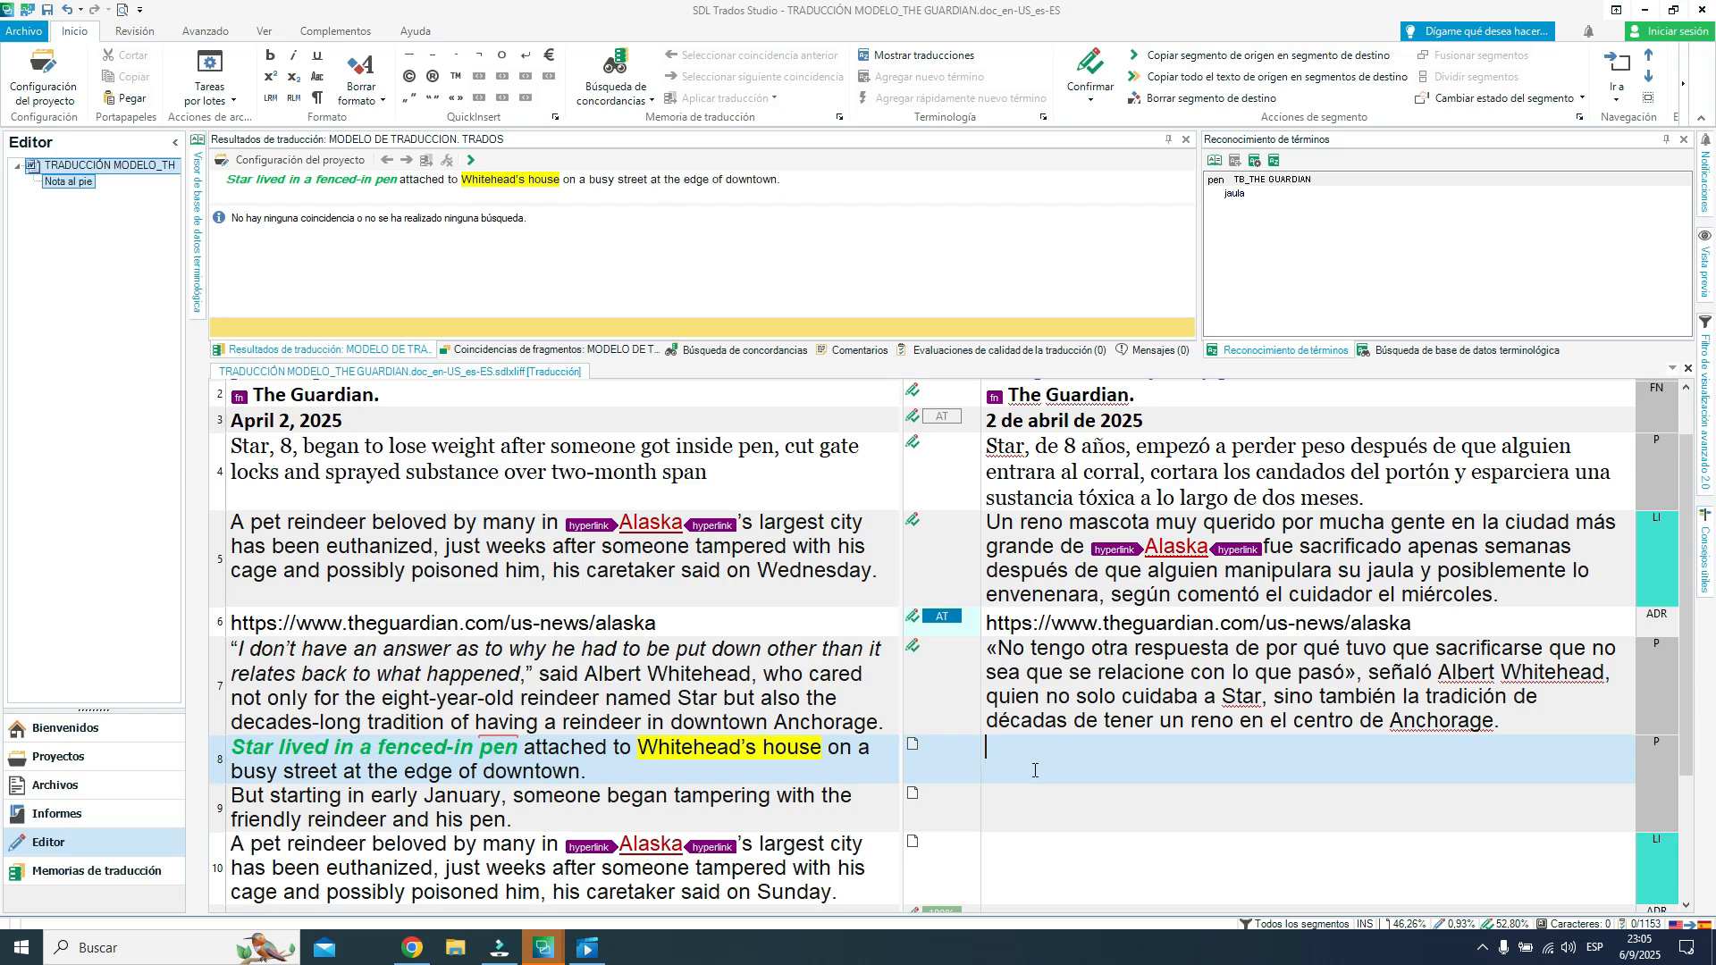
# Translate segment 8 into Spanish, from "Star vivía en un corral cercado pegado a la vivienda" to "en una calle muy transitada al límite del centro.".
pyautogui.write('Star vivía ')
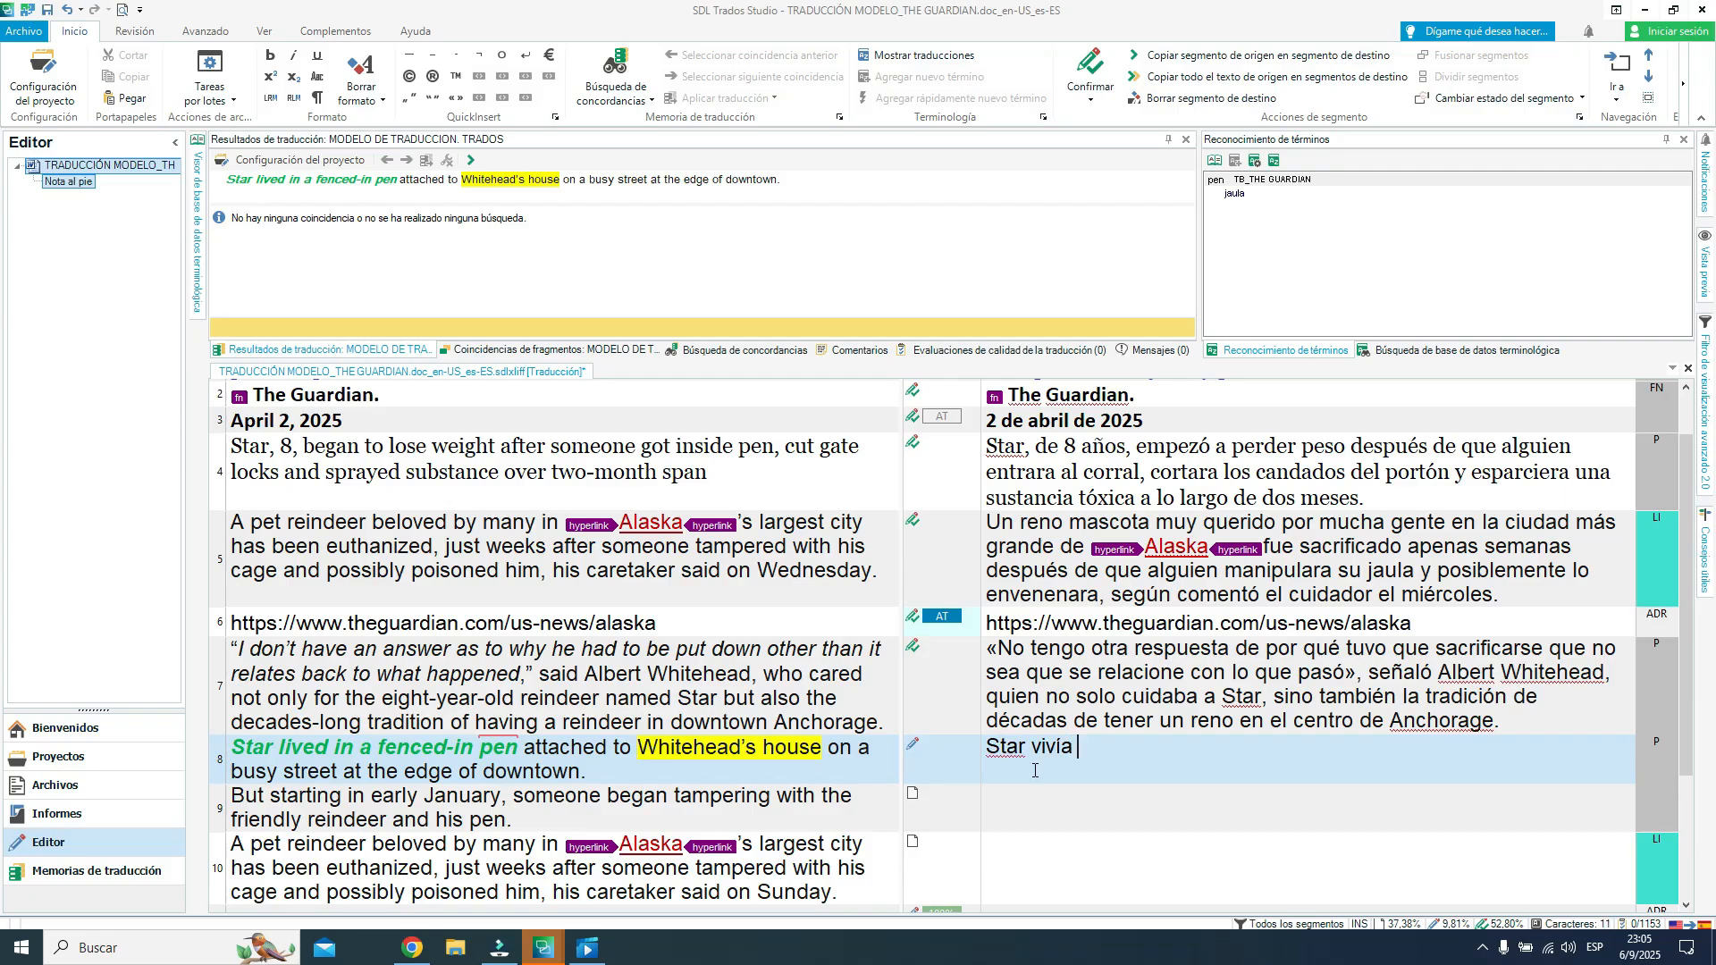
pyautogui.write('en un corral')
pyautogui.write('cercado ')
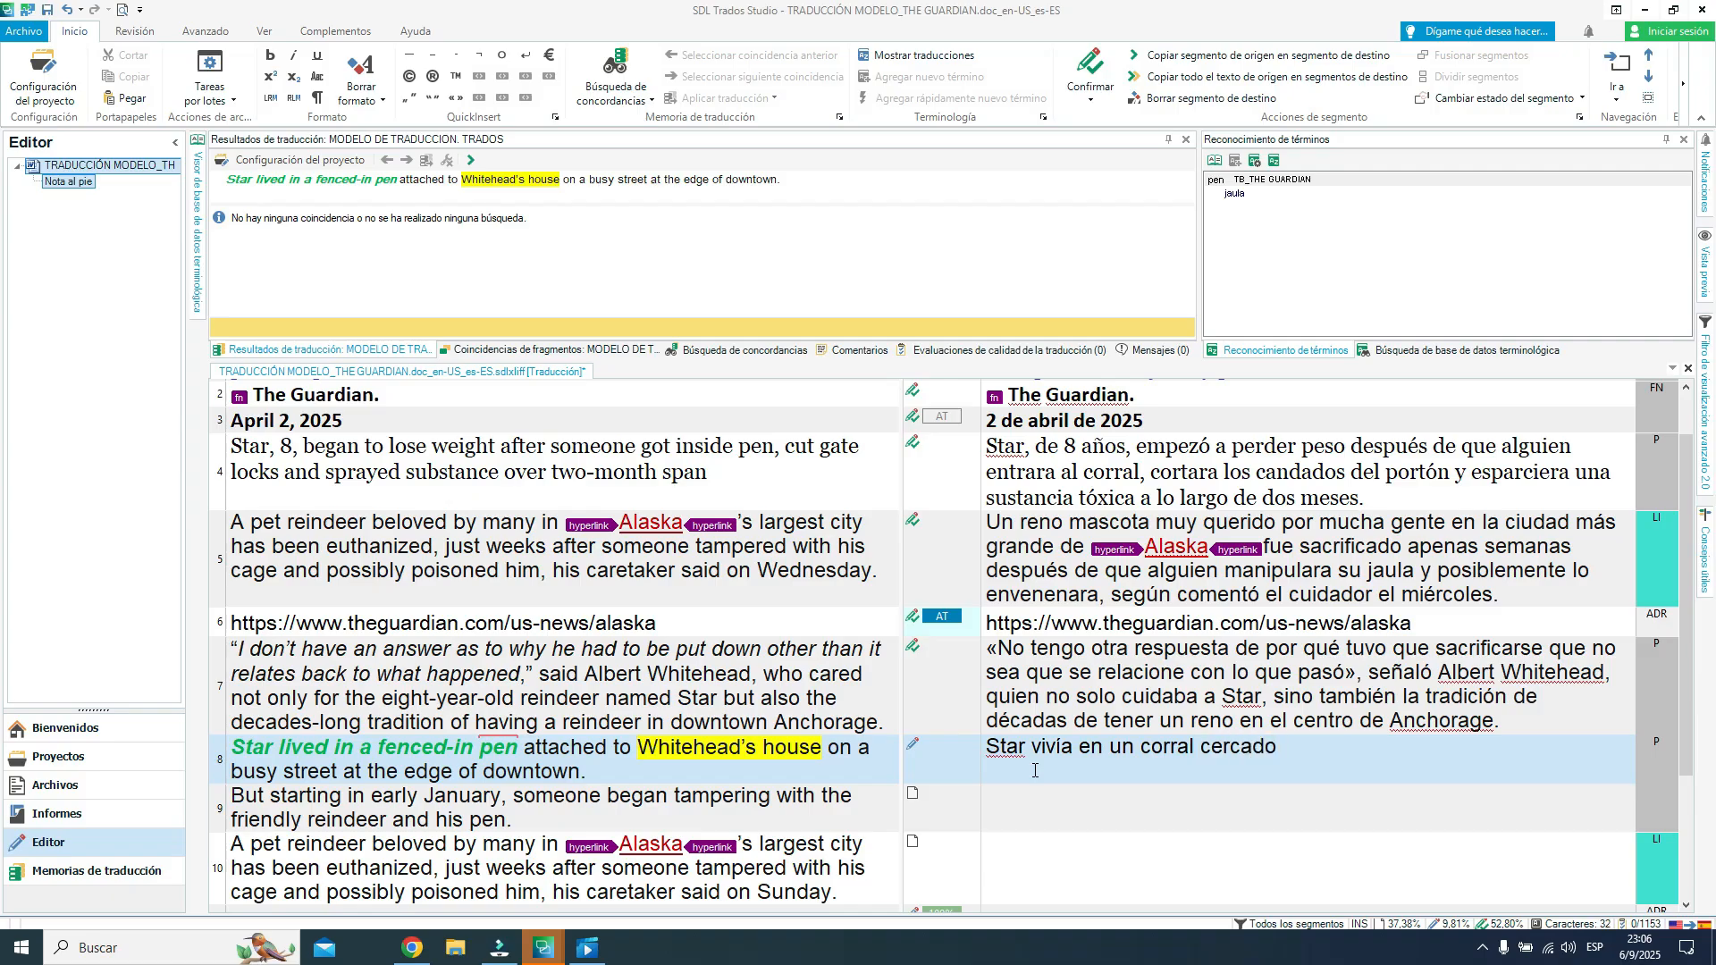
pyautogui.write('pegado a la vivienda ')
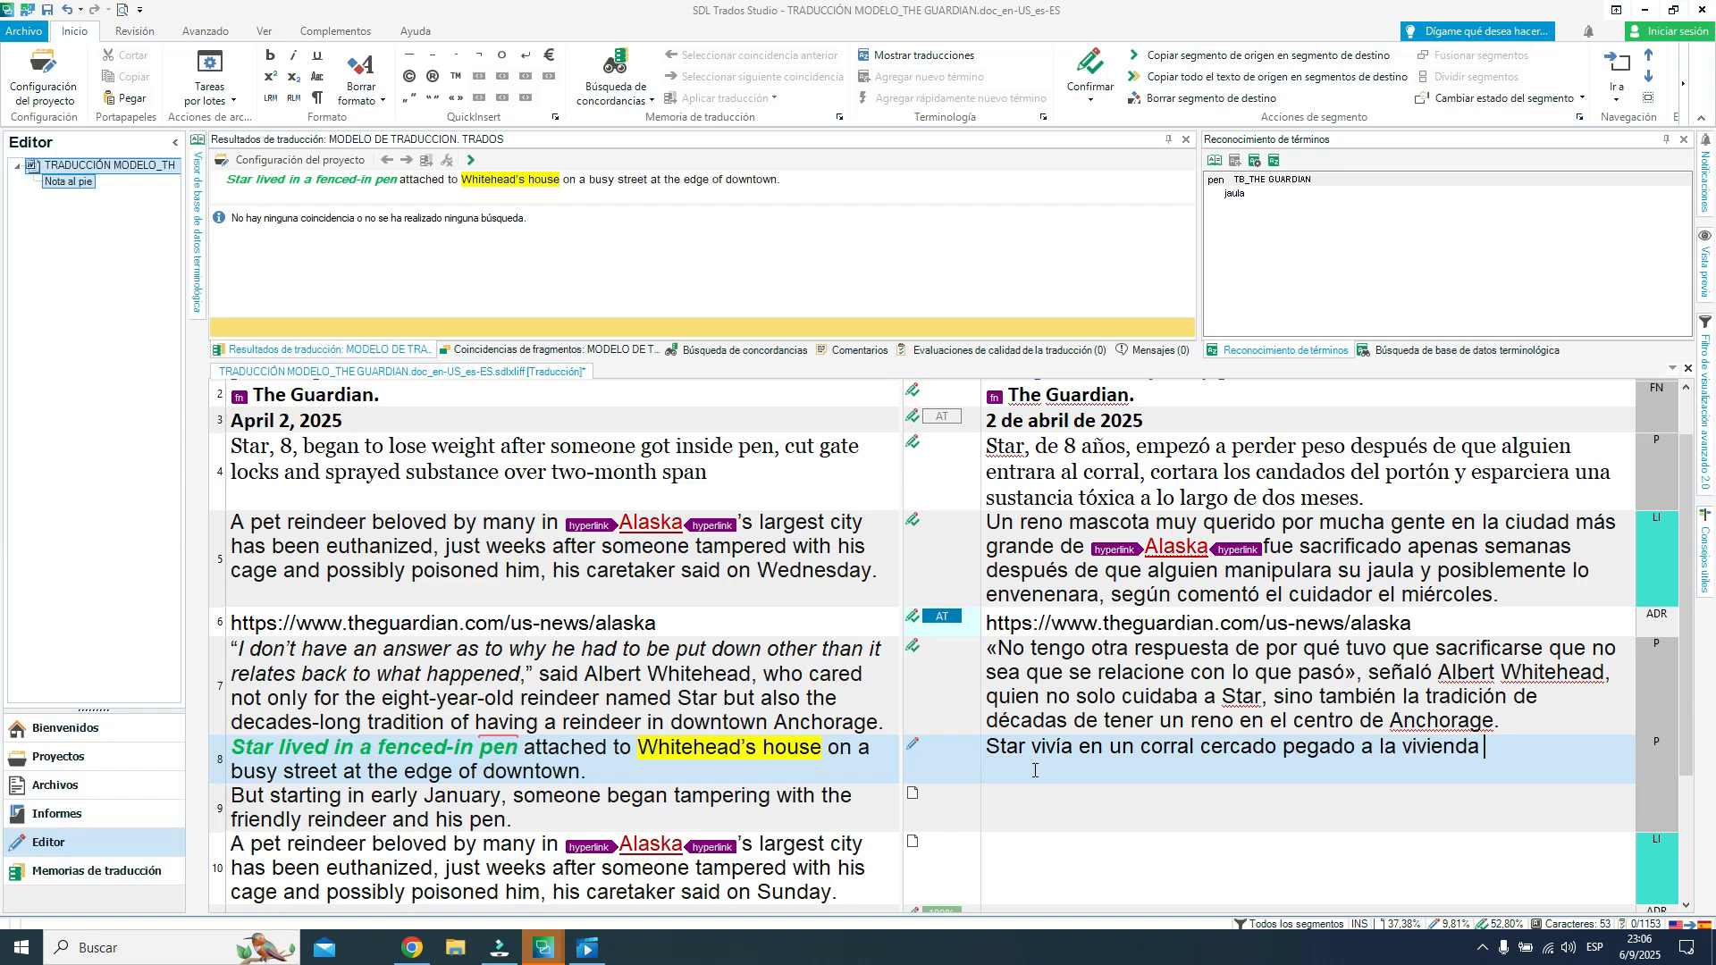
pyautogui.write('de Whitehead en una calle ')
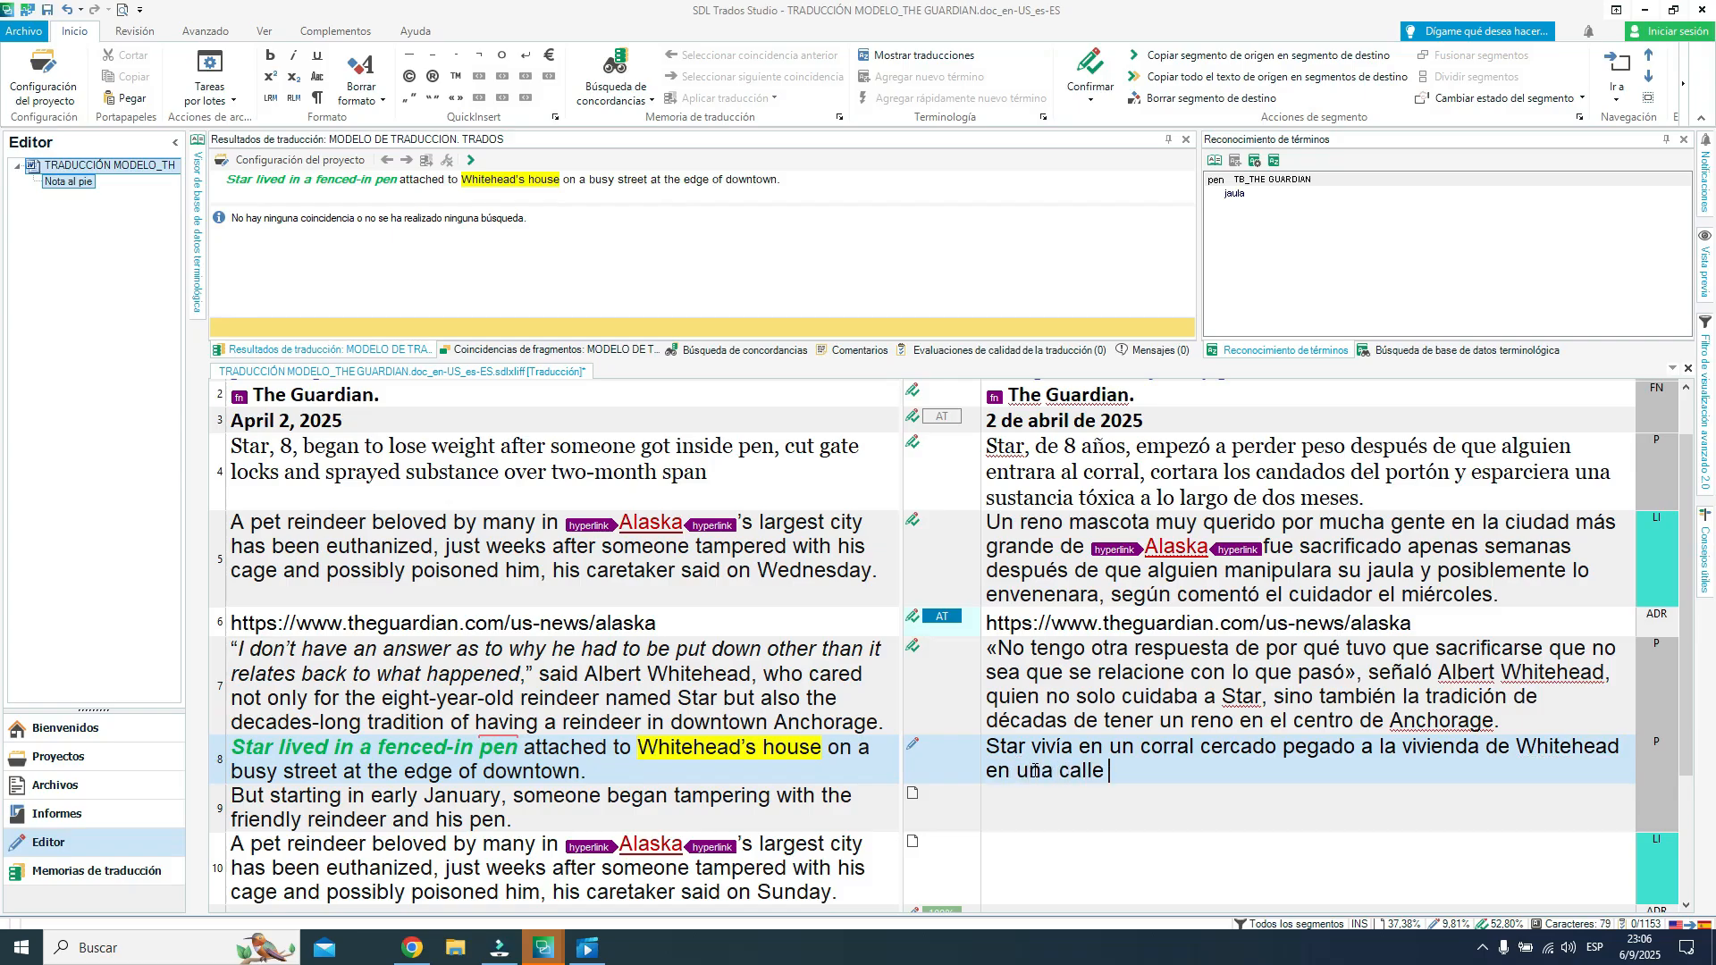
pyautogui.write('muy trabsitada')
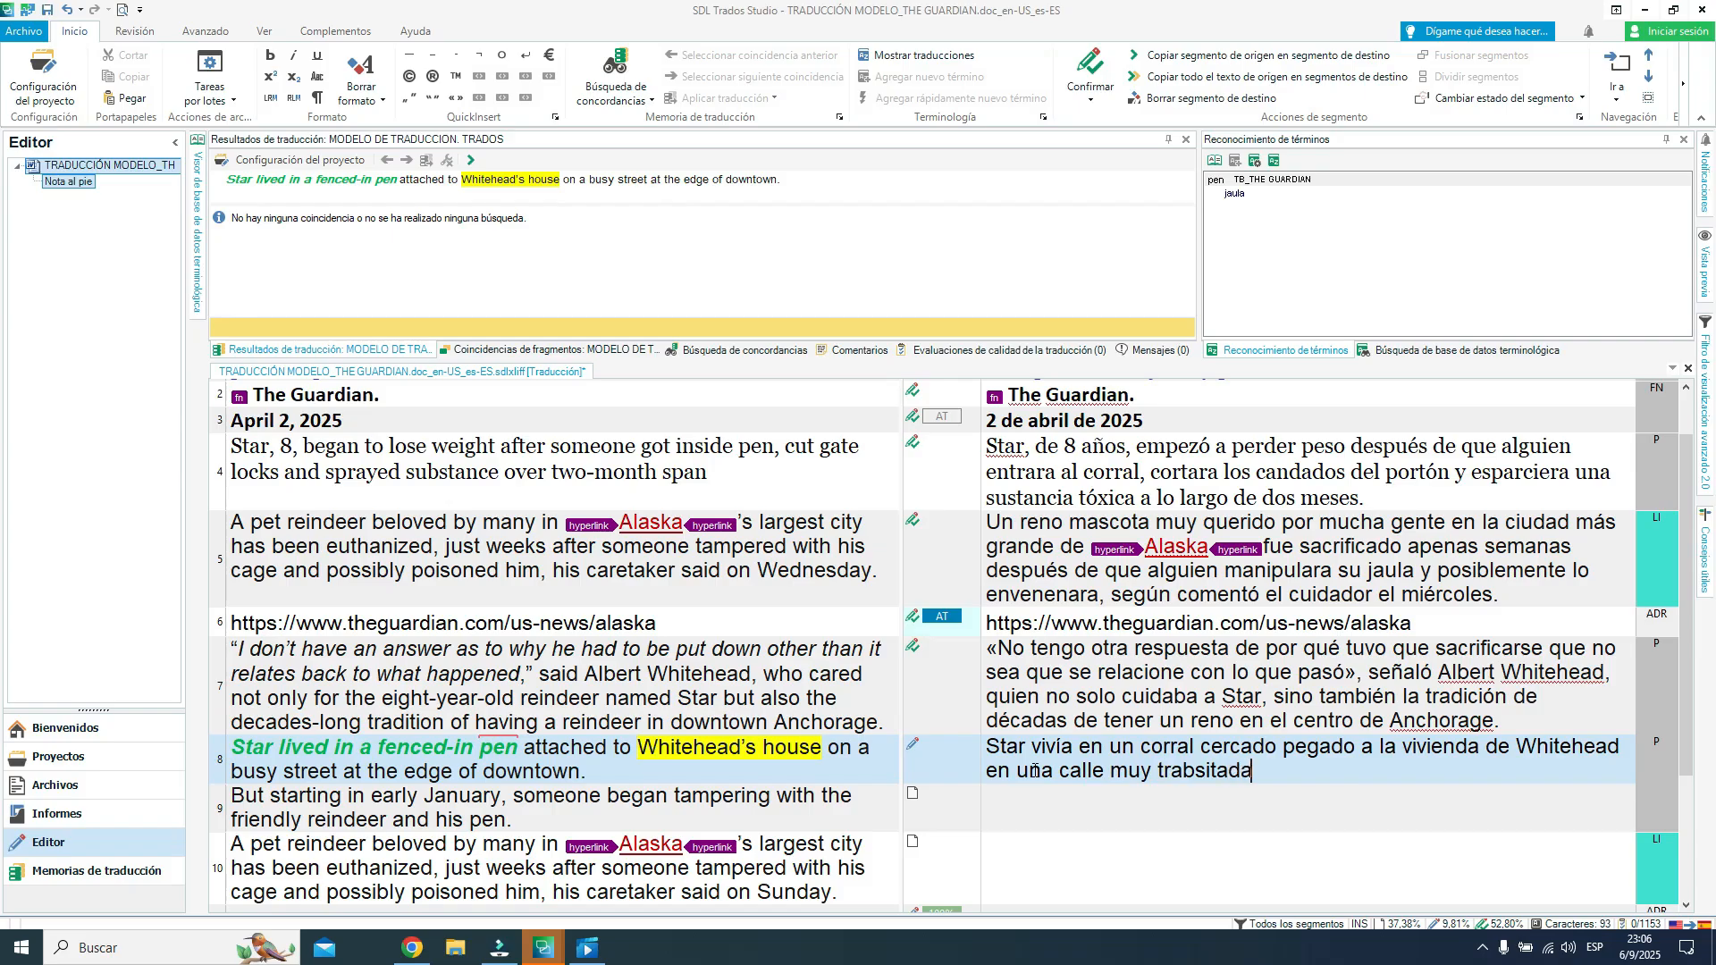
pyautogui.press('BackSpace')
pyautogui.press('BackSpace')
pyautogui.press('BackSpace')
pyautogui.press('BackSpace')
pyautogui.press('BackSpace')
pyautogui.press('BackSpace')
pyautogui.press('BackSpace')
pyautogui.write('nsitada')
pyautogui.write('al límite del centro.')
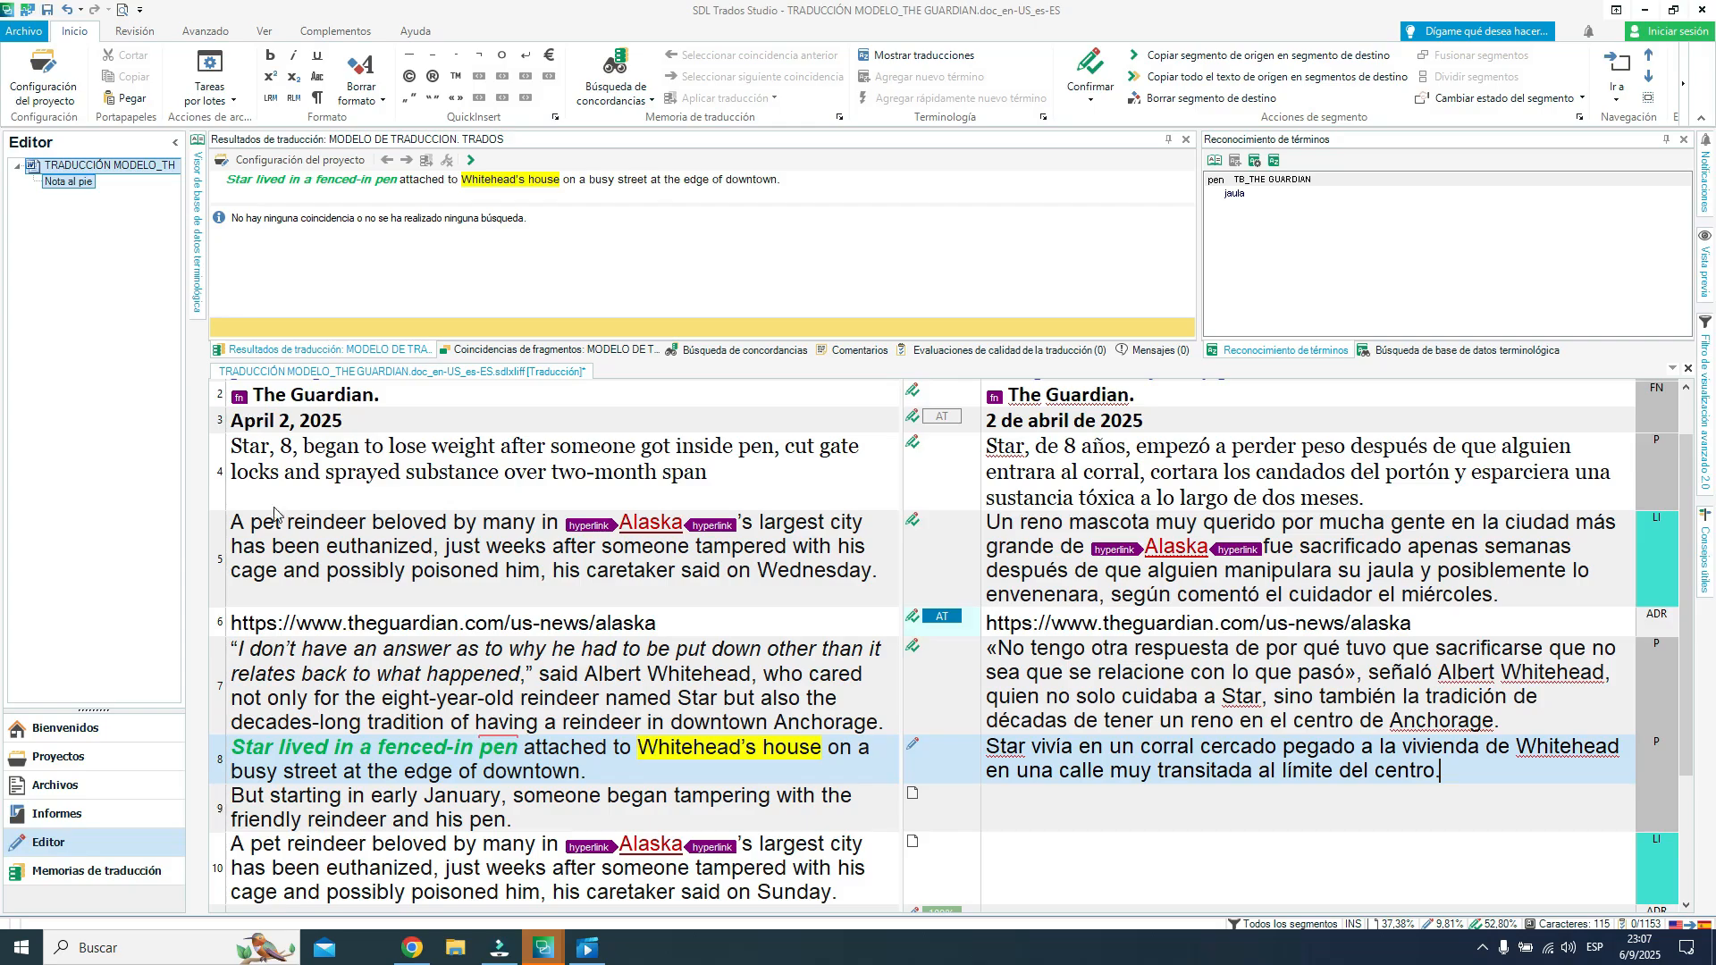
# In the project settings, allow source editing and merging segments across paragraphs, require verification before package return, and enable word-based processing for Asian source text.
pyautogui.click(25, 39)
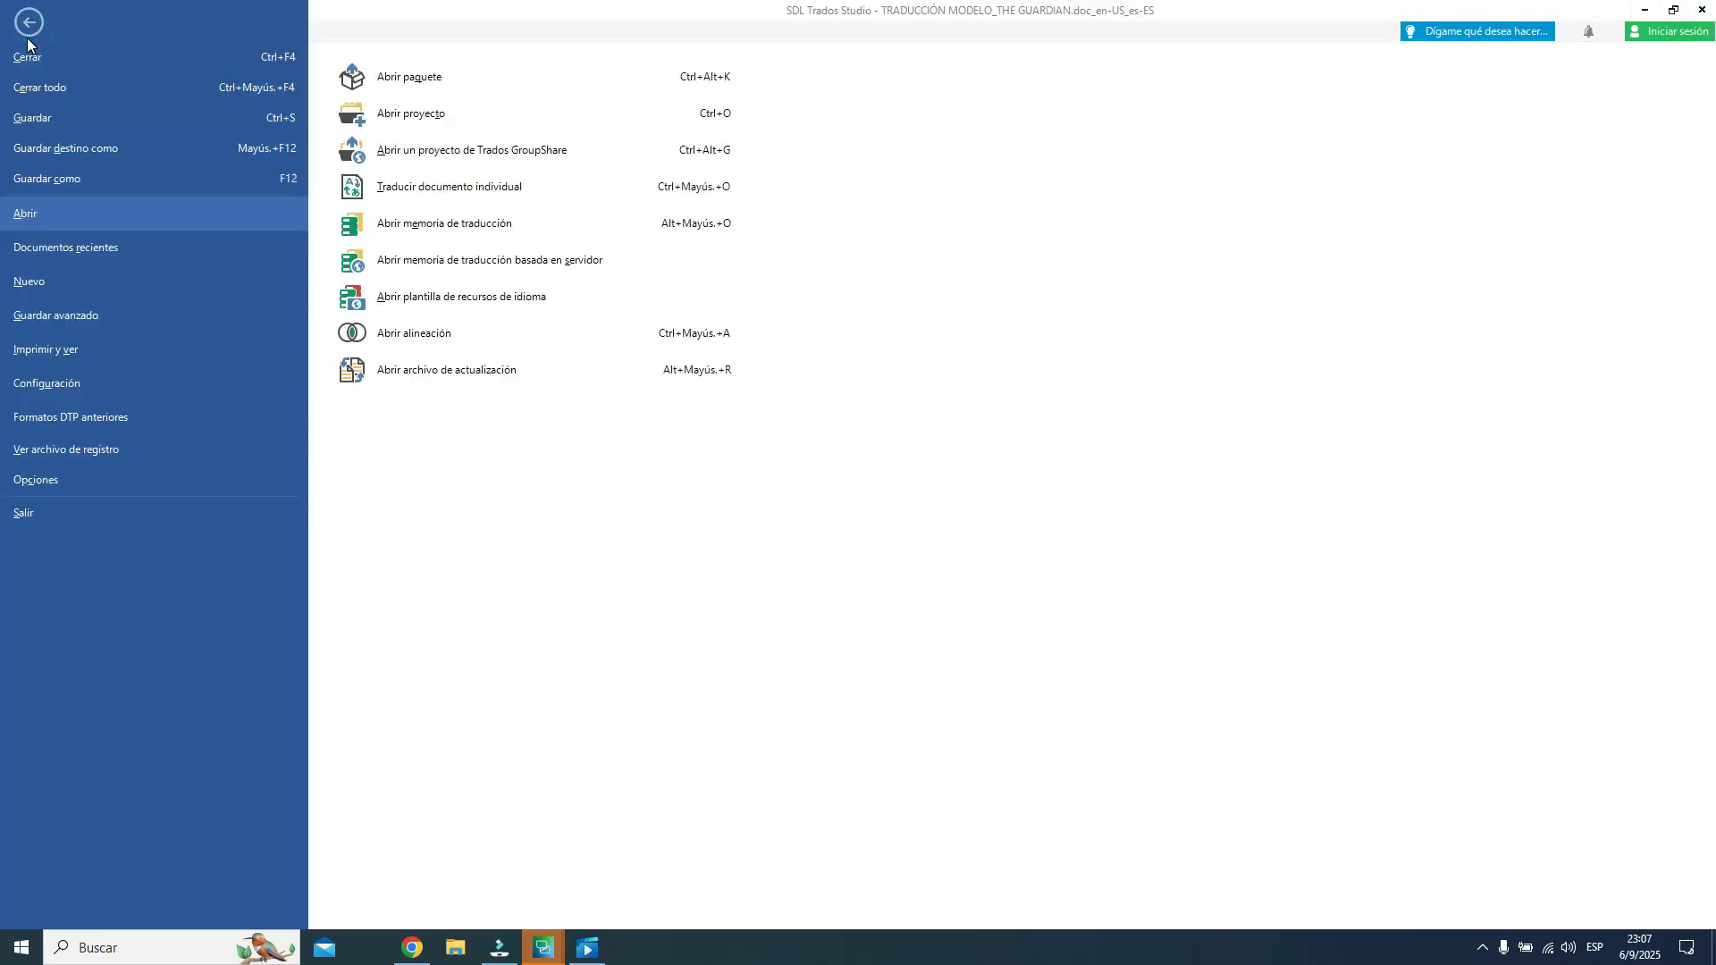
pyautogui.click(29, 34)
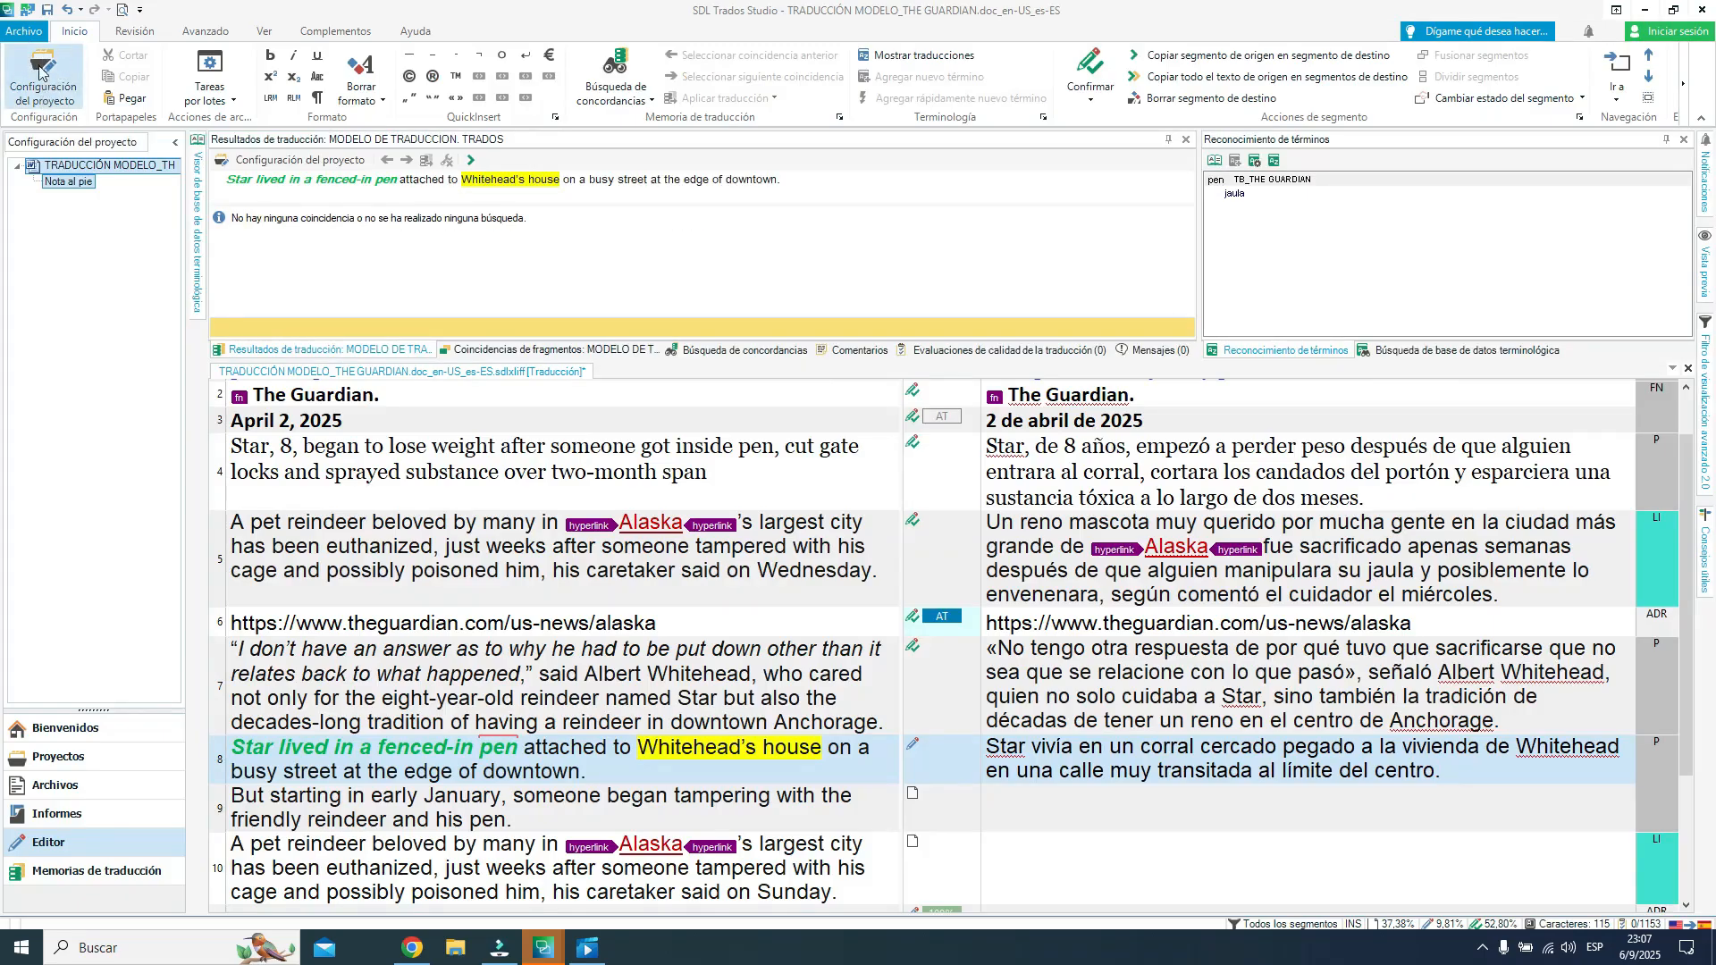
pyautogui.click(38, 80)
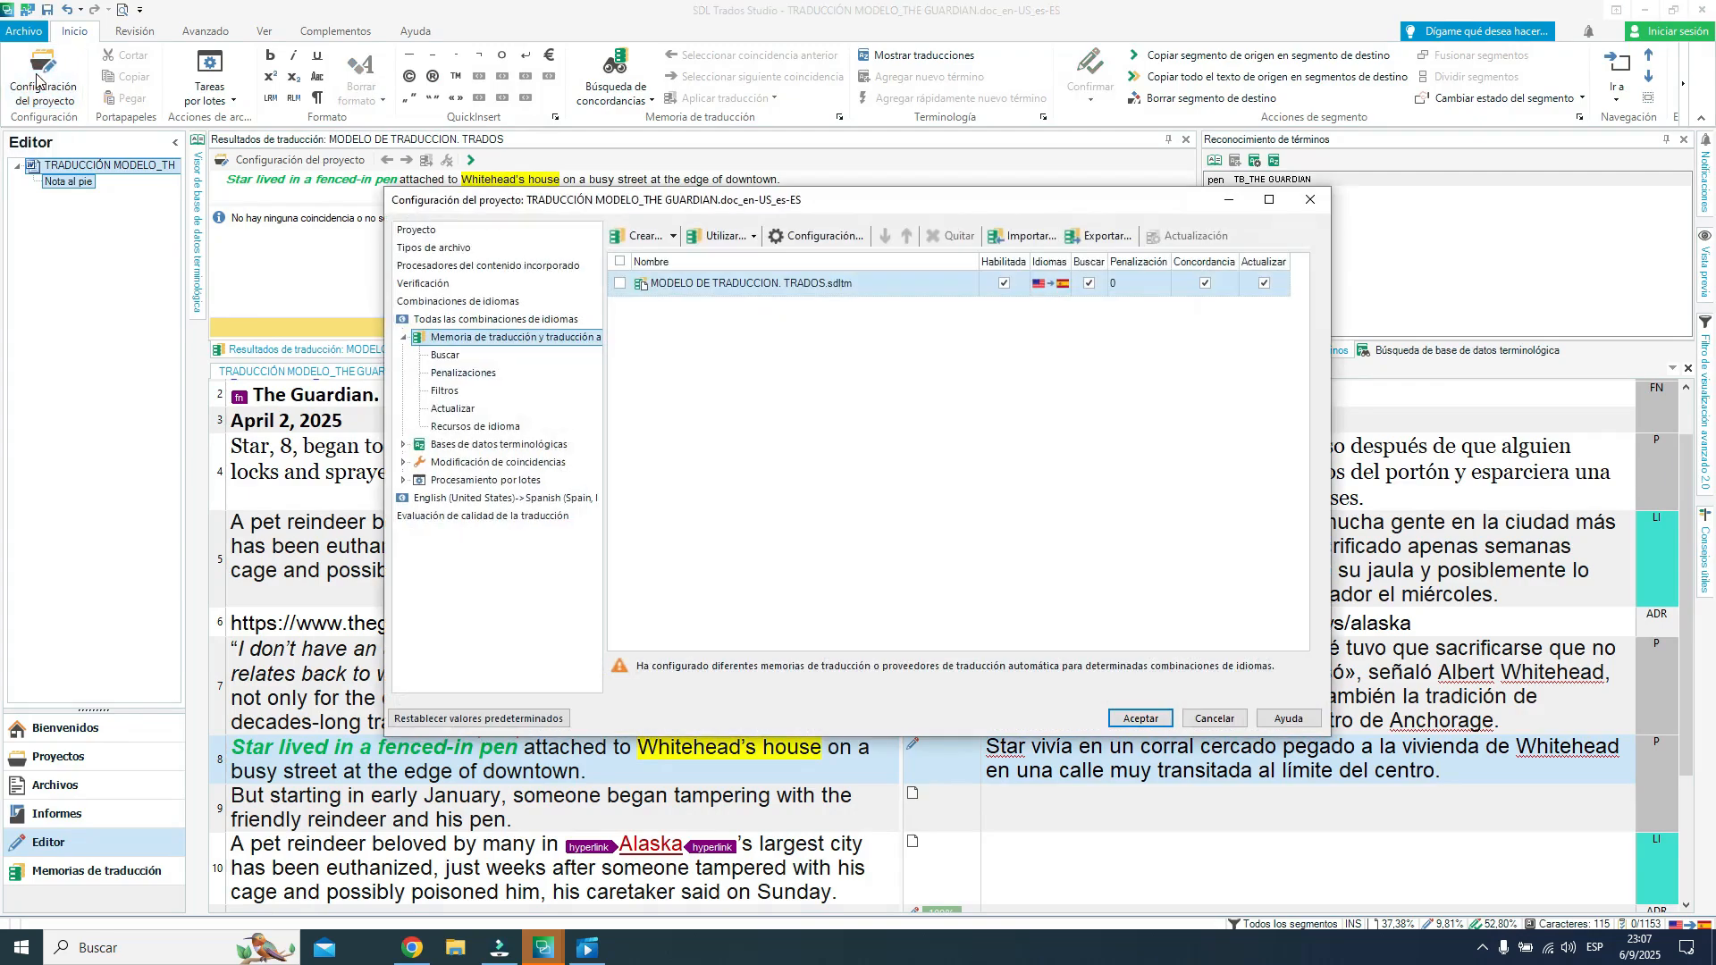
pyautogui.click(431, 234)
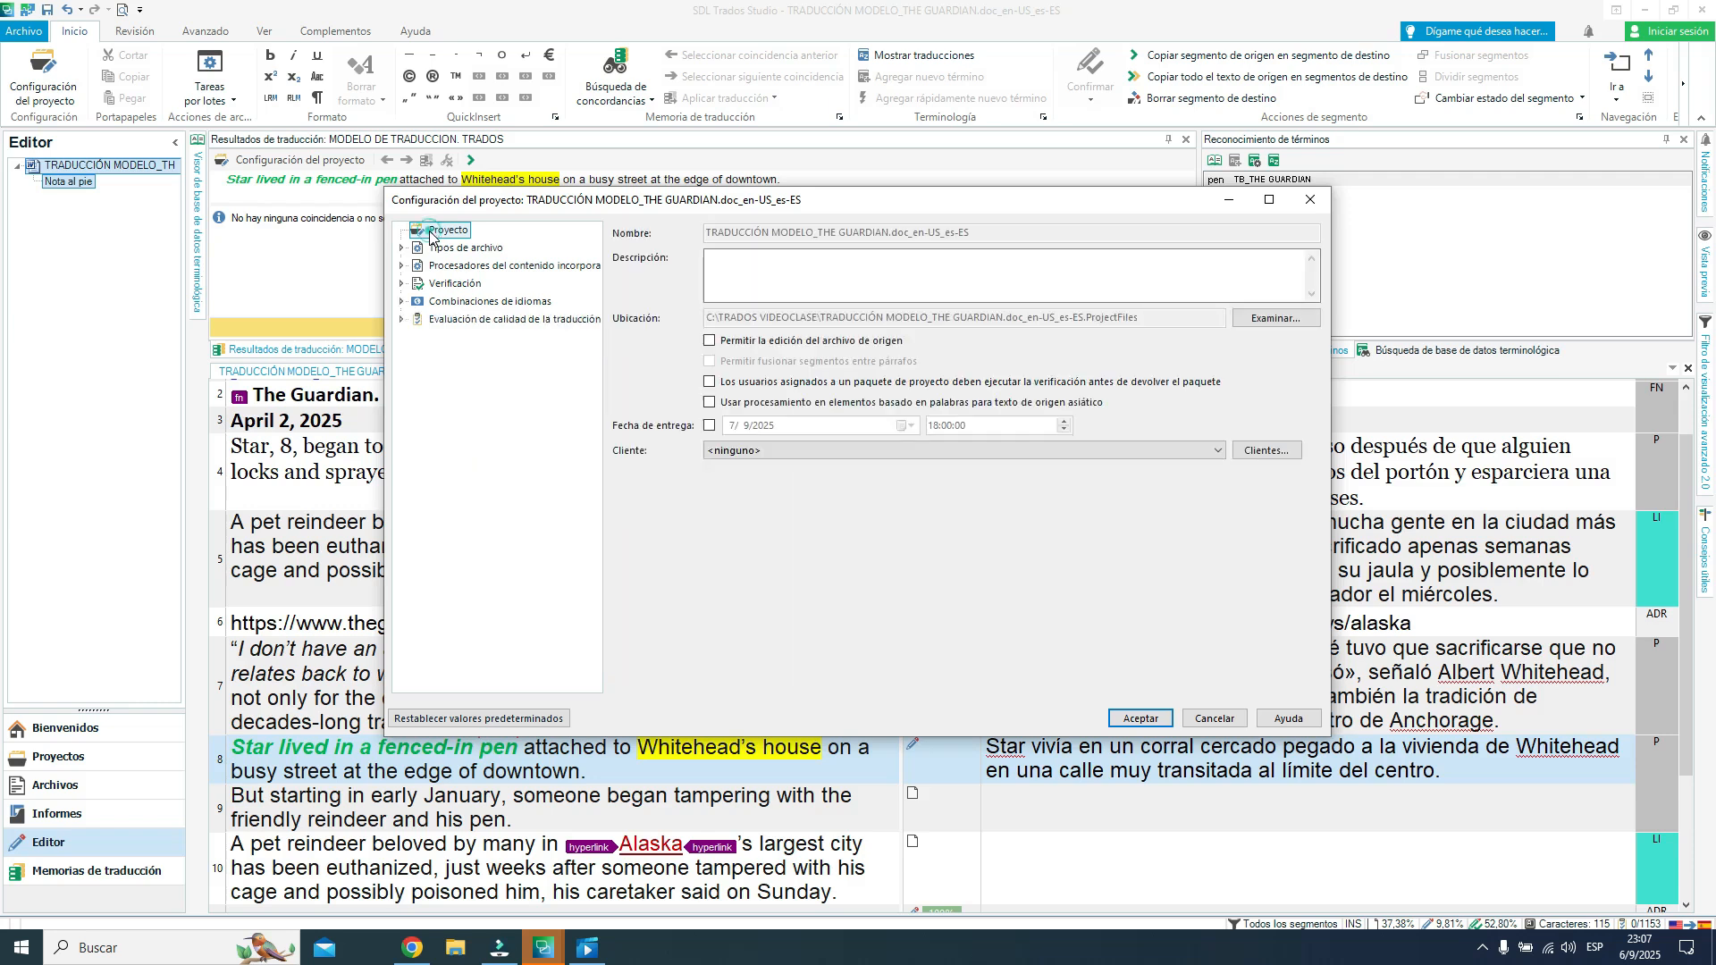
pyautogui.click(709, 342)
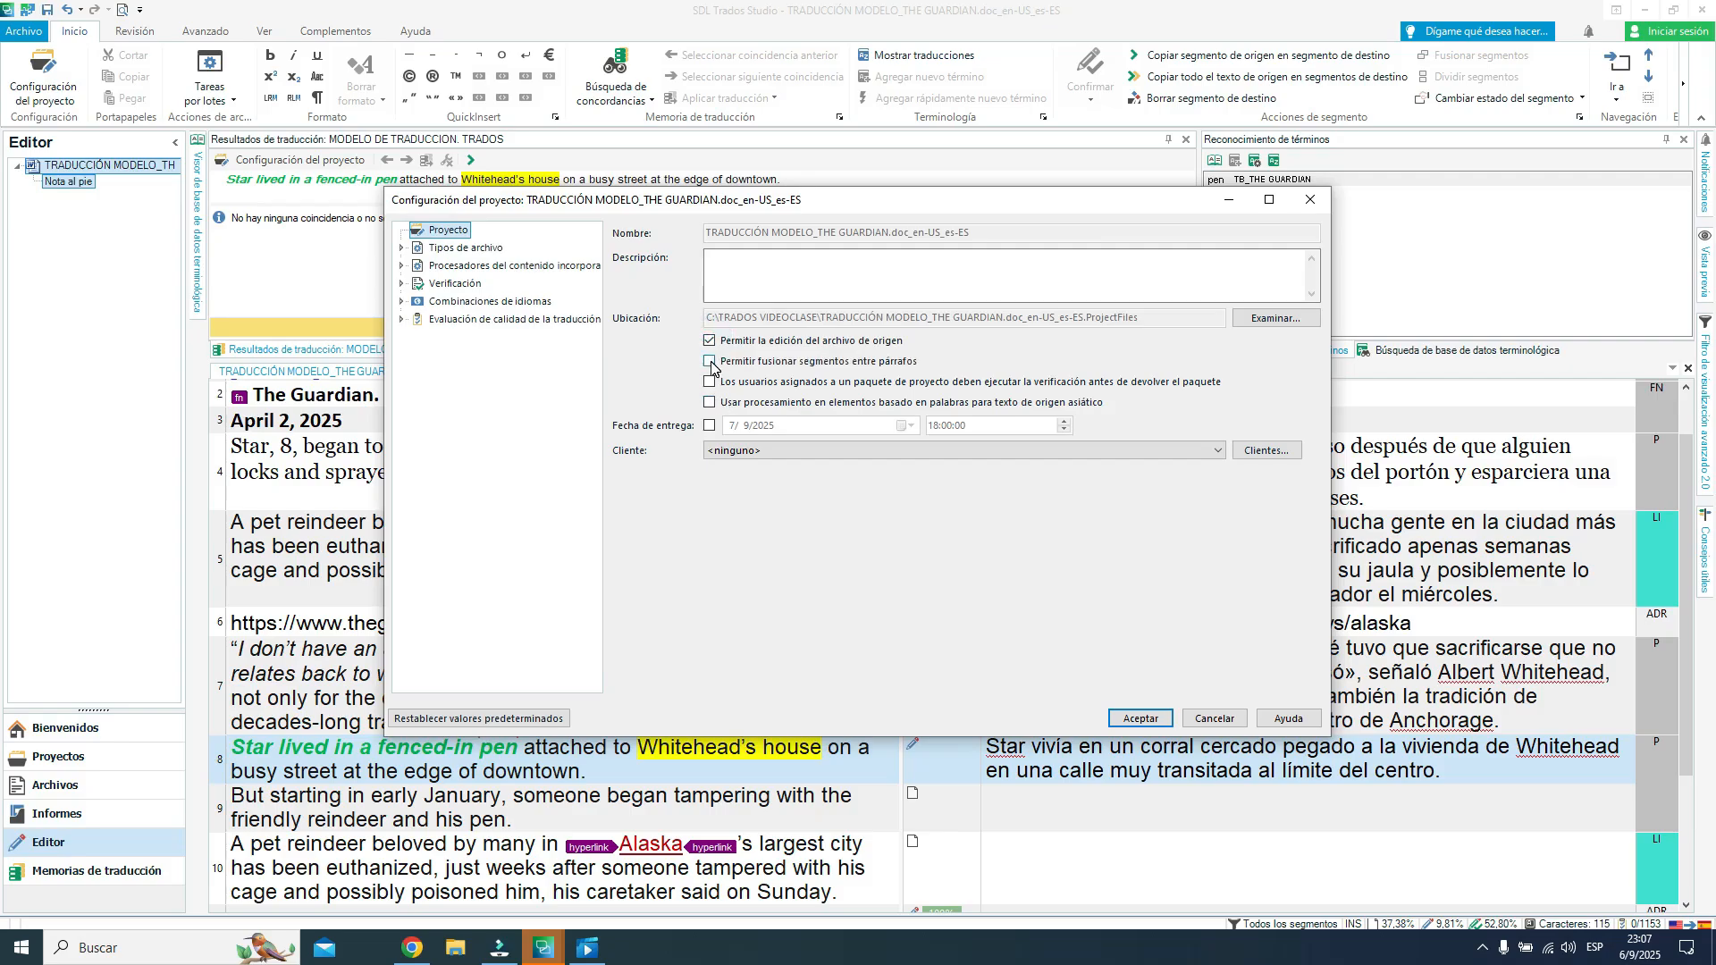
pyautogui.click(710, 362)
pyautogui.click(710, 383)
pyautogui.click(709, 401)
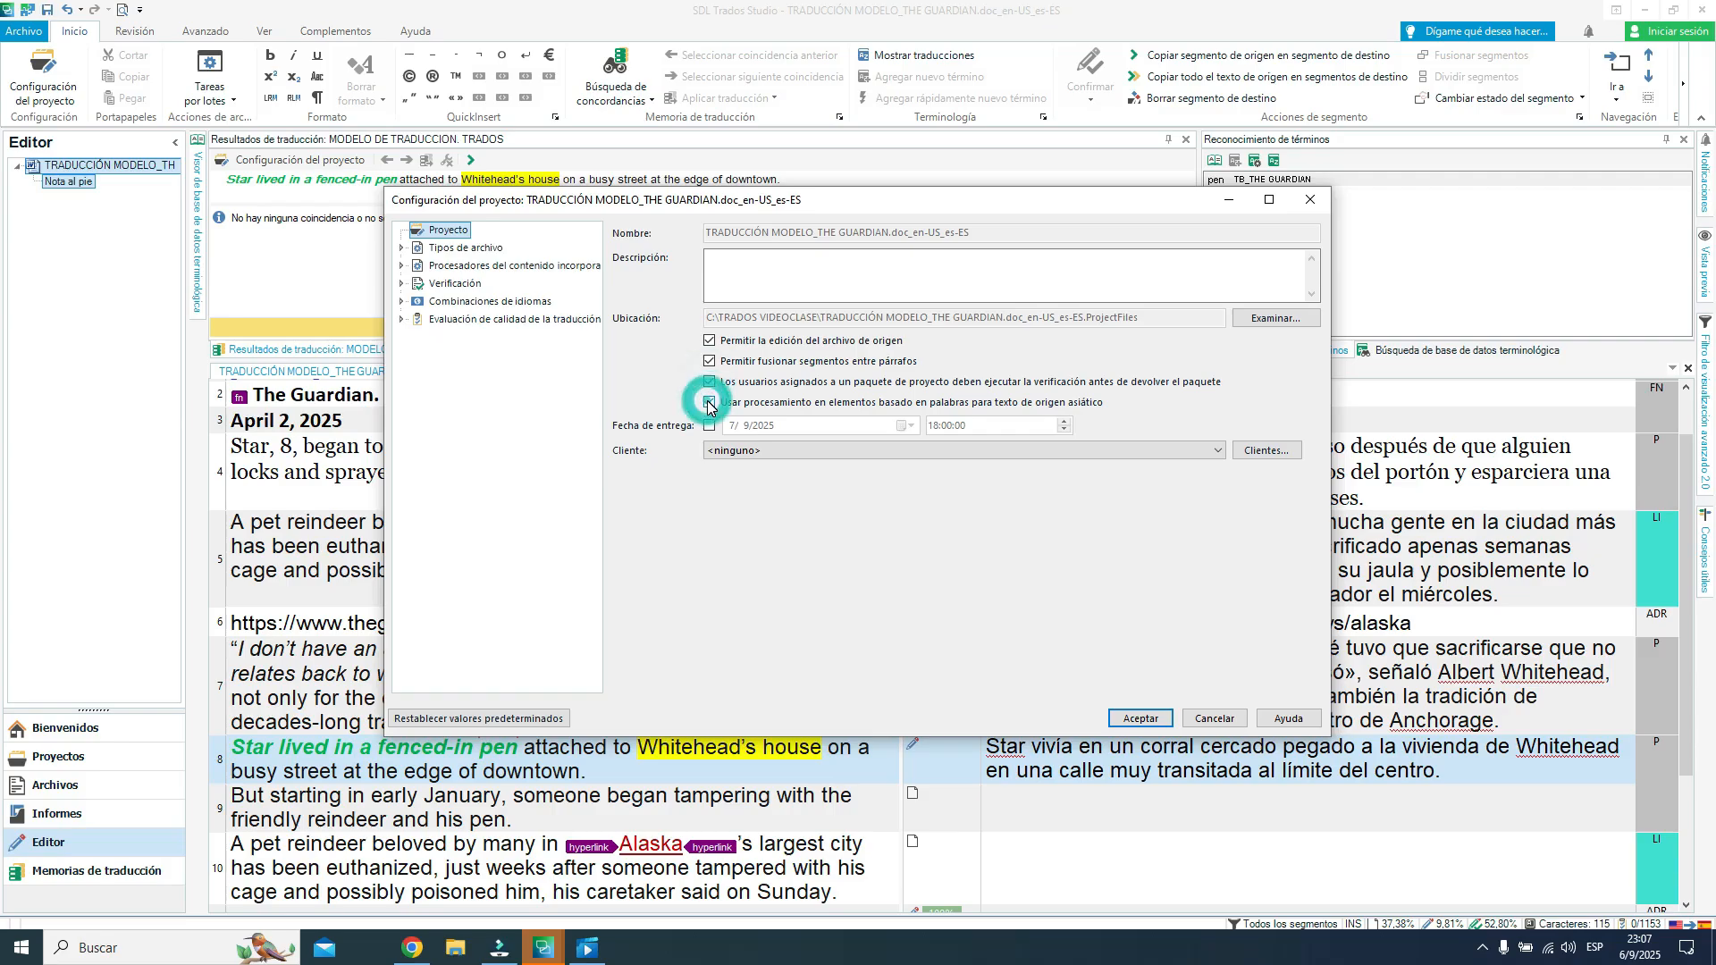
pyautogui.click(1140, 720)
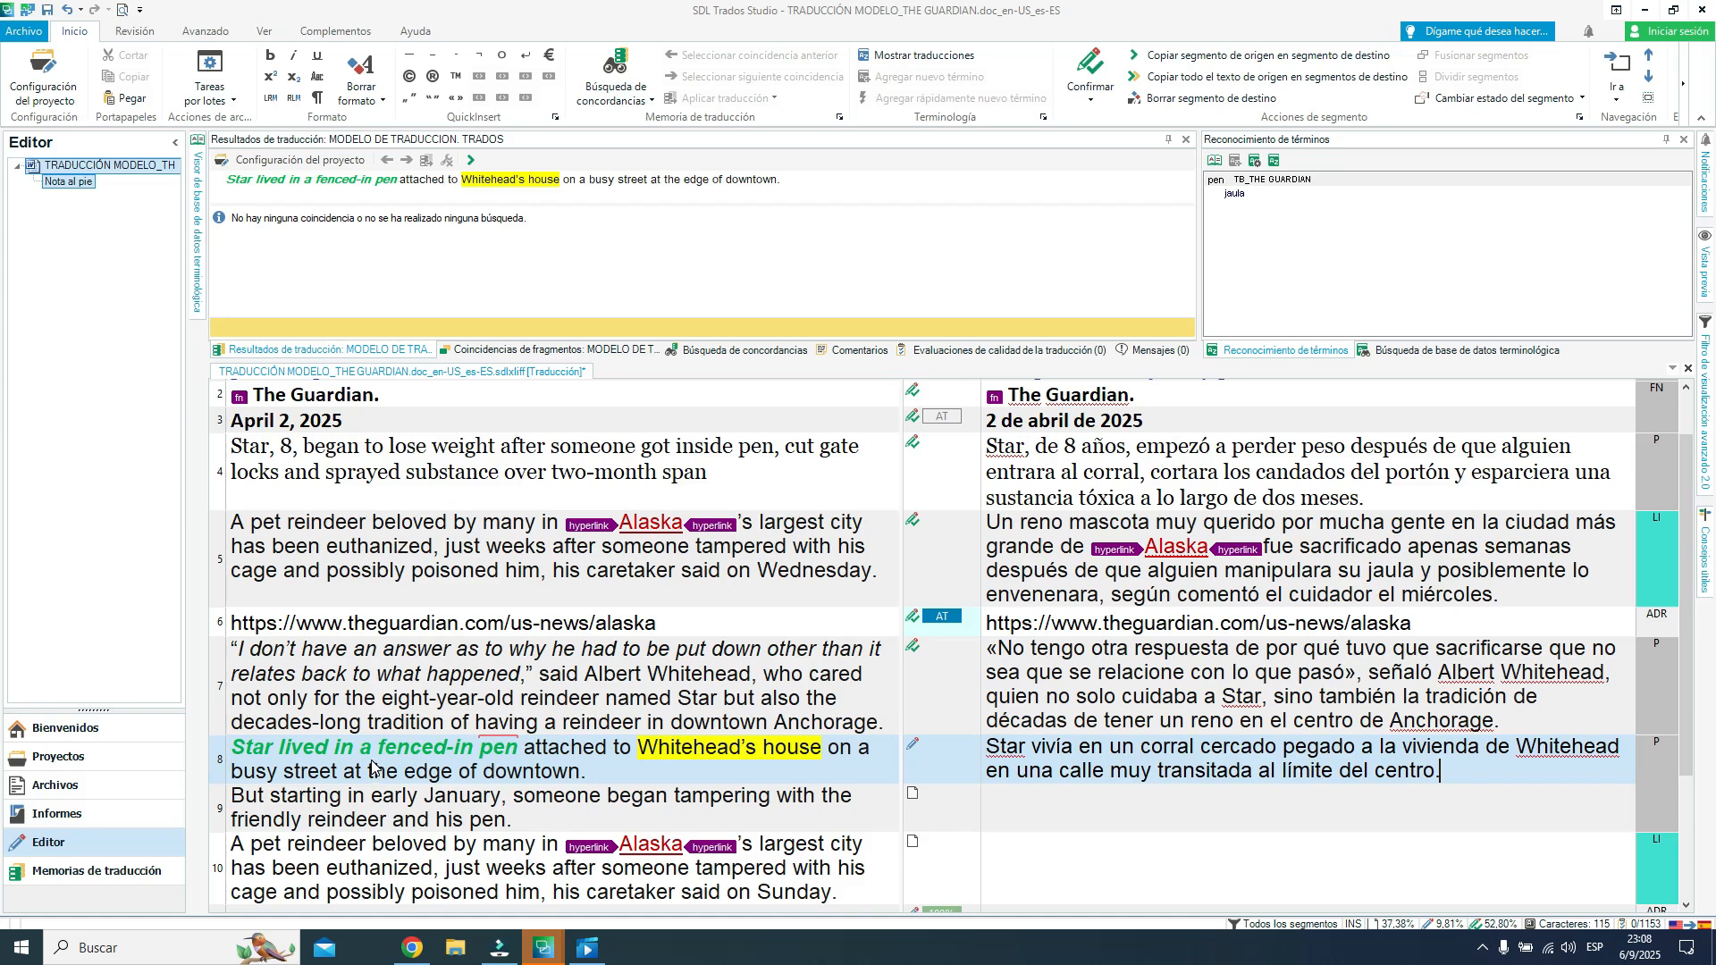
# Merge segments 8 and 9 into a single segment.
pyautogui.click(223, 814)
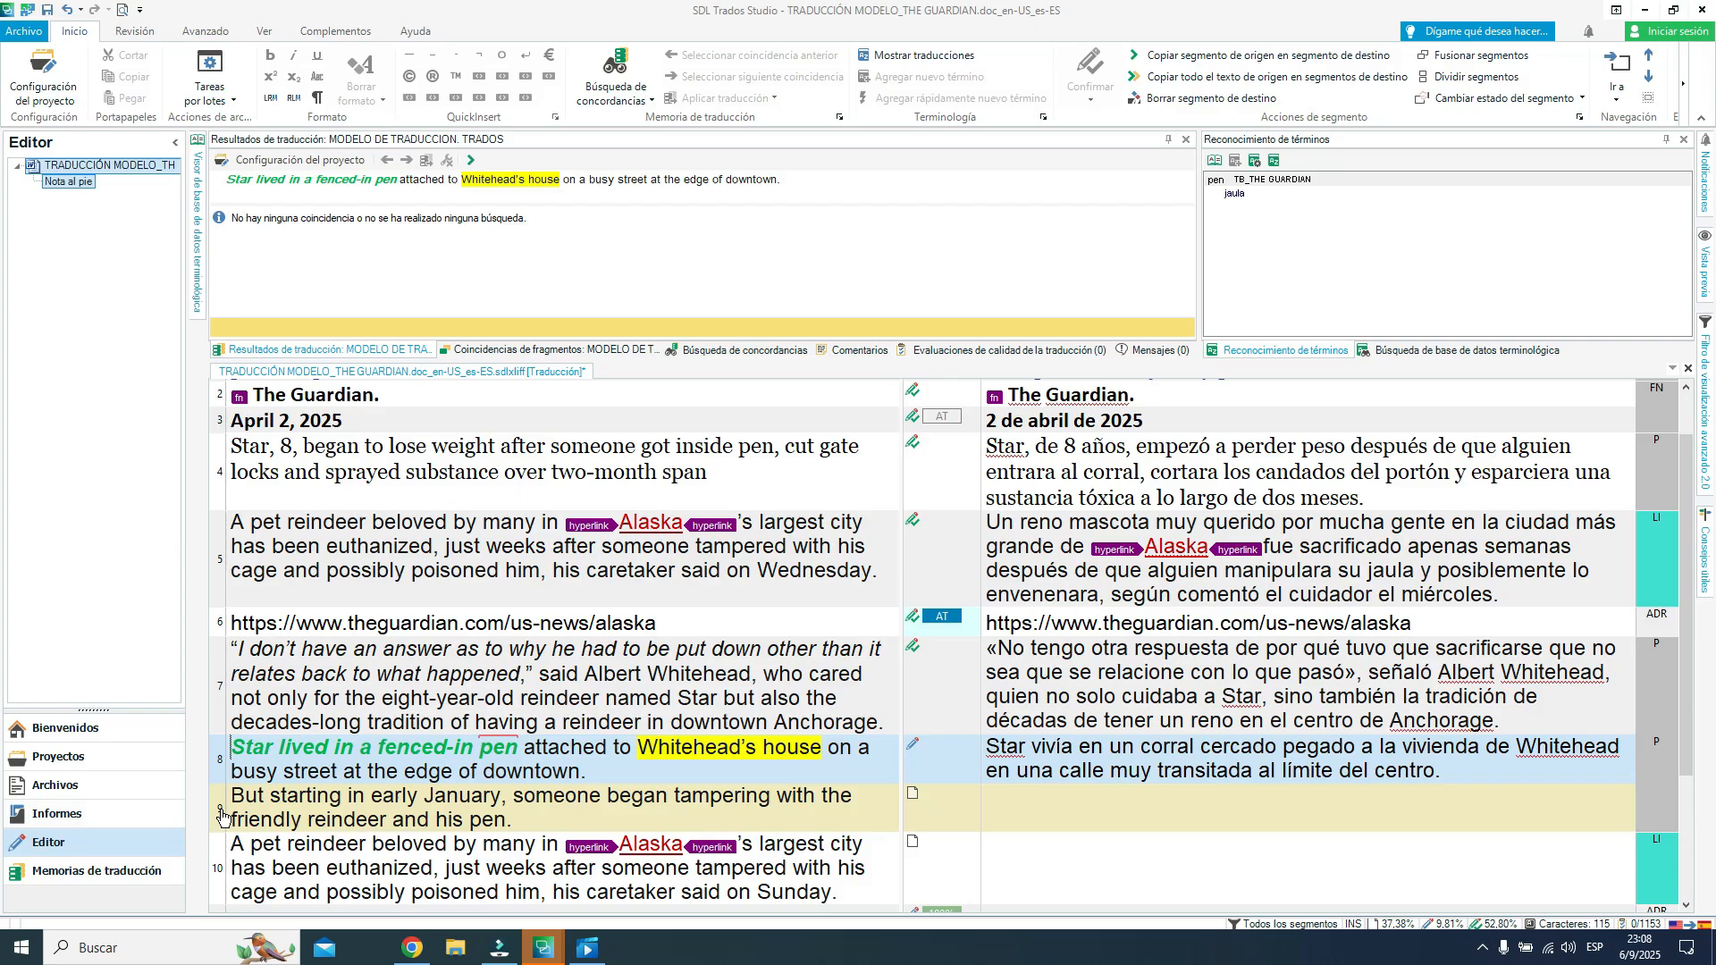
pyautogui.rightClick(223, 816)
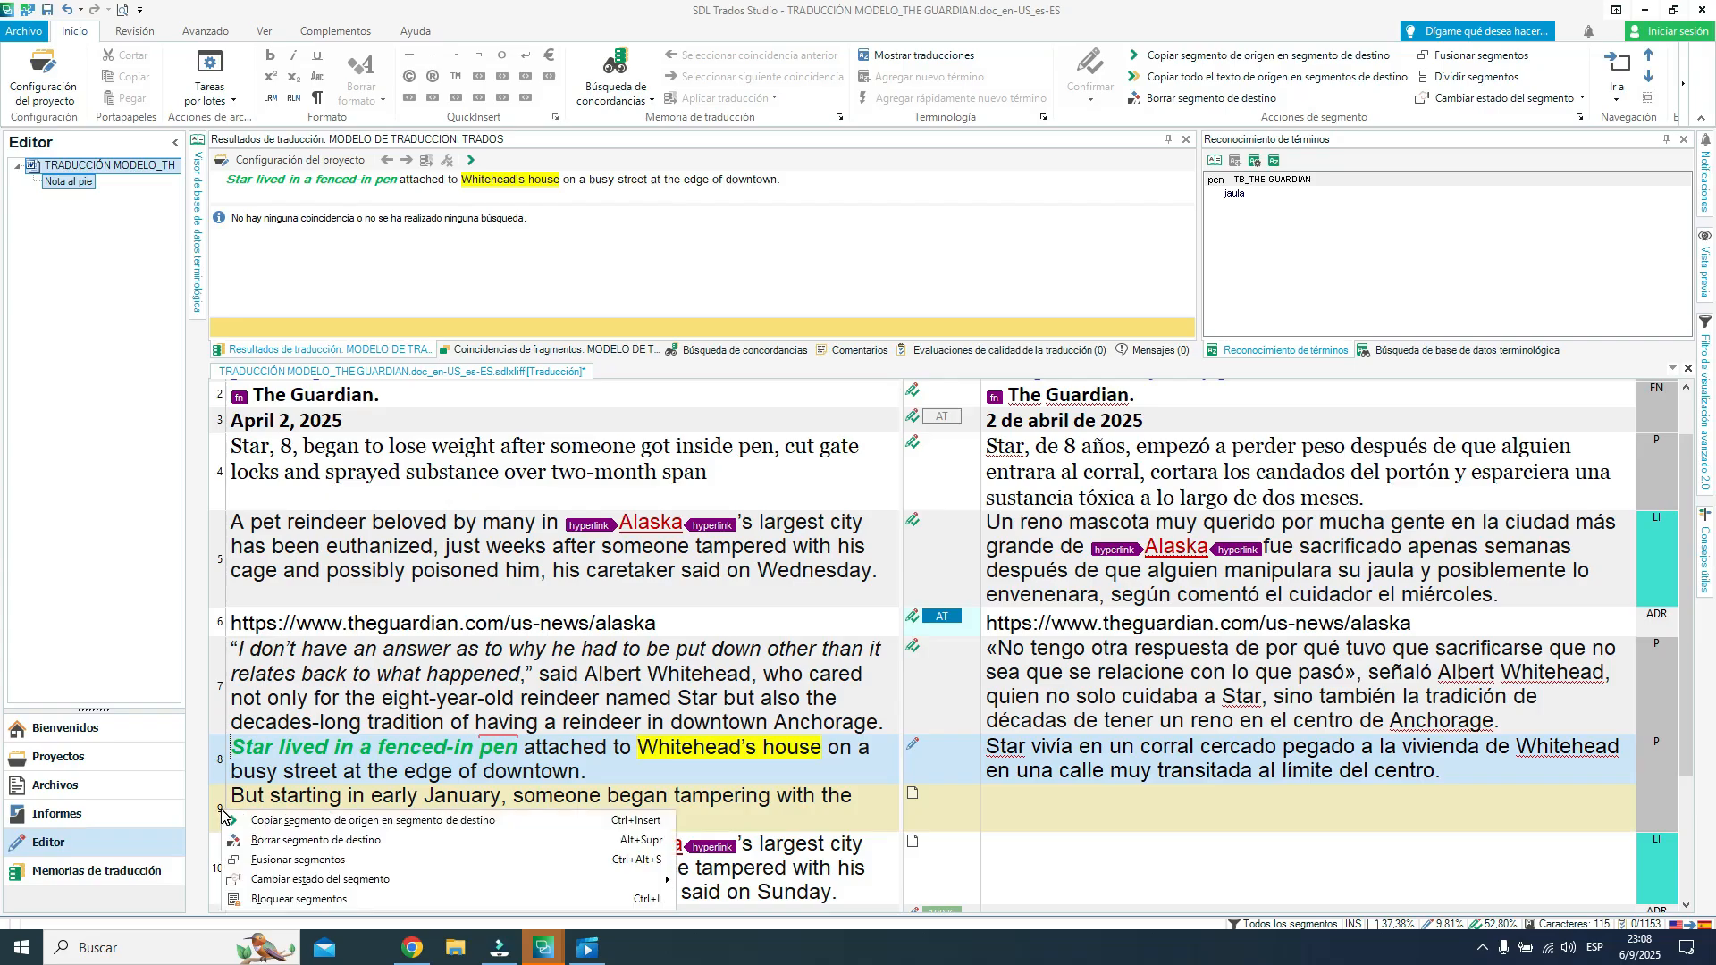
pyautogui.click(266, 859)
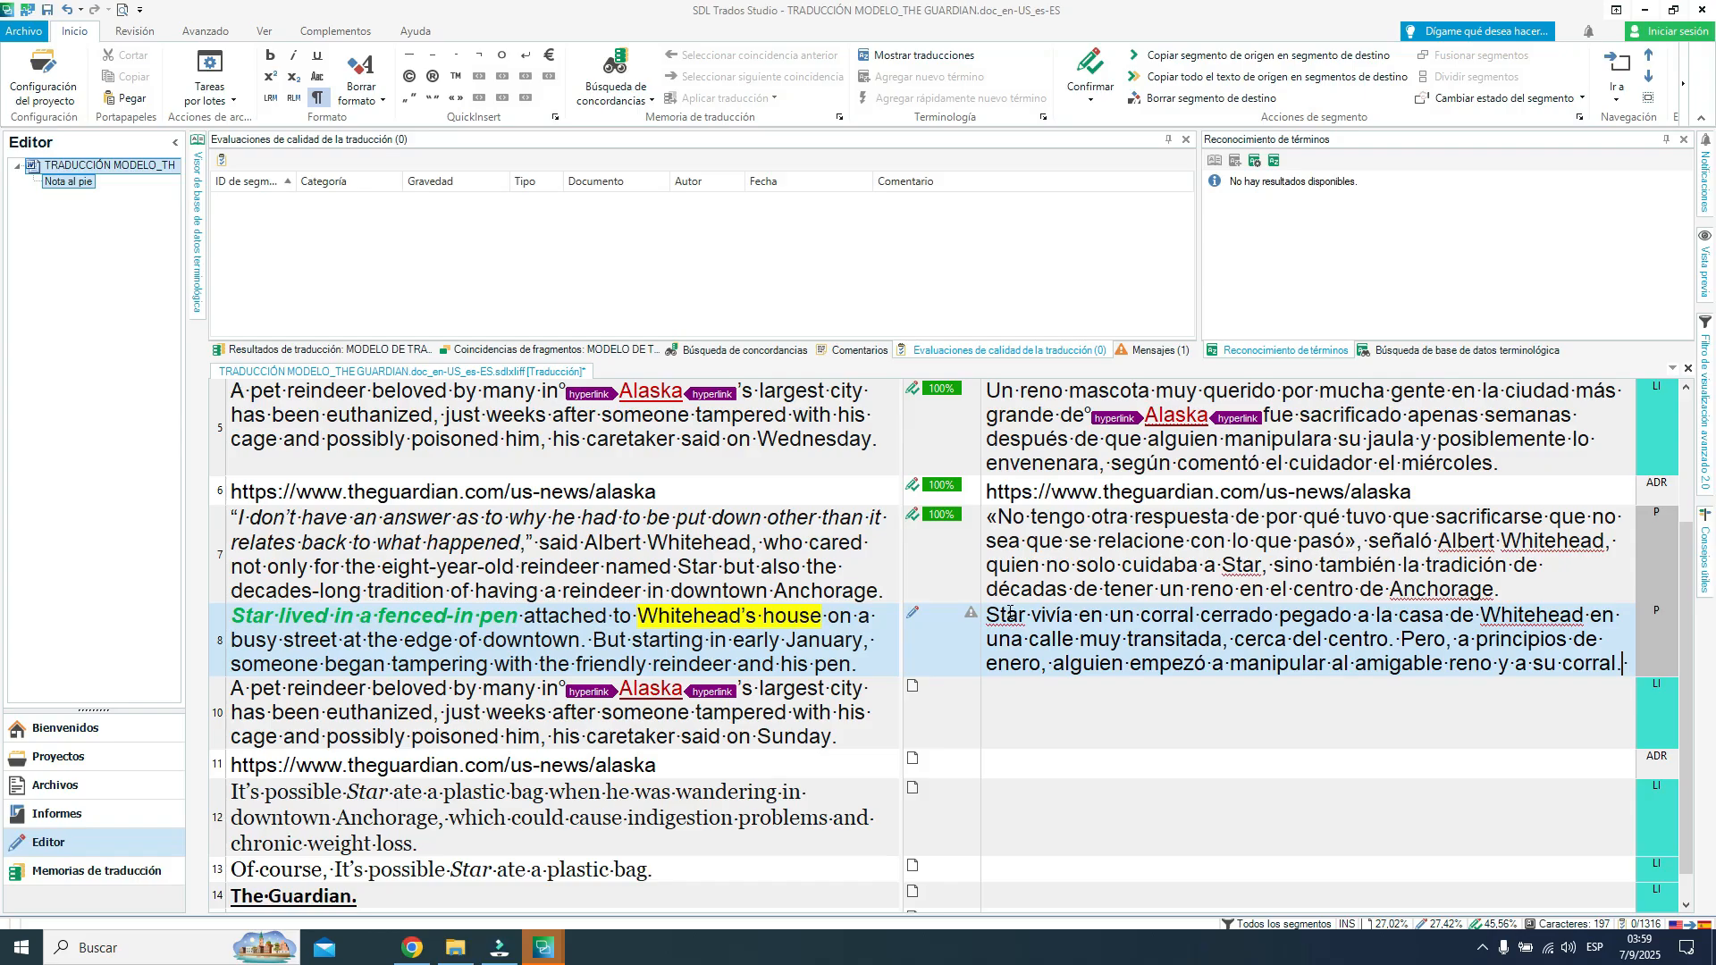
# Ignore all spelling flags for "Star" and the caretaker's surname, starting from segment 8's target text.
pyautogui.click(1008, 615)
pyautogui.rightClick(1008, 615)
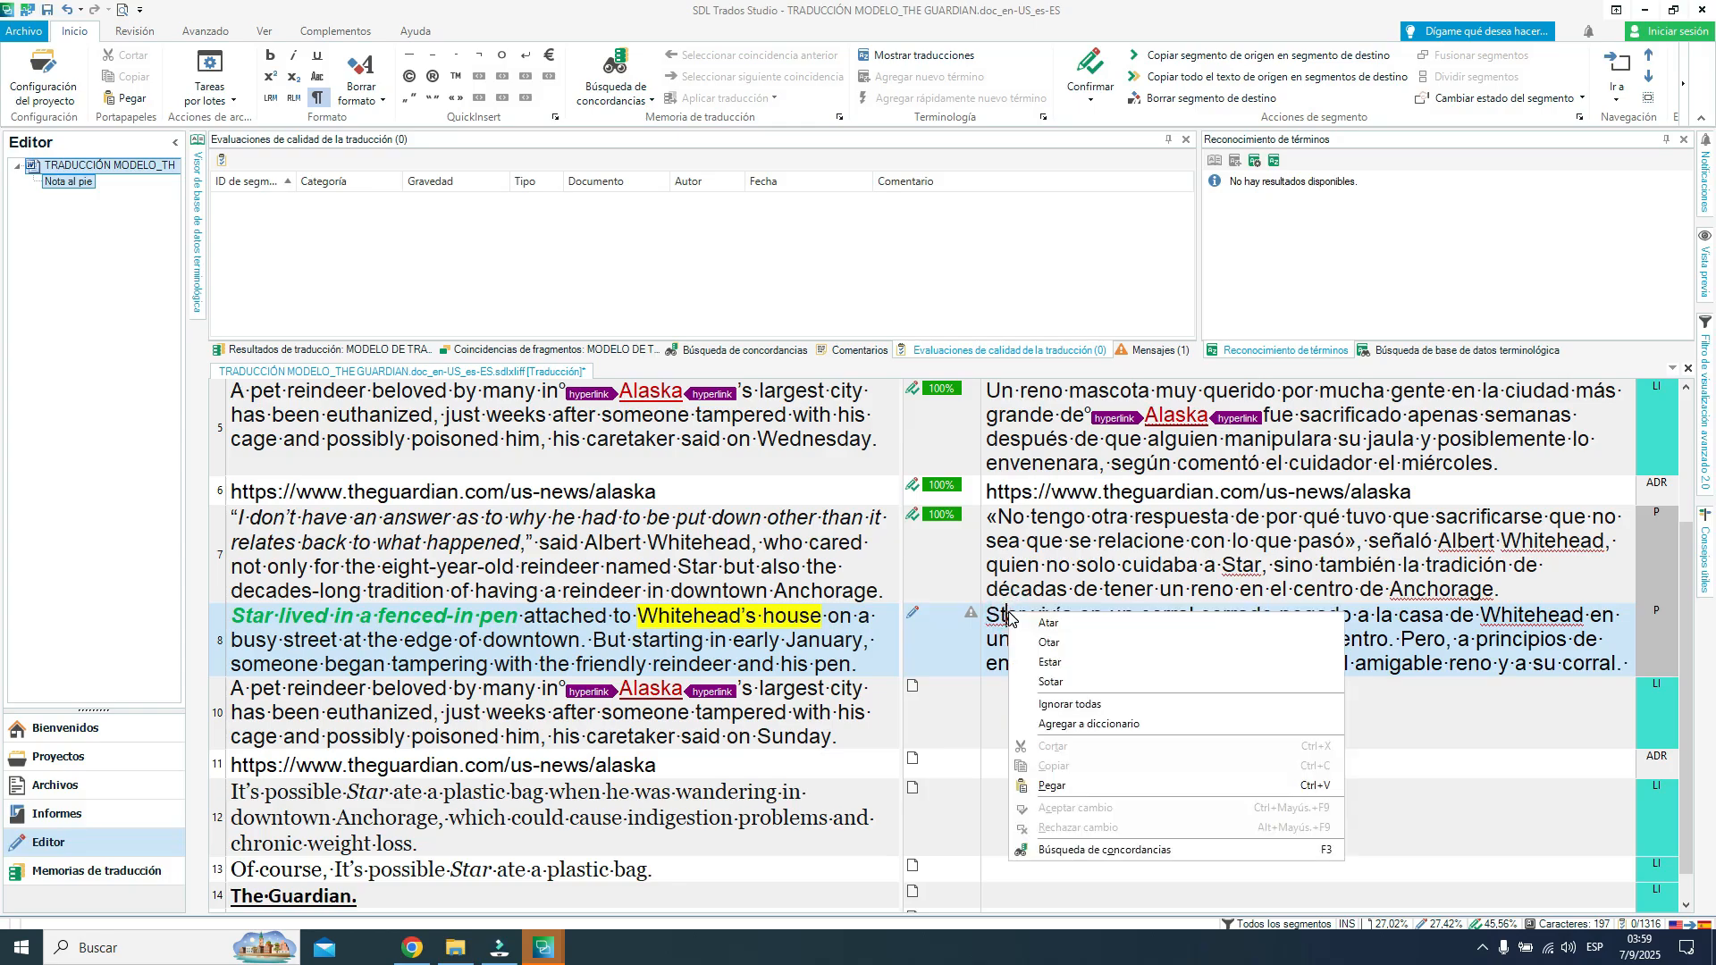
pyautogui.click(1056, 704)
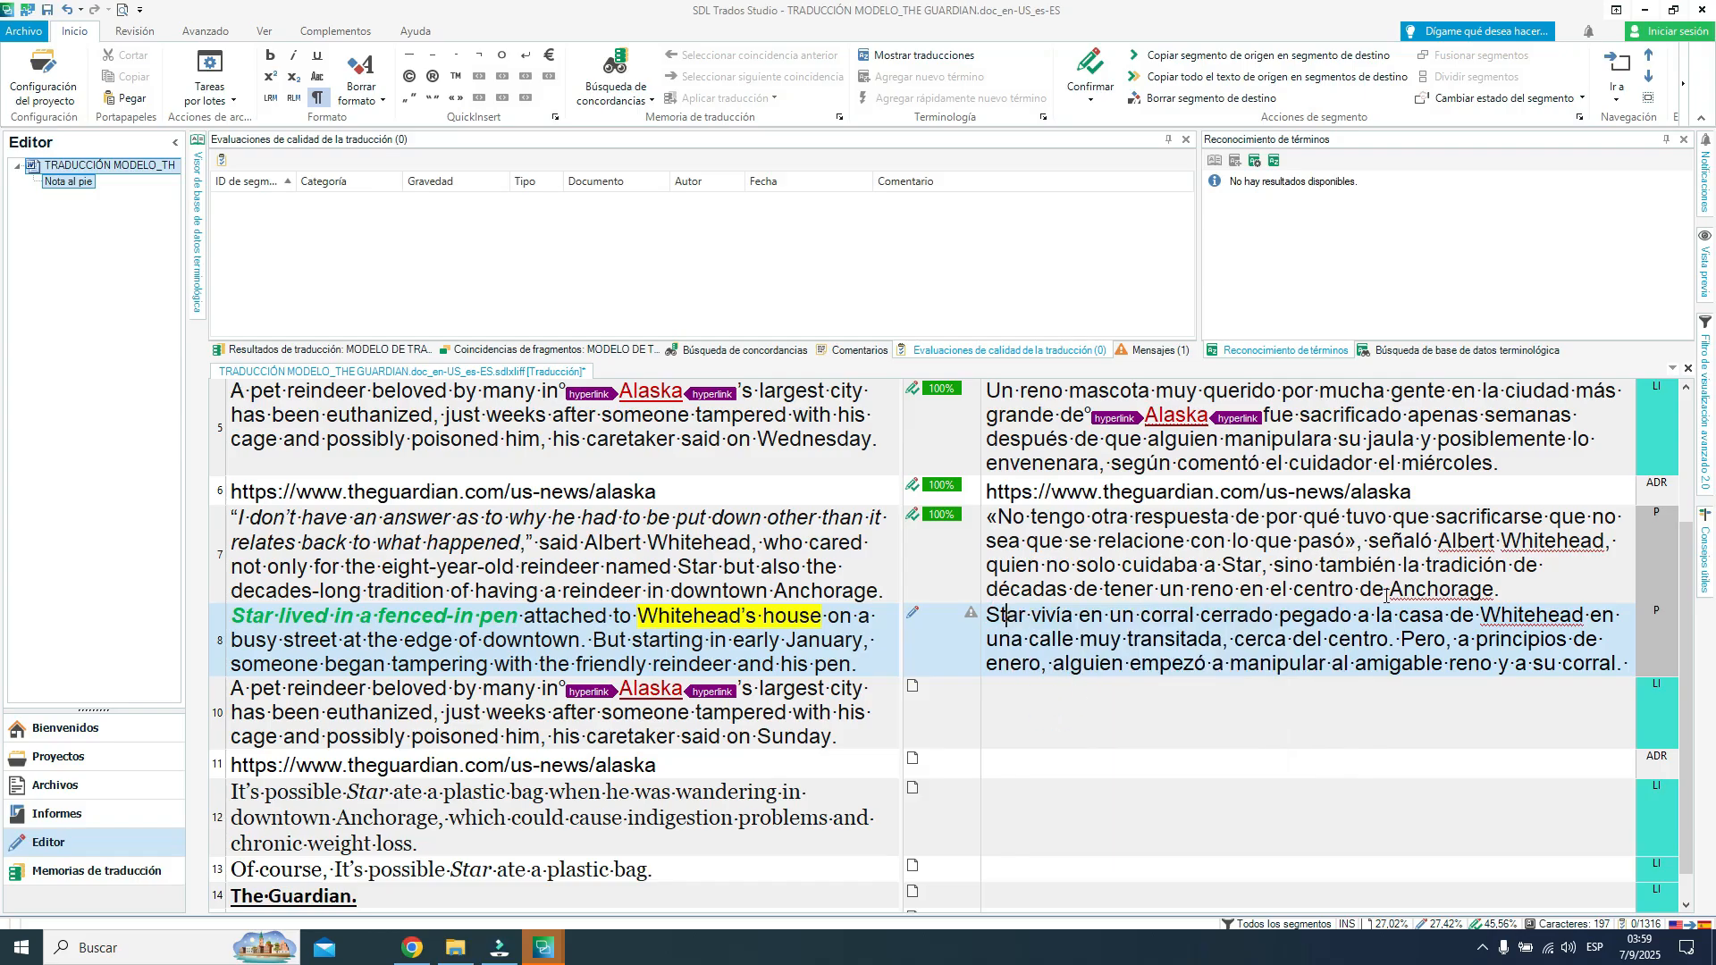
pyautogui.click(1529, 620)
pyautogui.rightClick(1526, 617)
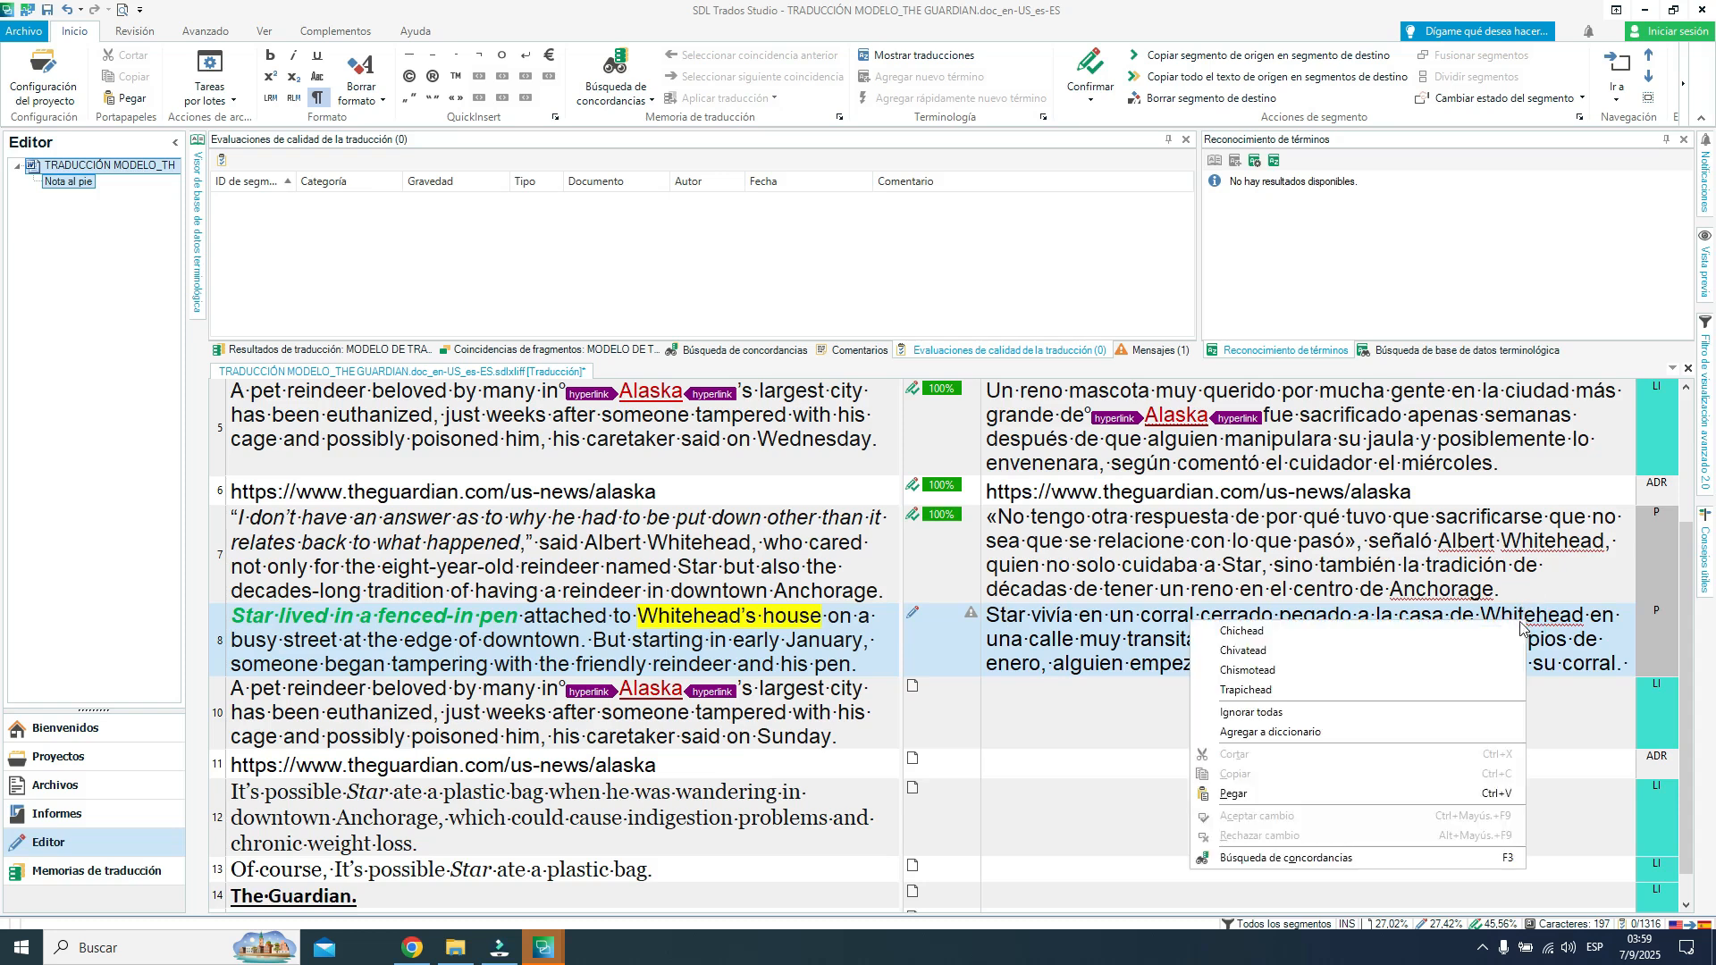
pyautogui.click(1412, 713)
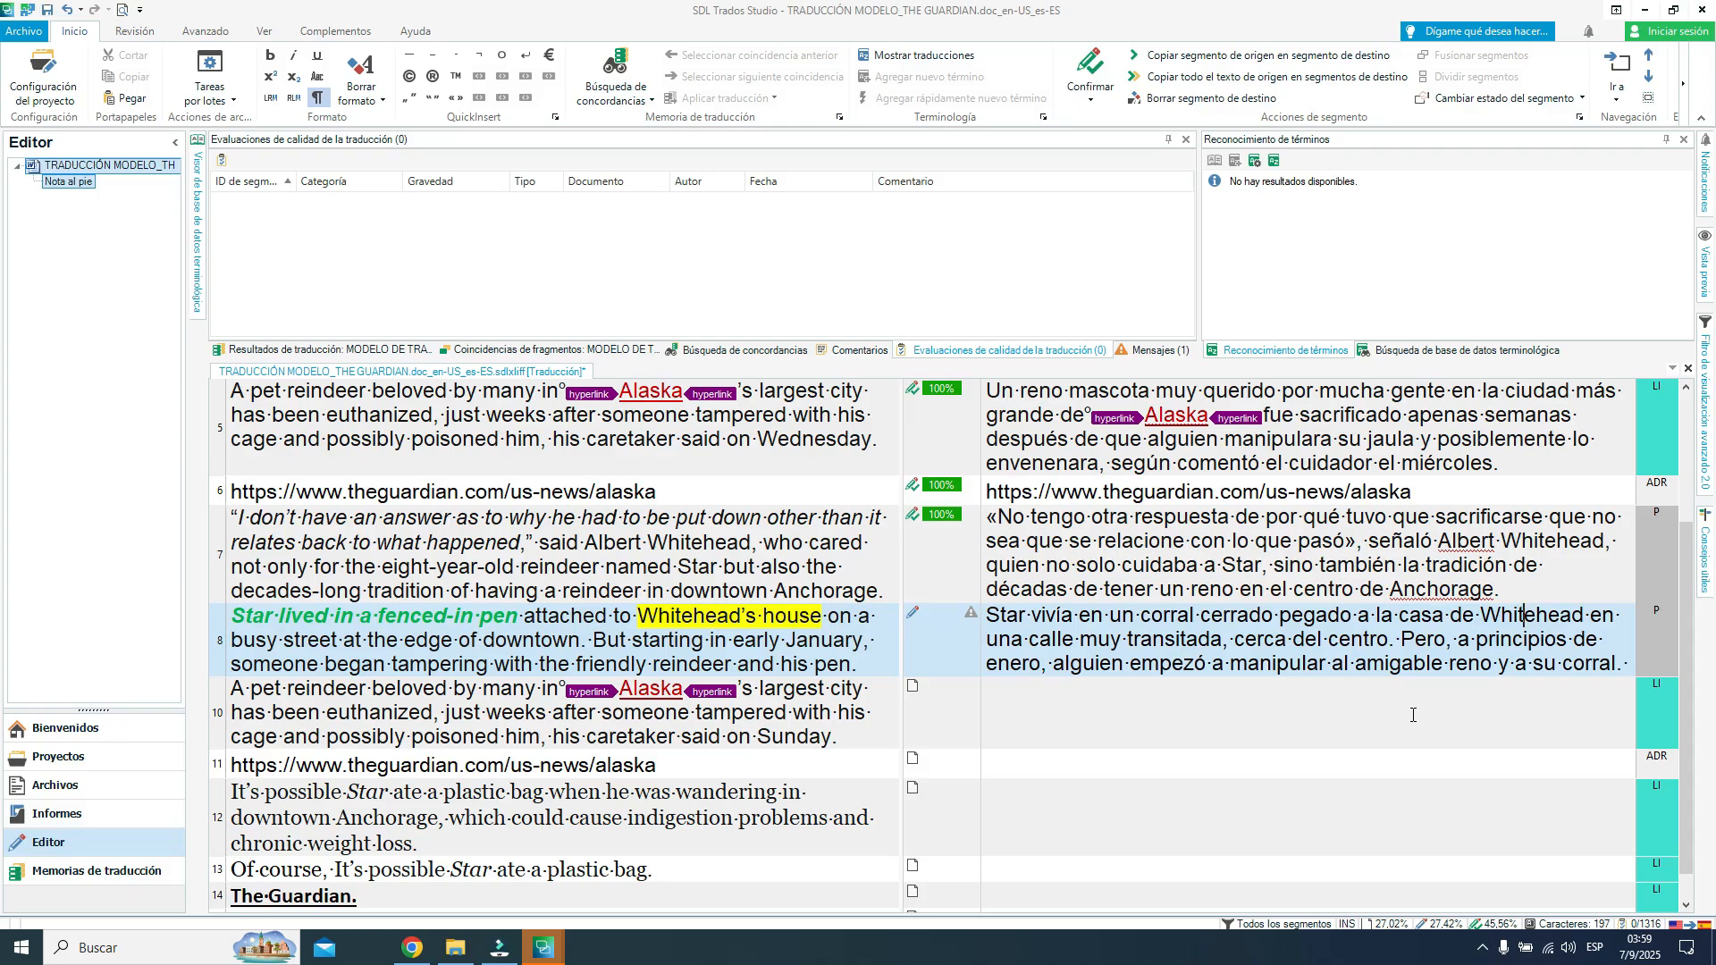
# Apply the source's green bold italic formatting to "Star vivía en un corral cerrado" in segment 8's target with QuickPlace.
pyautogui.hotkey('shift', 'Right')
pyautogui.hotkey('shift', 'Right')
pyautogui.hotkey('shift', 'Right')
pyautogui.hotkey('shift', 'Right')
pyautogui.hotkey('shift', 'Right')
pyautogui.hotkey('shift', 'Right')
pyautogui.hotkey('shift', 'Right')
pyautogui.hotkey('shift', 'Right')
pyautogui.hotkey('shift', 'Right')
pyautogui.hotkey('shift', 'Right')
pyautogui.hotkey('shift', 'Right')
pyautogui.hotkey('shift', 'Right')
pyautogui.hotkey('shift', 'Right')
pyautogui.hotkey('shift', 'Right')
pyautogui.hotkey('shift', 'Right')
pyautogui.hotkey('shift', 'Right')
pyautogui.hotkey('shift', 'Right')
pyautogui.hotkey('shift', 'Right')
pyautogui.hotkey('shift', 'Right')
pyautogui.hotkey('shift', 'Right')
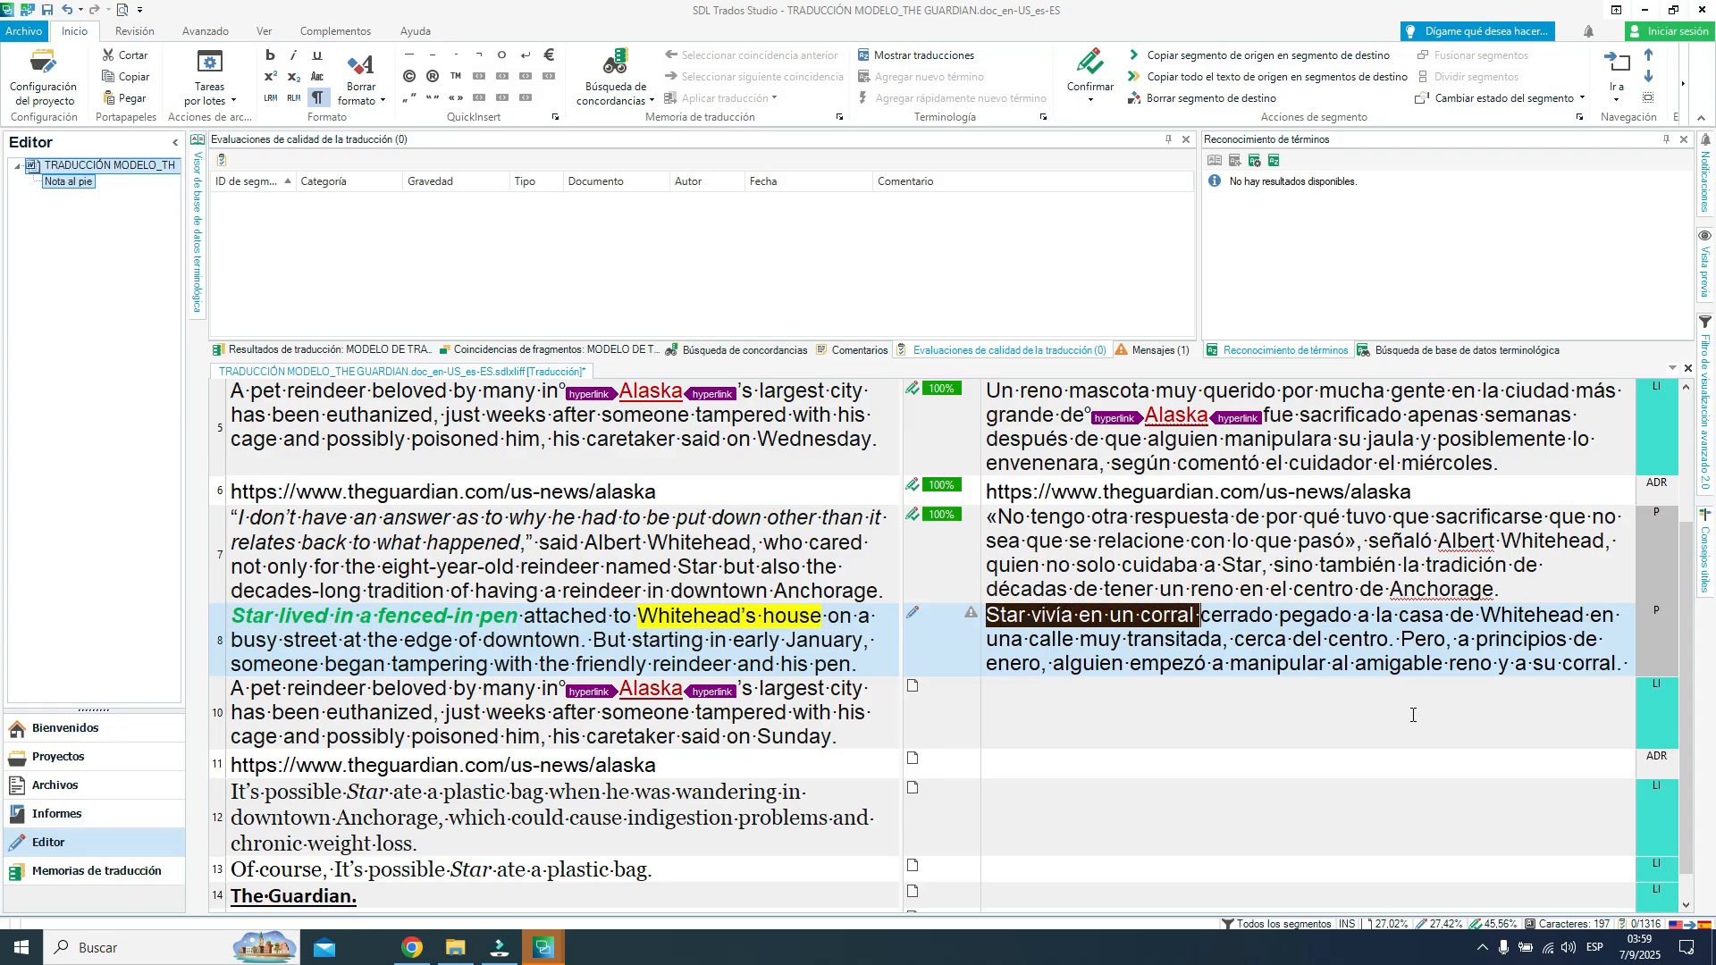
pyautogui.hotkey('shift', 'Right')
pyautogui.hotkey('shift', 'Right')
pyautogui.hotkey('shift', 'Right')
pyautogui.hotkey('shift', 'Right')
pyautogui.hotkey('shift', 'Right')
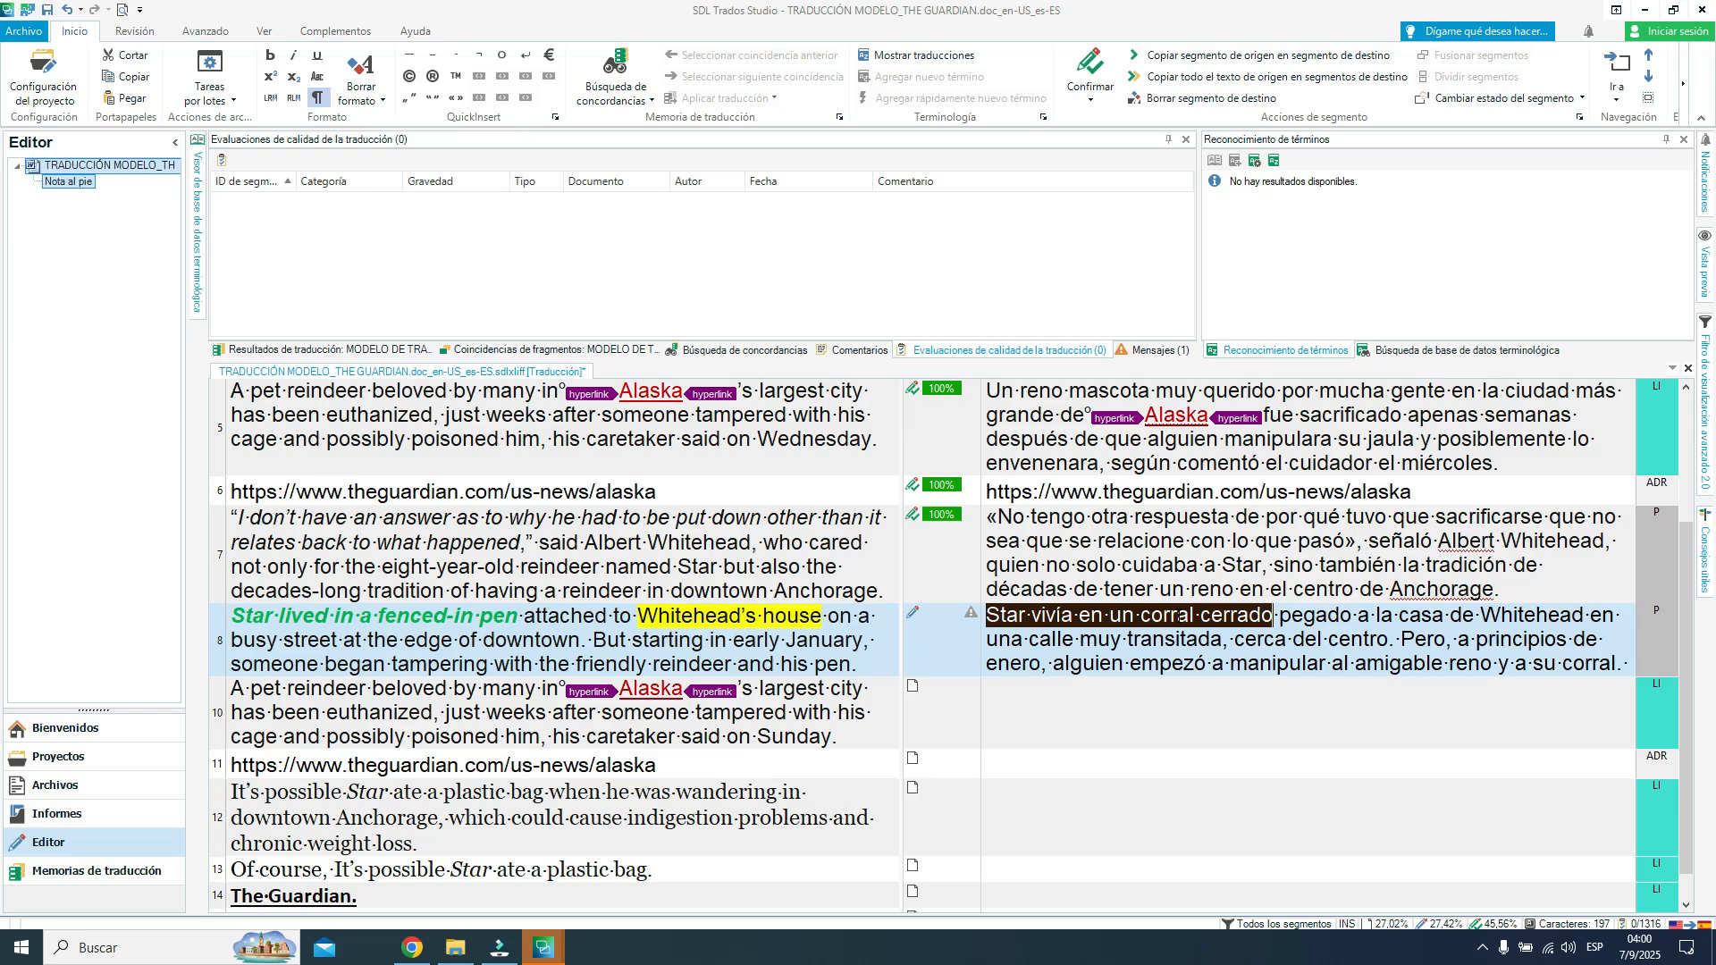
pyautogui.rightClick(1178, 616)
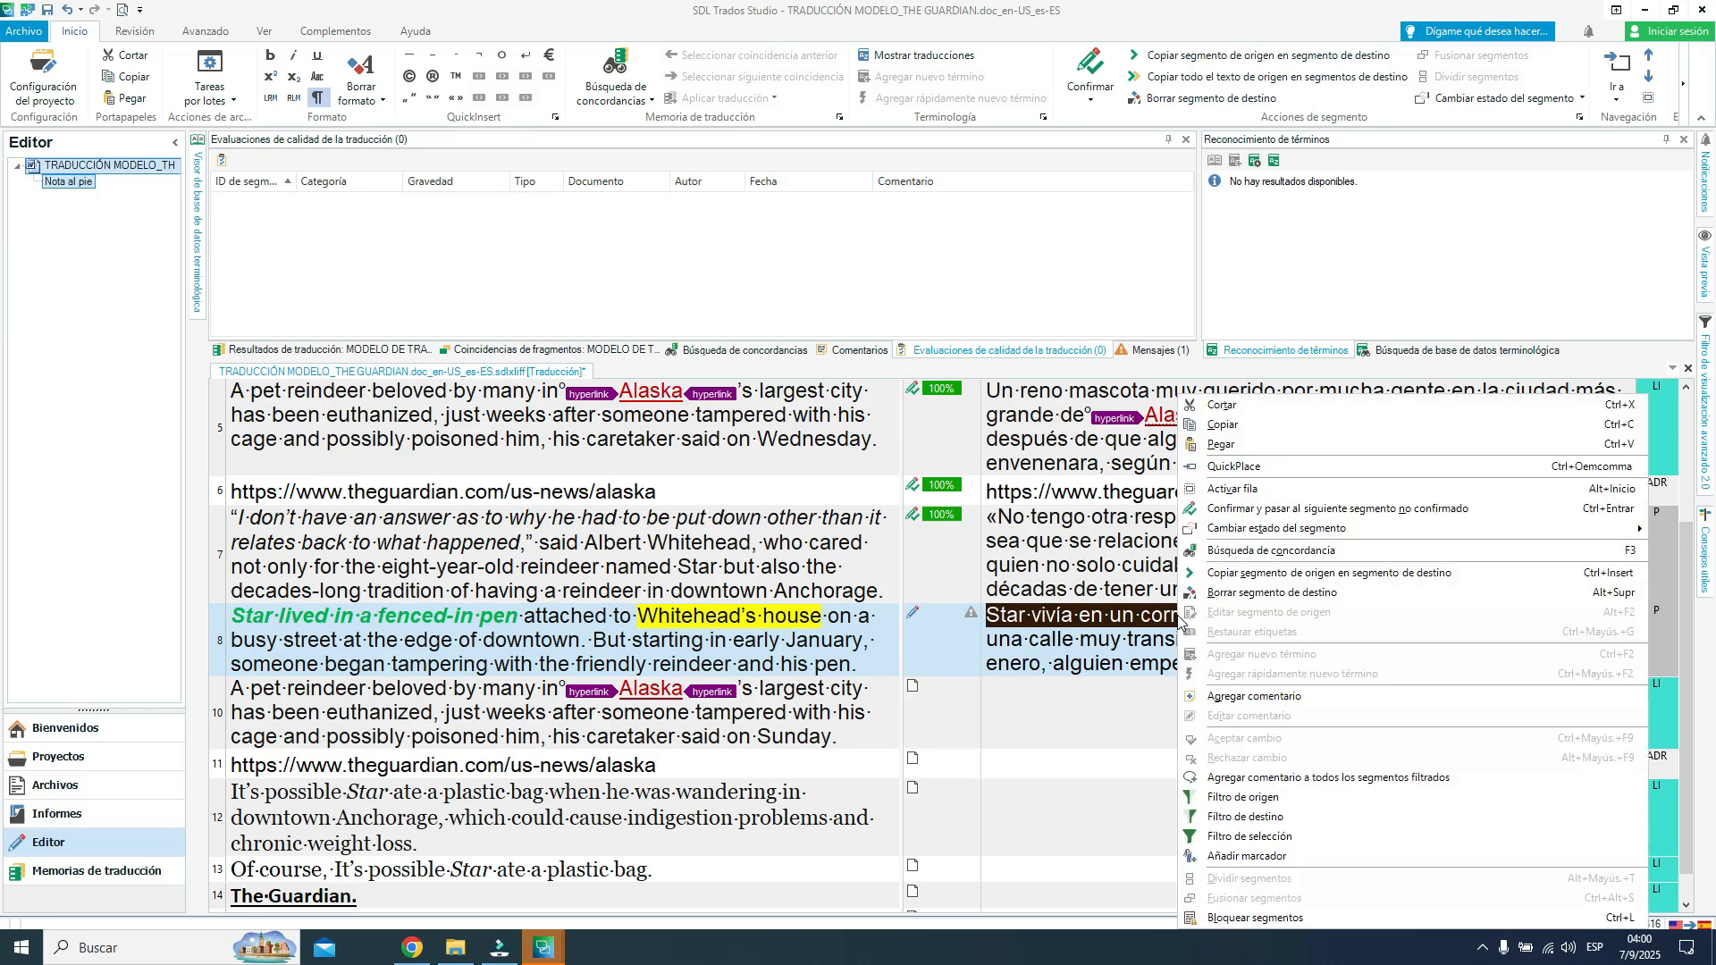
pyautogui.click(1254, 474)
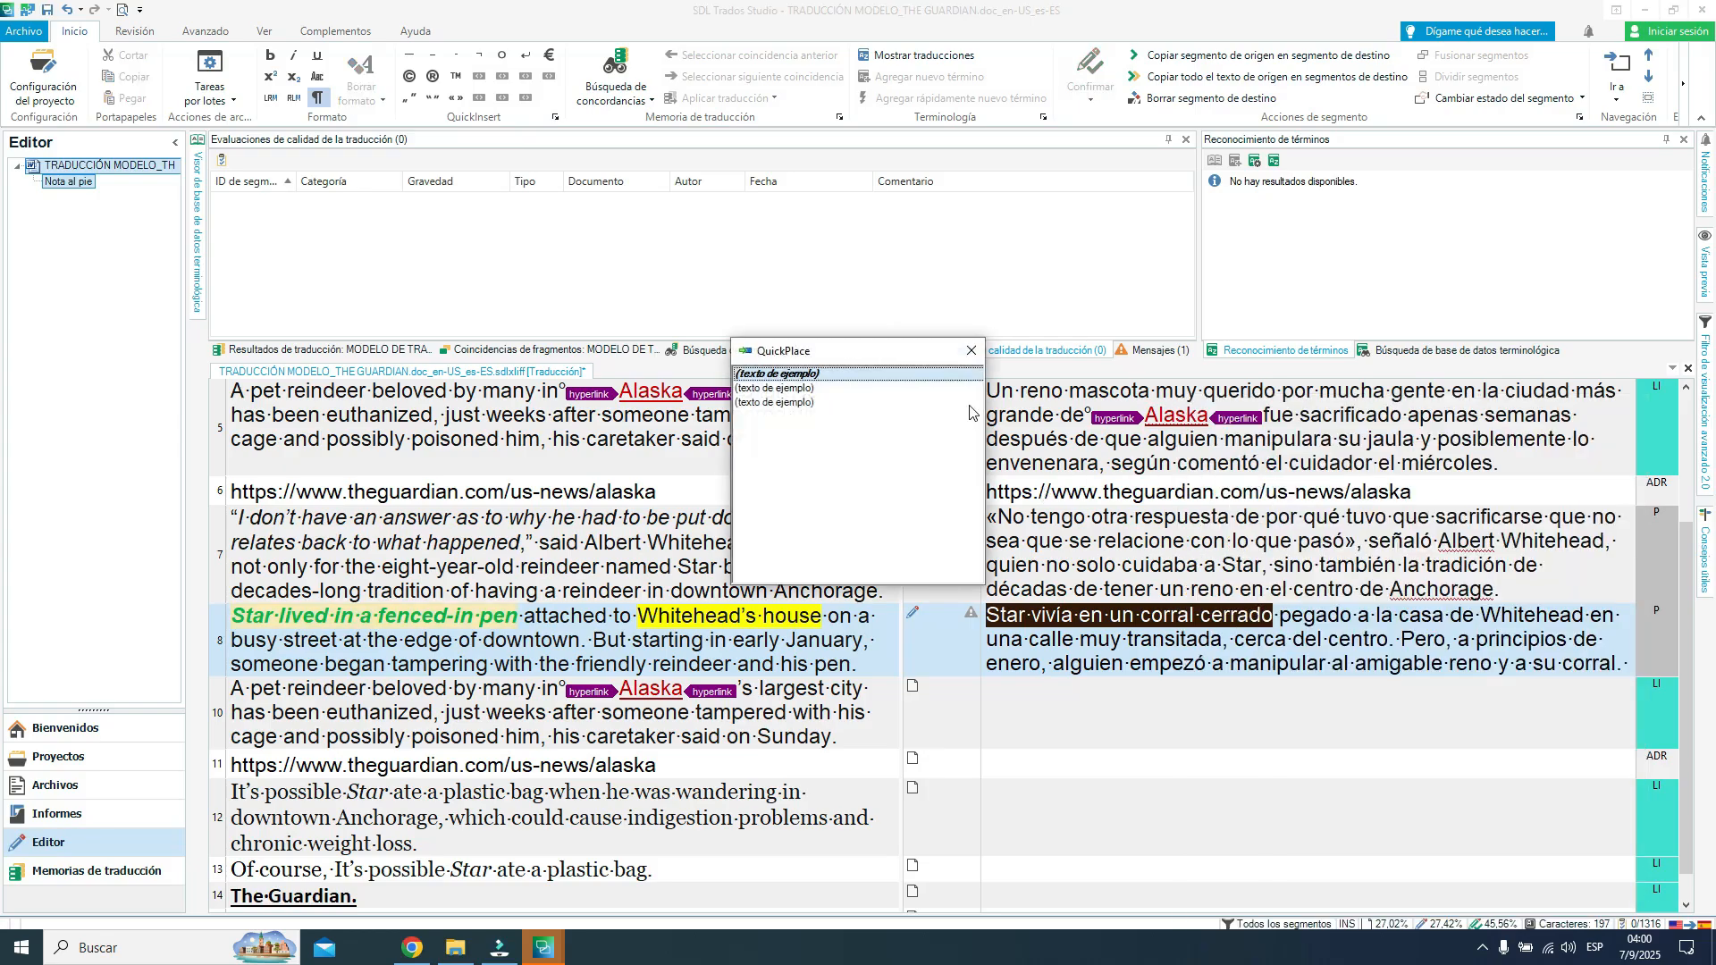
pyautogui.click(862, 402)
pyautogui.press('Up')
pyautogui.press('Up')
pyautogui.click(861, 396)
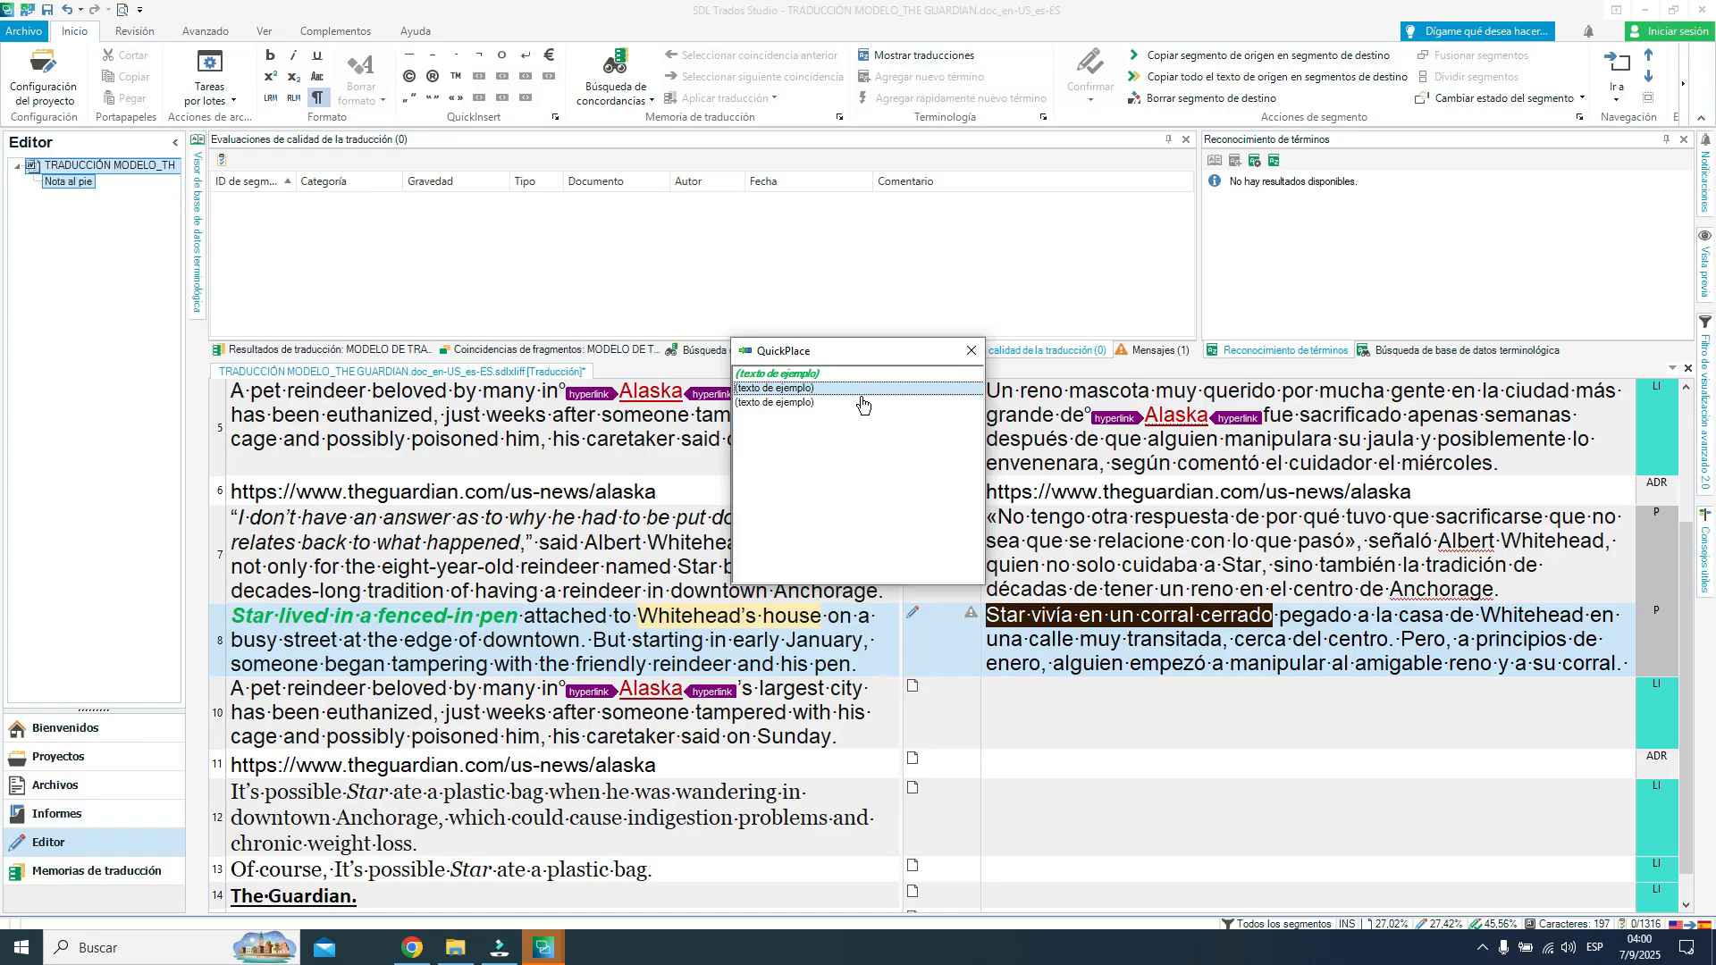
pyautogui.click(862, 403)
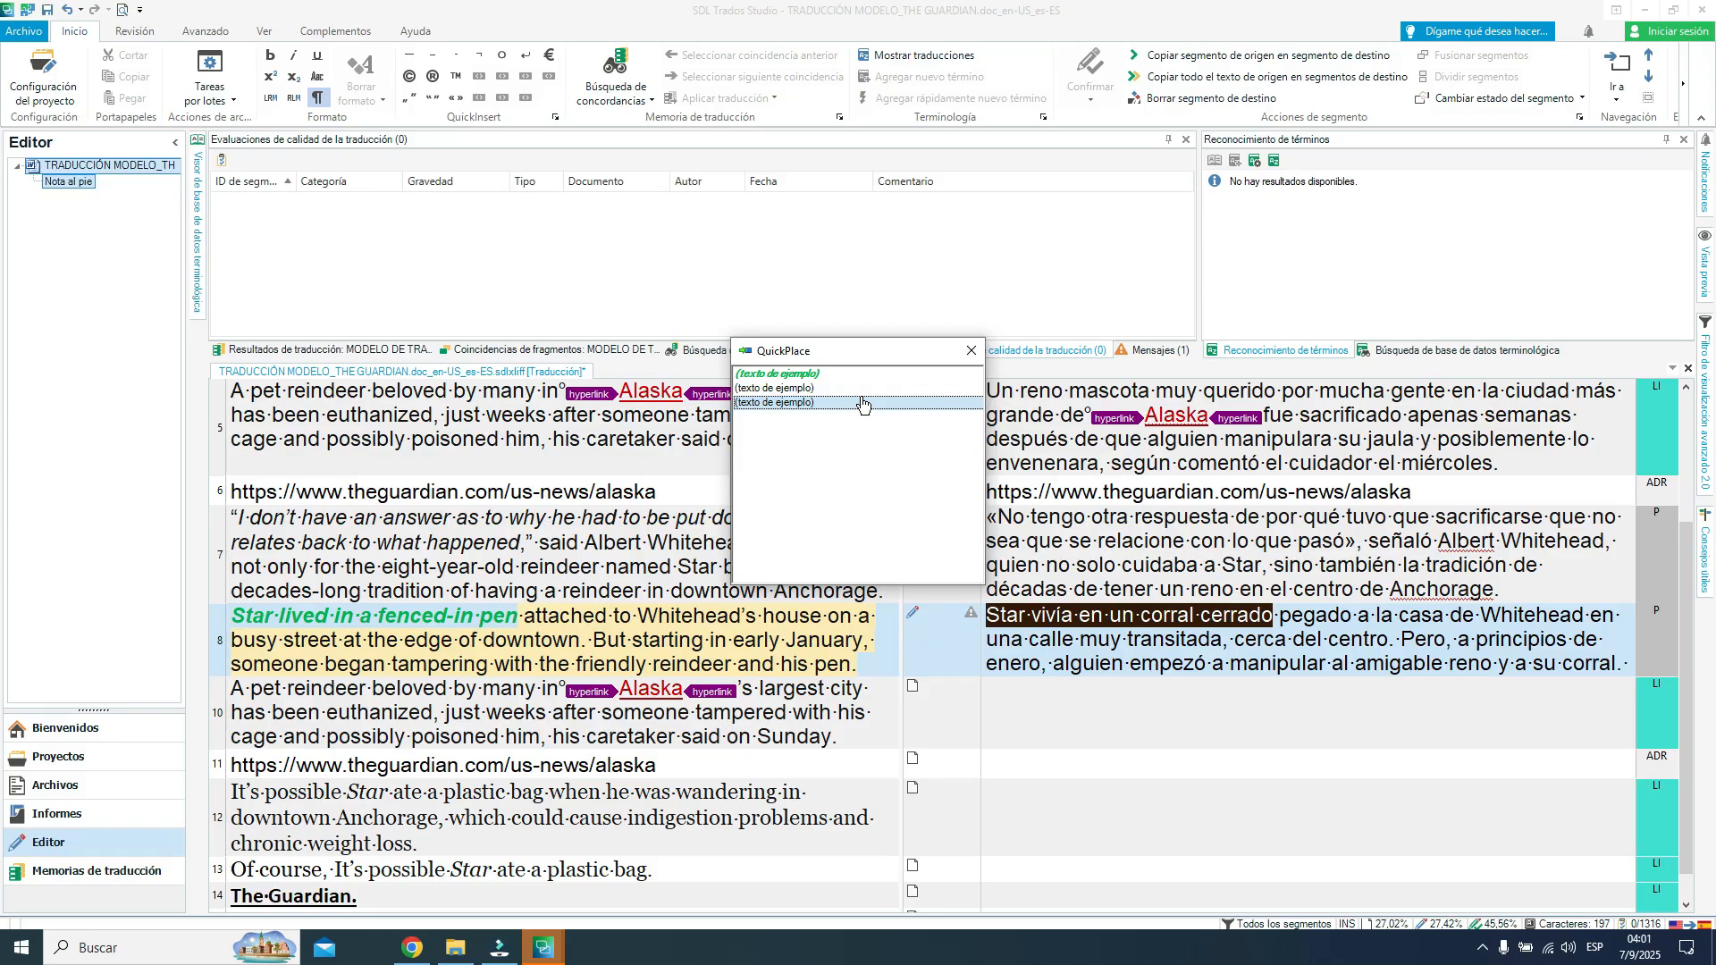
pyautogui.press('Up')
pyautogui.press('Up')
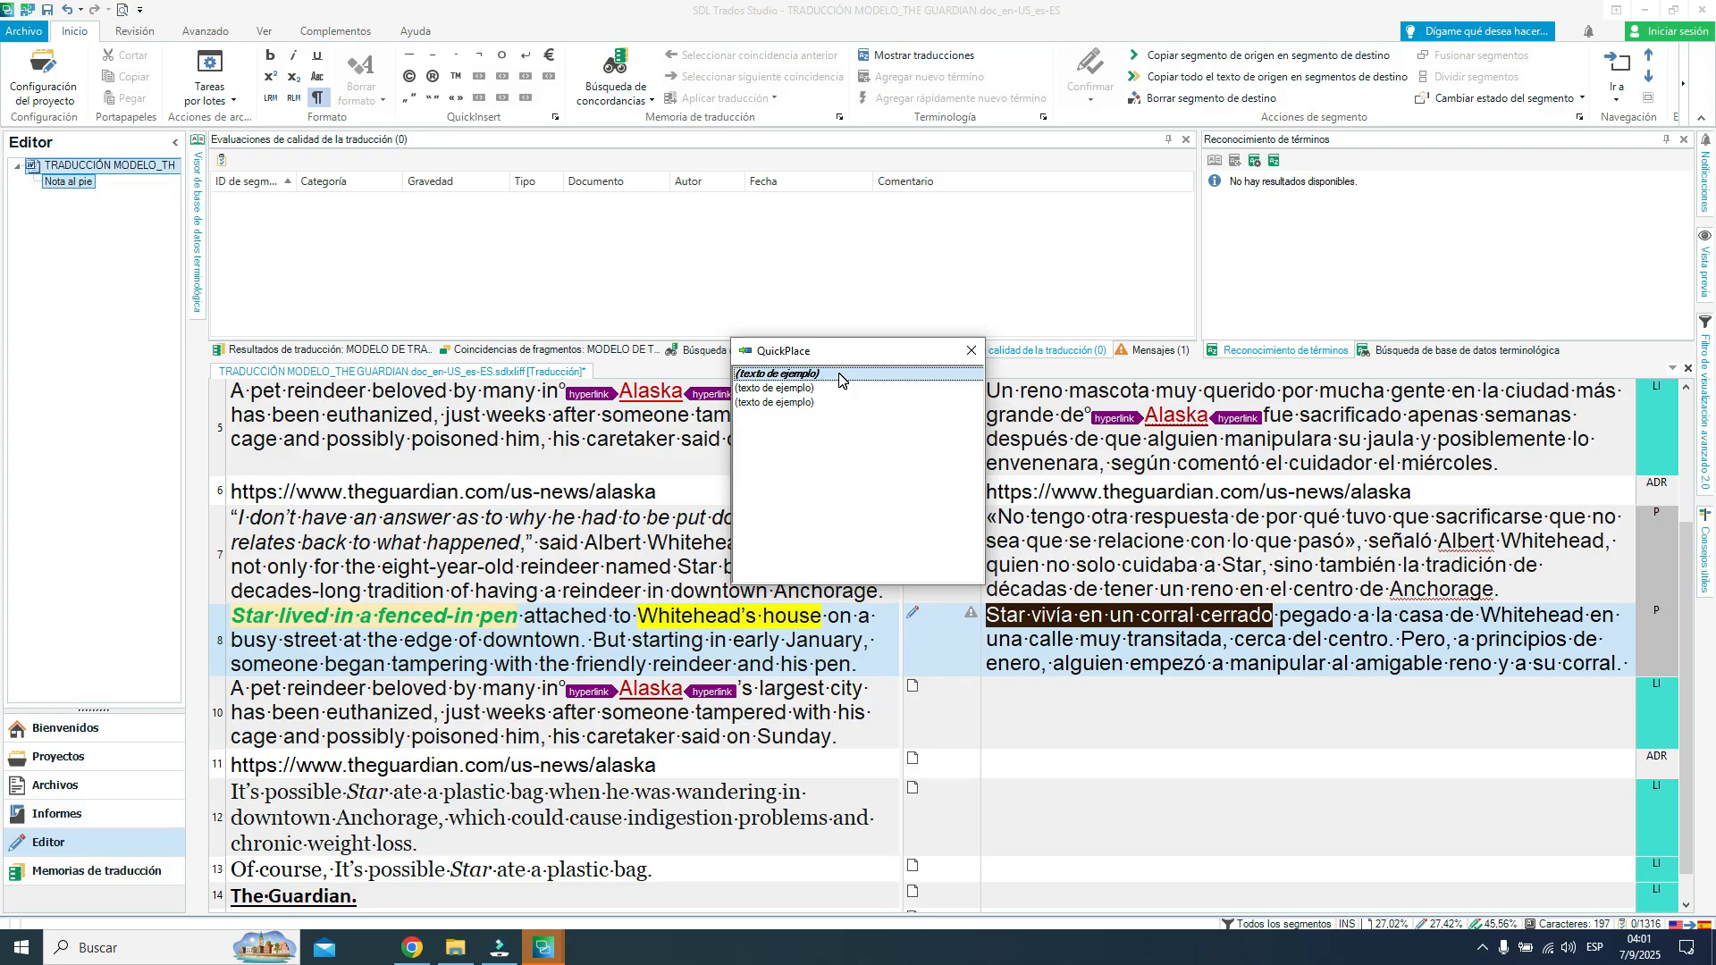
pyautogui.click(839, 375)
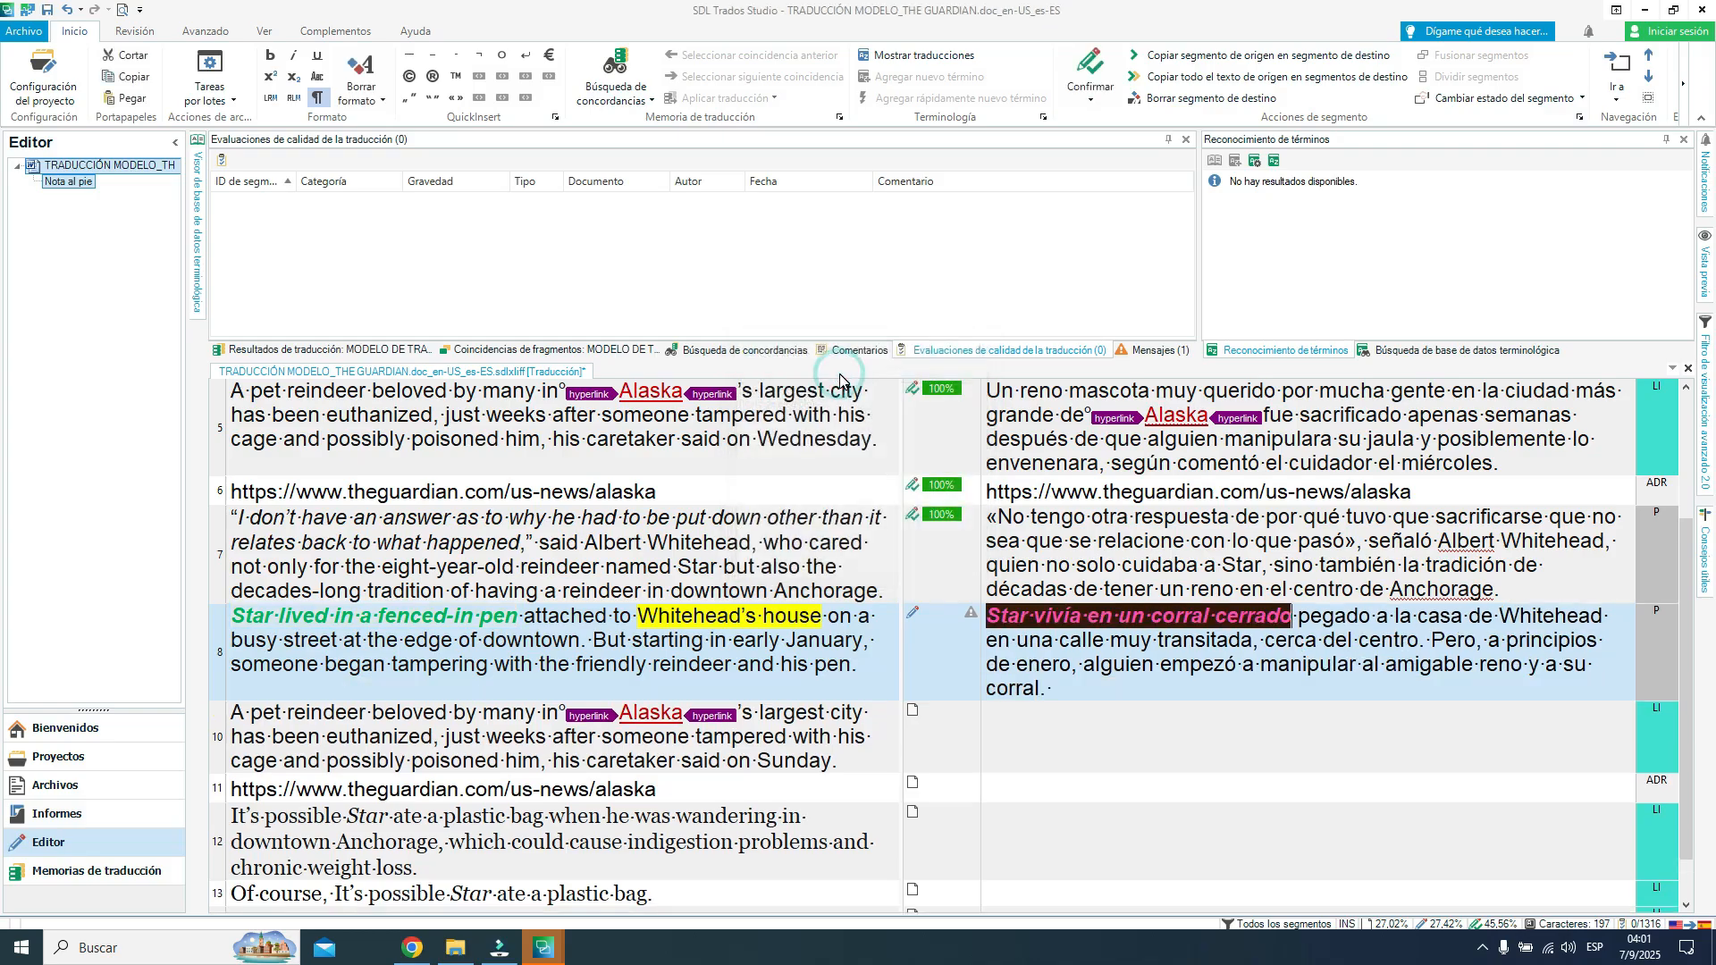
pyautogui.click(1150, 656)
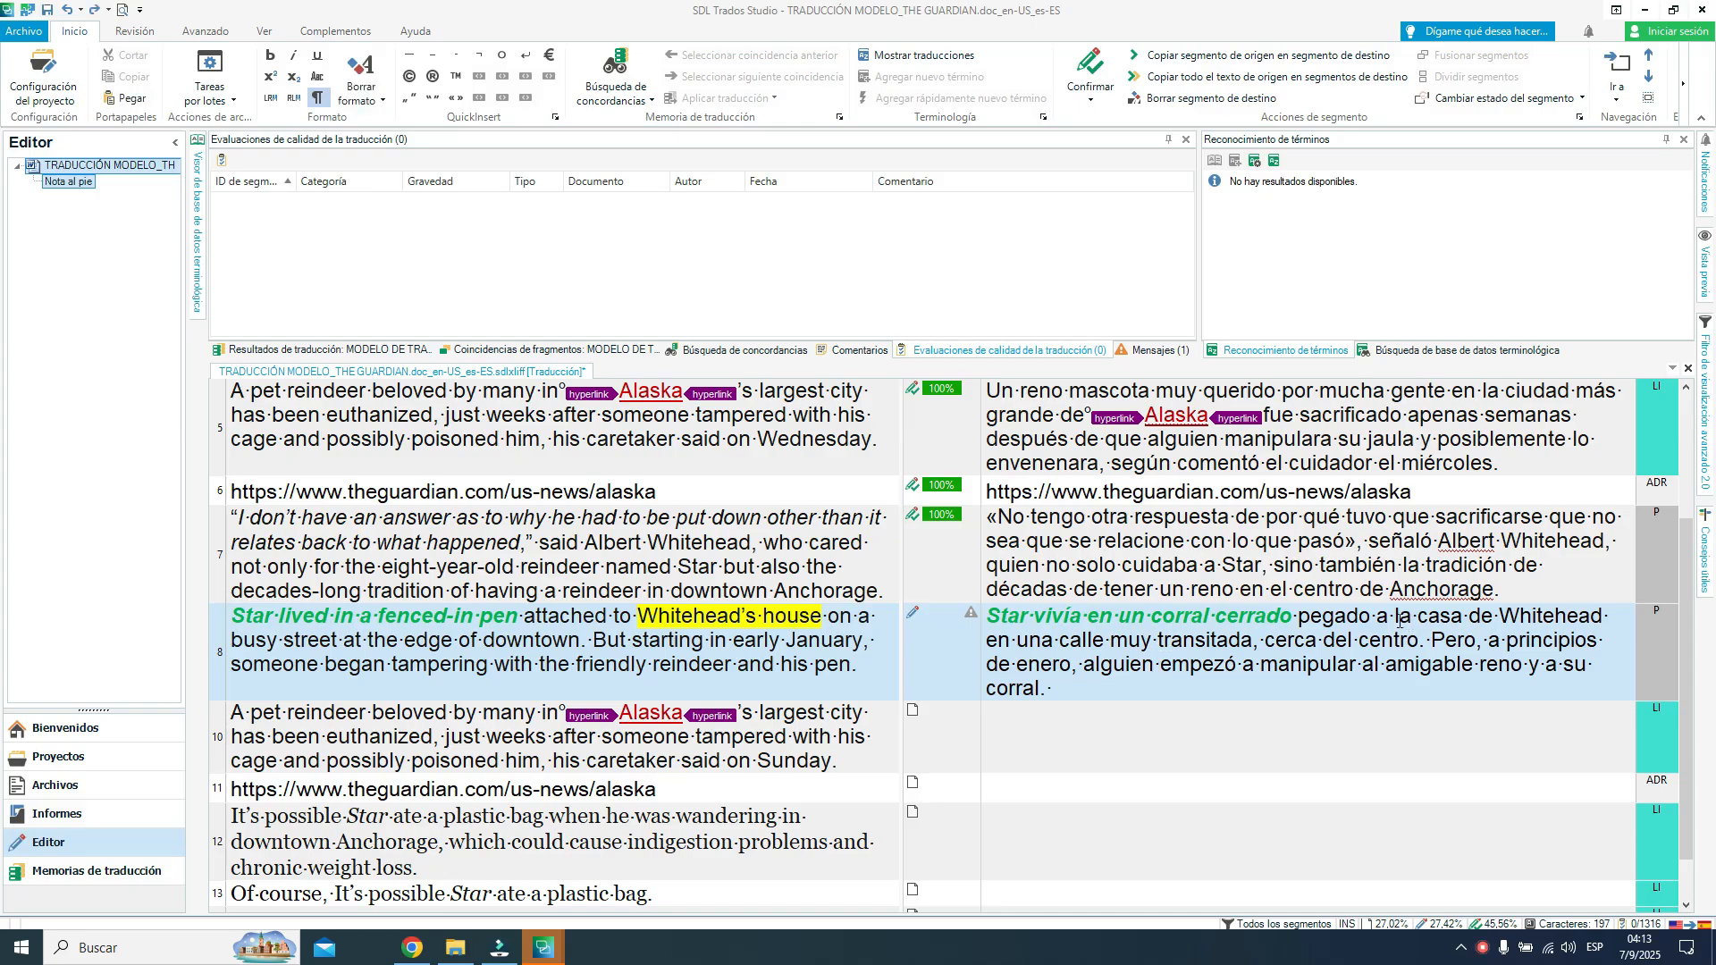
# Apply the source's yellow highlight to "la casa de" and the caretaker's surname in segment 8's target with QuickPlace.
pyautogui.click(1396, 618)
pyautogui.moveTo(1395, 618); pyautogui.dragTo(1602, 617)
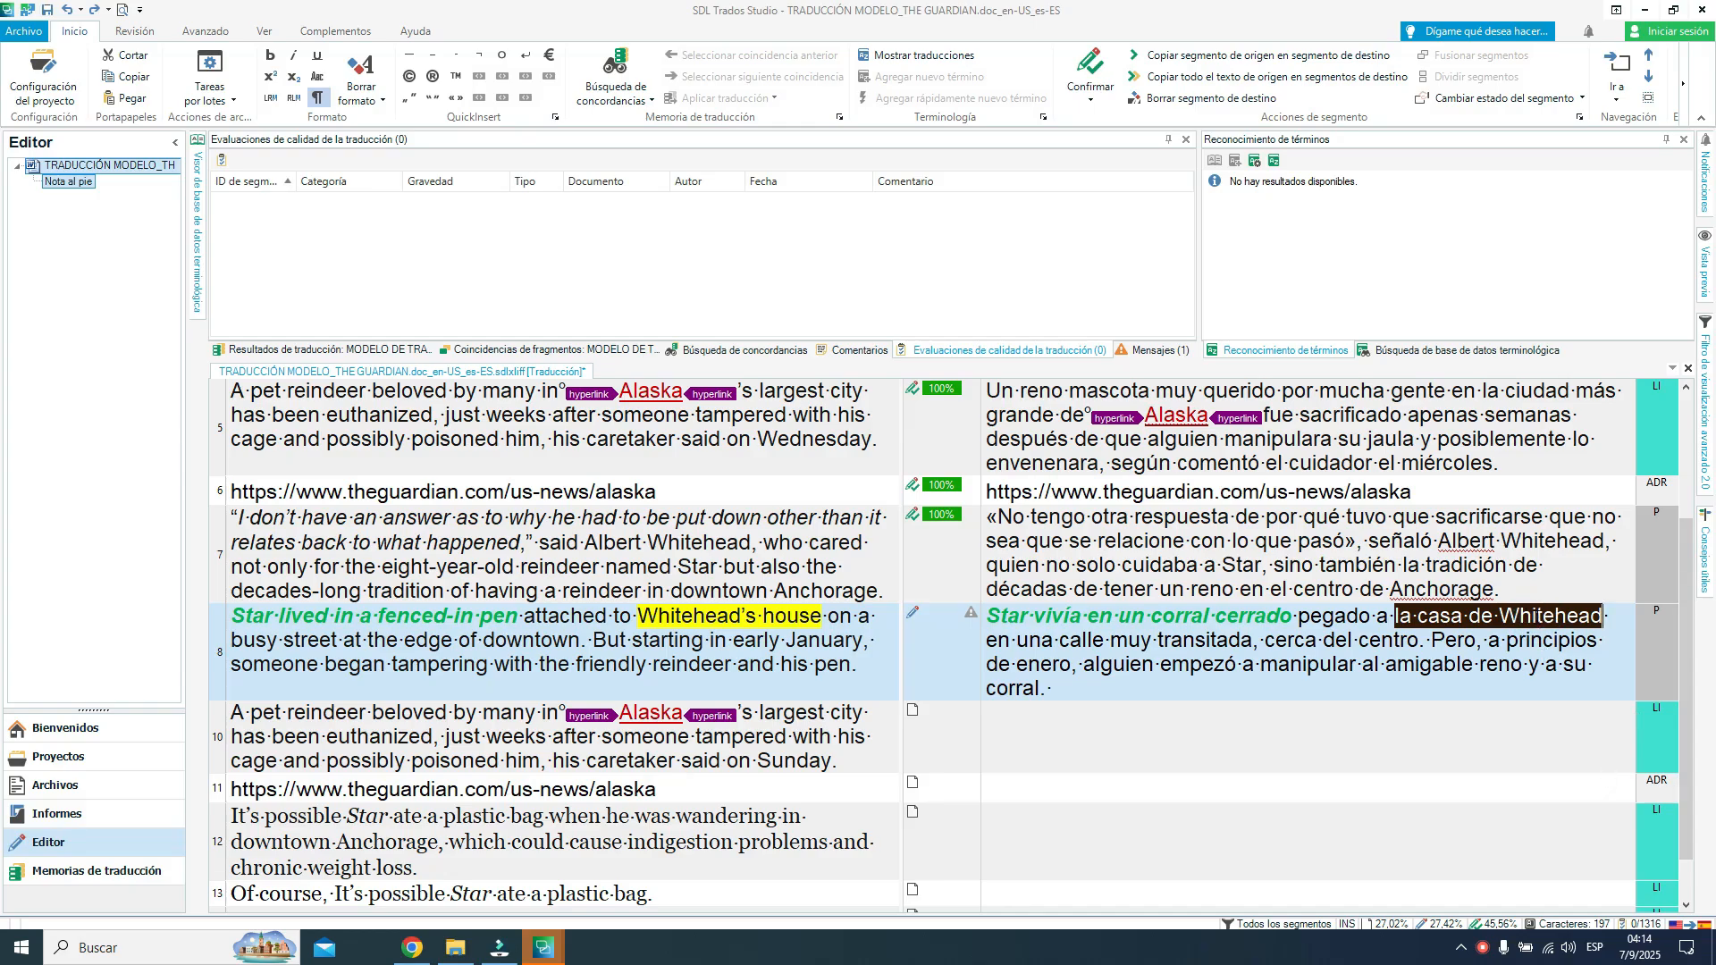
pyautogui.rightClick(1544, 617)
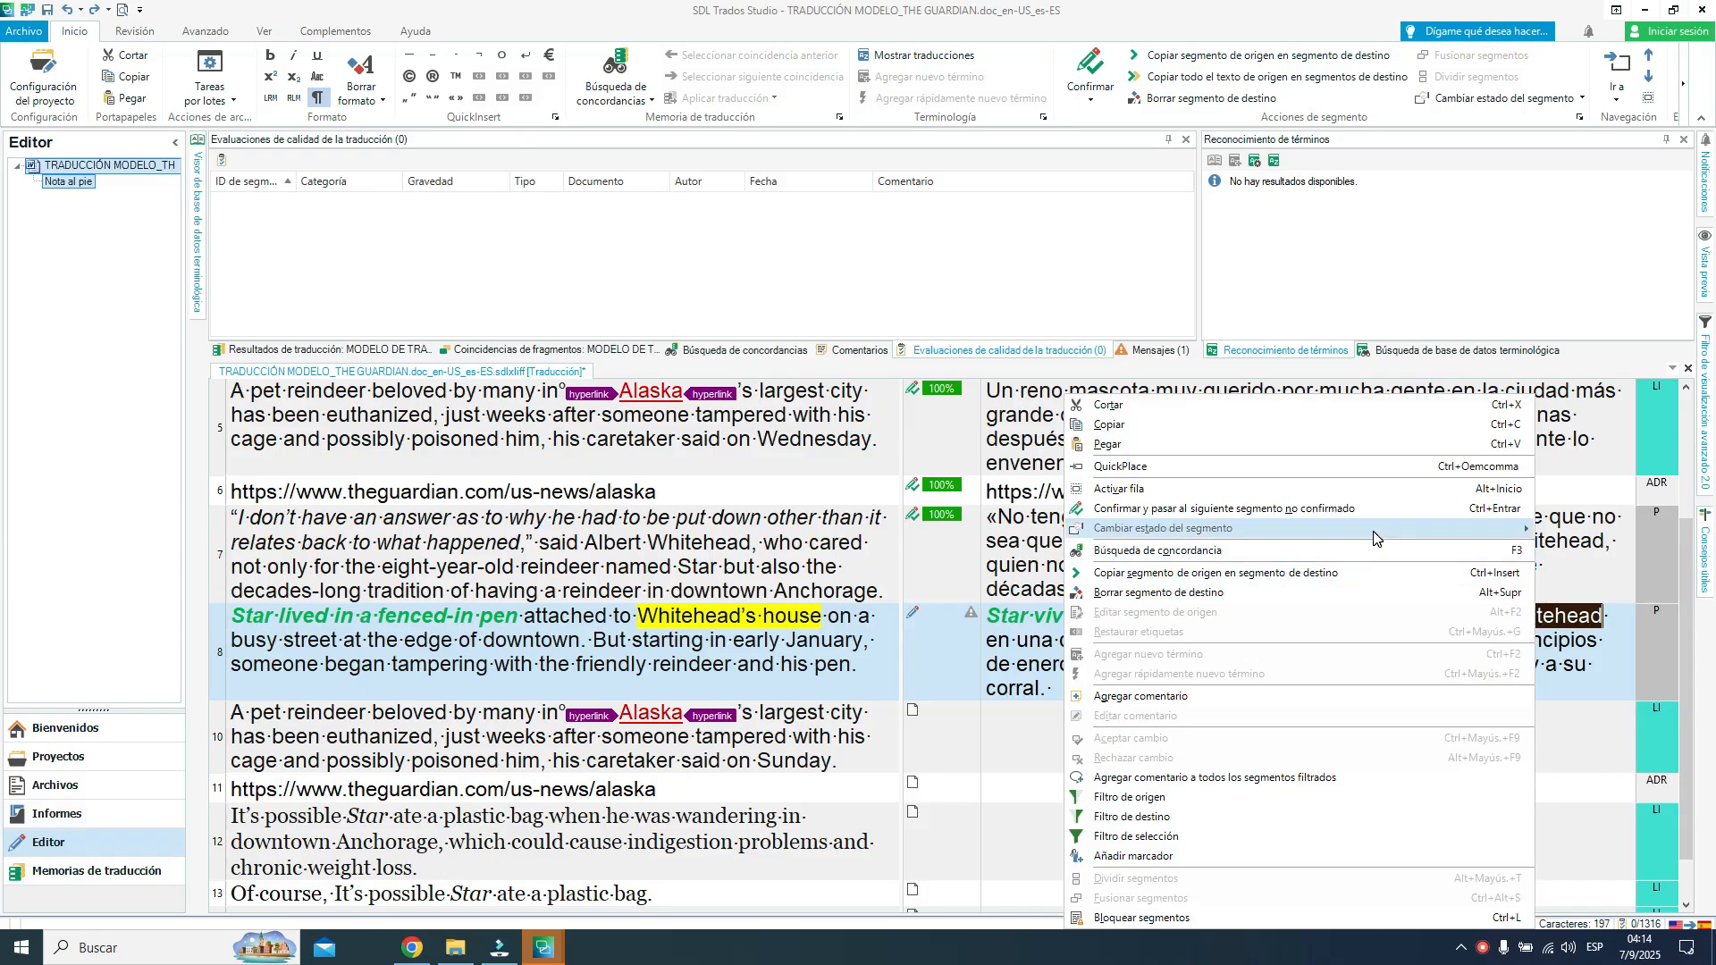
pyautogui.moveTo(1376, 534)
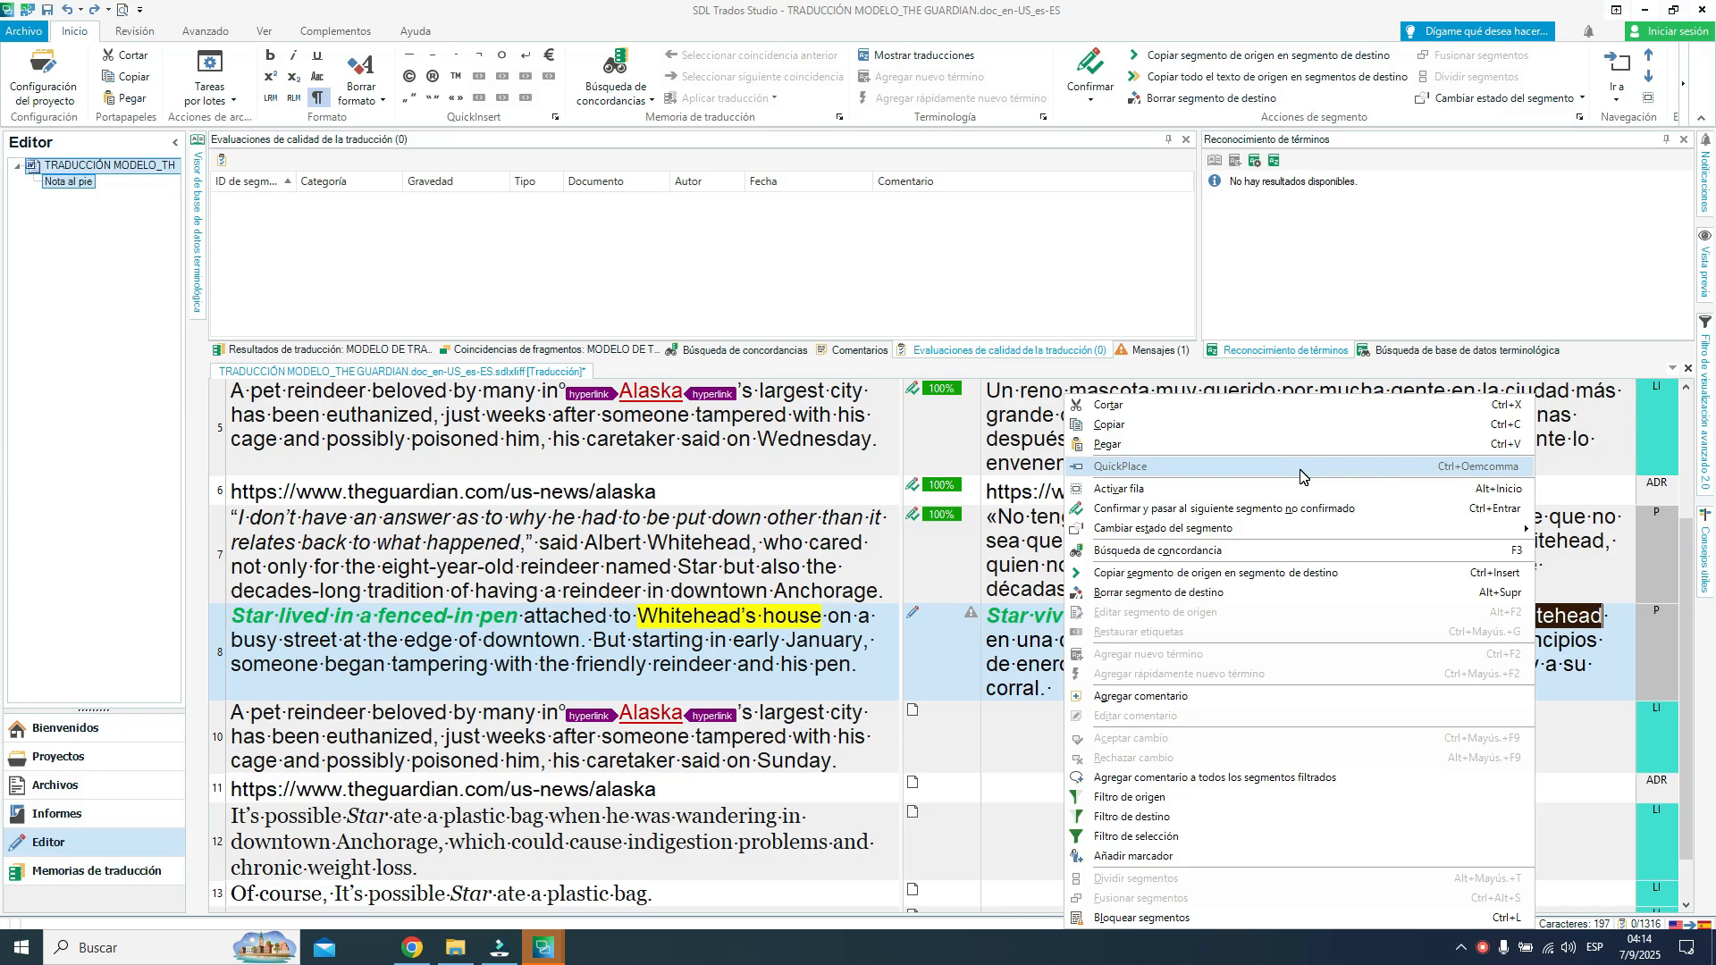
pyautogui.click(1300, 467)
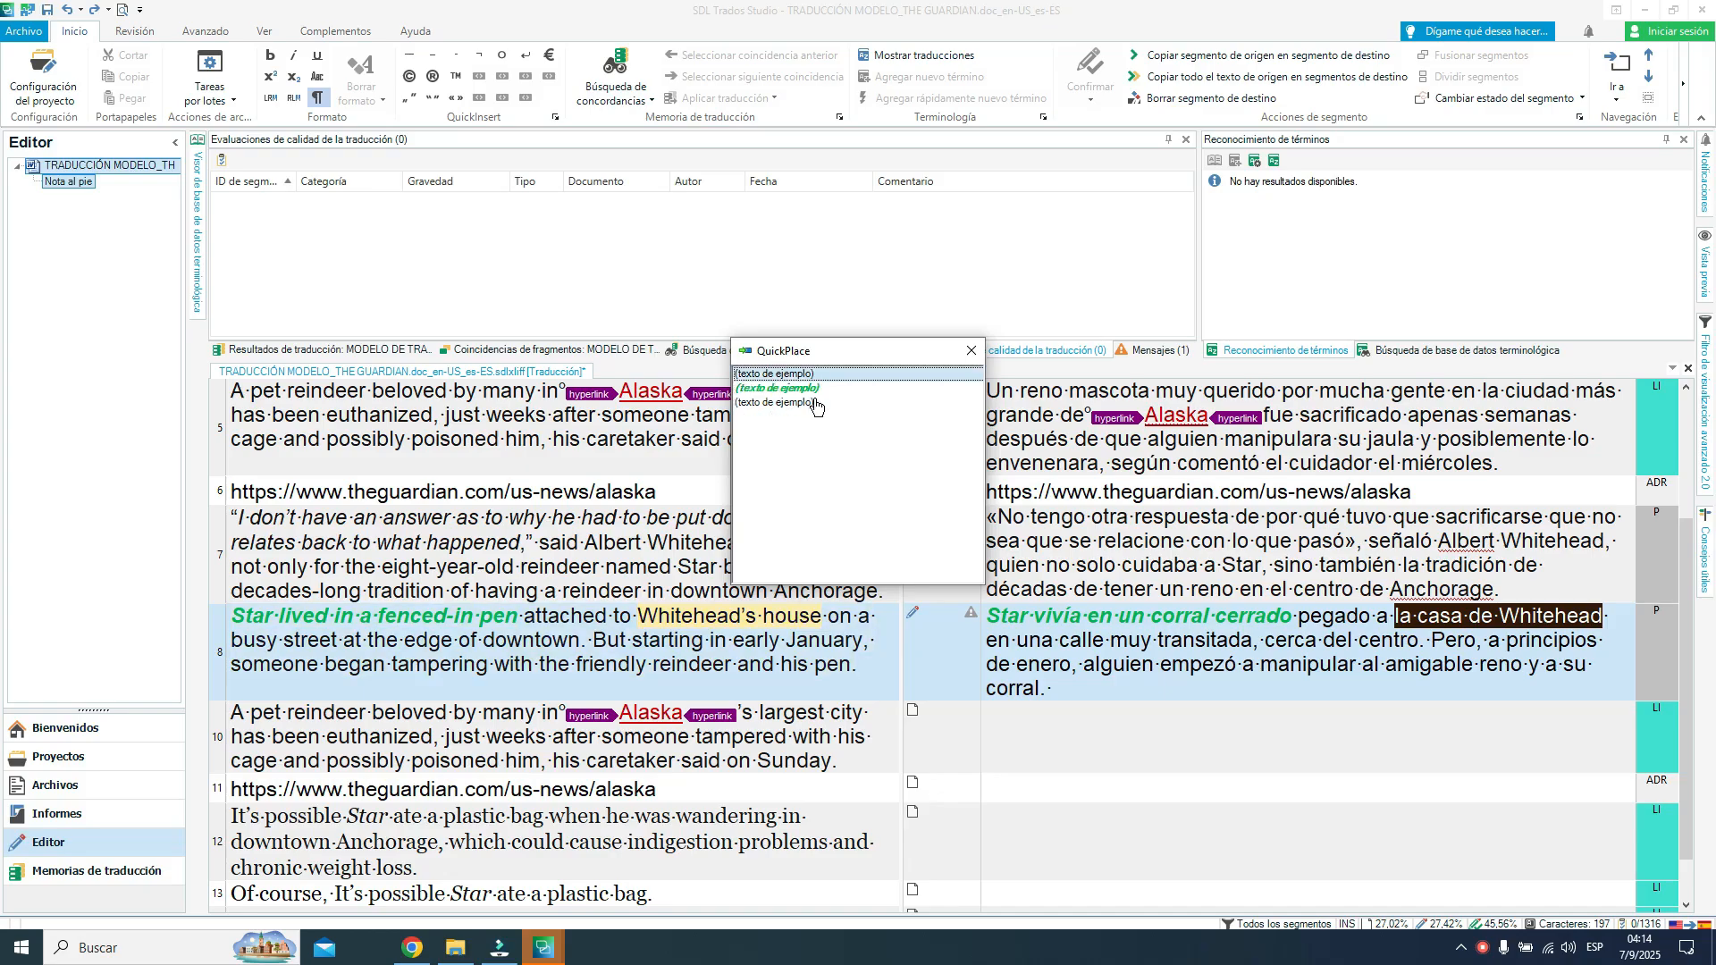
pyautogui.click(815, 403)
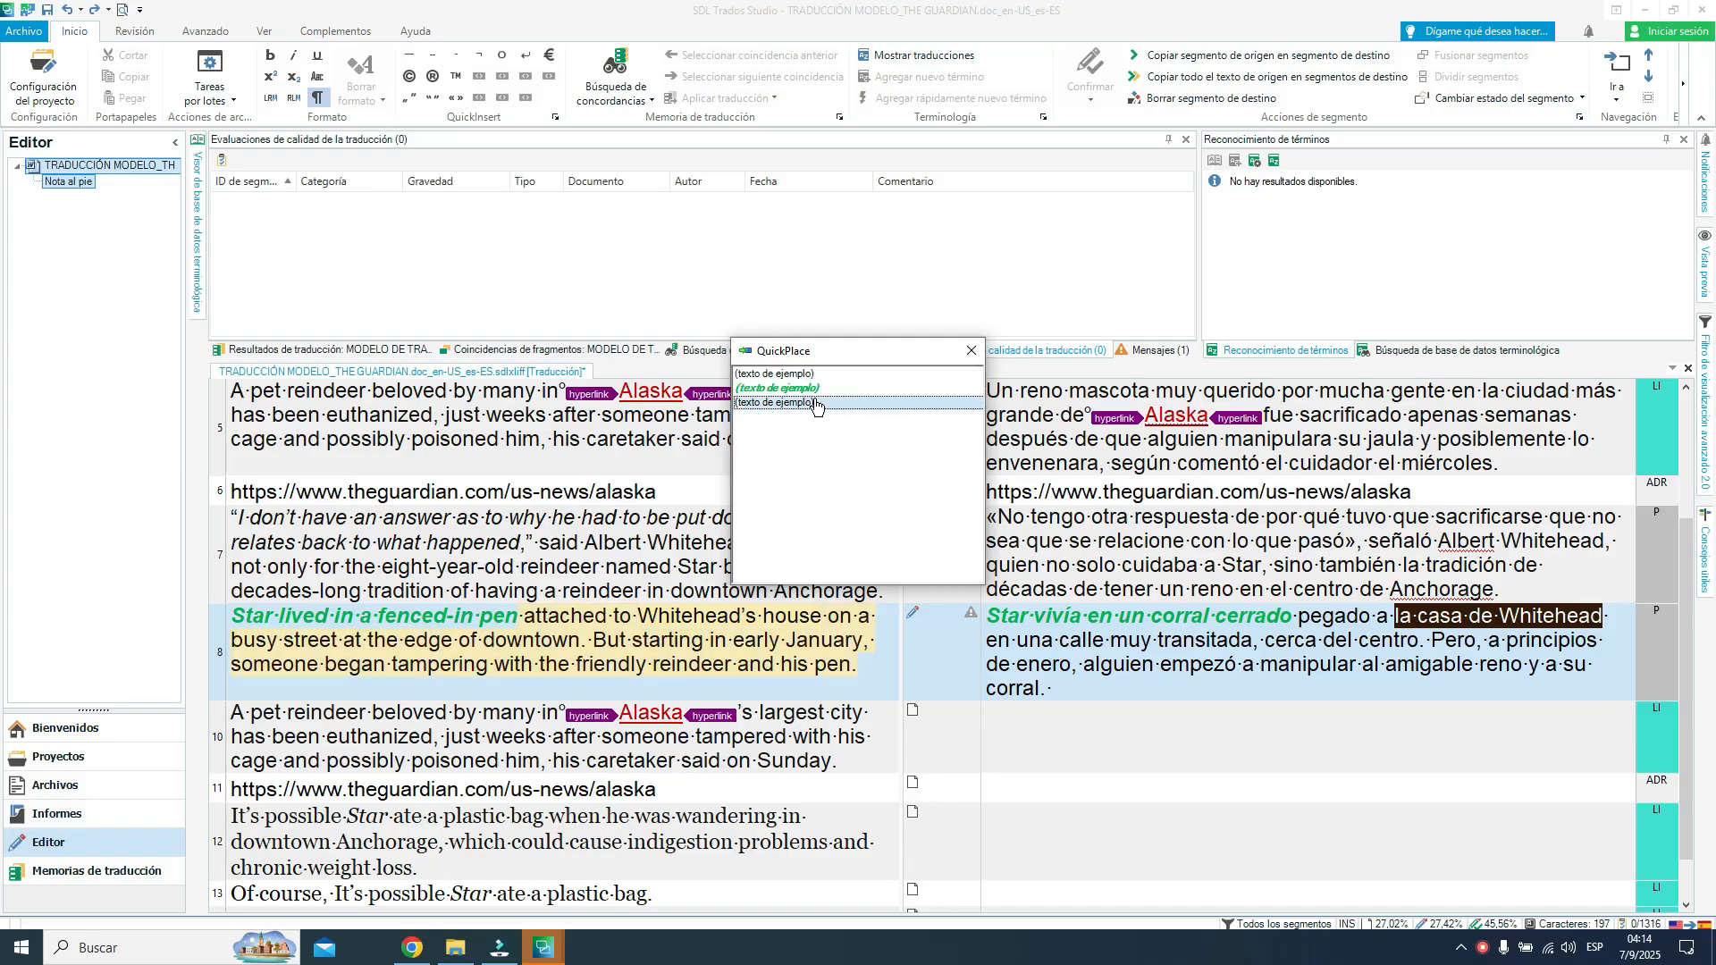
pyautogui.press('Up')
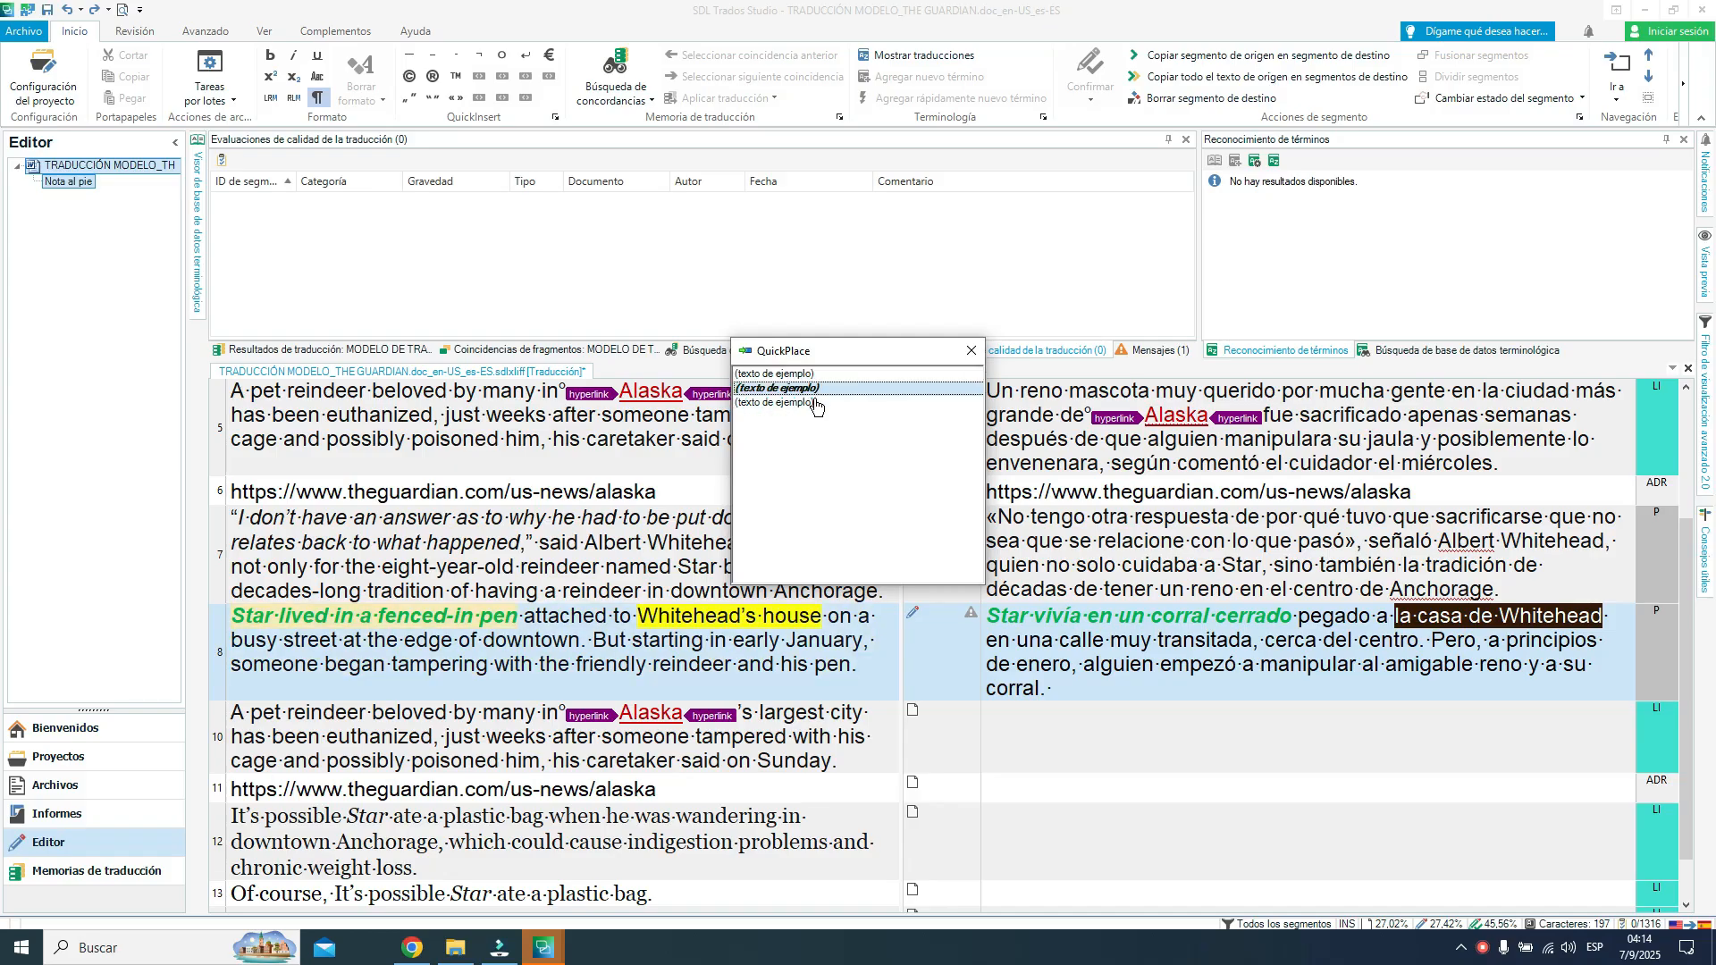
pyautogui.press('Up')
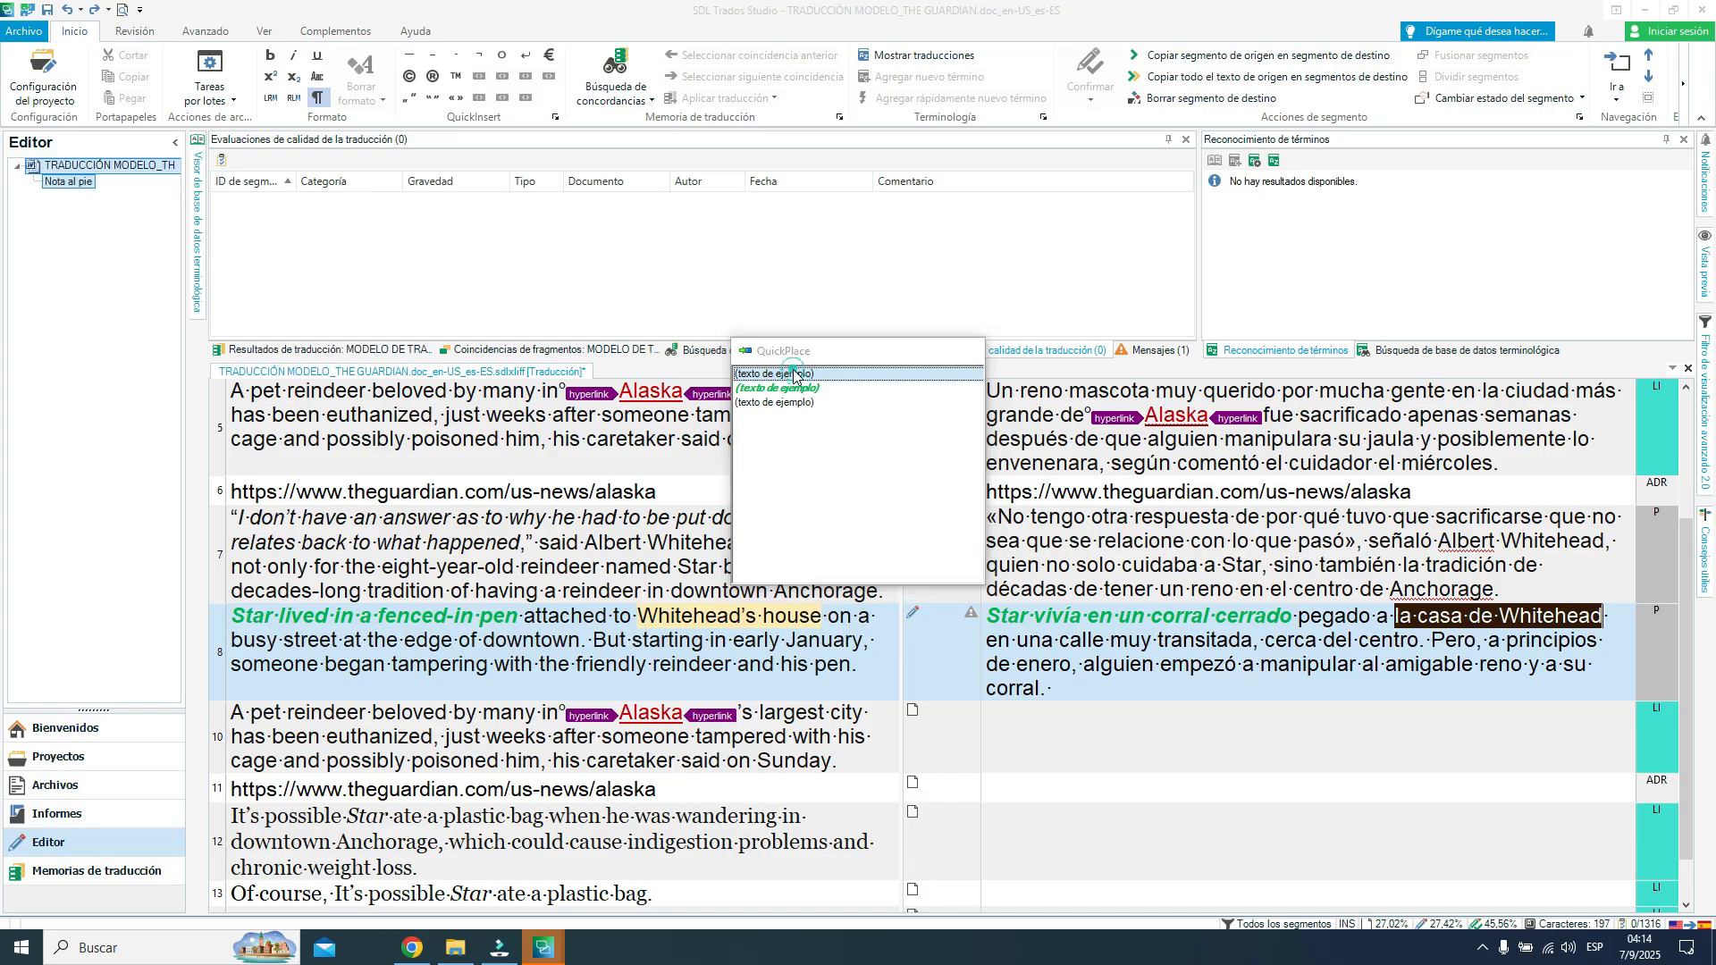
pyautogui.click(793, 374)
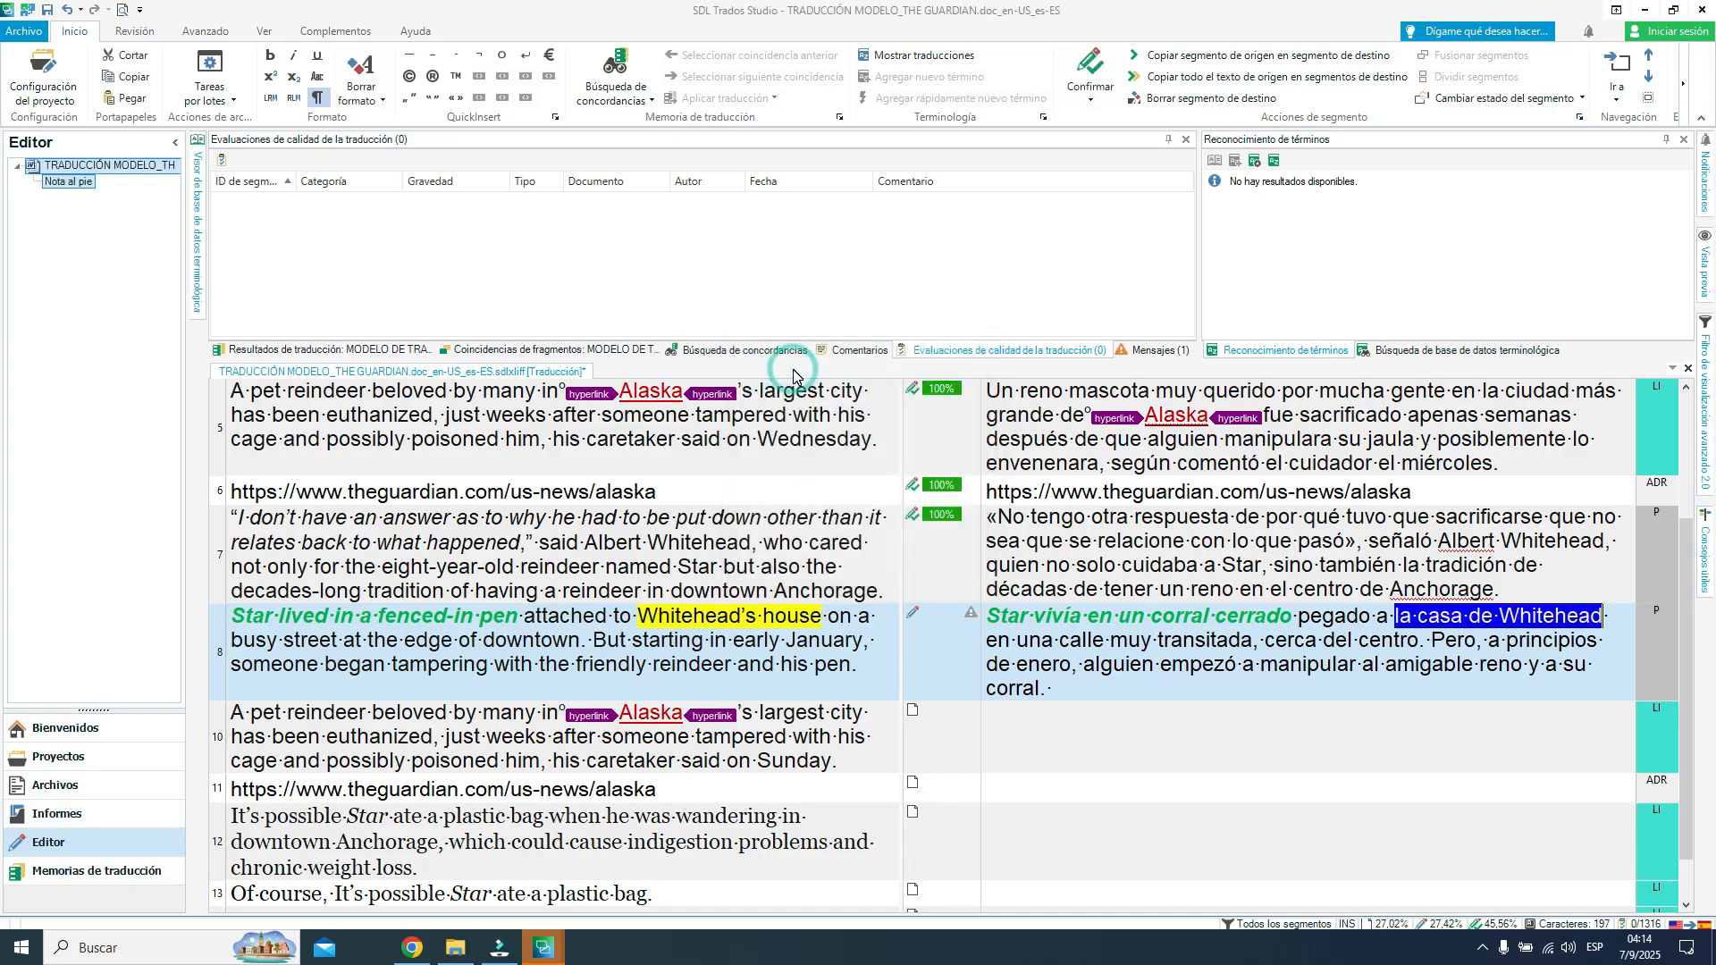
pyautogui.click(1301, 669)
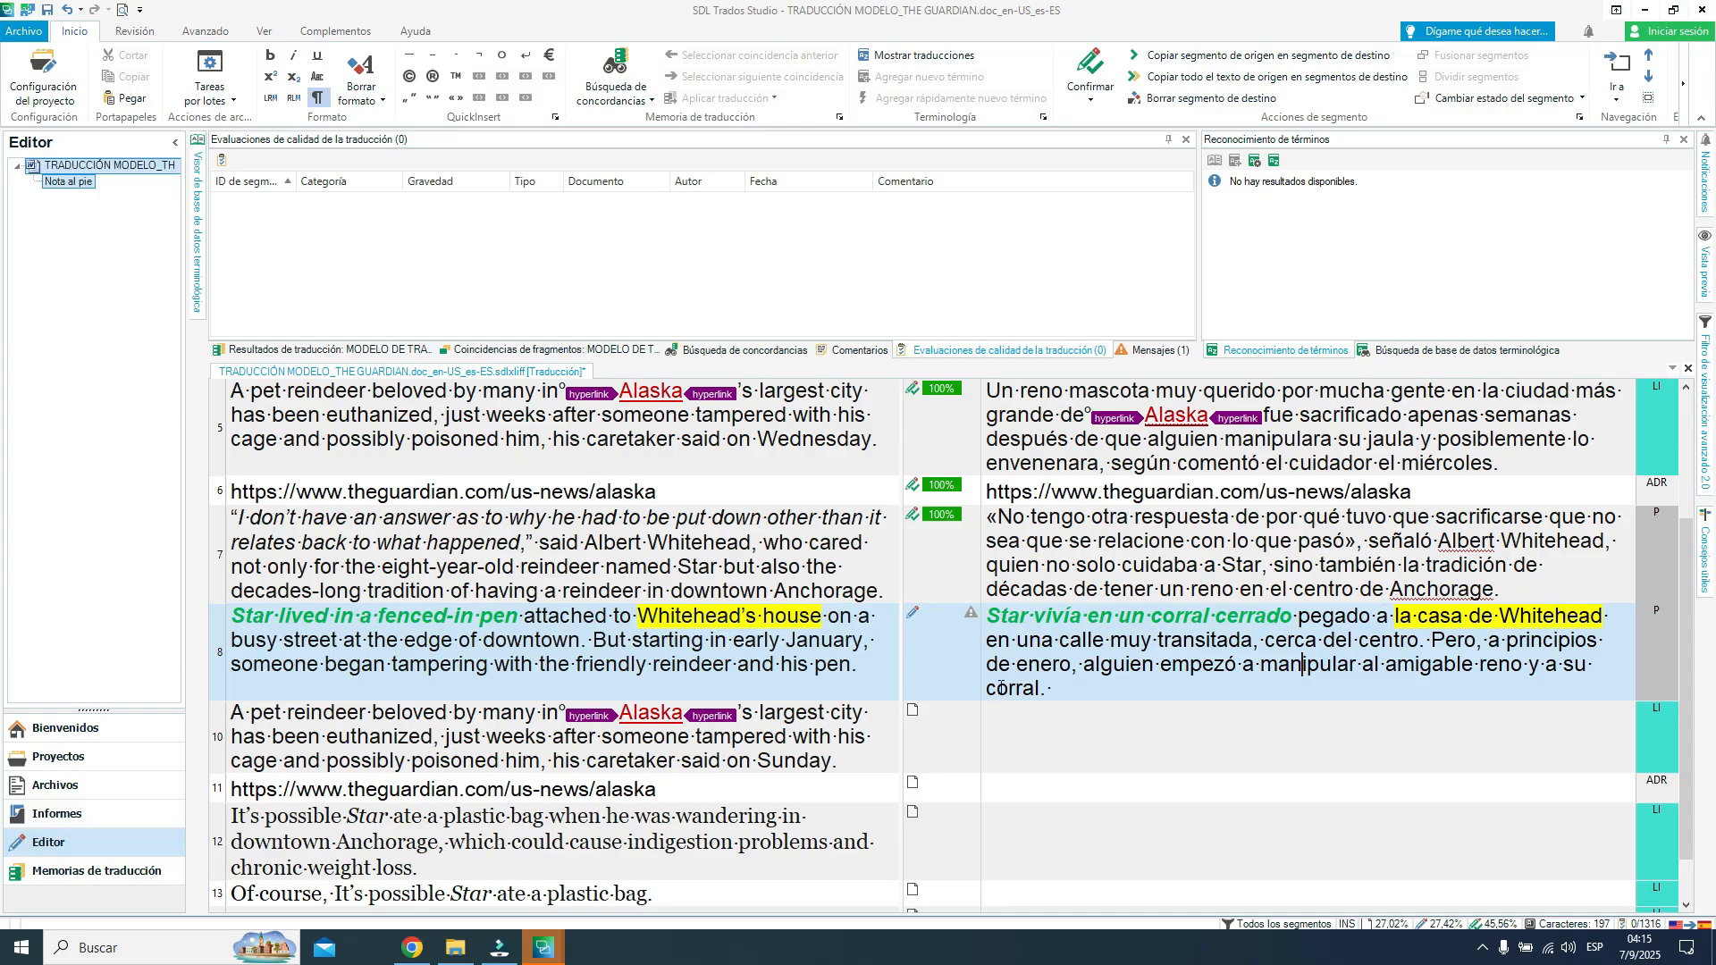
# Compare source segments 10 and 5, remove the trailing space from segment 8's target and confirm it.
pyautogui.click(420, 715)
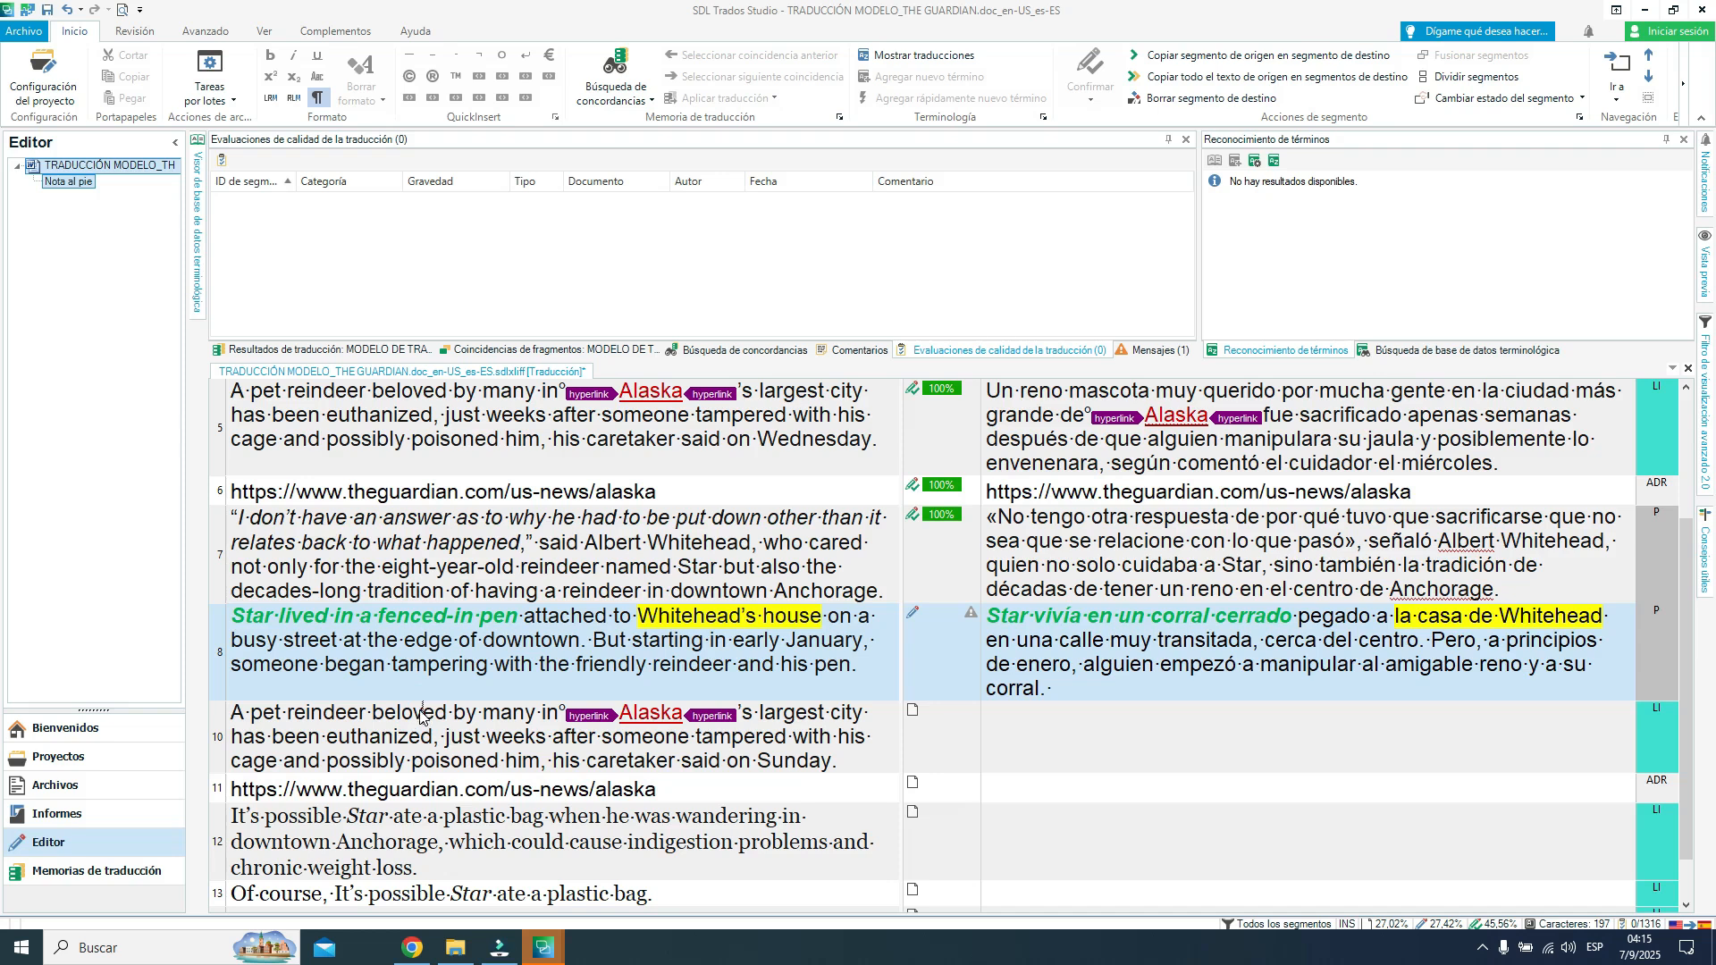
pyautogui.click(489, 425)
pyautogui.click(1114, 687)
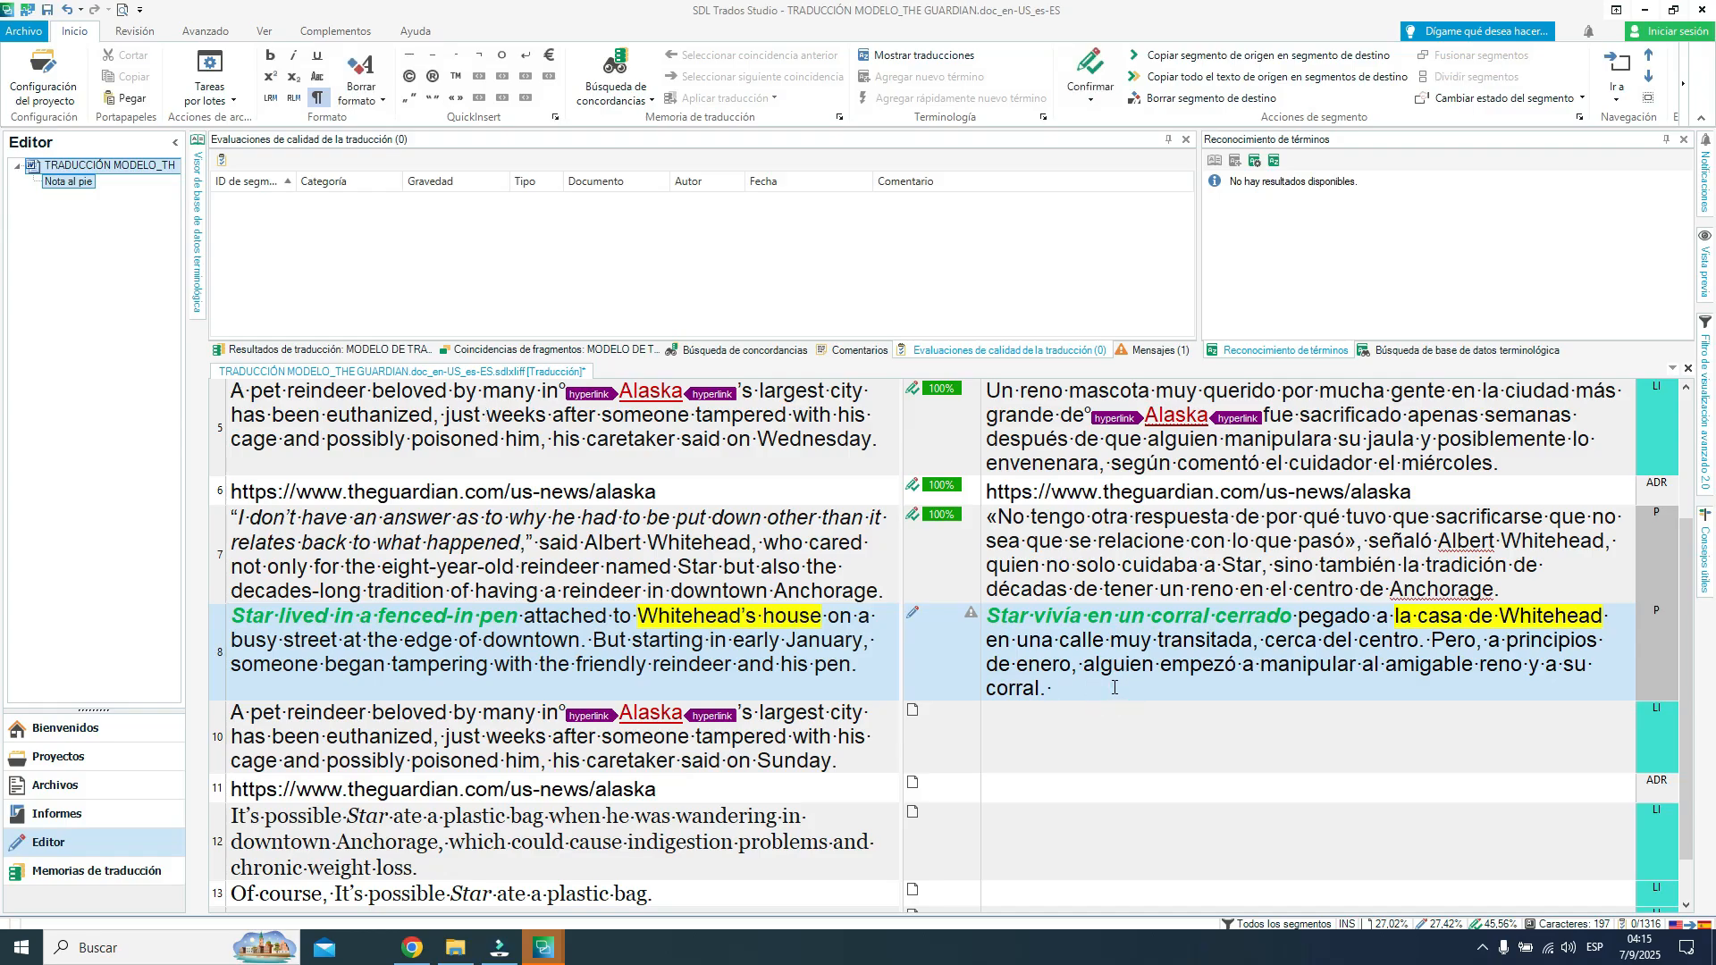
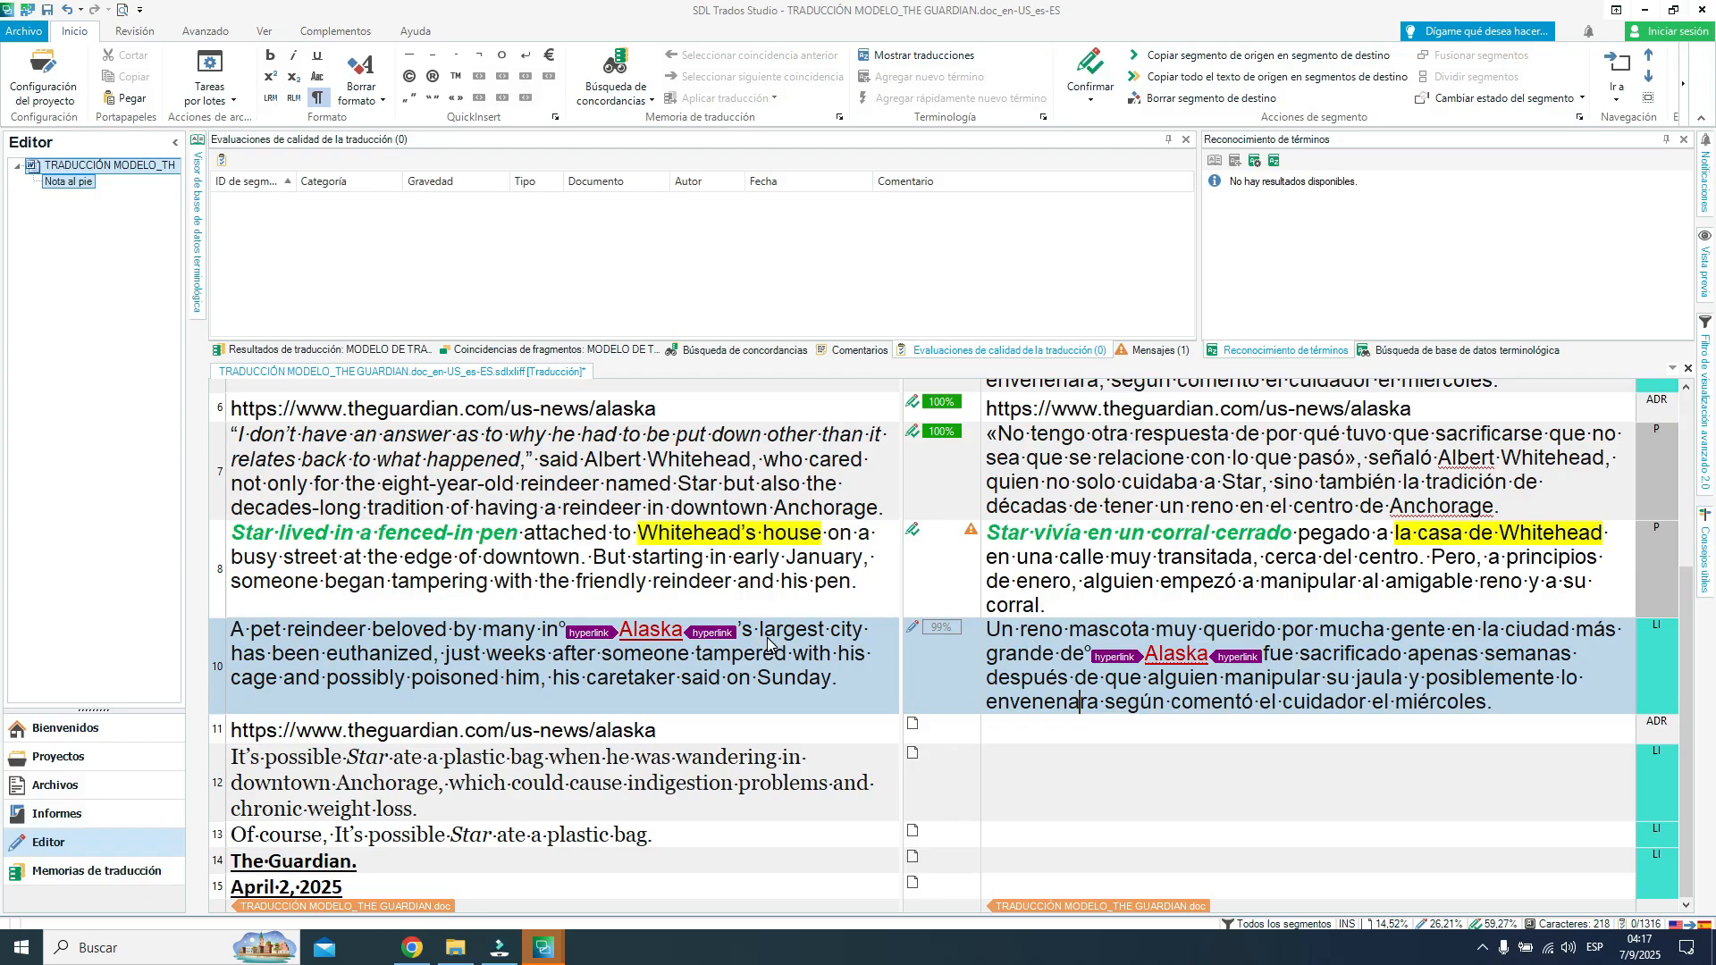
# Replace "miércoles" with "domingo" in segment 10's target and confirm segments 10 to 15.
pyautogui.click(1707, 453)
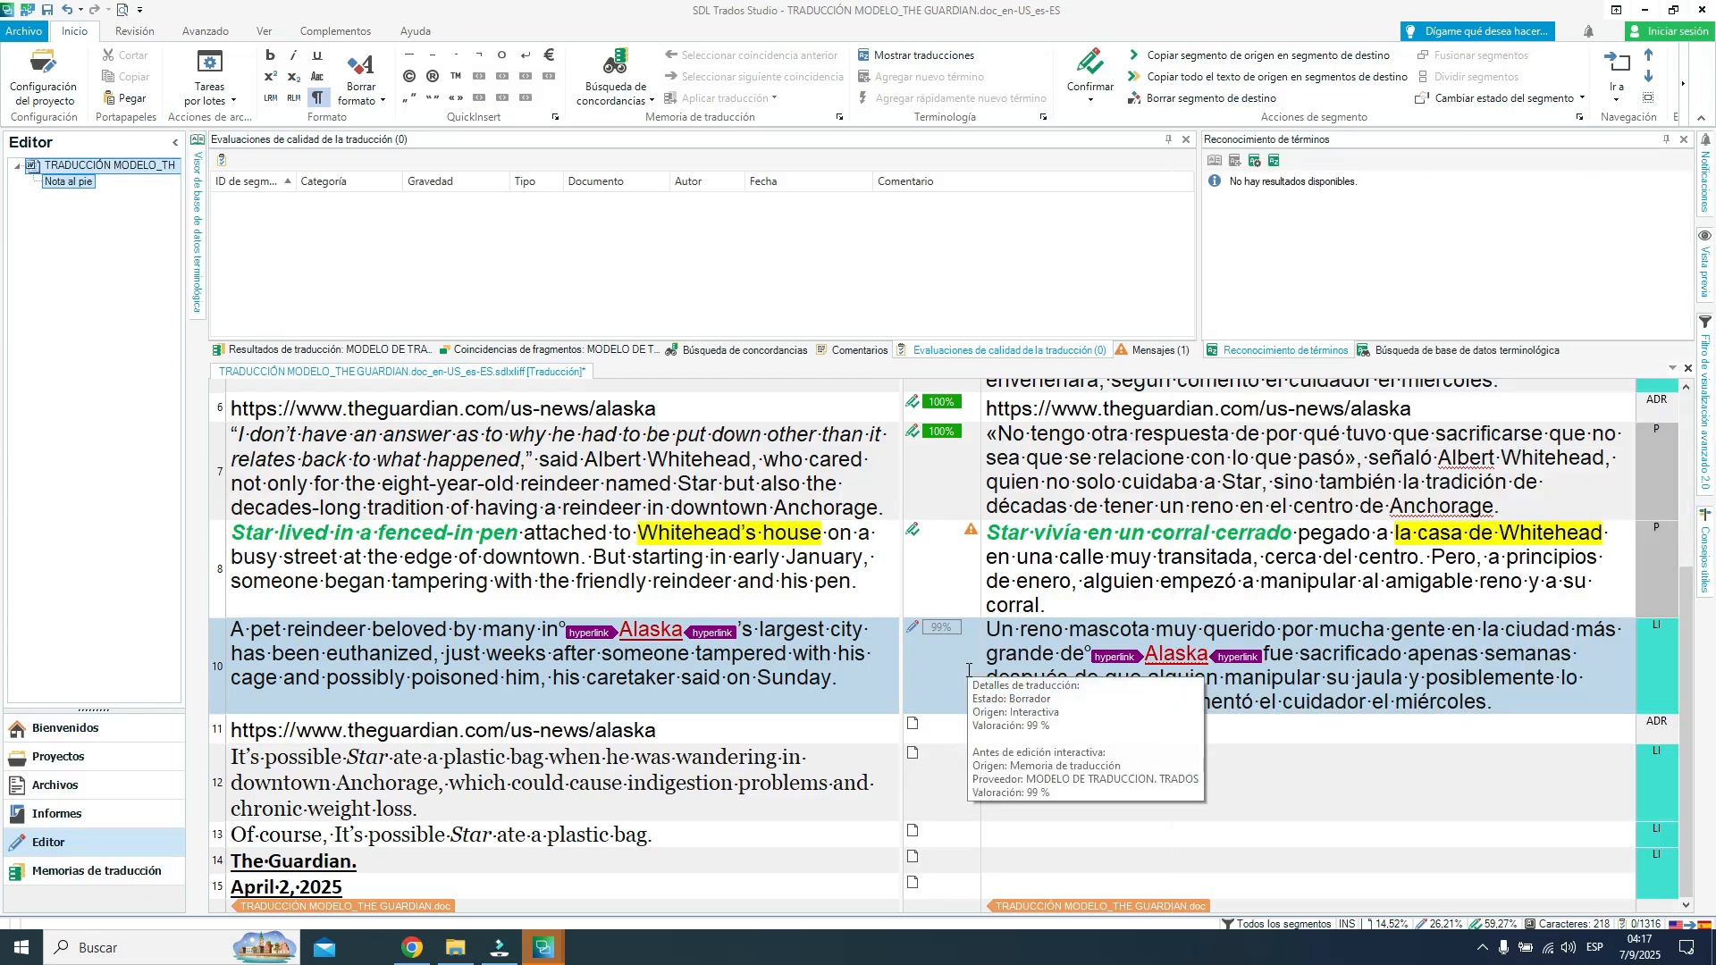
pyautogui.click(1685, 392)
pyautogui.click(1686, 390)
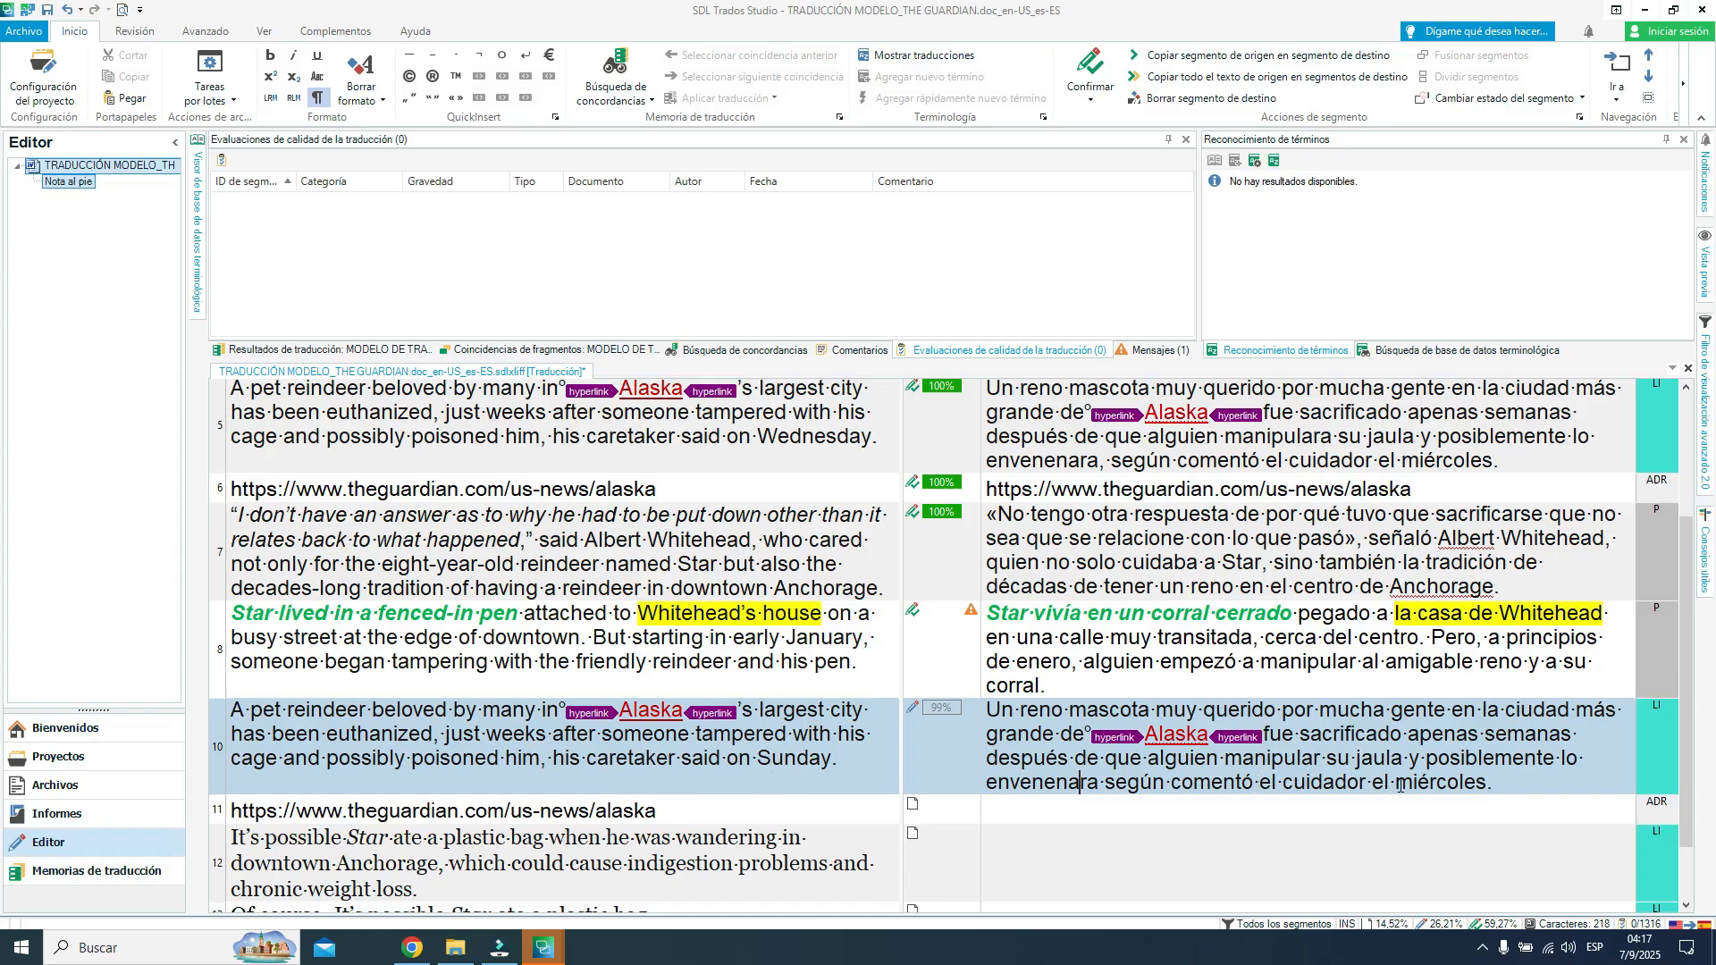
pyautogui.moveTo(1400, 785); pyautogui.dragTo(1486, 784)
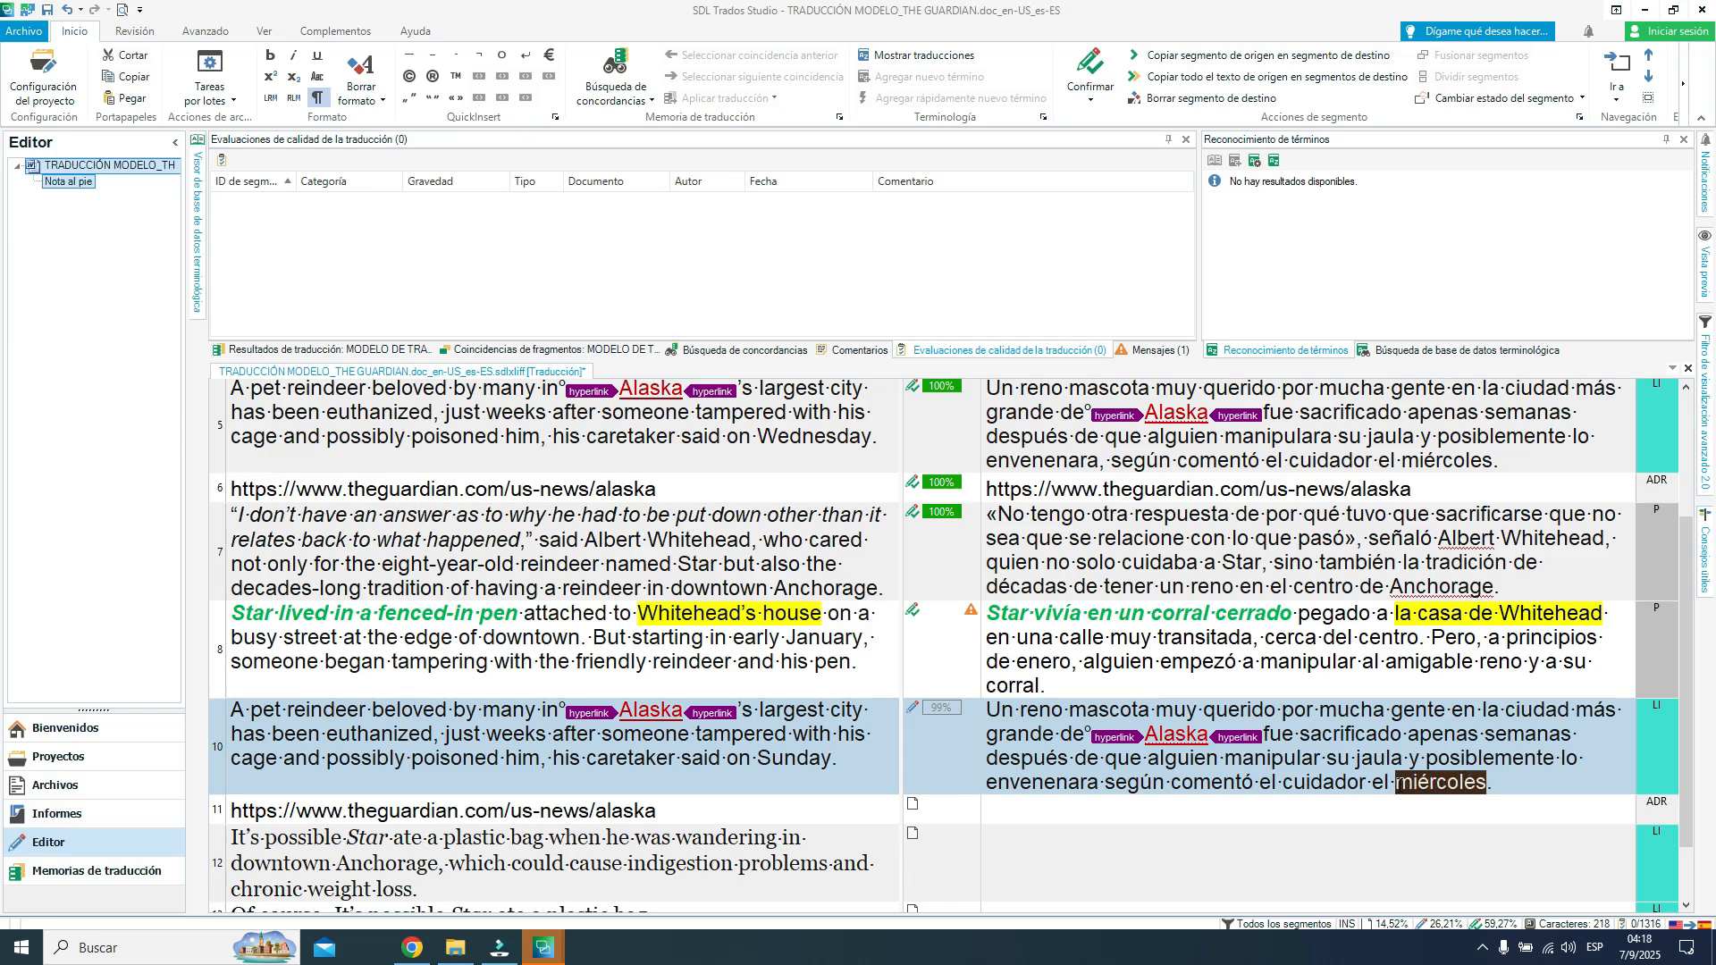
pyautogui.write('domingo')
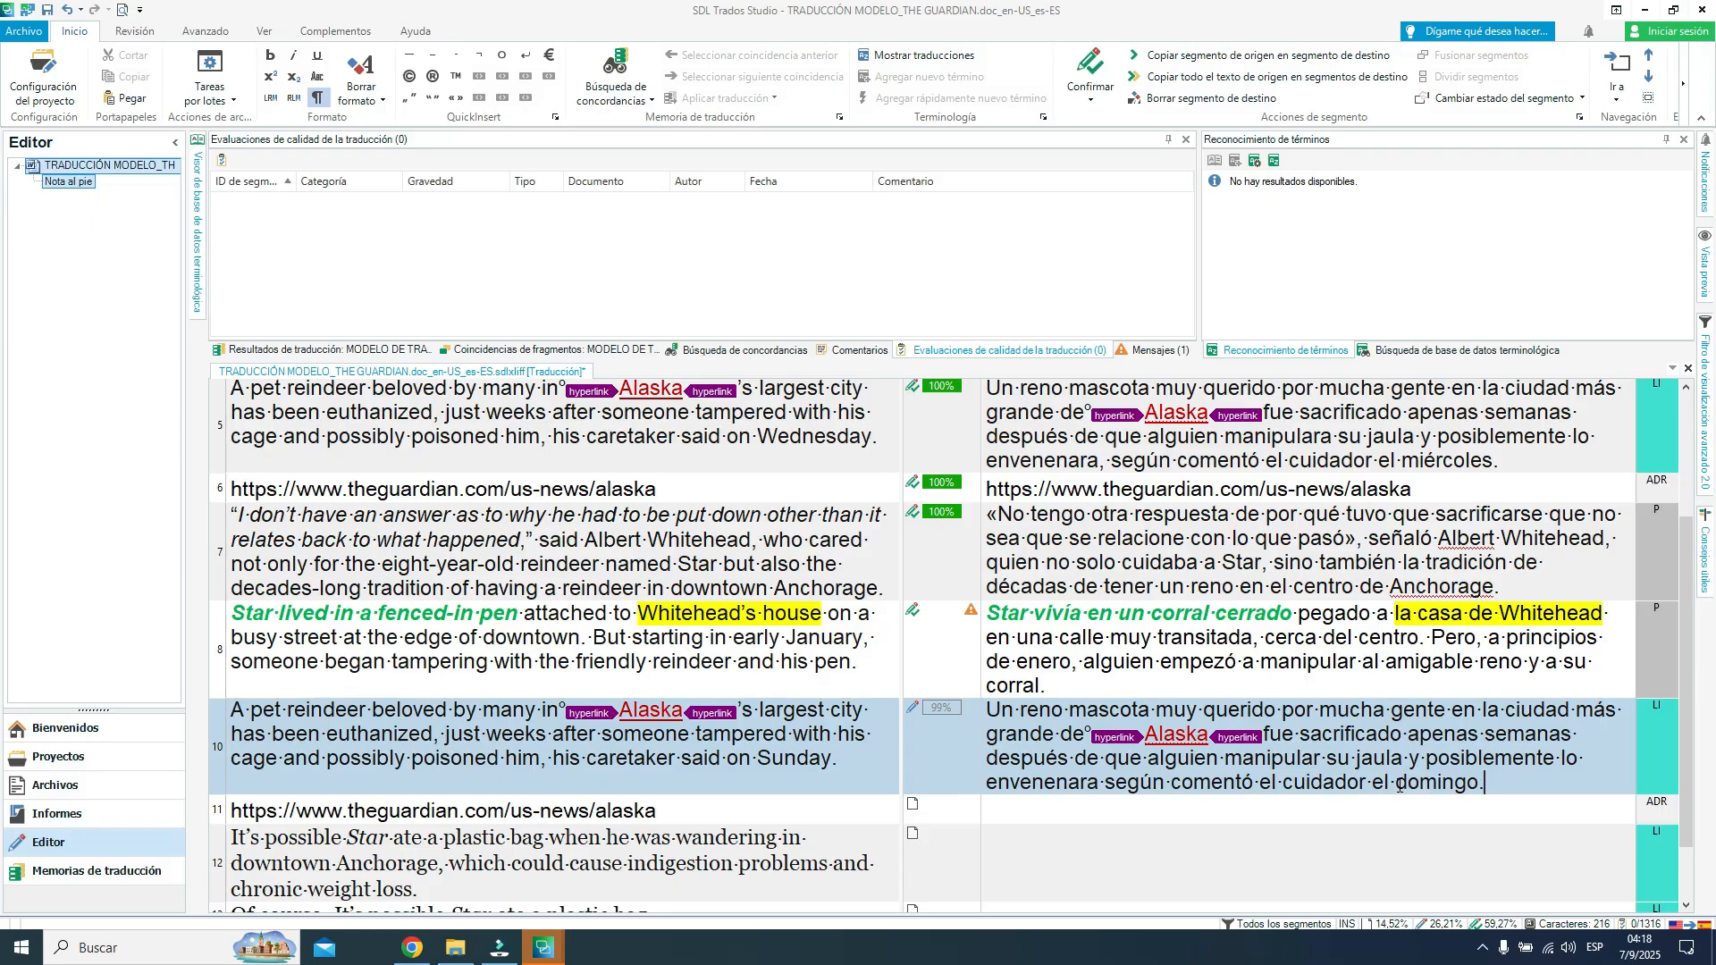
pyautogui.hotkey('ctrl', 'Return')
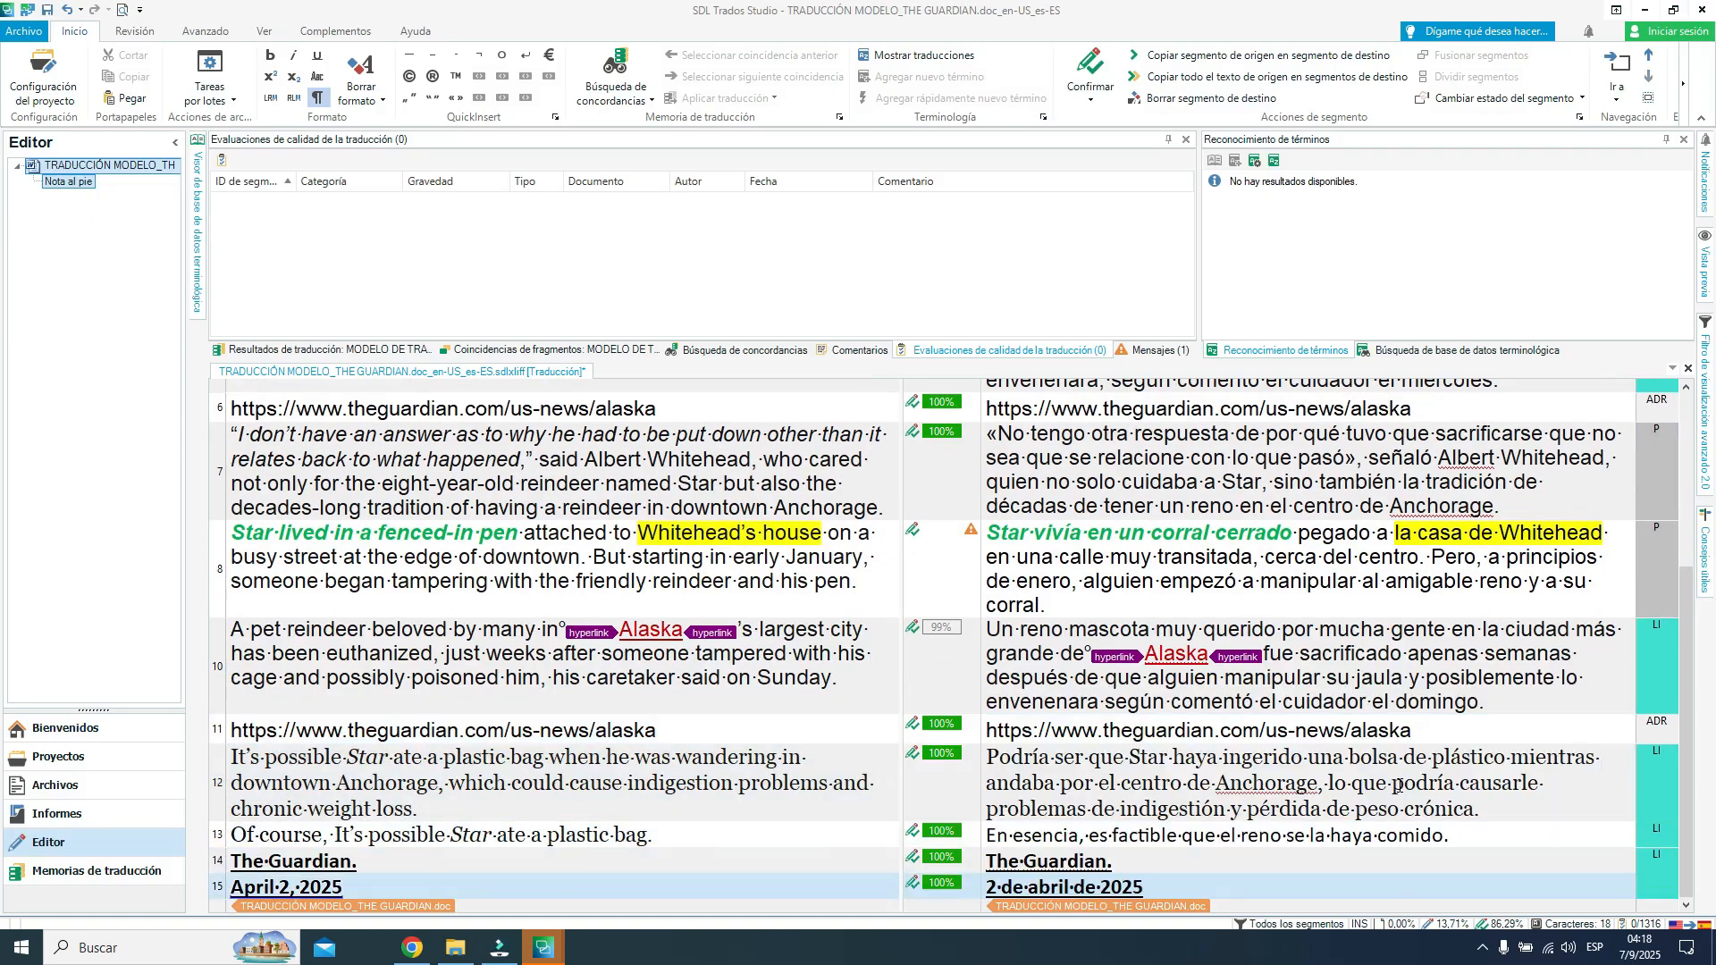
# Go back over the targets of the final segments, 12 to 15, and save the bilingual document.
pyautogui.press('Up')
pyautogui.press('Up')
pyautogui.press('Up')
pyautogui.press('Up')
pyautogui.press('Up')
pyautogui.press('Up')
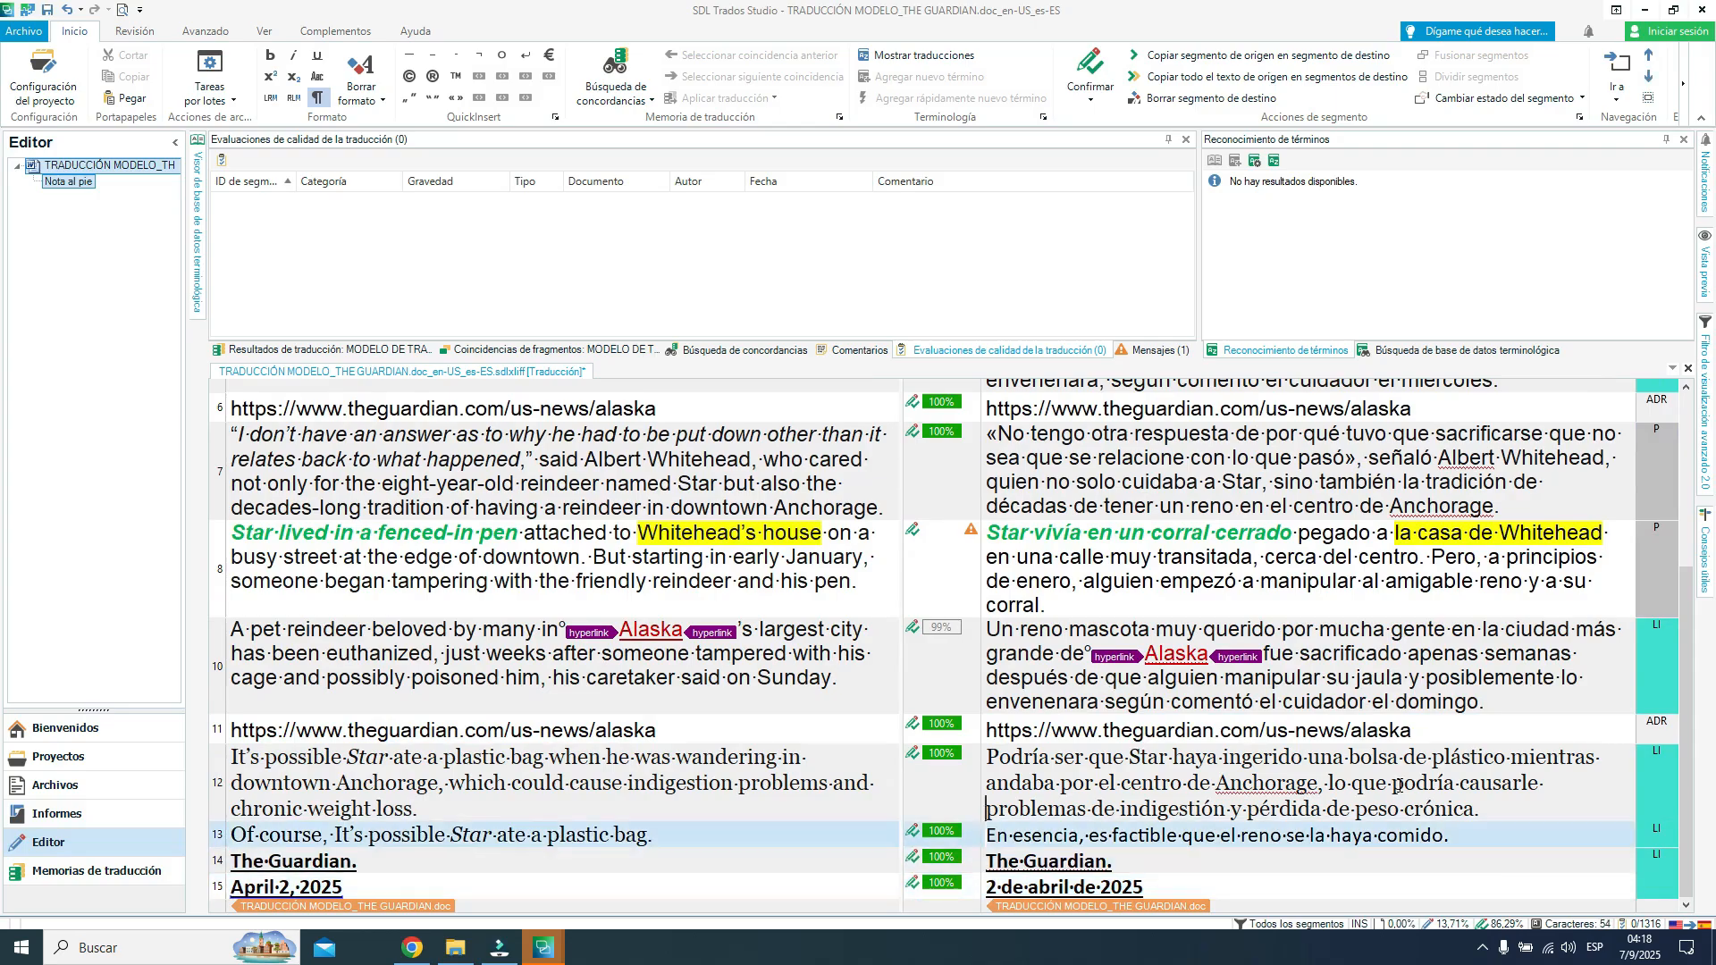
pyautogui.press('Down')
pyautogui.press('Down')
pyautogui.press('Down')
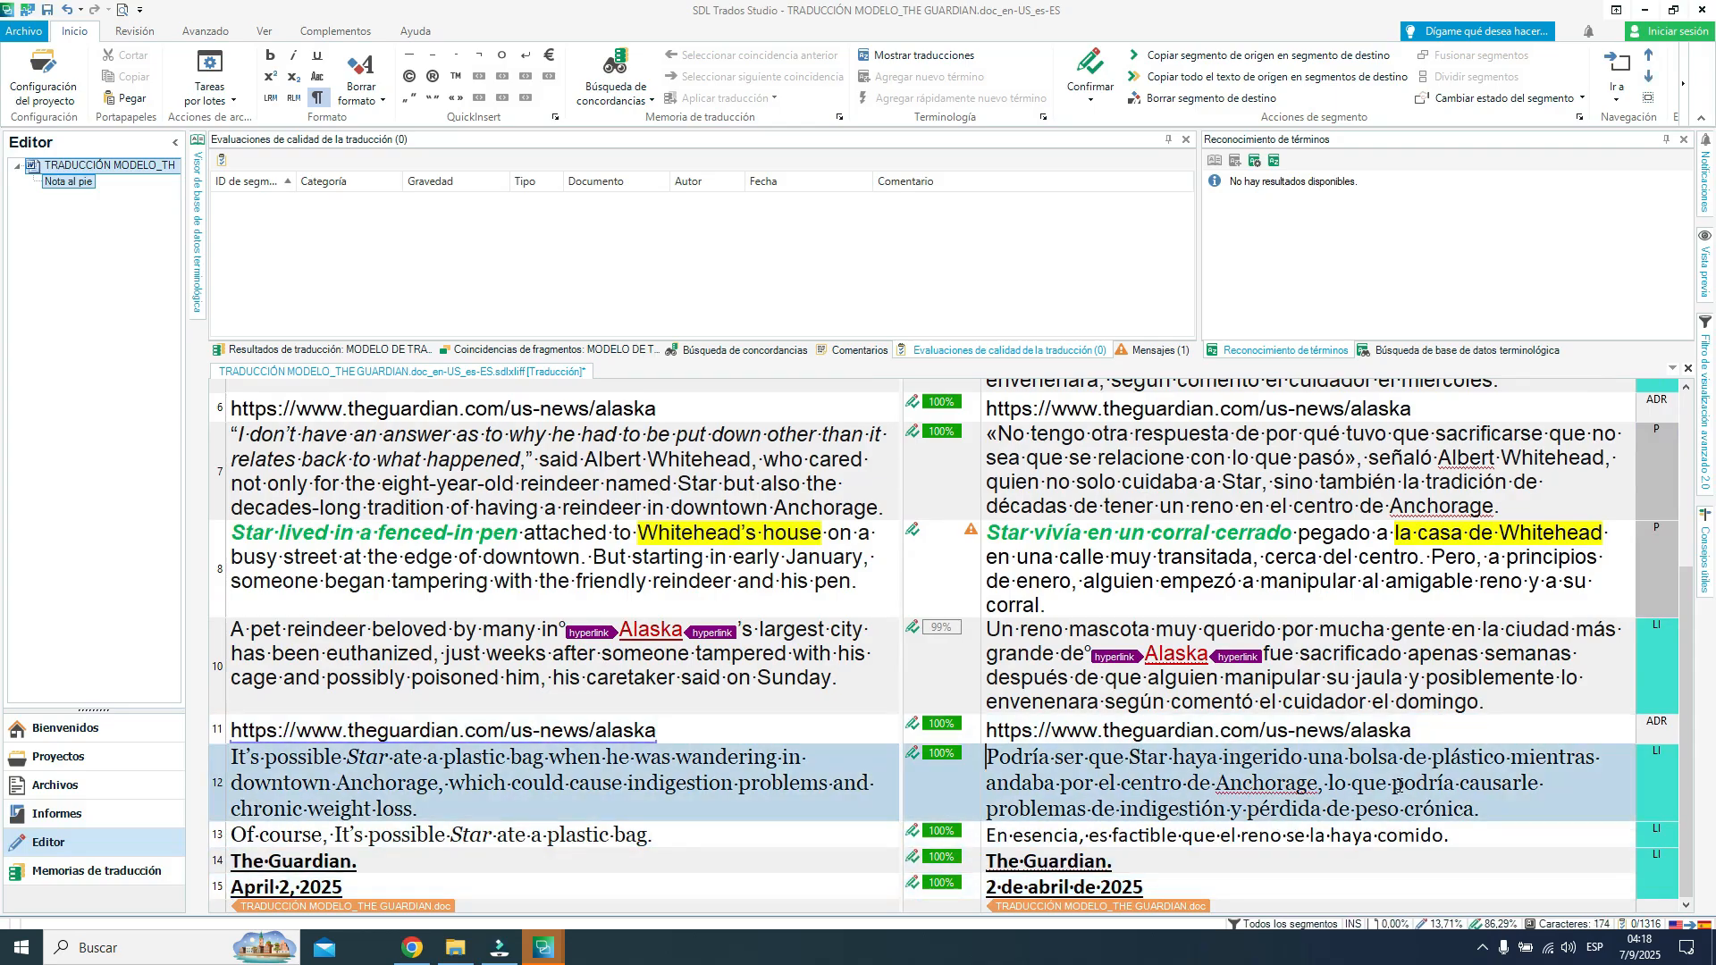
pyautogui.press('Down')
pyautogui.press('Down')
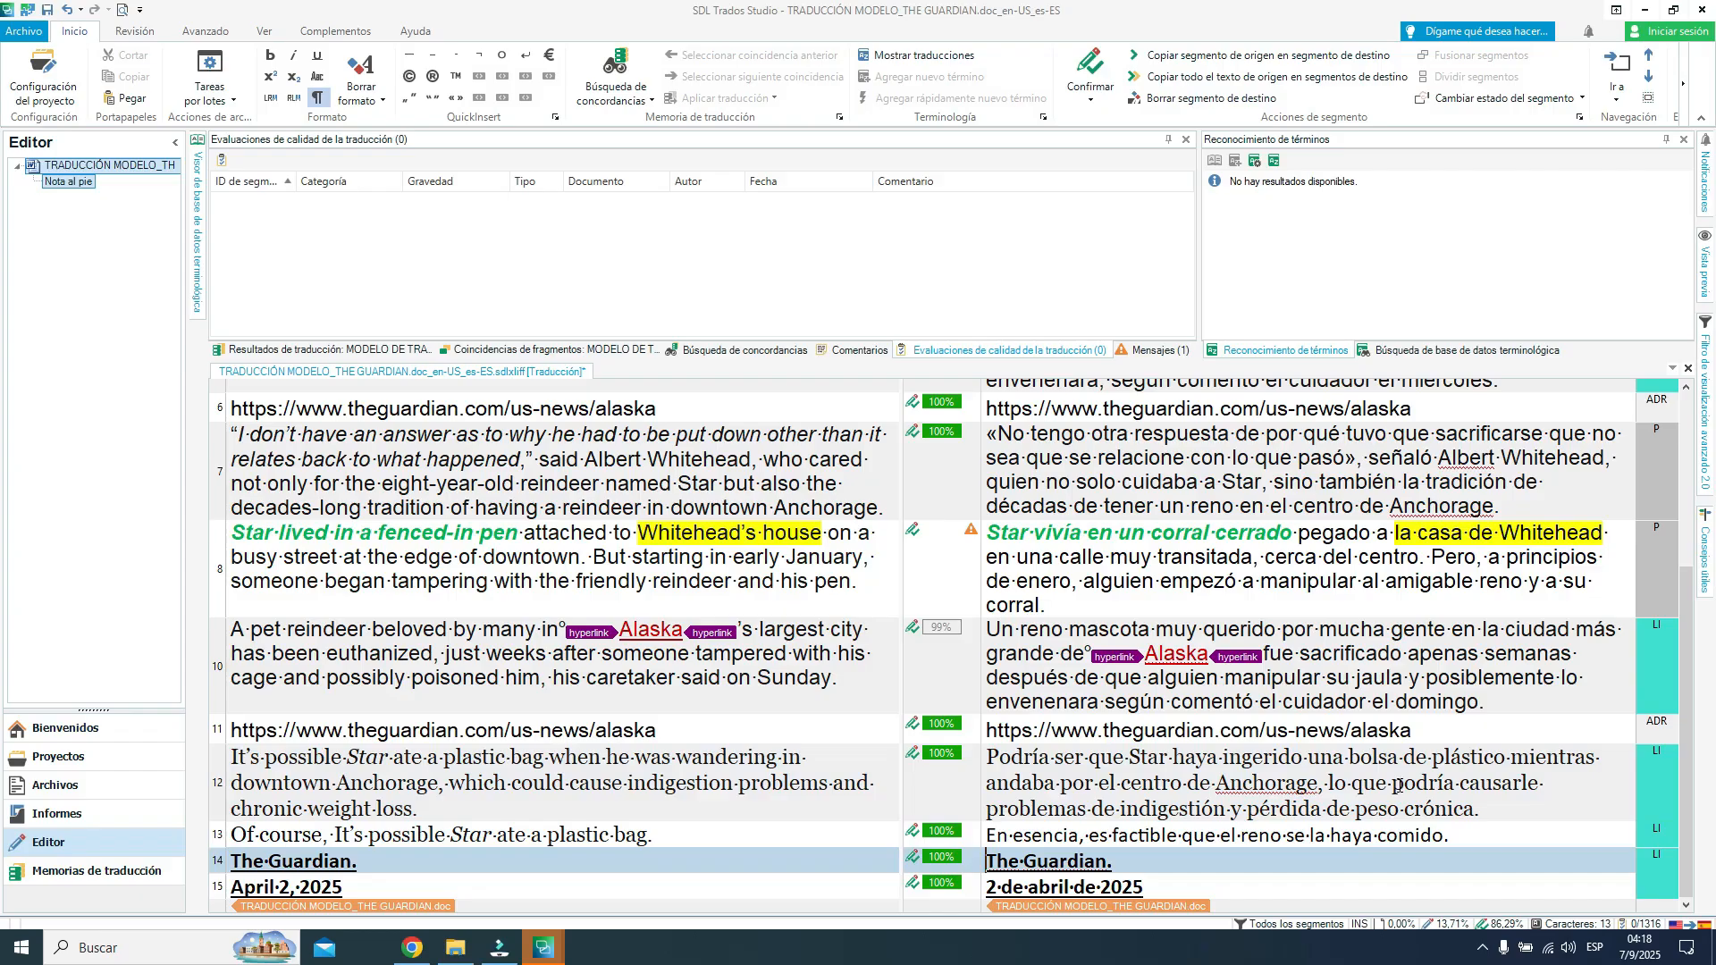
pyautogui.press('Down')
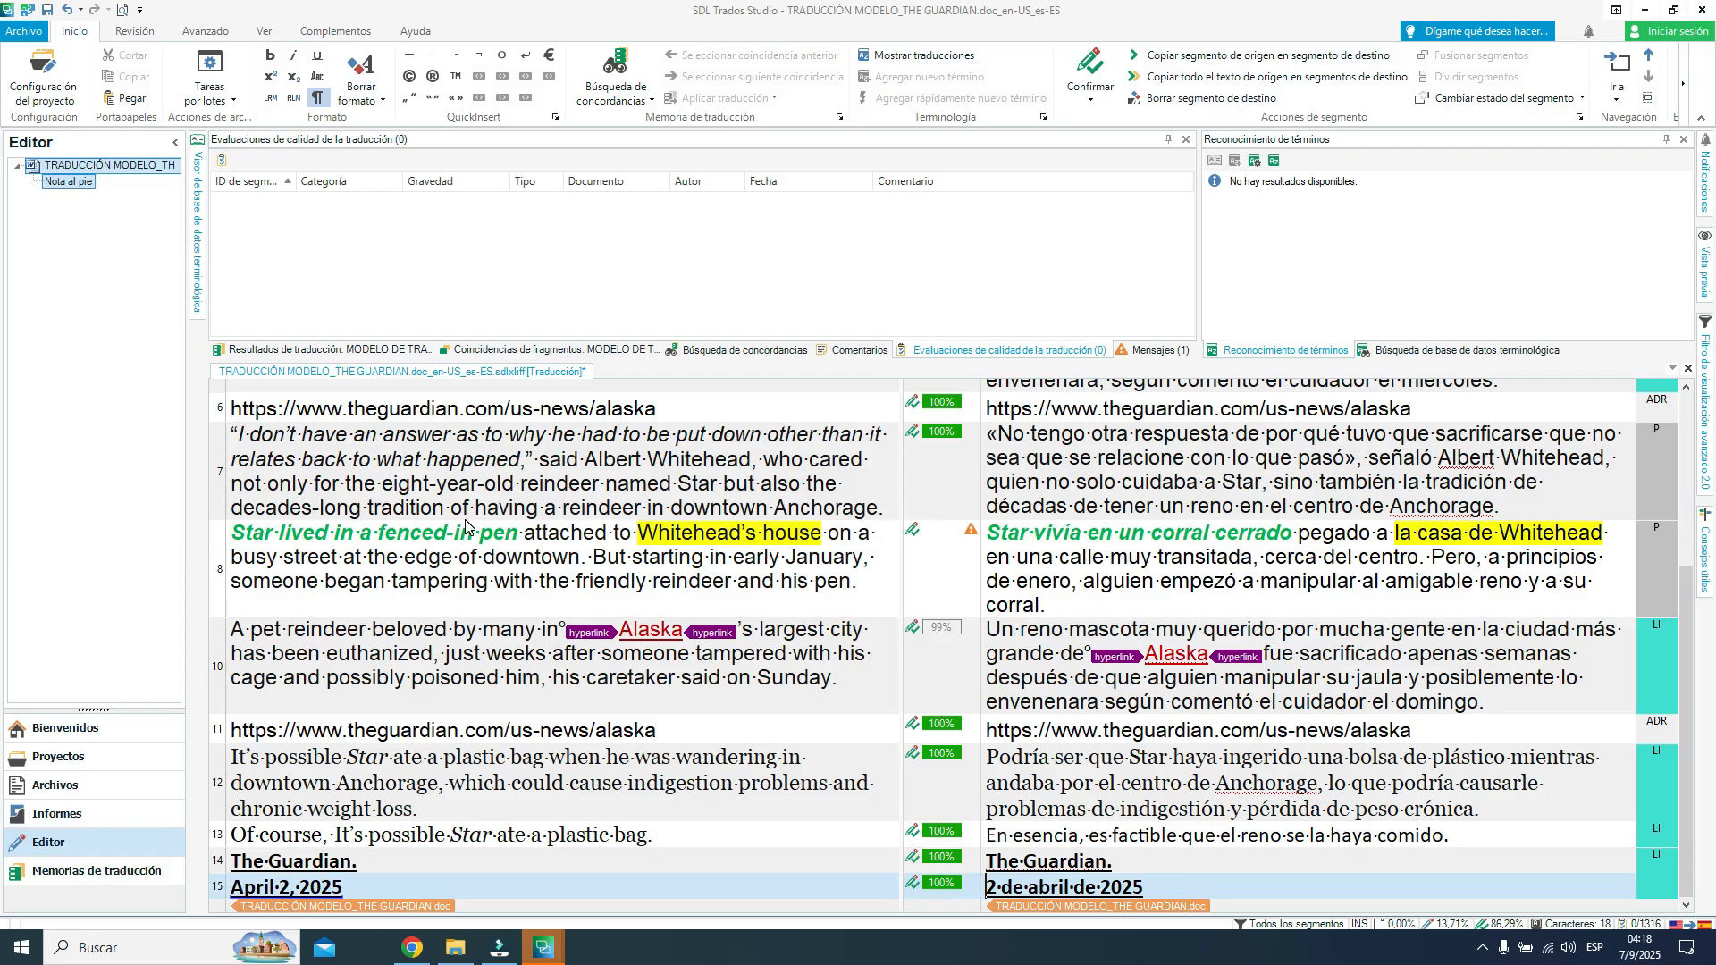
pyautogui.click(50, 11)
# Delete the comma after "enero" in segment 8's target.
pyautogui.click(1097, 603)
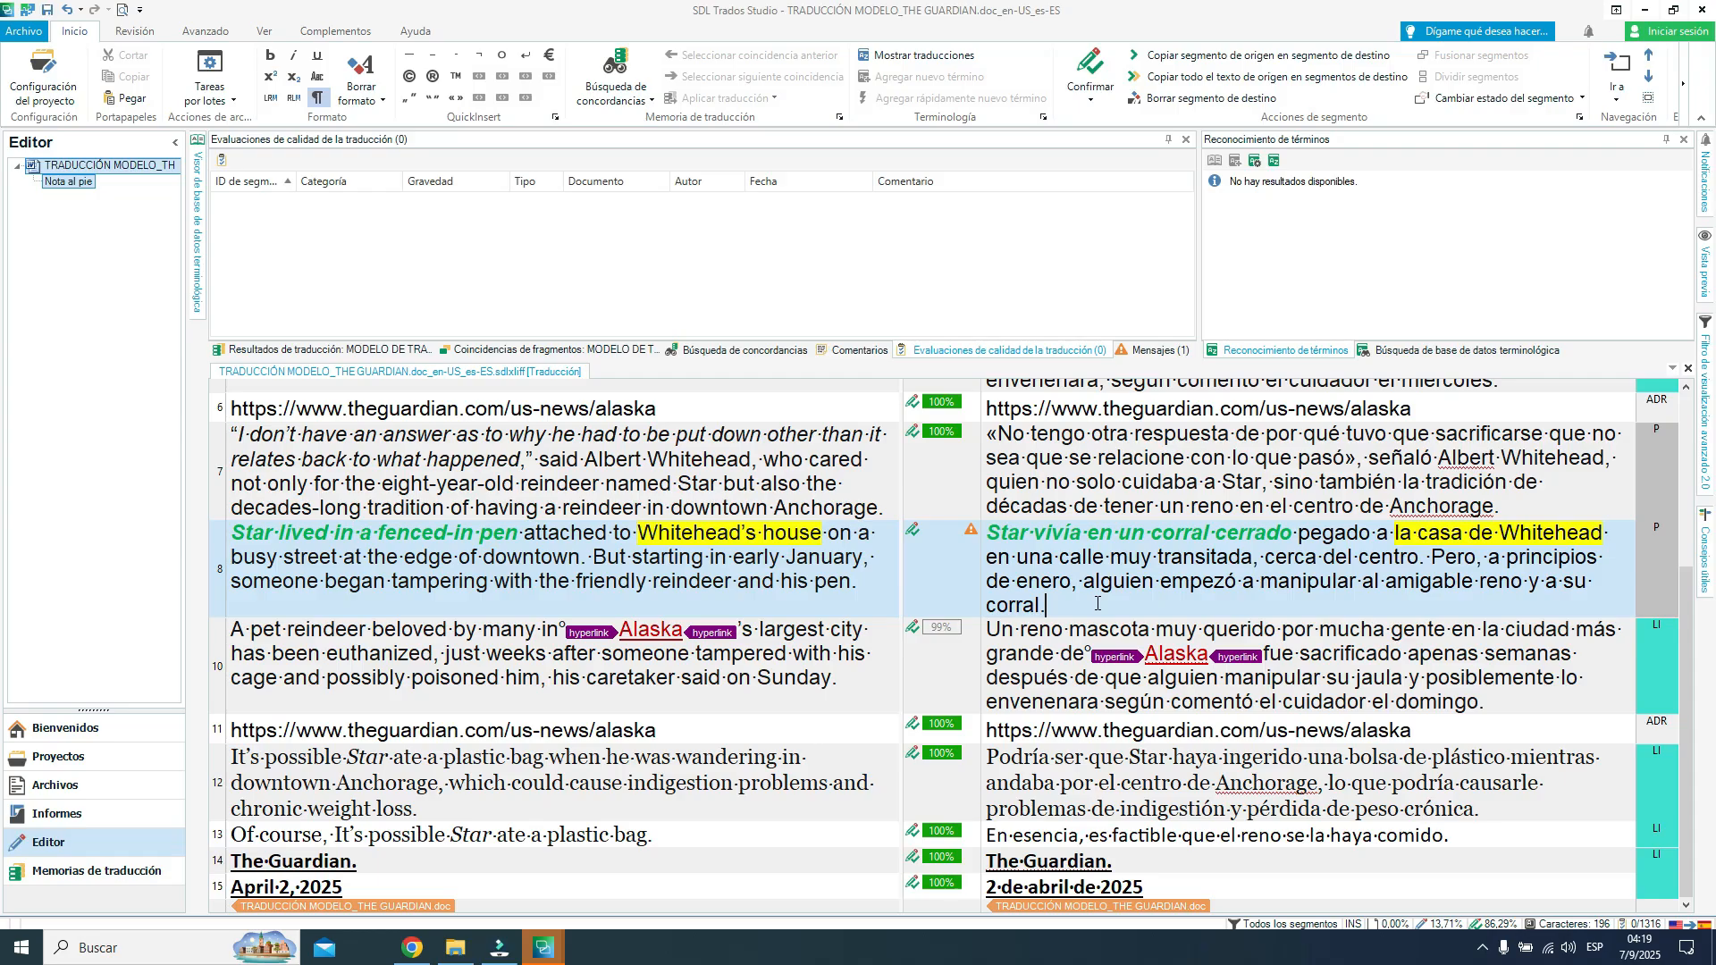
pyautogui.press('Up')
pyautogui.press('Right')
pyautogui.press('Right')
pyautogui.press('Right')
pyautogui.hotkey('shift', 'Right')
pyautogui.press('Delete')
# Delete the comma after "Star" in segment 7's target.
pyautogui.press('Up')
pyautogui.press('Up')
pyautogui.press('Up')
pyautogui.press('Up')
pyautogui.press('Right')
pyautogui.press('Right')
pyautogui.press('Right')
pyautogui.press('Right')
pyautogui.press('Right')
pyautogui.press('Right')
pyautogui.press('Right')
pyautogui.press('Right')
pyautogui.press('Right')
pyautogui.press('Right')
pyautogui.press('Right')
pyautogui.press('Right')
pyautogui.press('Right')
pyautogui.press('Right')
pyautogui.press('Right')
pyautogui.press('Right')
pyautogui.press('Right')
pyautogui.press('Delete')
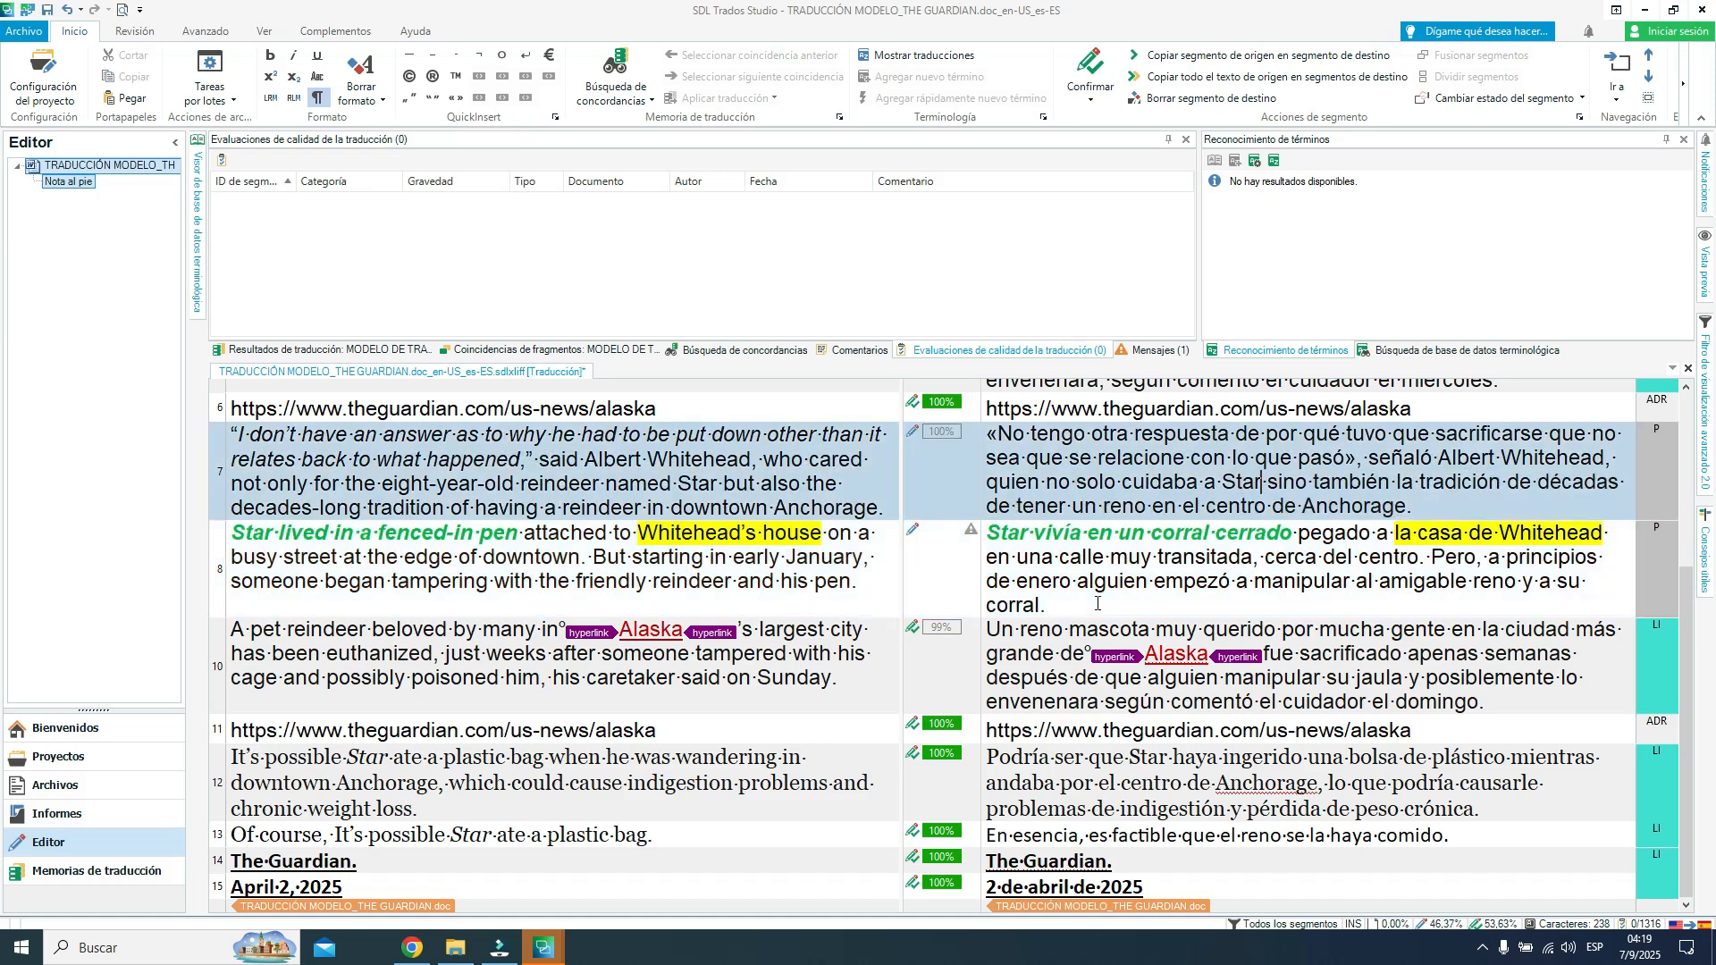
# Delete the period after "miércoles" at the end of segment 5's target.
pyautogui.press('Up')
pyautogui.press('Up')
pyautogui.press('Up')
pyautogui.press('Up')
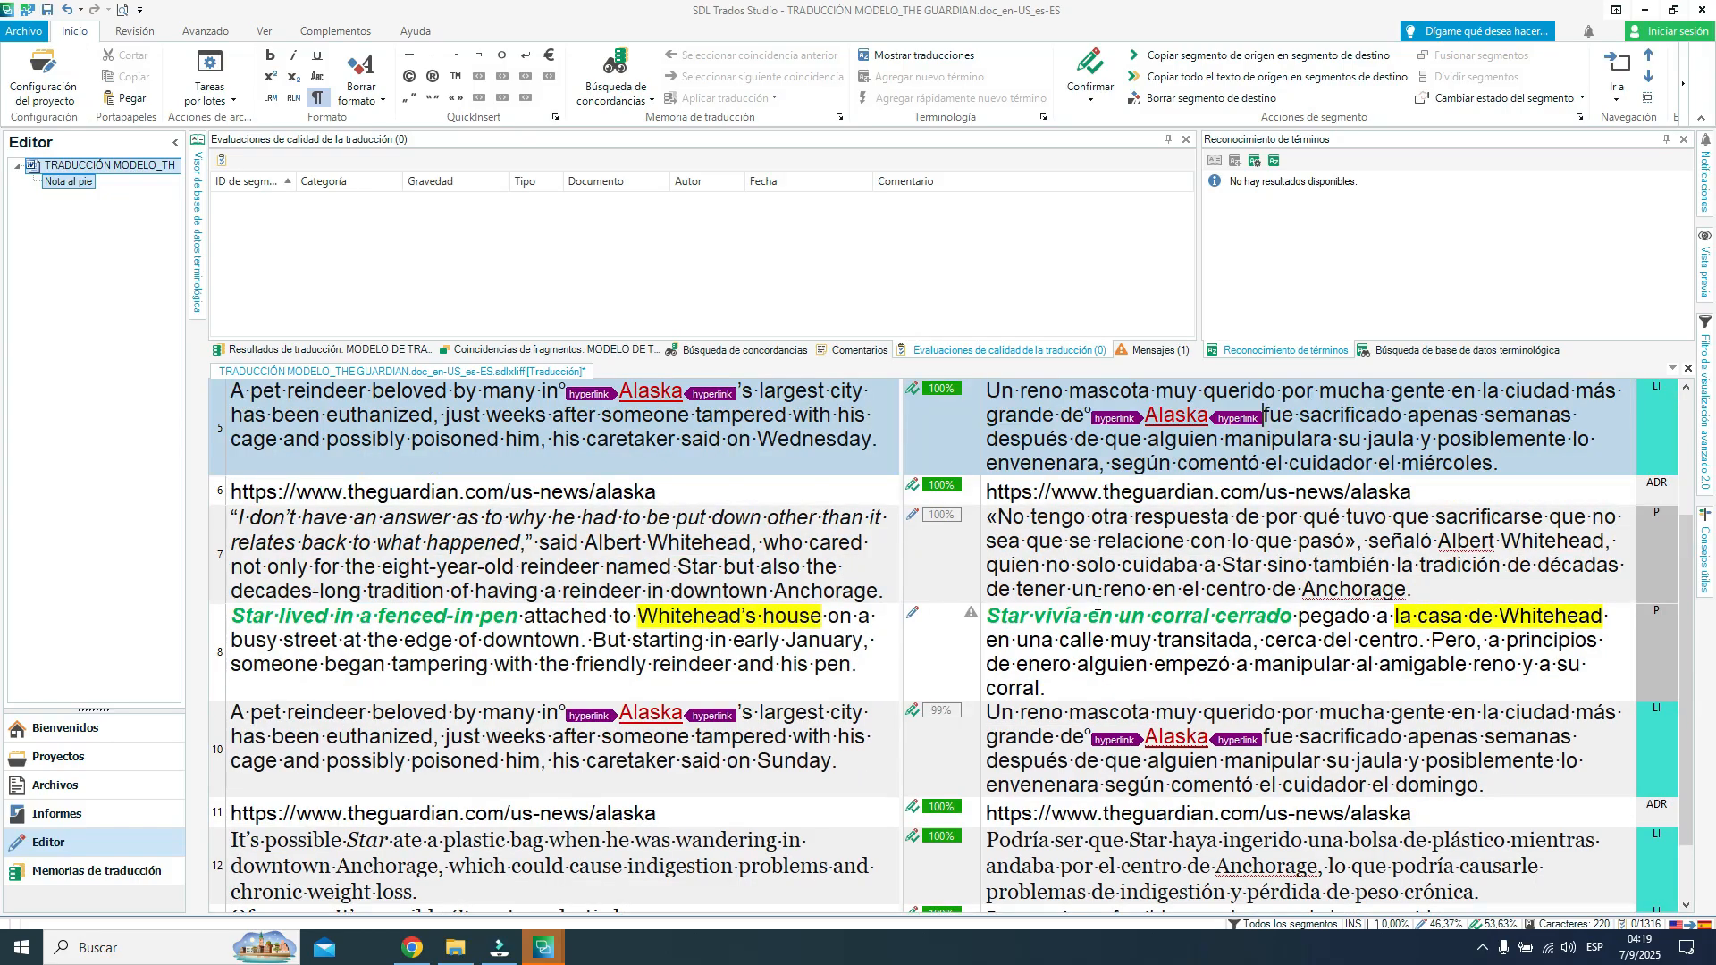
pyautogui.press('Right')
pyautogui.press('Right')
pyautogui.press('Right')
pyautogui.press('Right')
pyautogui.press('Right')
pyautogui.press('Right')
pyautogui.press('Right')
pyautogui.press('Right')
pyautogui.press('Right')
pyautogui.press('Right')
pyautogui.press('Delete')
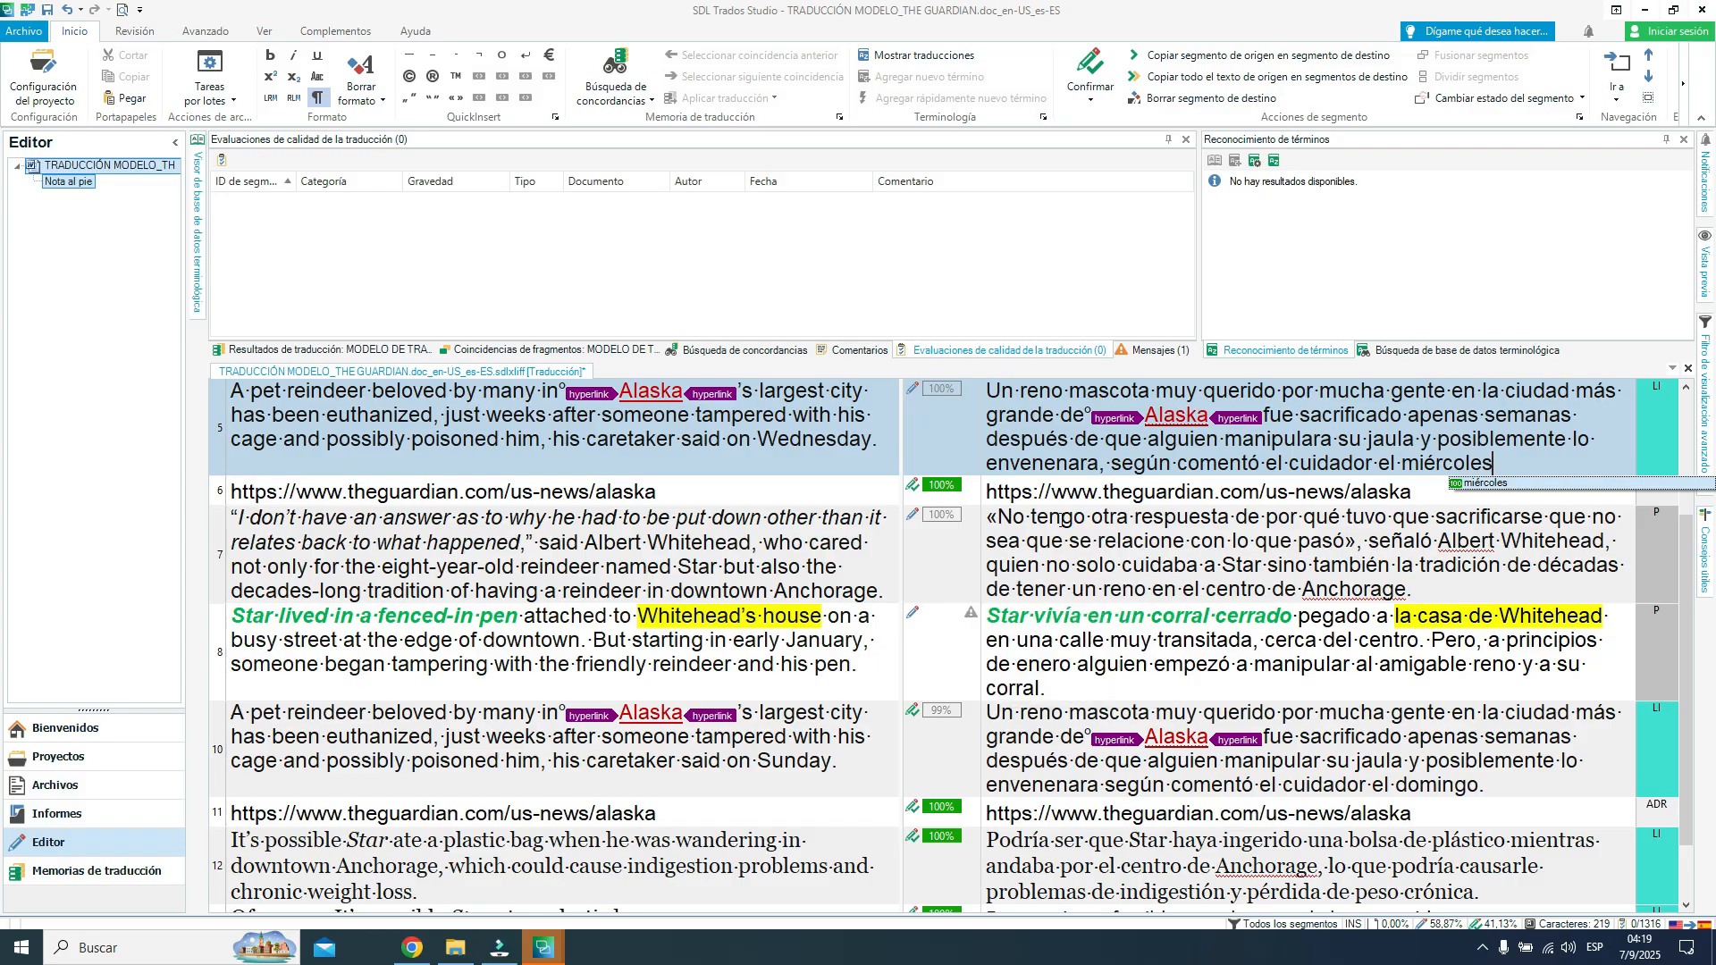
pyautogui.click(1067, 463)
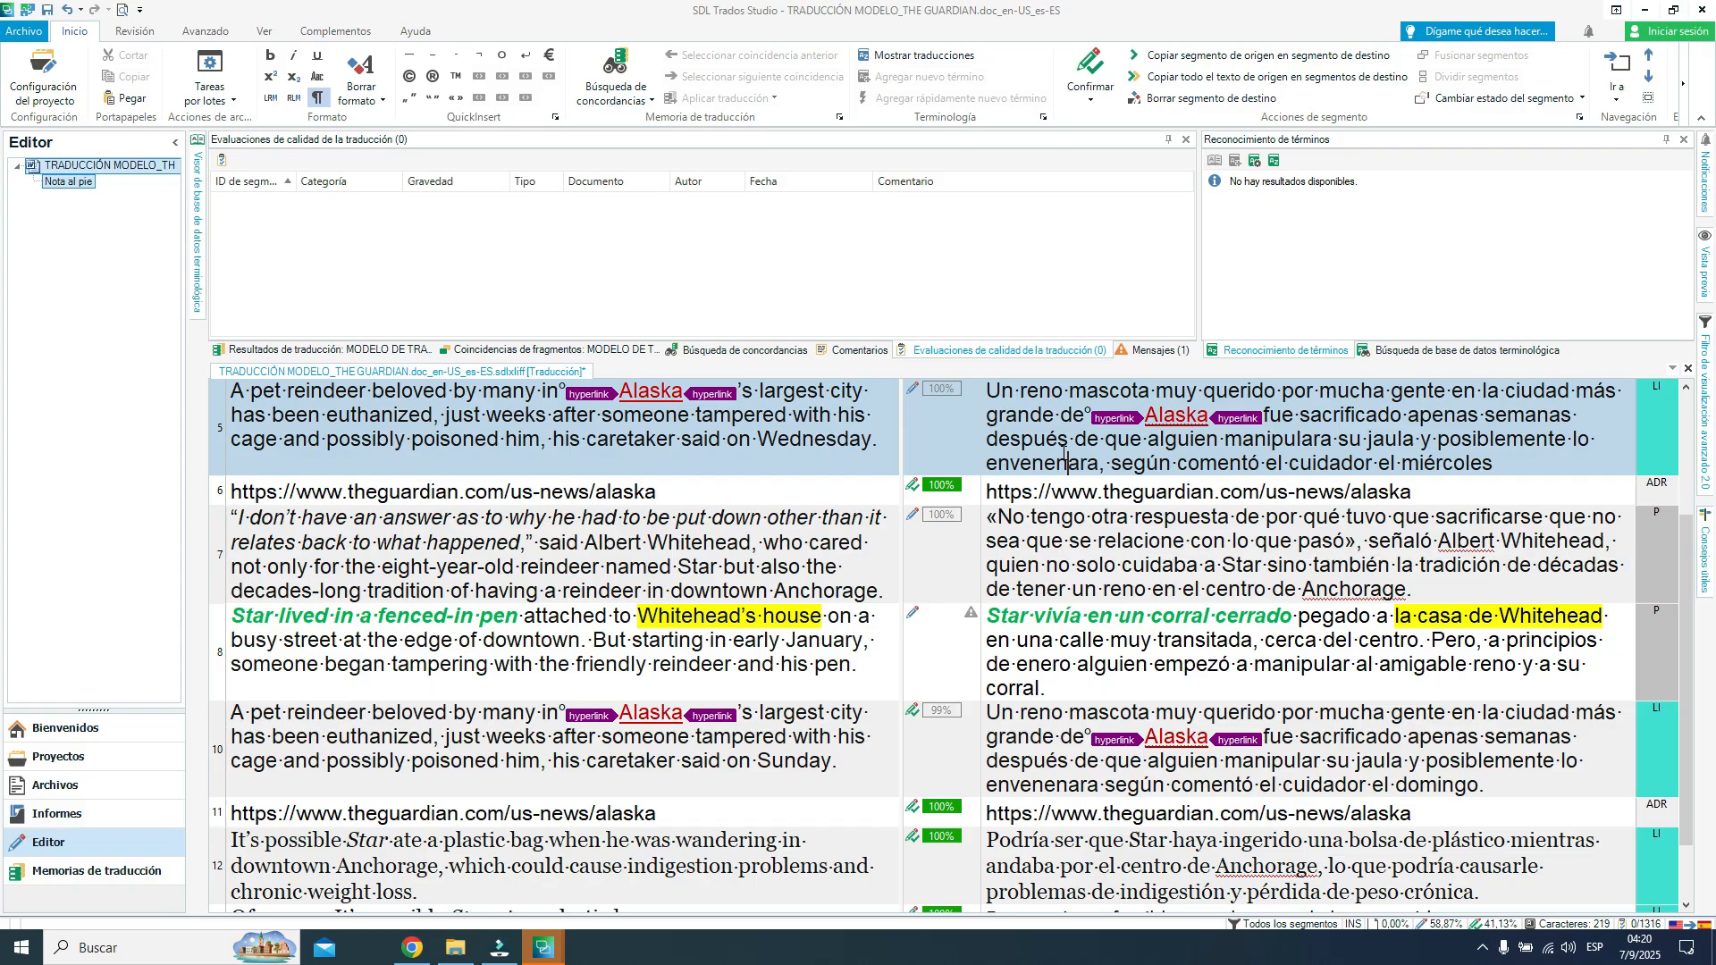
# Reconfirm the edited segments 5, 7 and 8 and save the bilingual document.
pyautogui.scroll(3, 1065, 459)
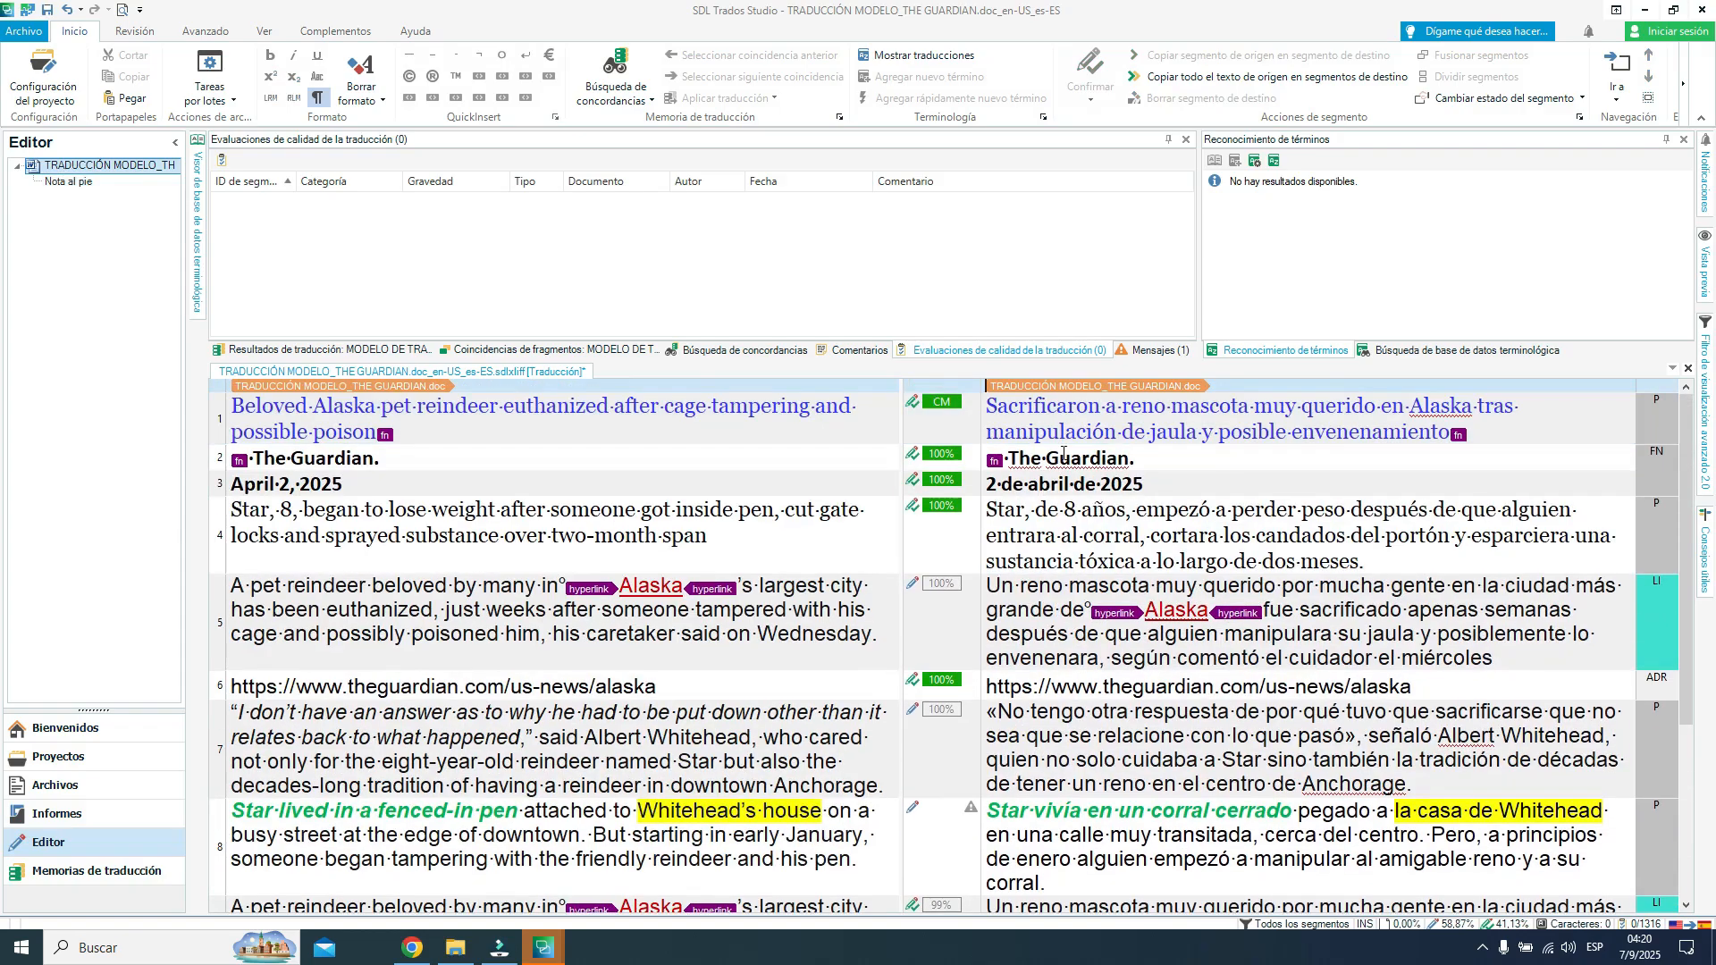
pyautogui.press('Down')
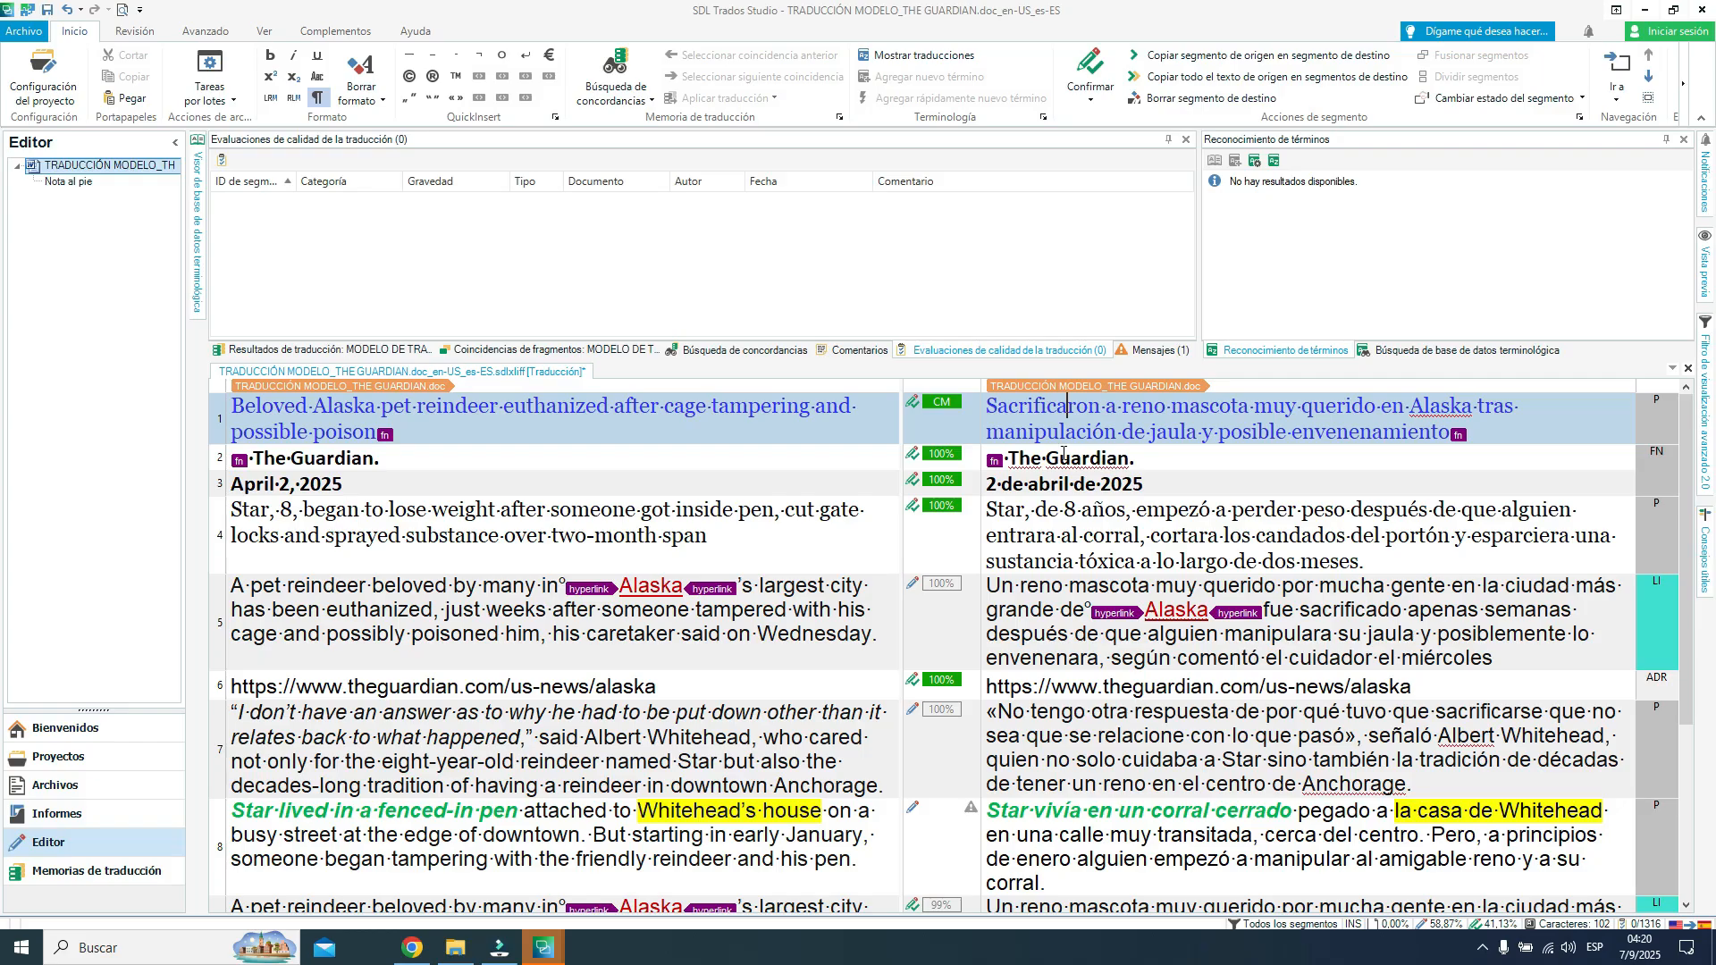
pyautogui.hotkey('ctrl', 'Return')
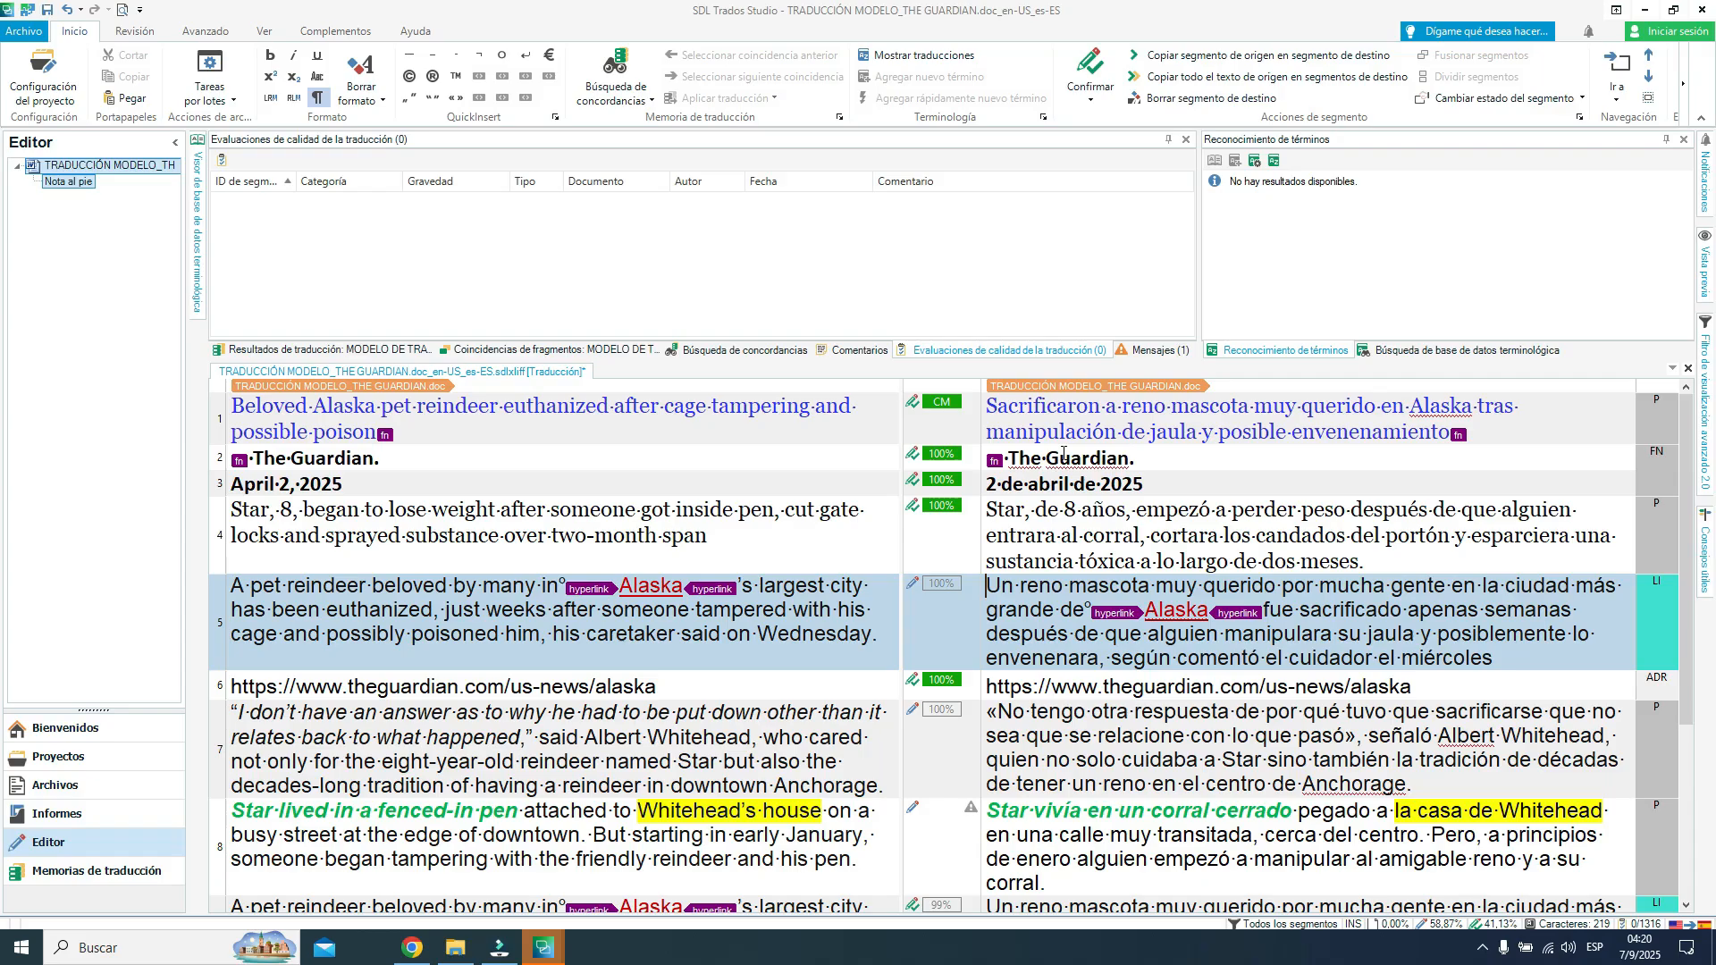
pyautogui.hotkey('ctrl', 'Return')
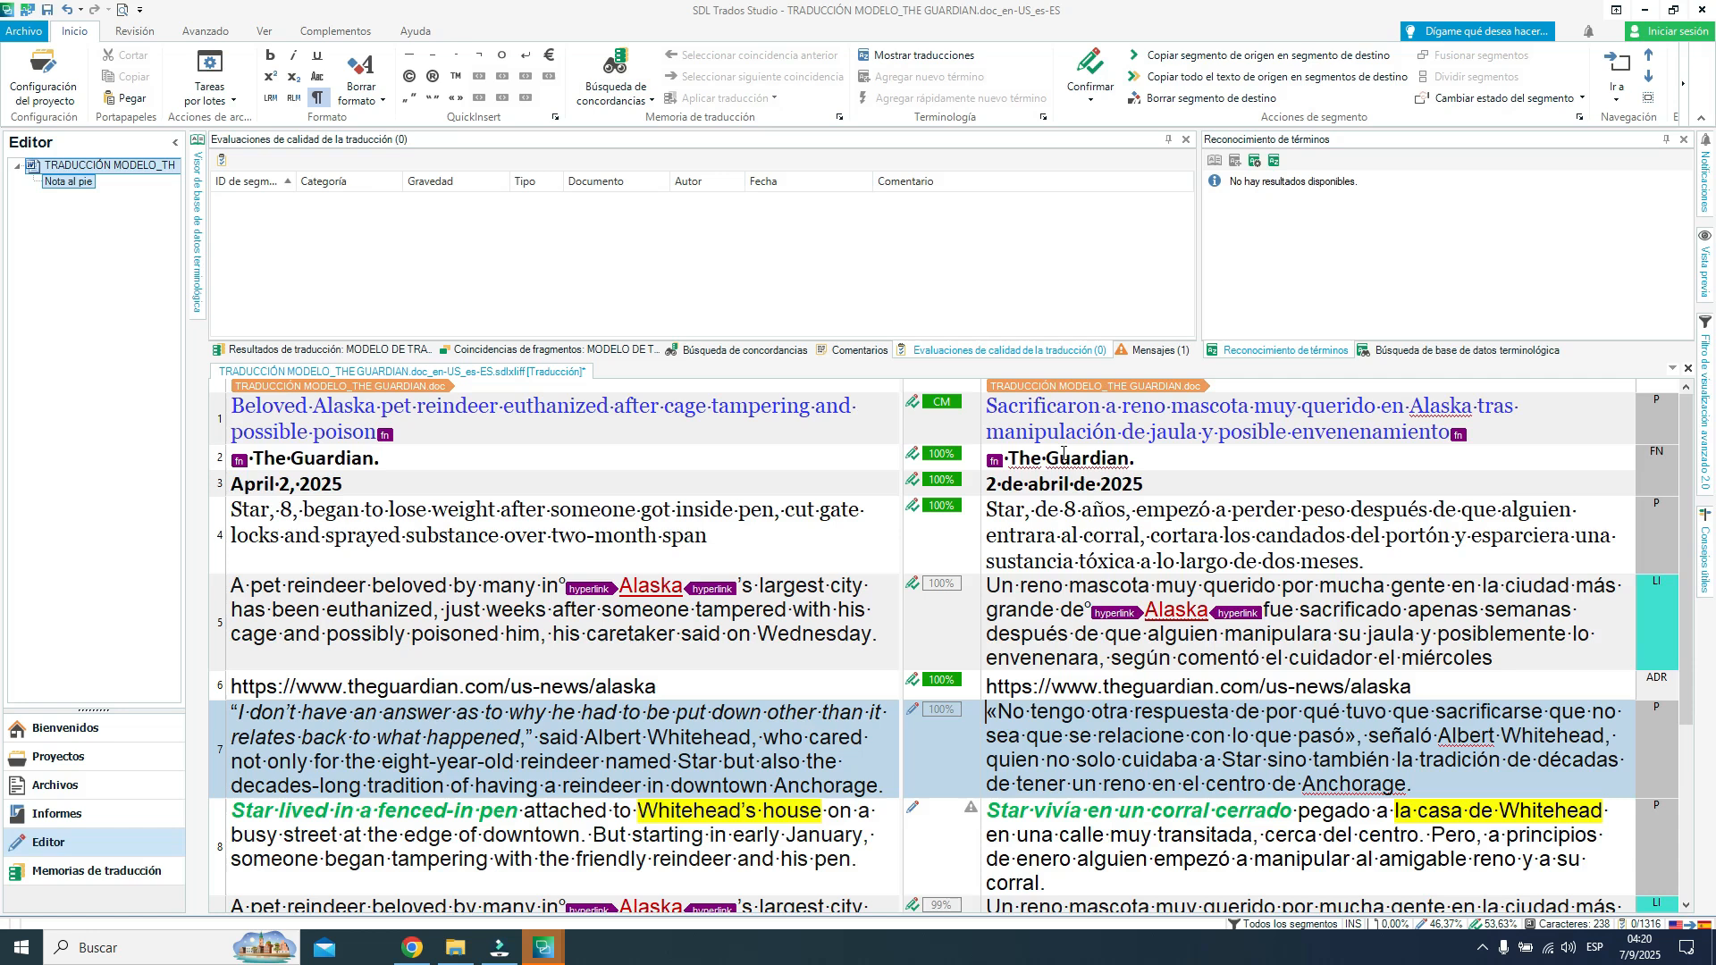
pyautogui.hotkey('ctrl', 'Return')
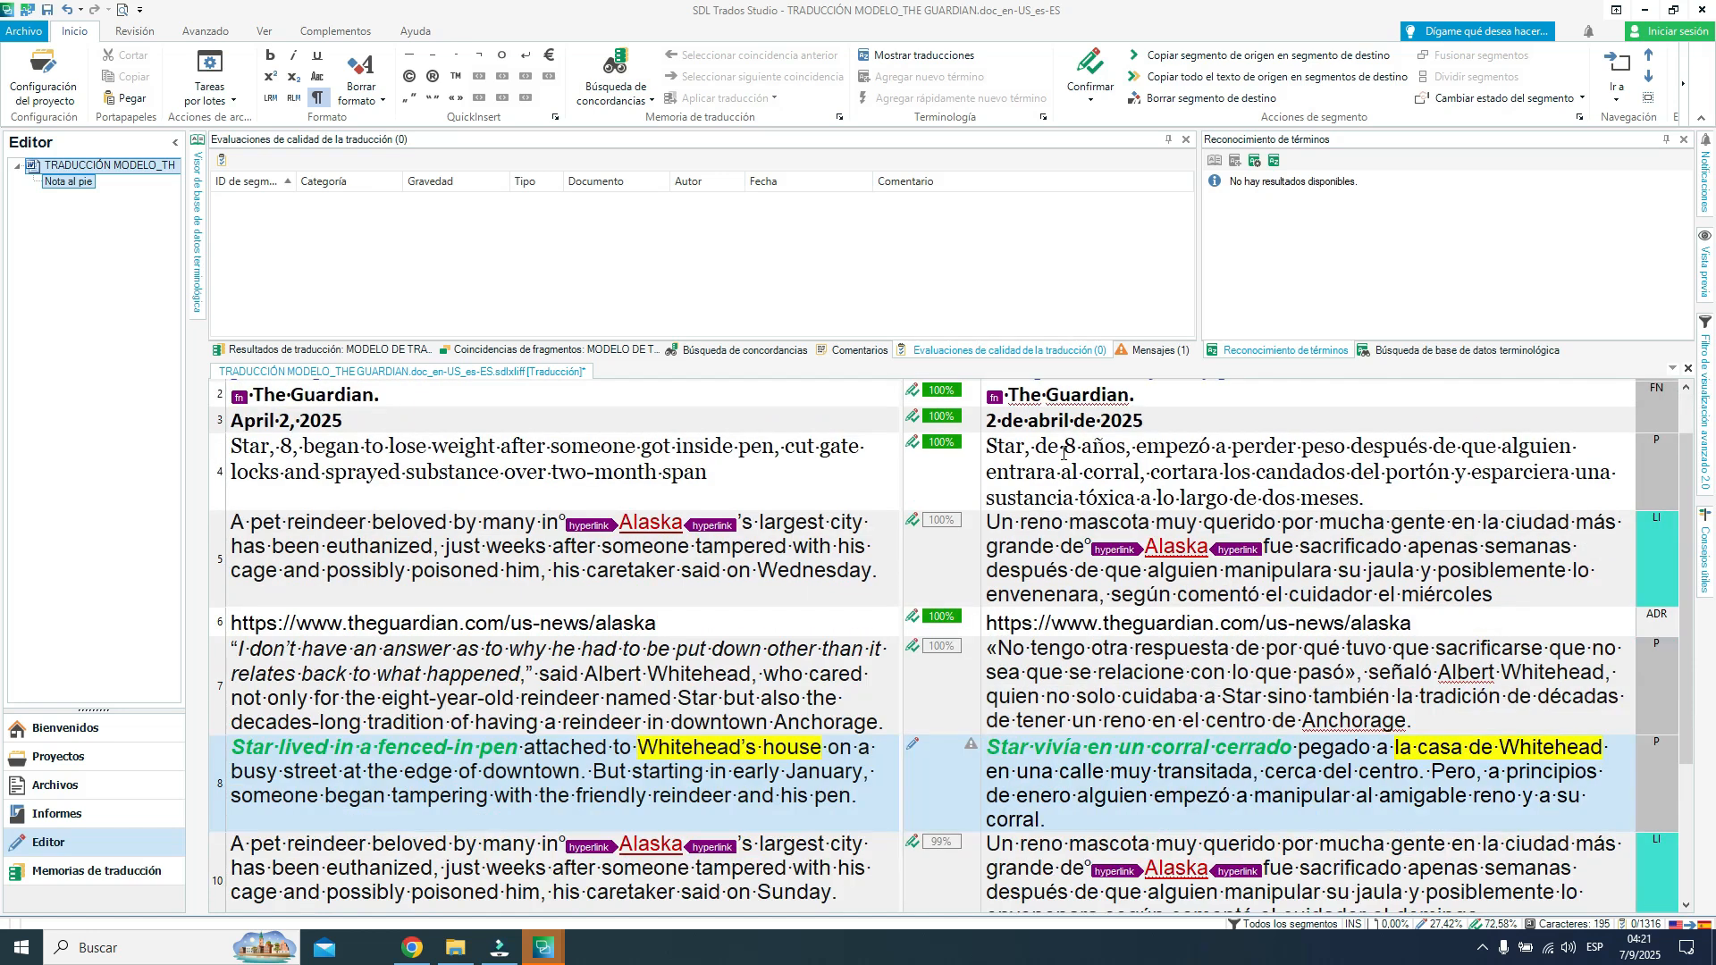
pyautogui.hotkey('ctrl', 'Return')
pyautogui.click(47, 12)
# Save the target document in the TRADOS VIDEOCLASE folder under the name "TRADUCCION PARA CLIENTE. TRADOS".
pyautogui.click(31, 32)
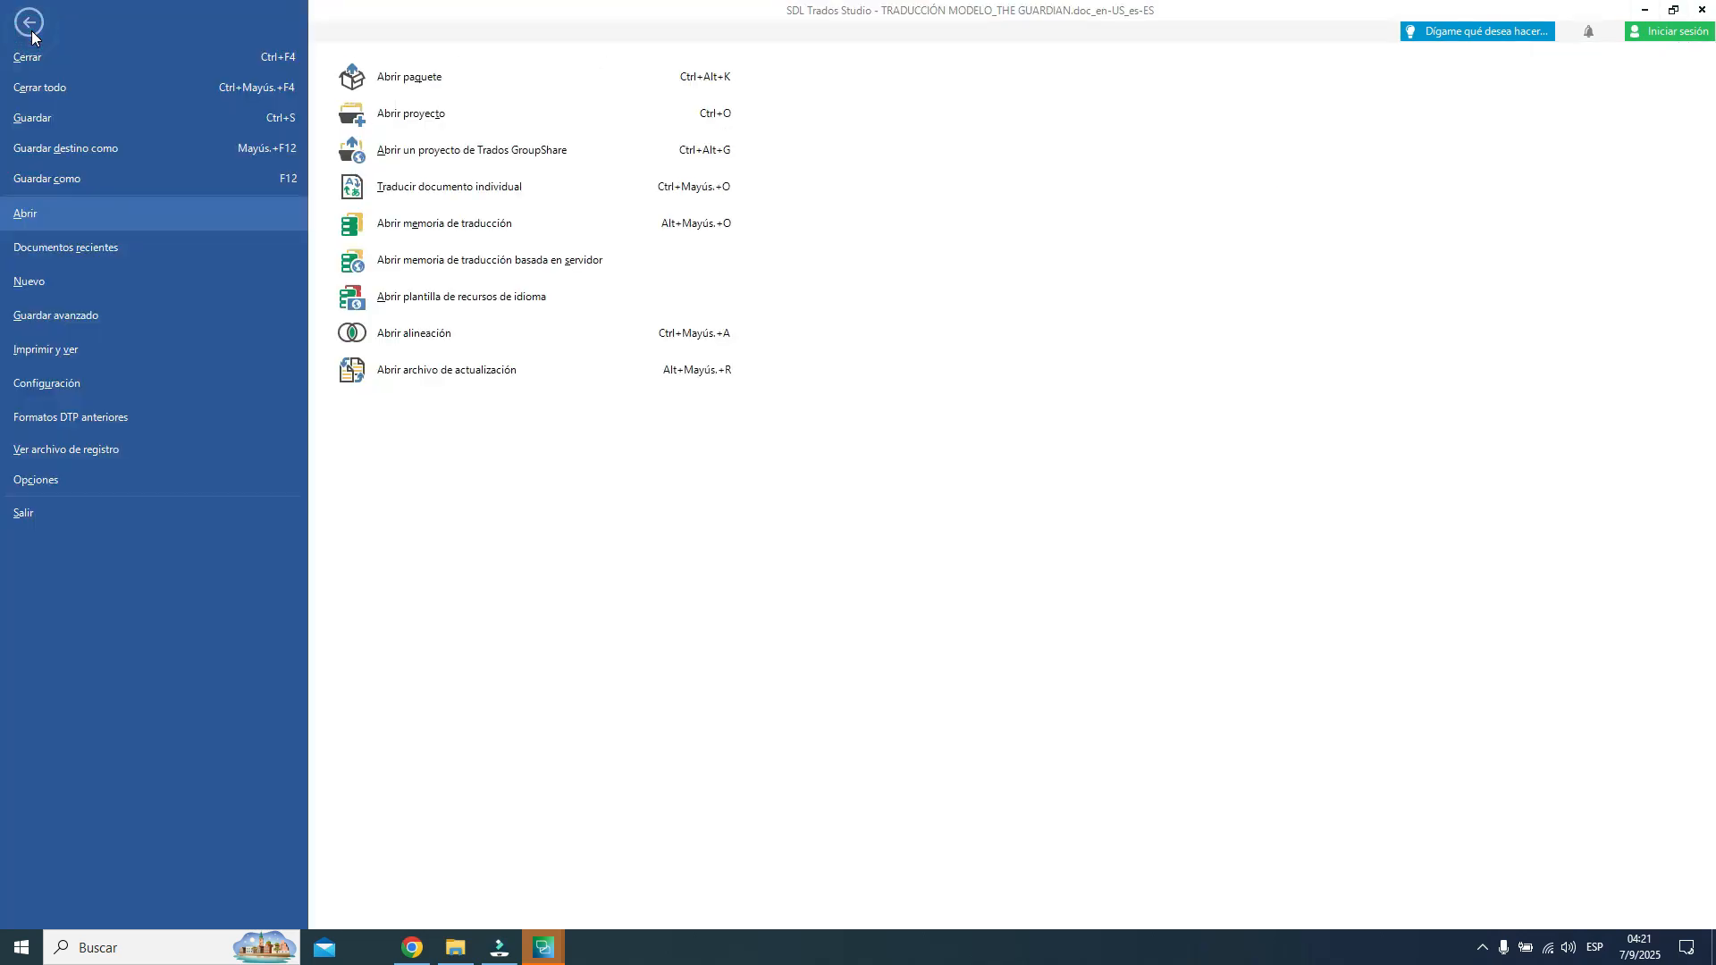
pyautogui.click(78, 150)
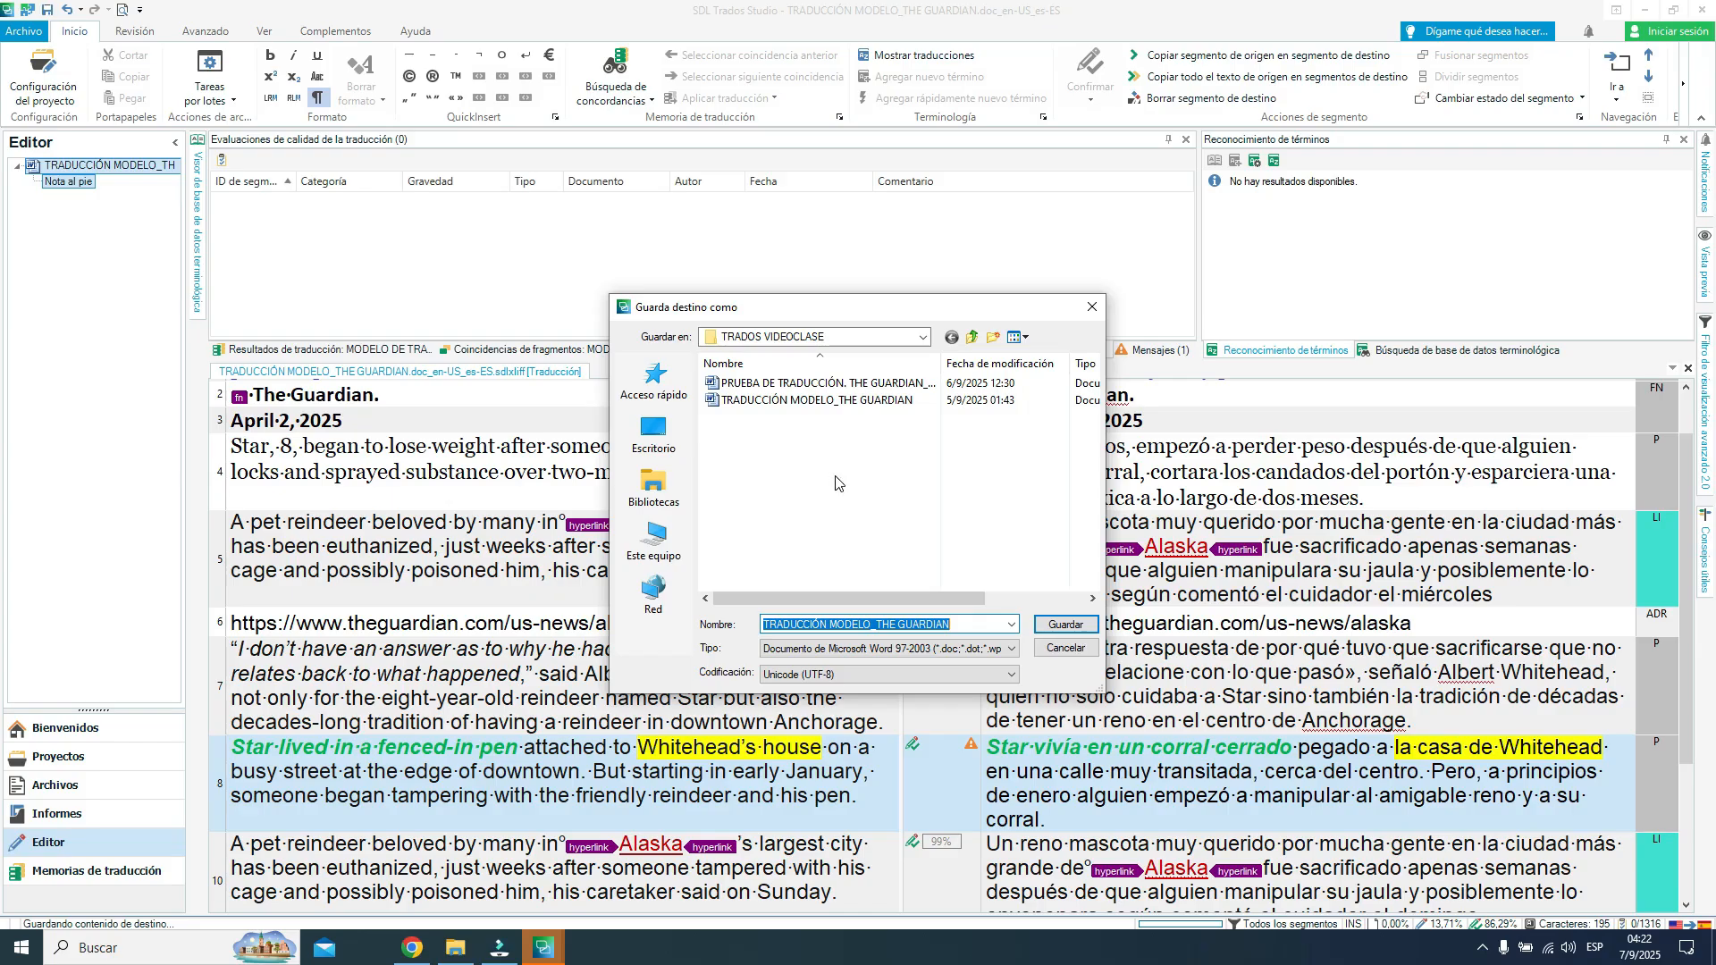
pyautogui.click(989, 623)
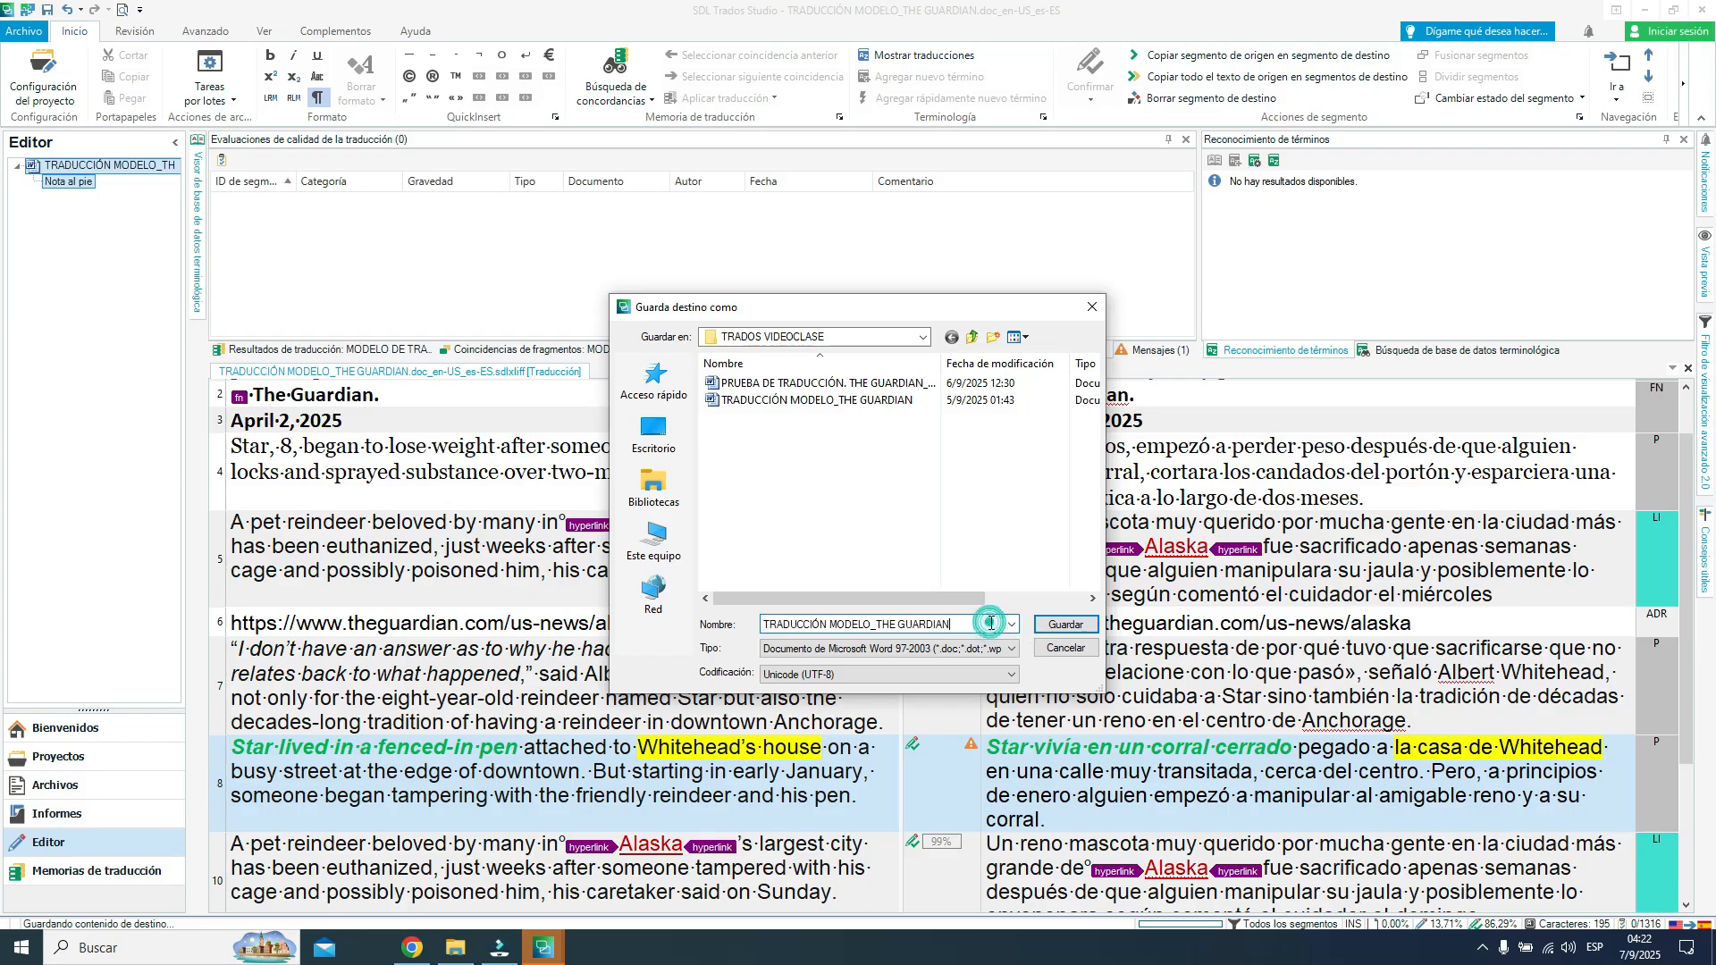
pyautogui.press('BackSpace')
pyautogui.press('BackSpace')
pyautogui.press('BackSpace')
pyautogui.press('BackSpace')
pyautogui.press('BackSpace')
pyautogui.press('BackSpace')
pyautogui.press('BackSpace')
pyautogui.press('BackSpace')
pyautogui.press('BackSpace')
pyautogui.press('BackSpace')
pyautogui.press('BackSpace')
pyautogui.press('BackSpace')
pyautogui.press('BackSpace')
pyautogui.press('BackSpace')
pyautogui.press('BackSpace')
pyautogui.press('BackSpace')
pyautogui.press('BackSpace')
pyautogui.press('BackSpace')
pyautogui.press('BackSpace')
pyautogui.press('BackSpace')
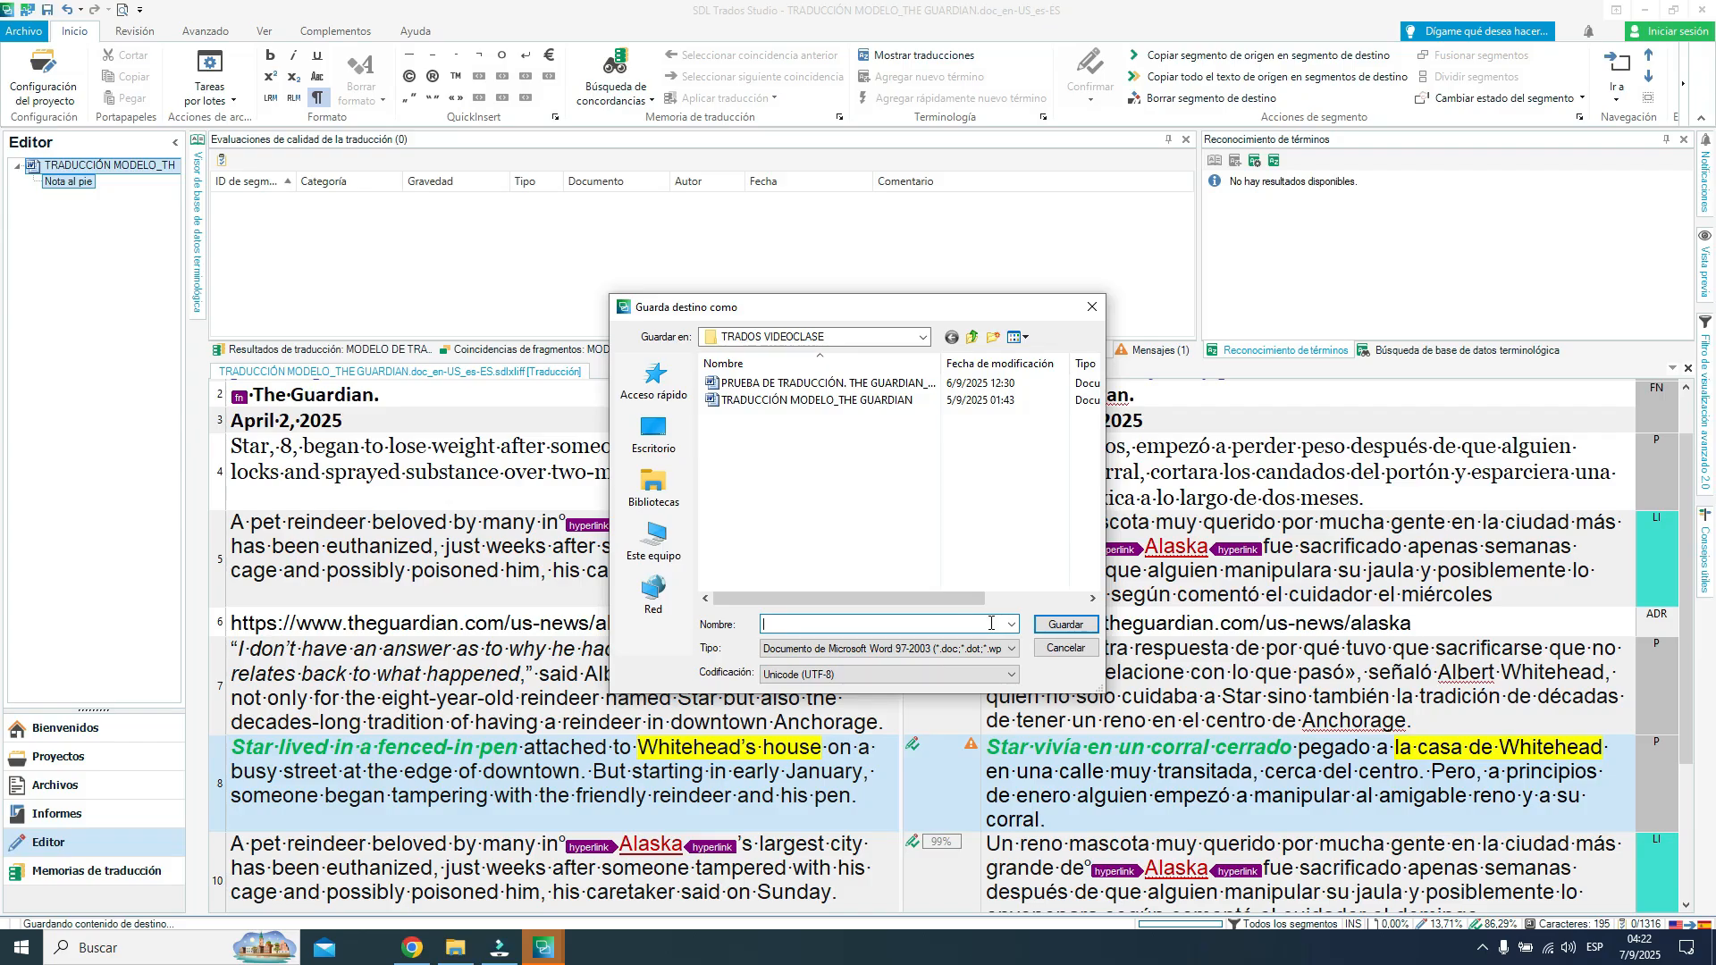
pyautogui.write('TRA')
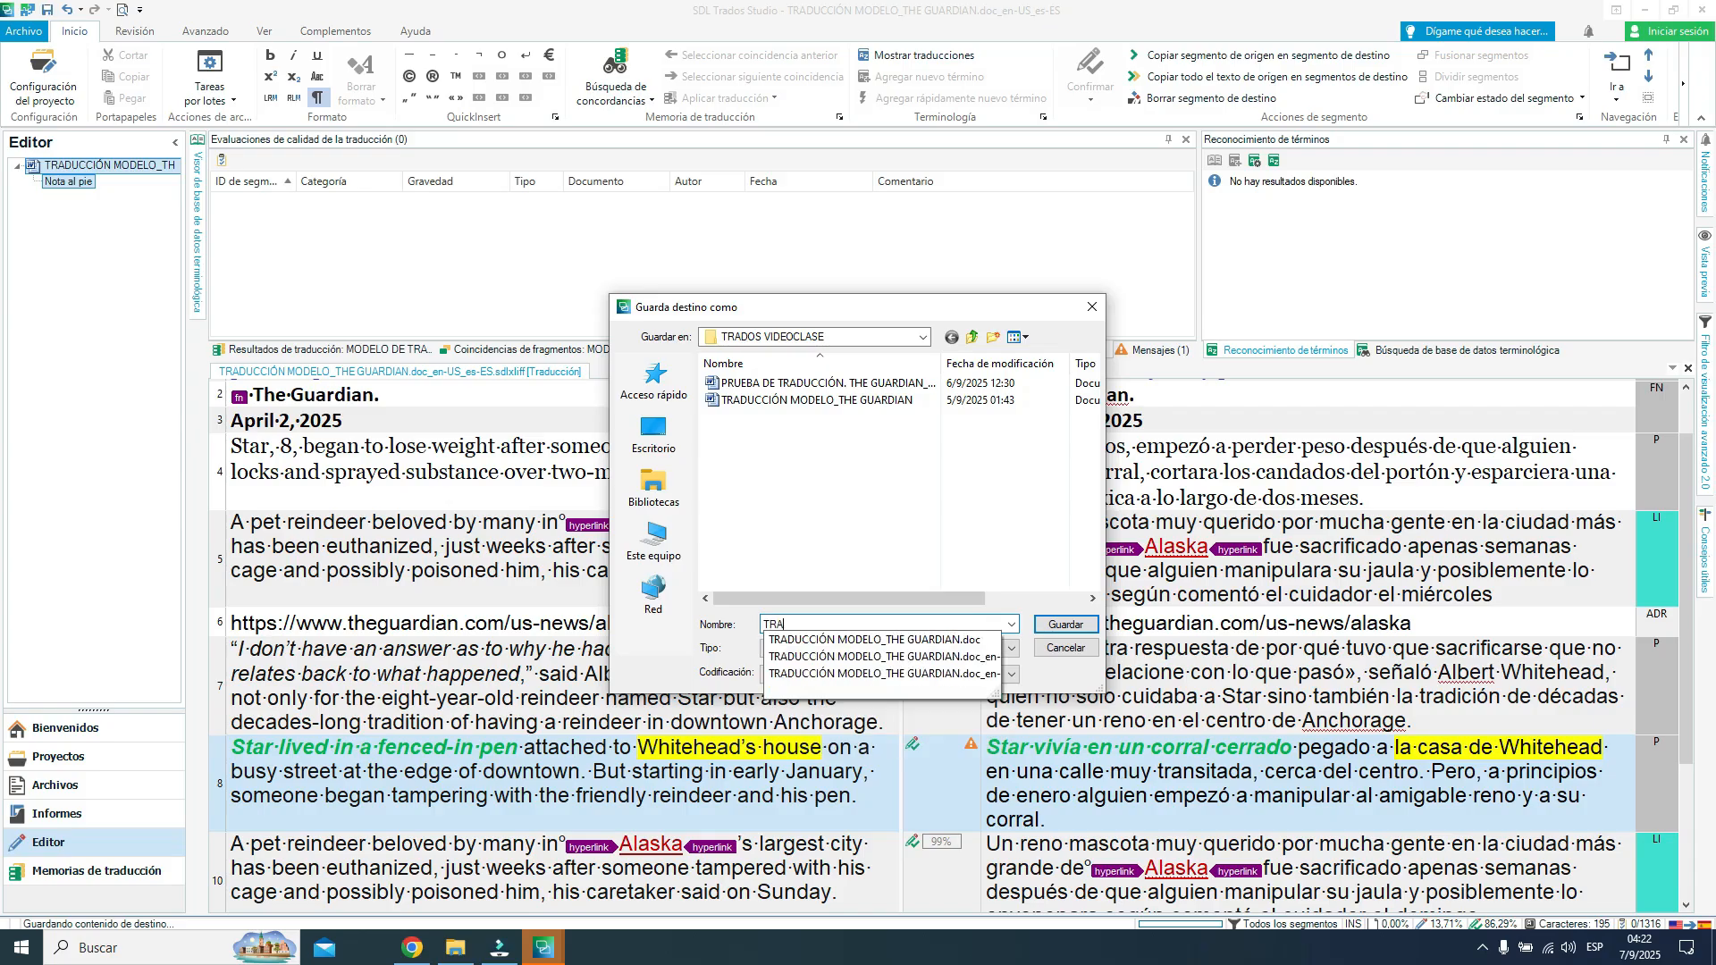
pyautogui.write('DUCCION PARA CLIENTE')
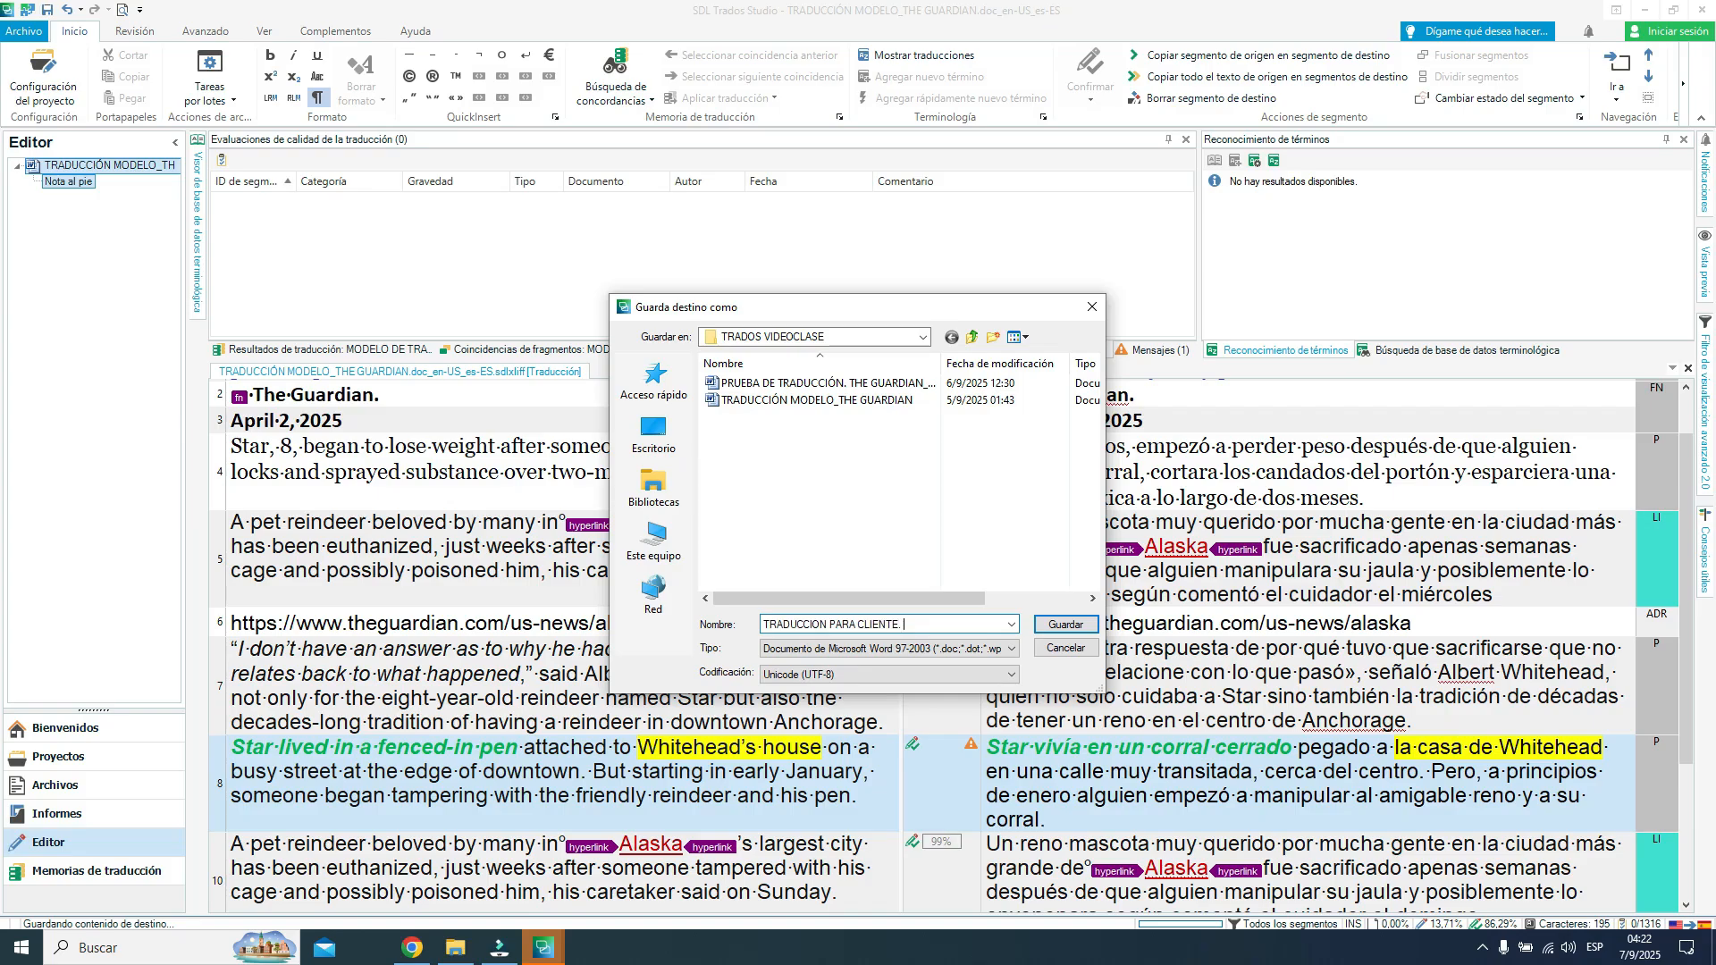
pyautogui.write('. TRADOS')
pyautogui.click(1059, 625)
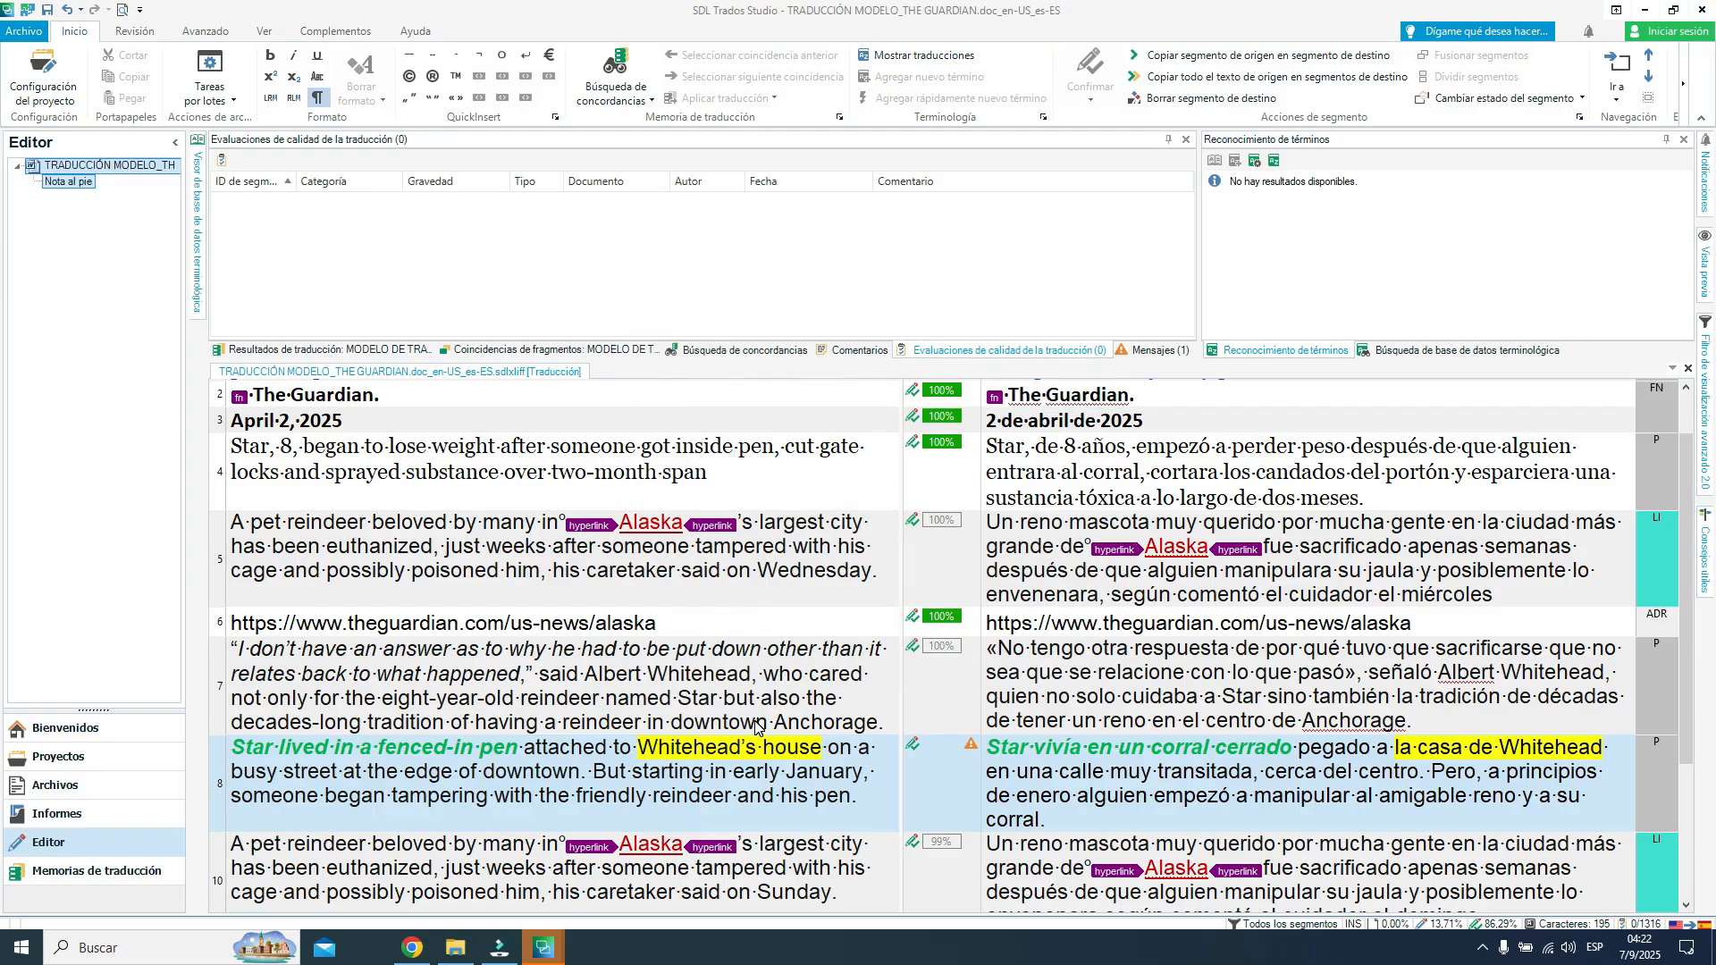
# Switch to File Explorer and open "TRADUCCION PARA CLIENTE. TRADOS" from the TRADOS VIDEOCLASE folder on drive C: in Word.
pyautogui.click(453, 951)
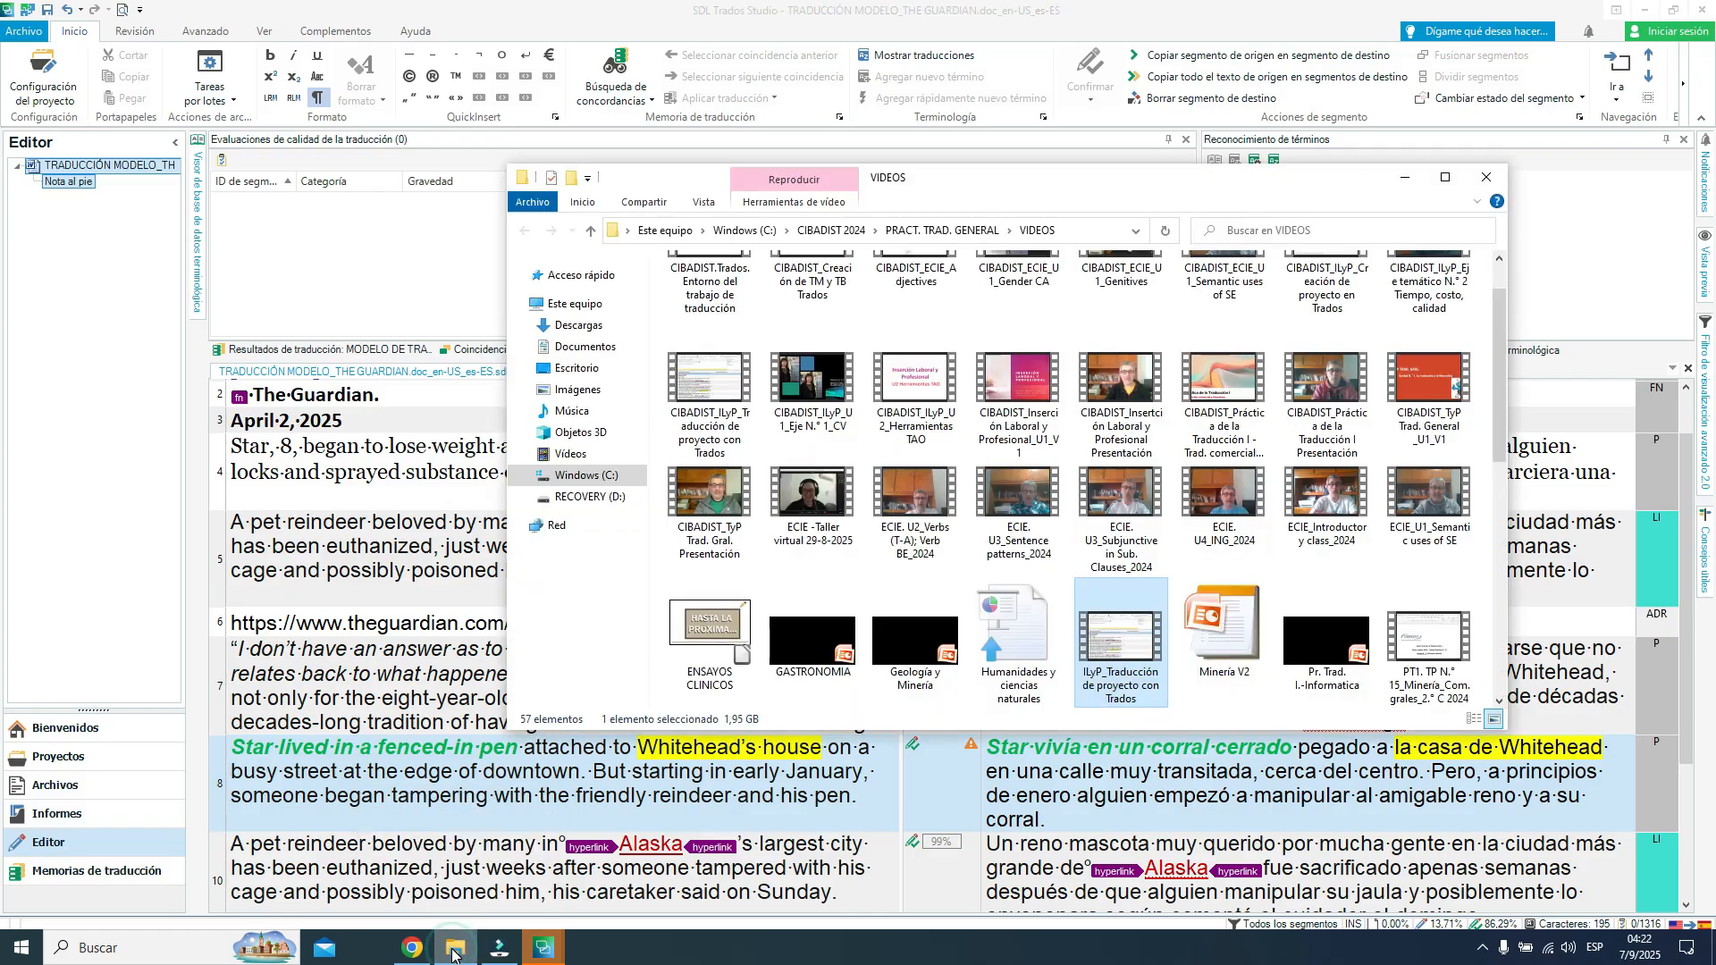
pyautogui.click(616, 485)
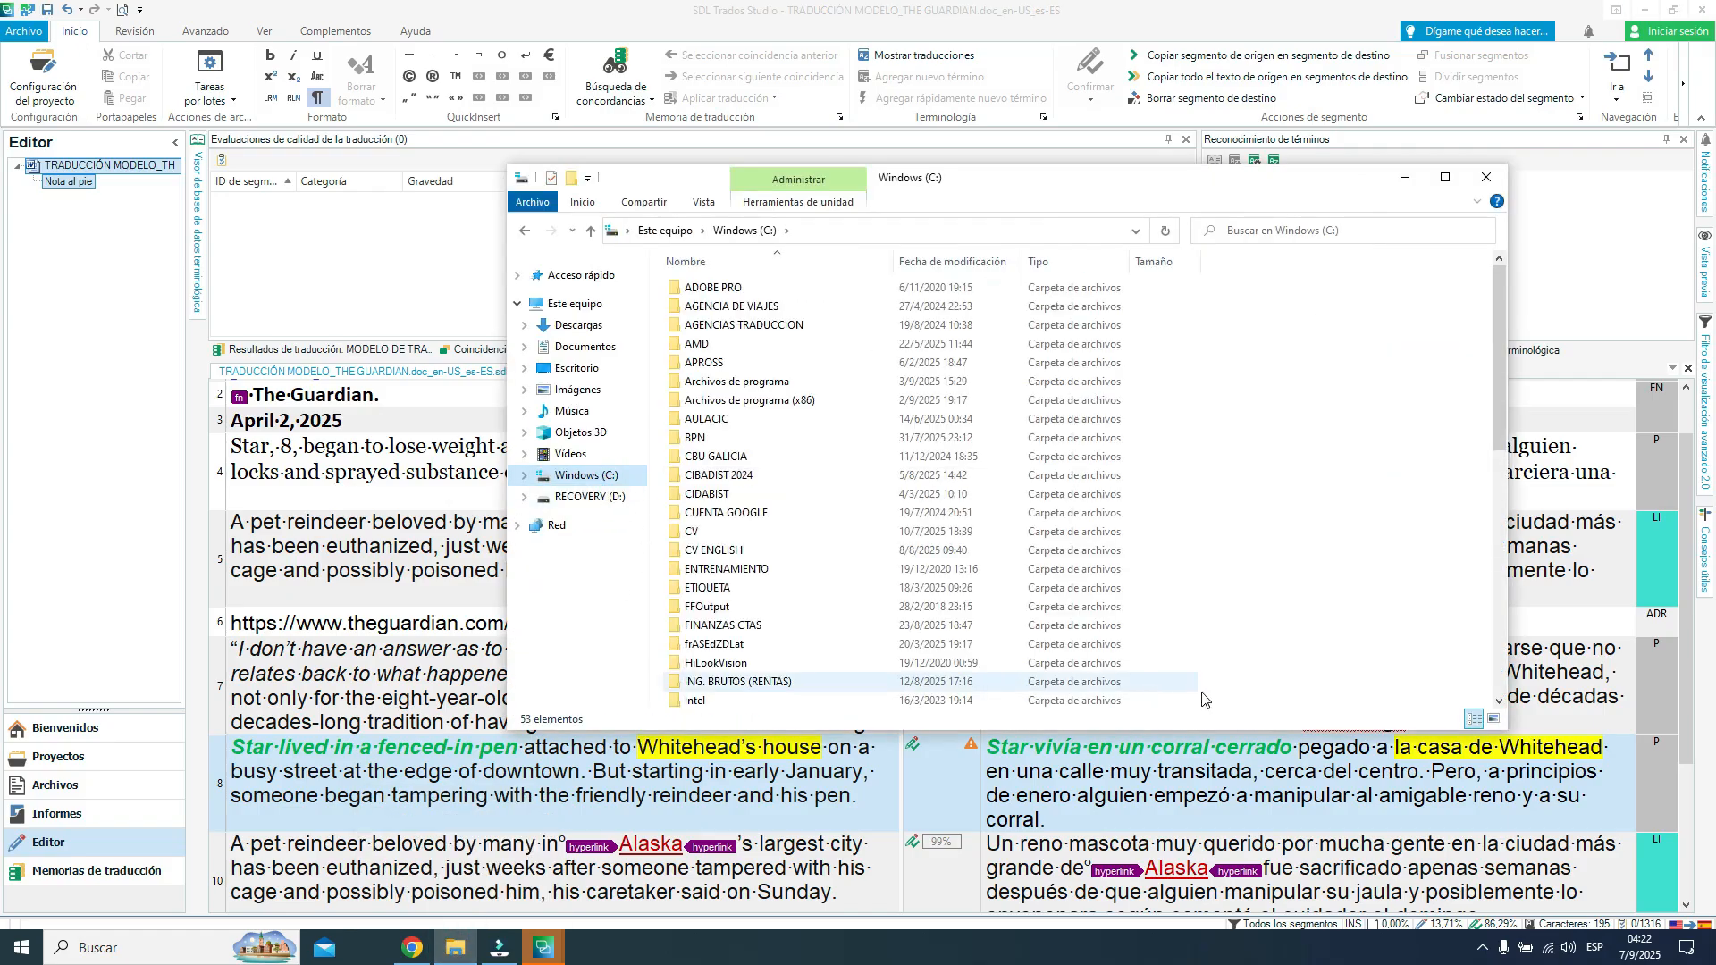
pyautogui.click(1500, 642)
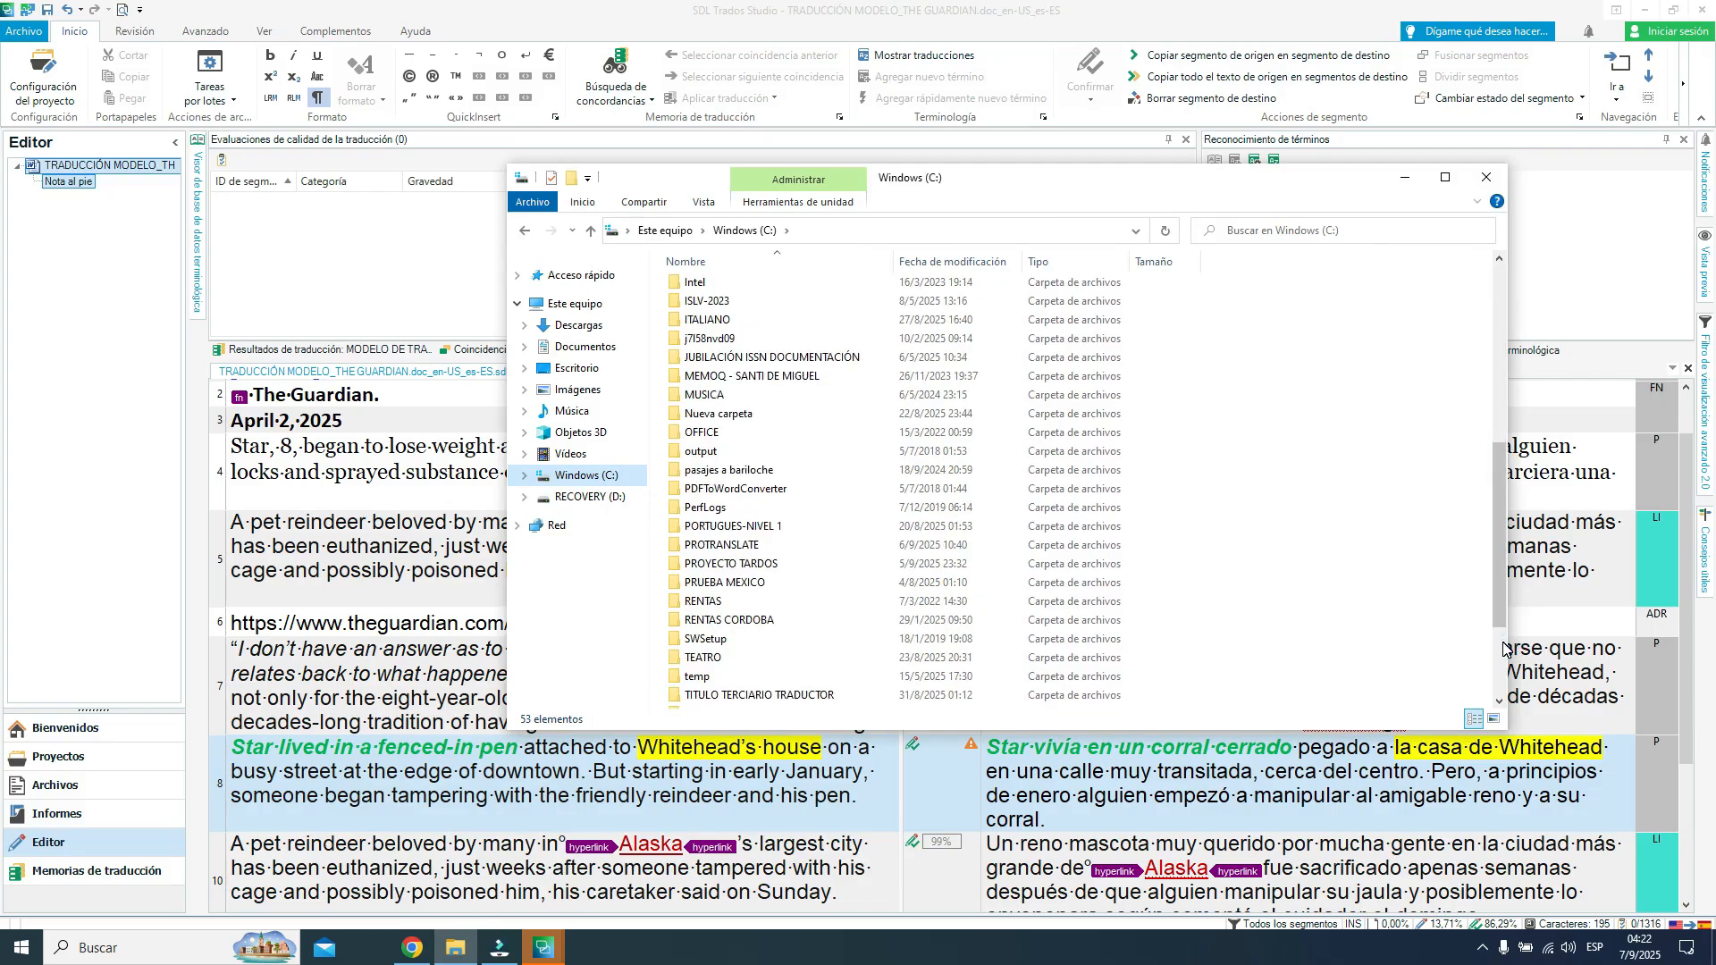
pyautogui.click(1504, 648)
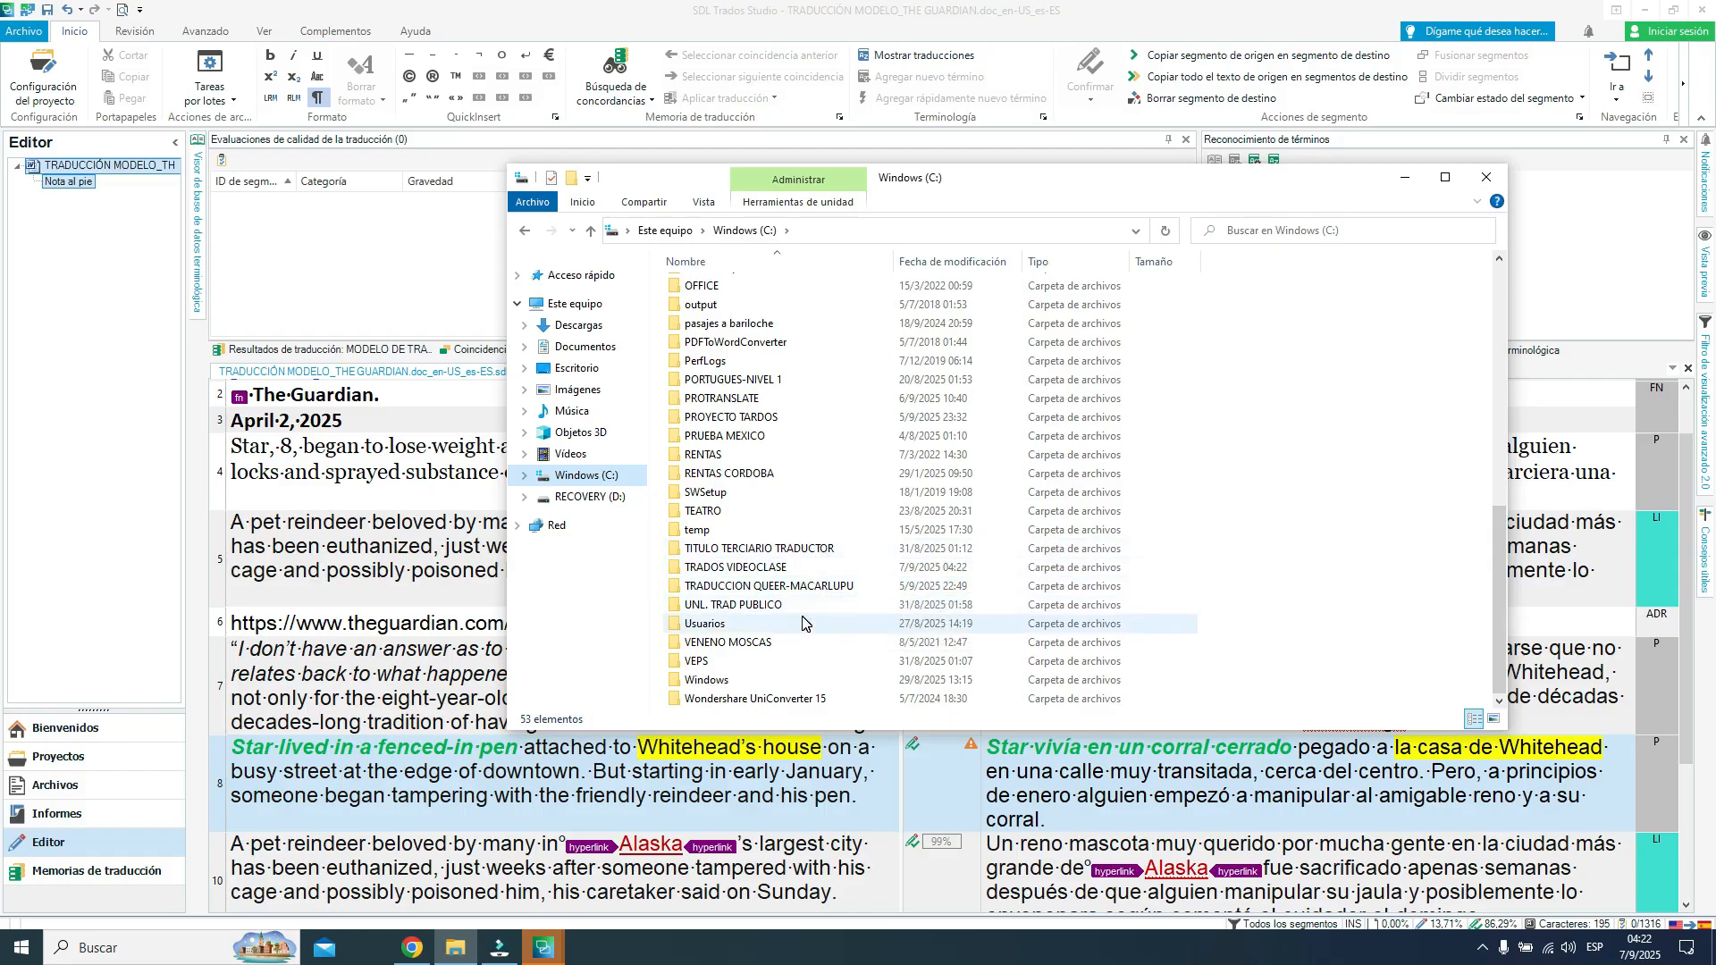
pyautogui.doubleClick(796, 568)
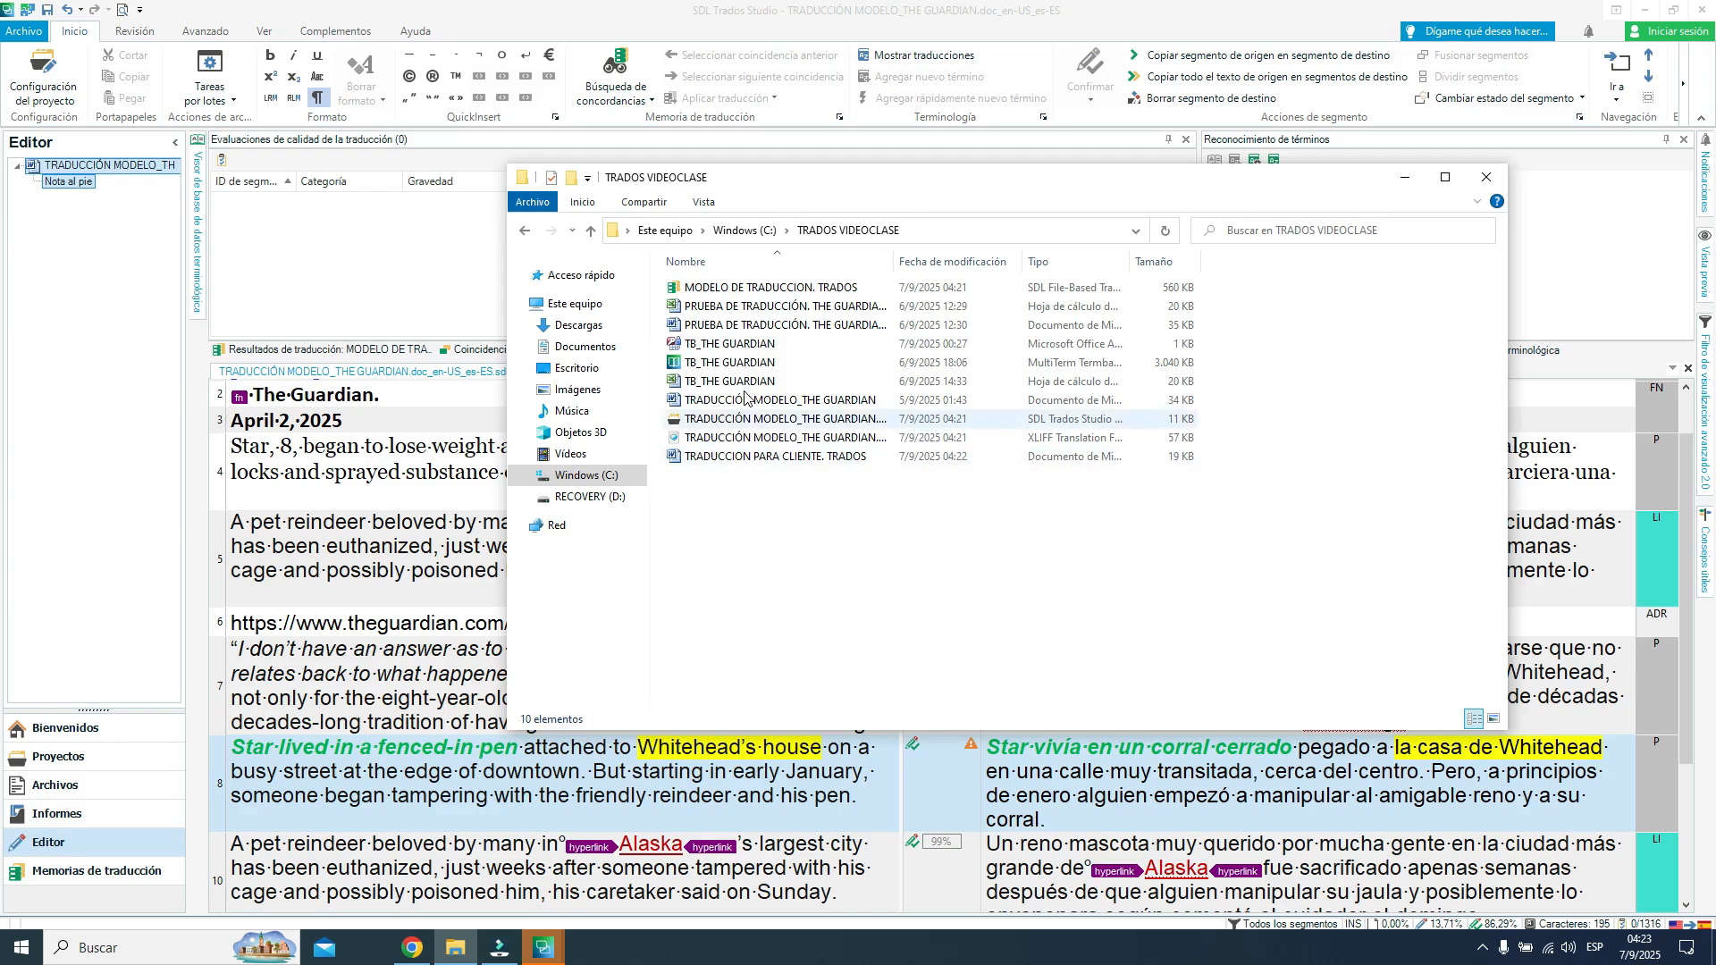
pyautogui.doubleClick(727, 457)
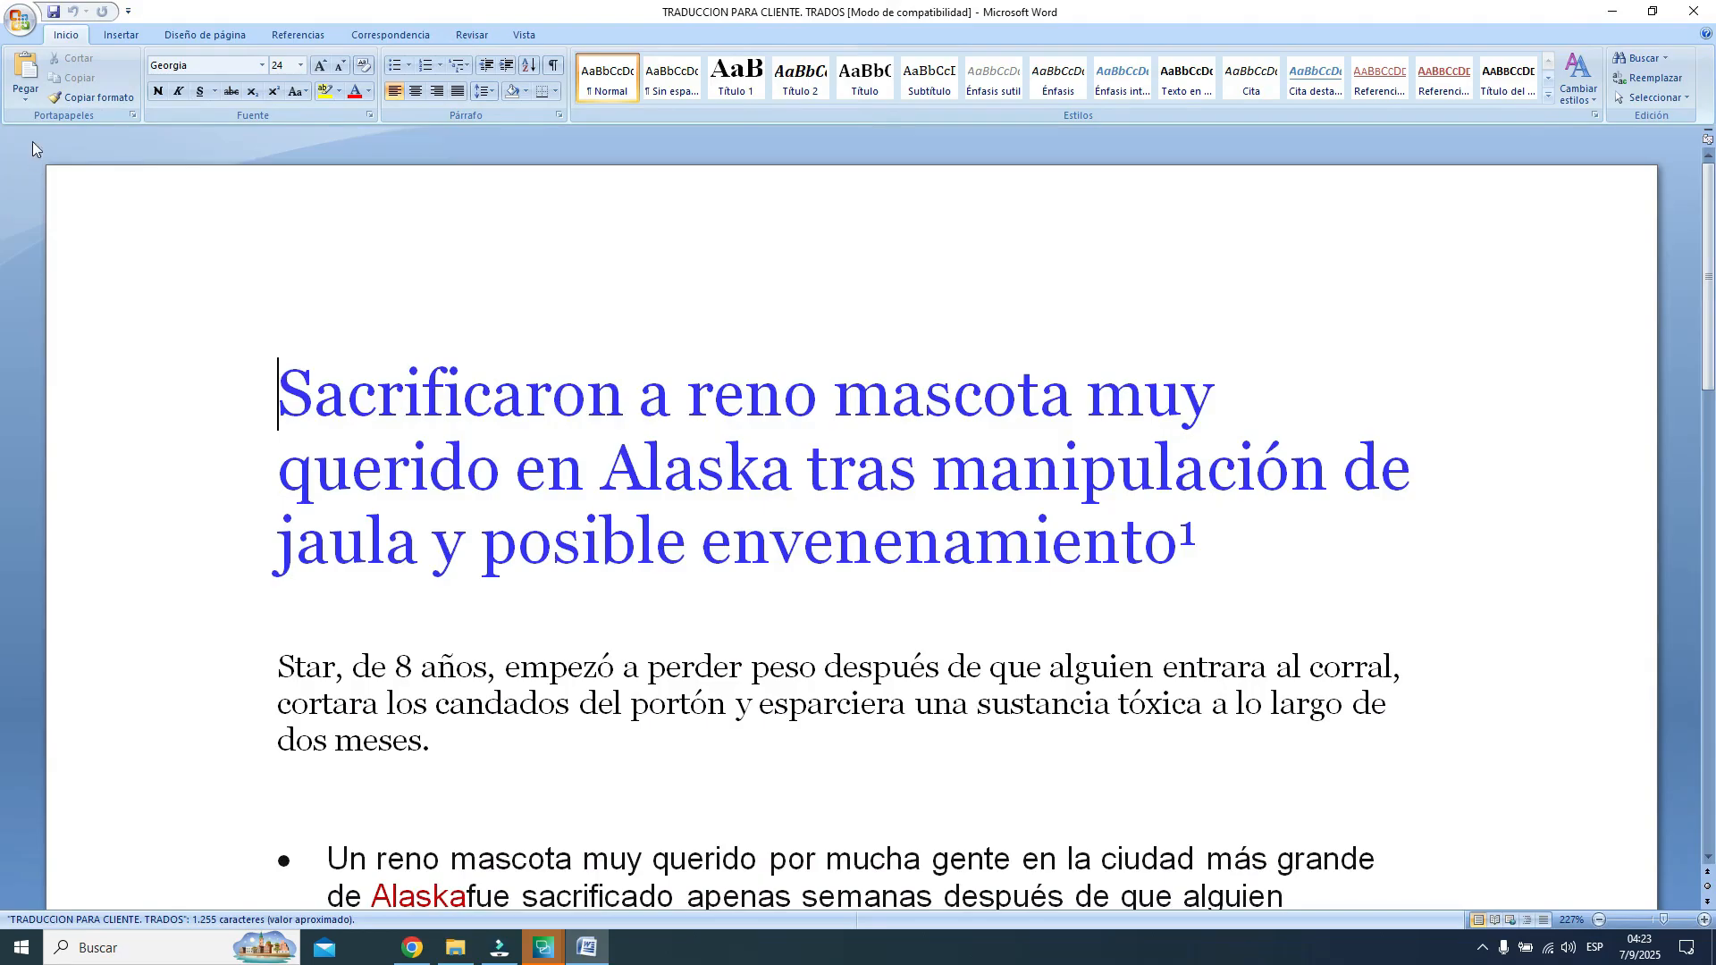
# Open the source document "TRADUCCIÓN MODELO_THE GUARDIAN" from the TRADOS VIDEOCLASE folder on drive C:.
pyautogui.click(16, 18)
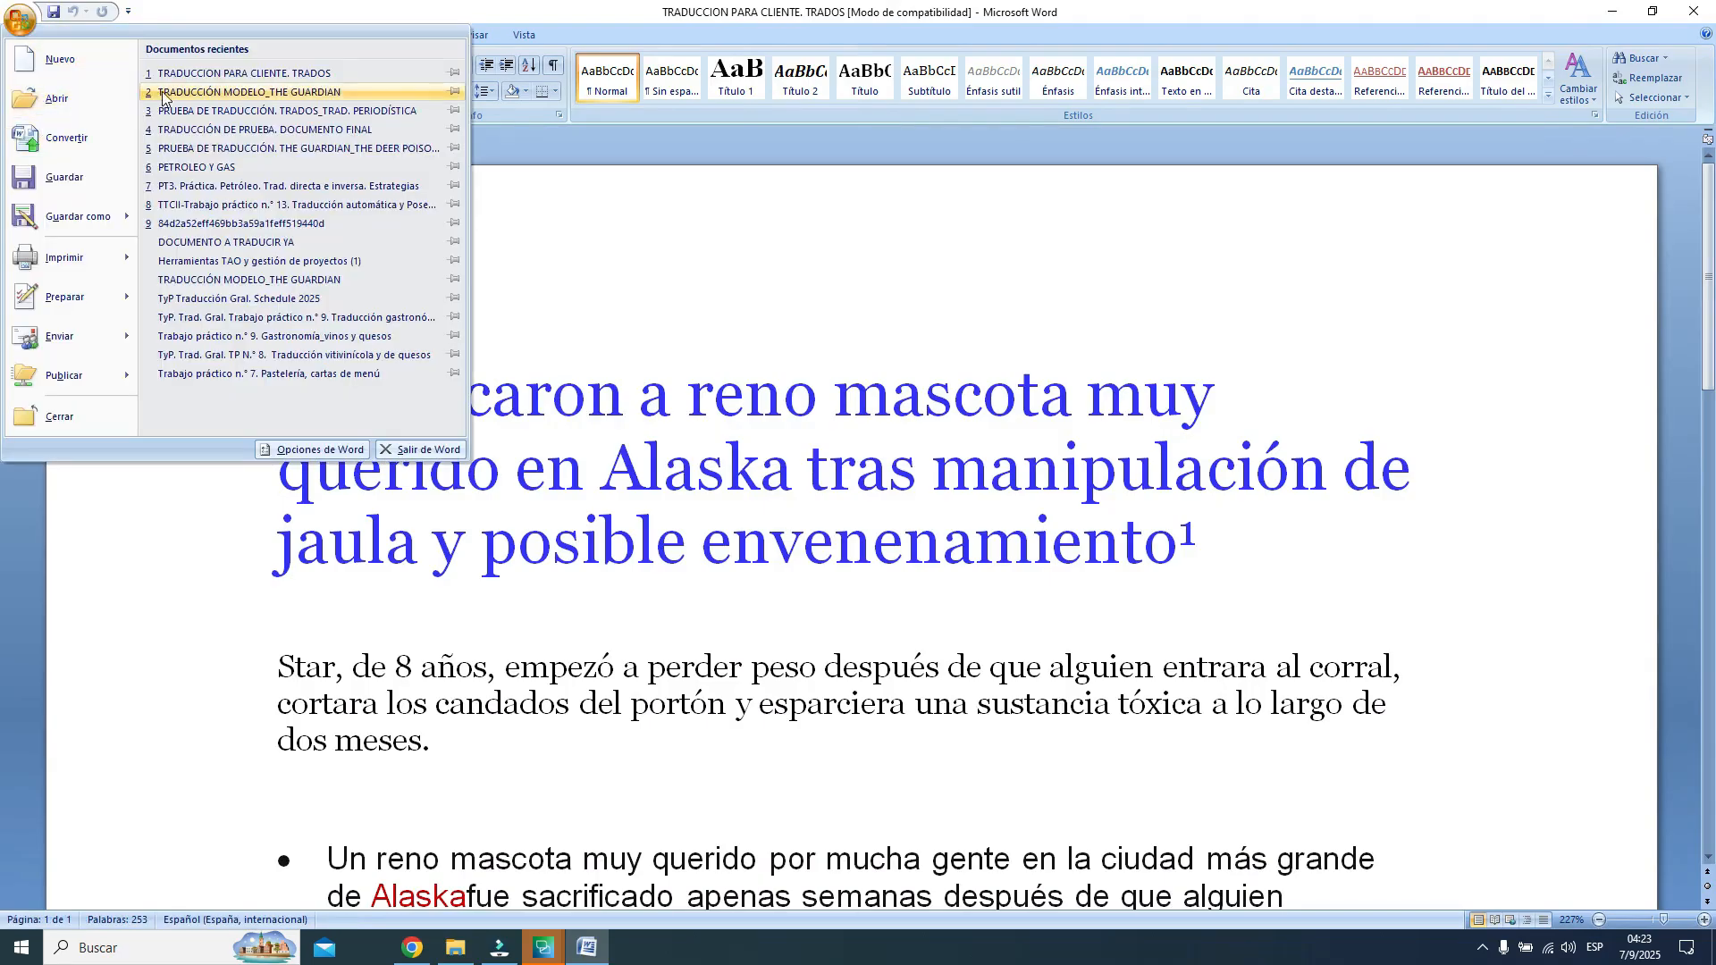
pyautogui.click(91, 110)
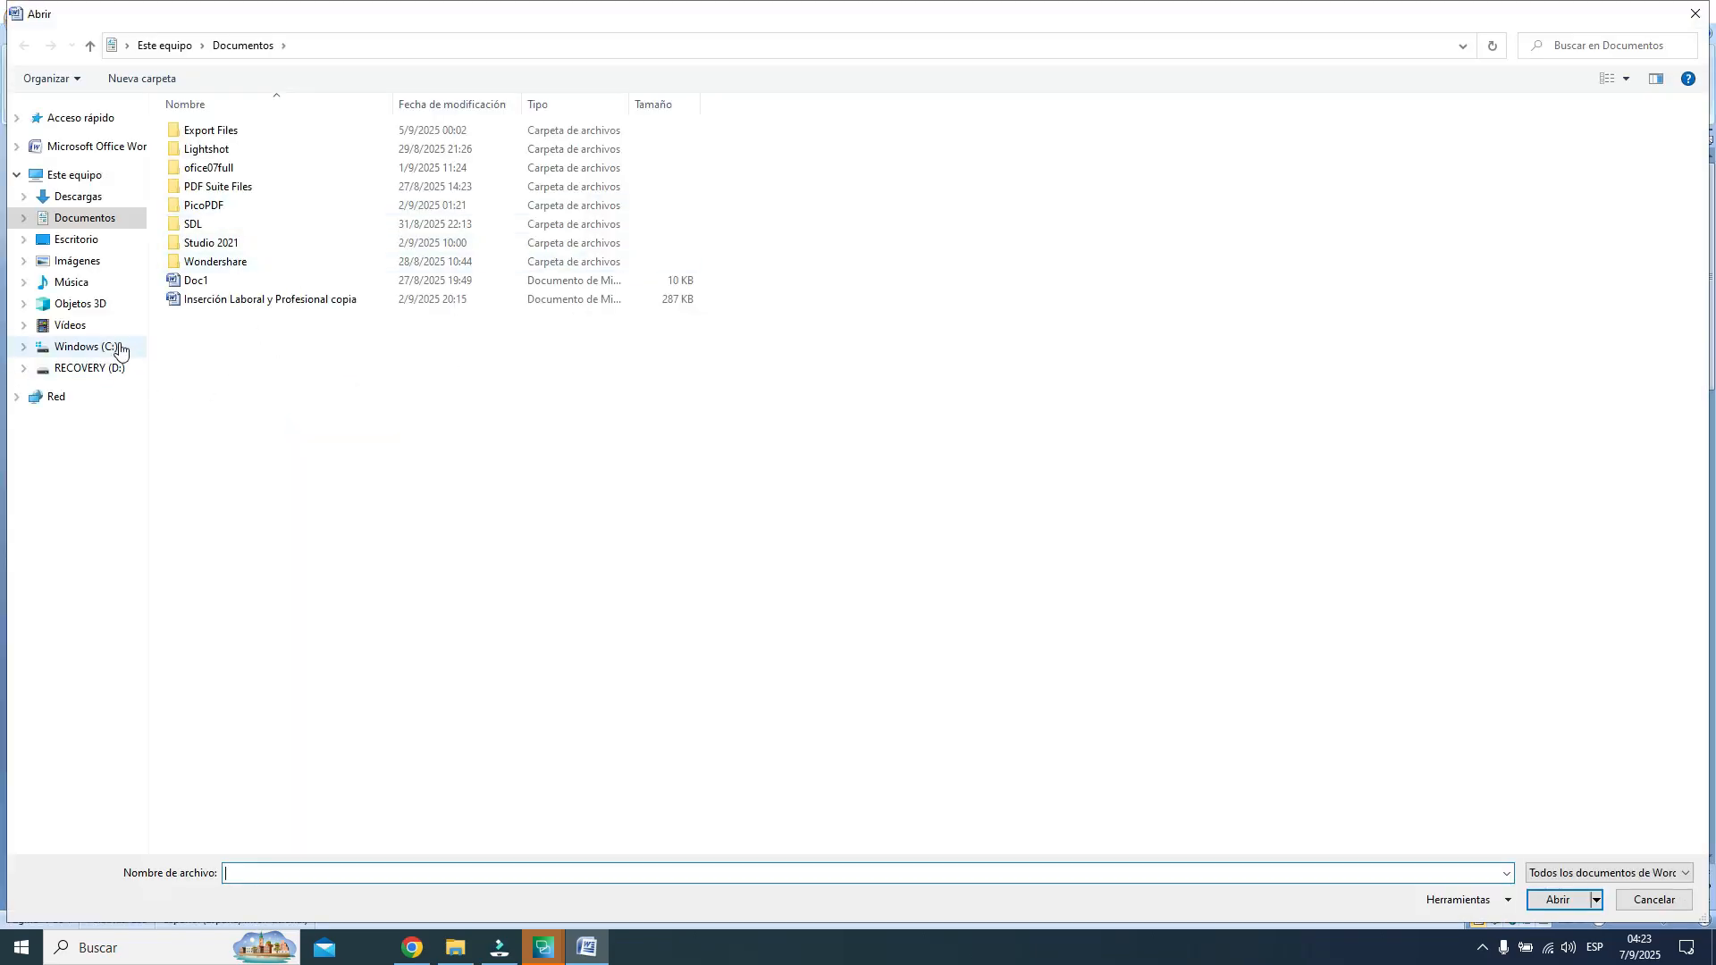
pyautogui.click(120, 349)
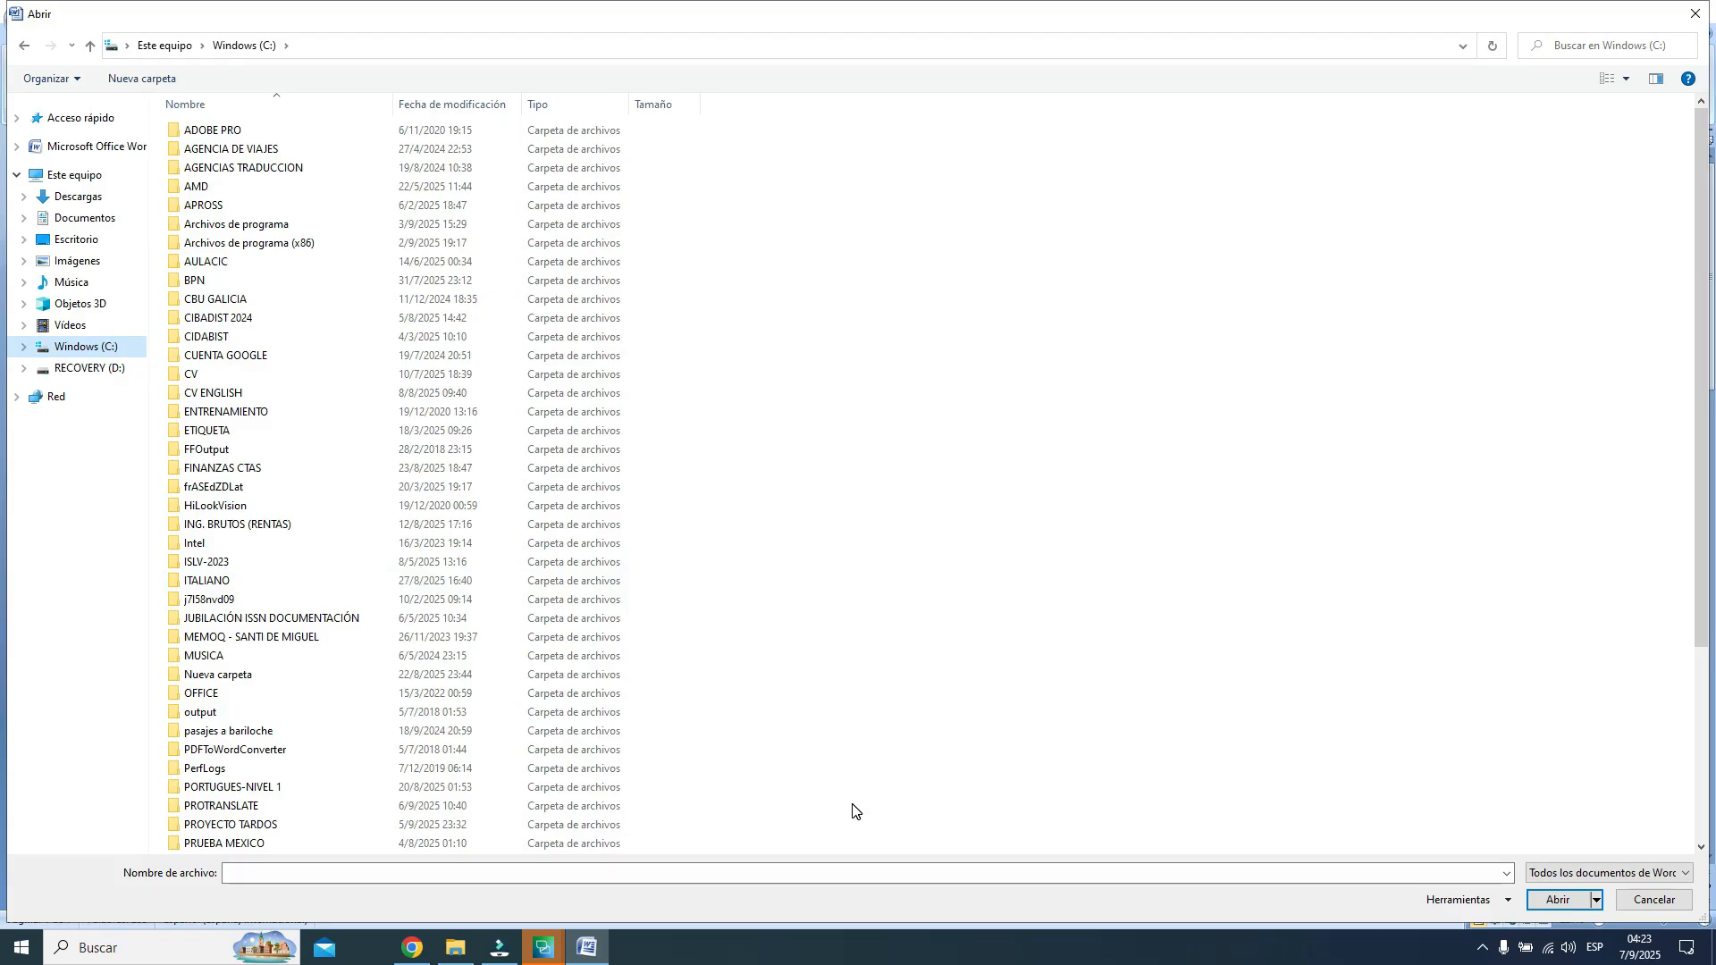
pyautogui.click(1702, 761)
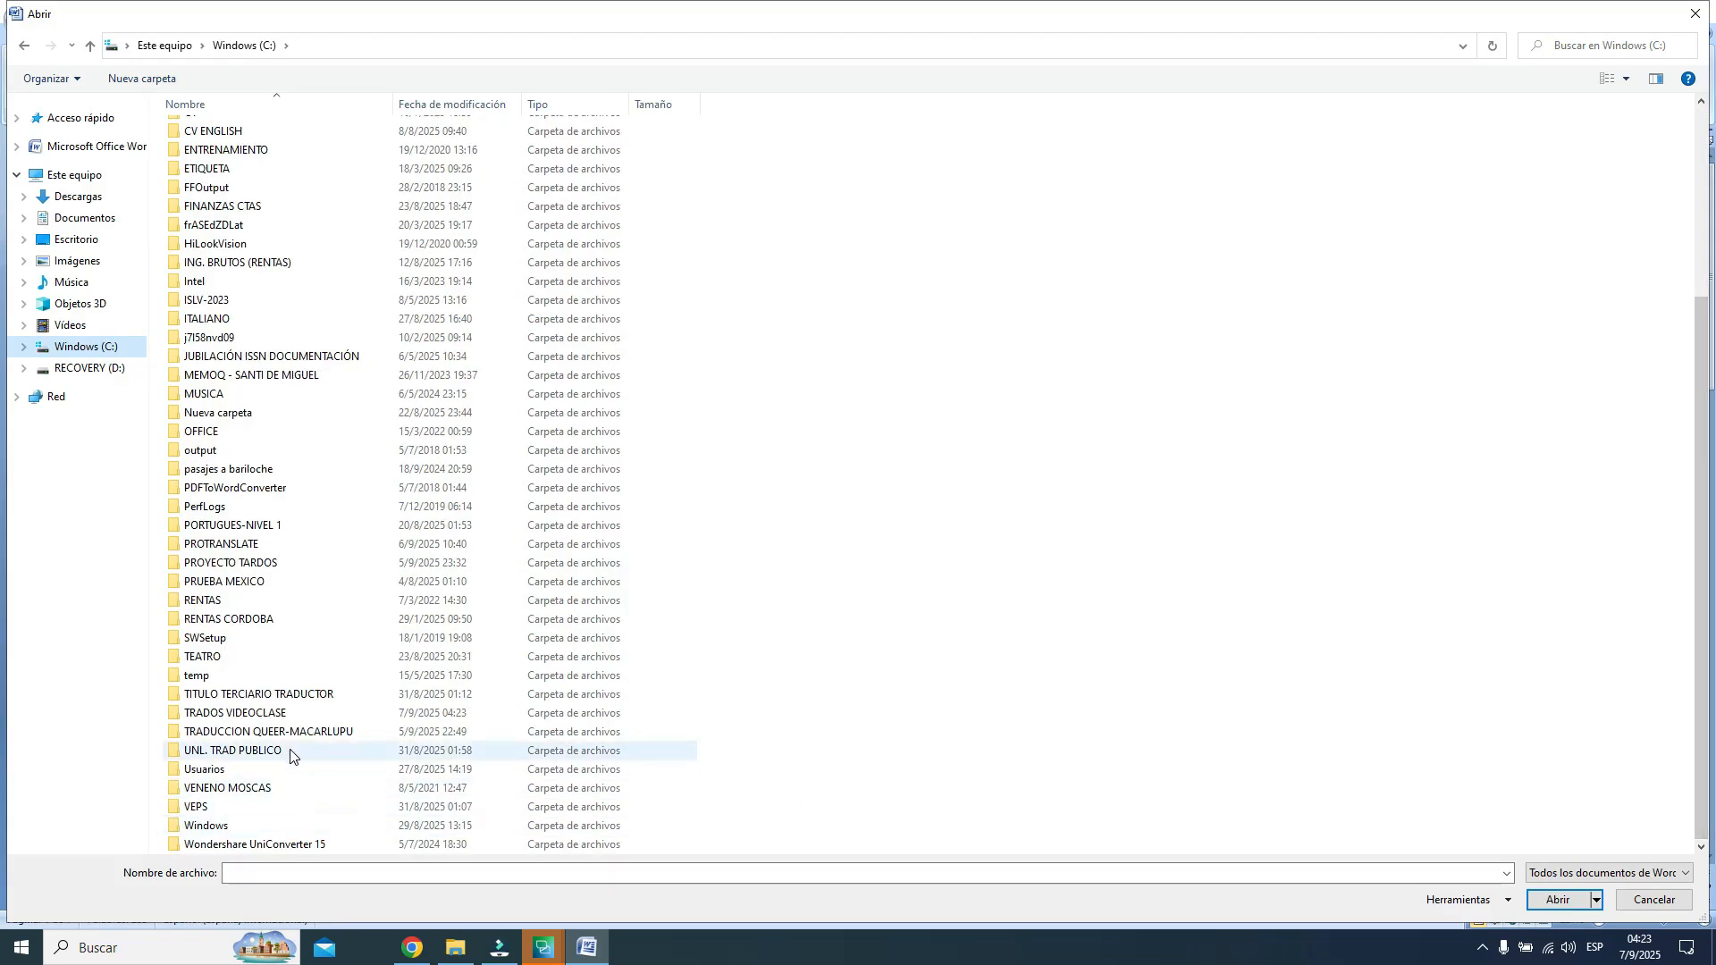
pyautogui.click(288, 715)
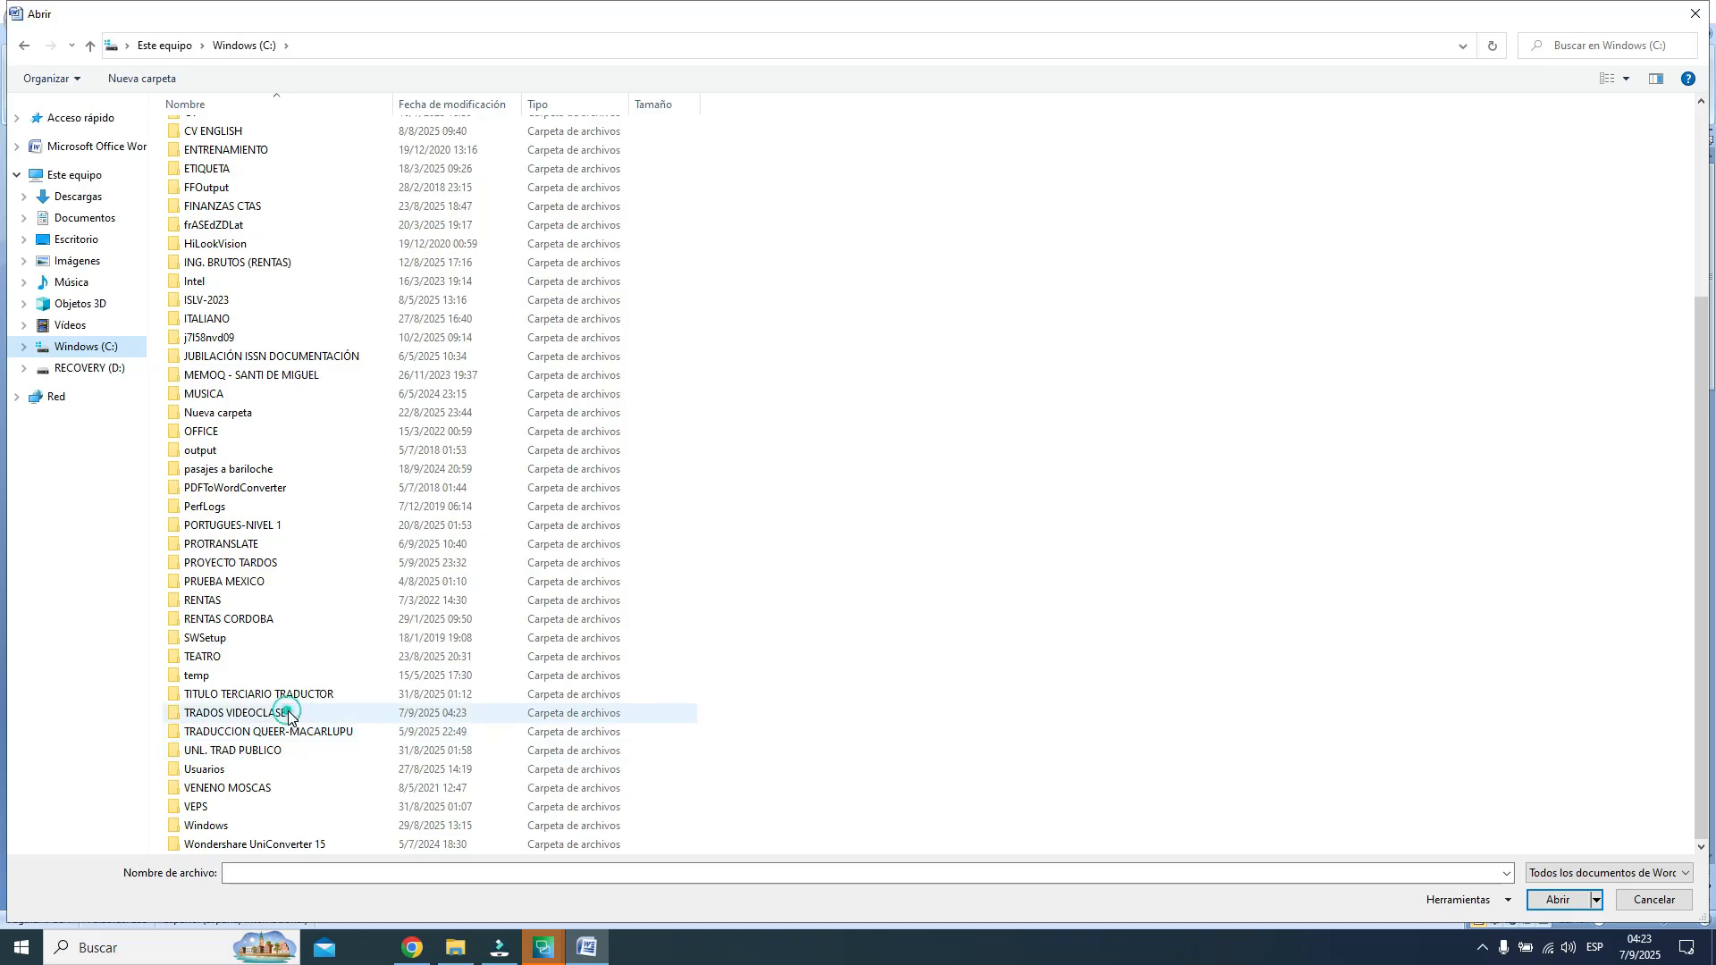
pyautogui.doubleClick(288, 713)
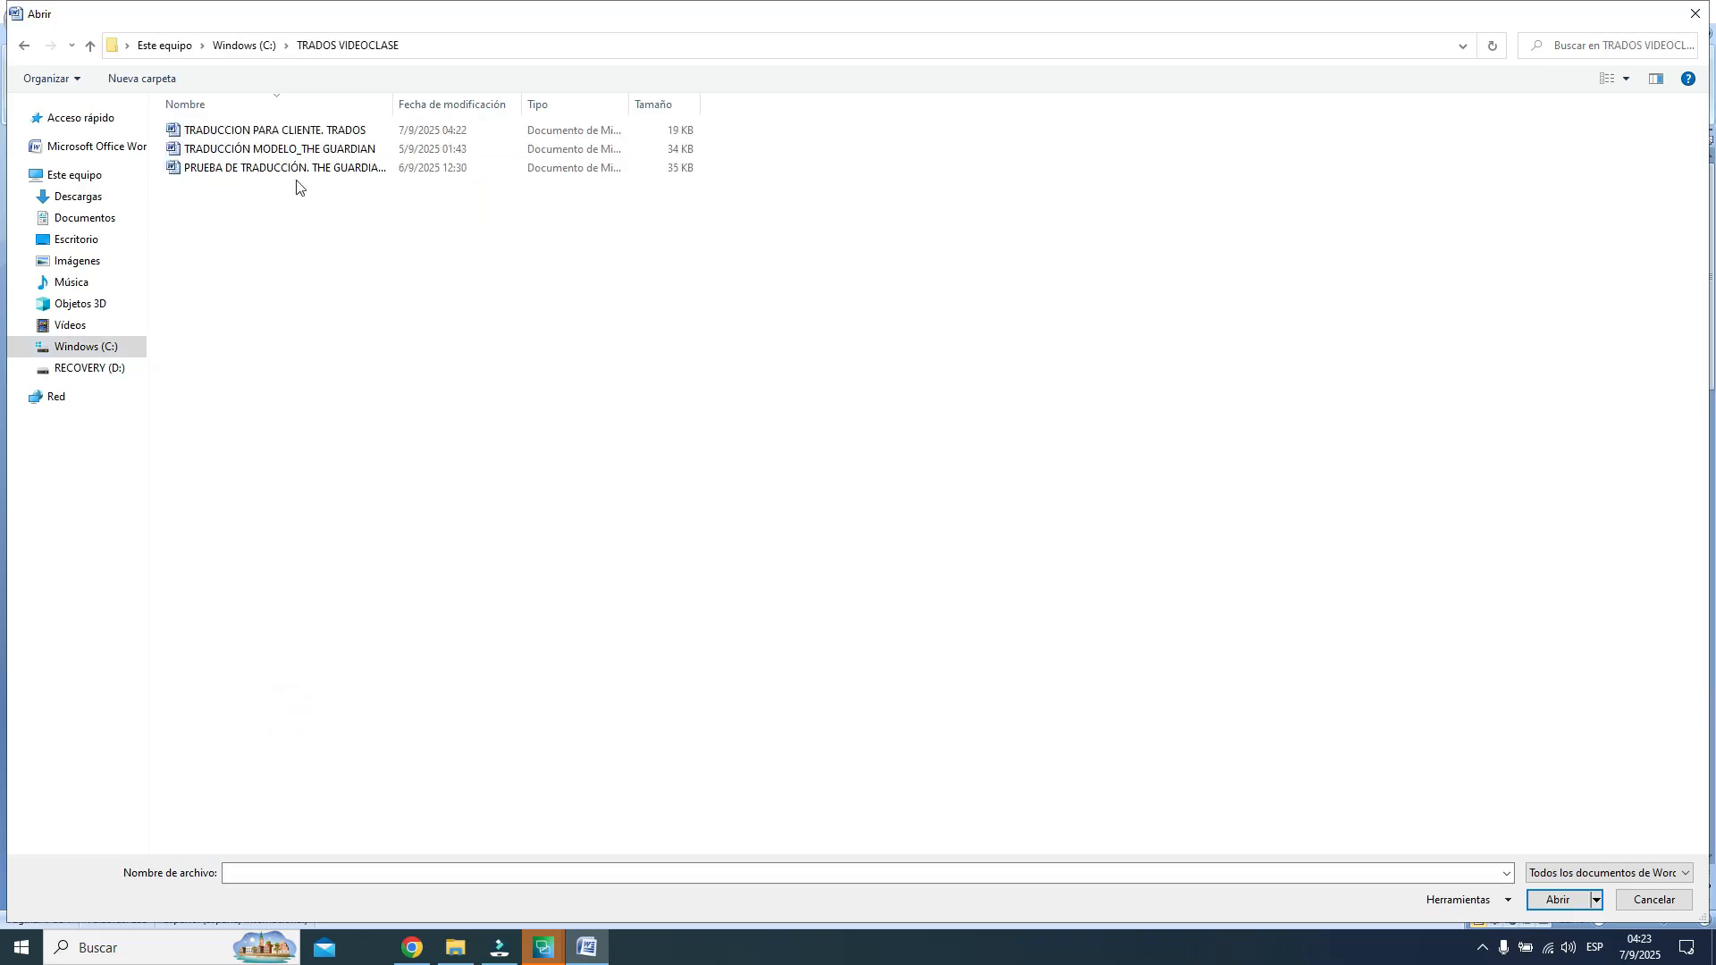
pyautogui.doubleClick(300, 151)
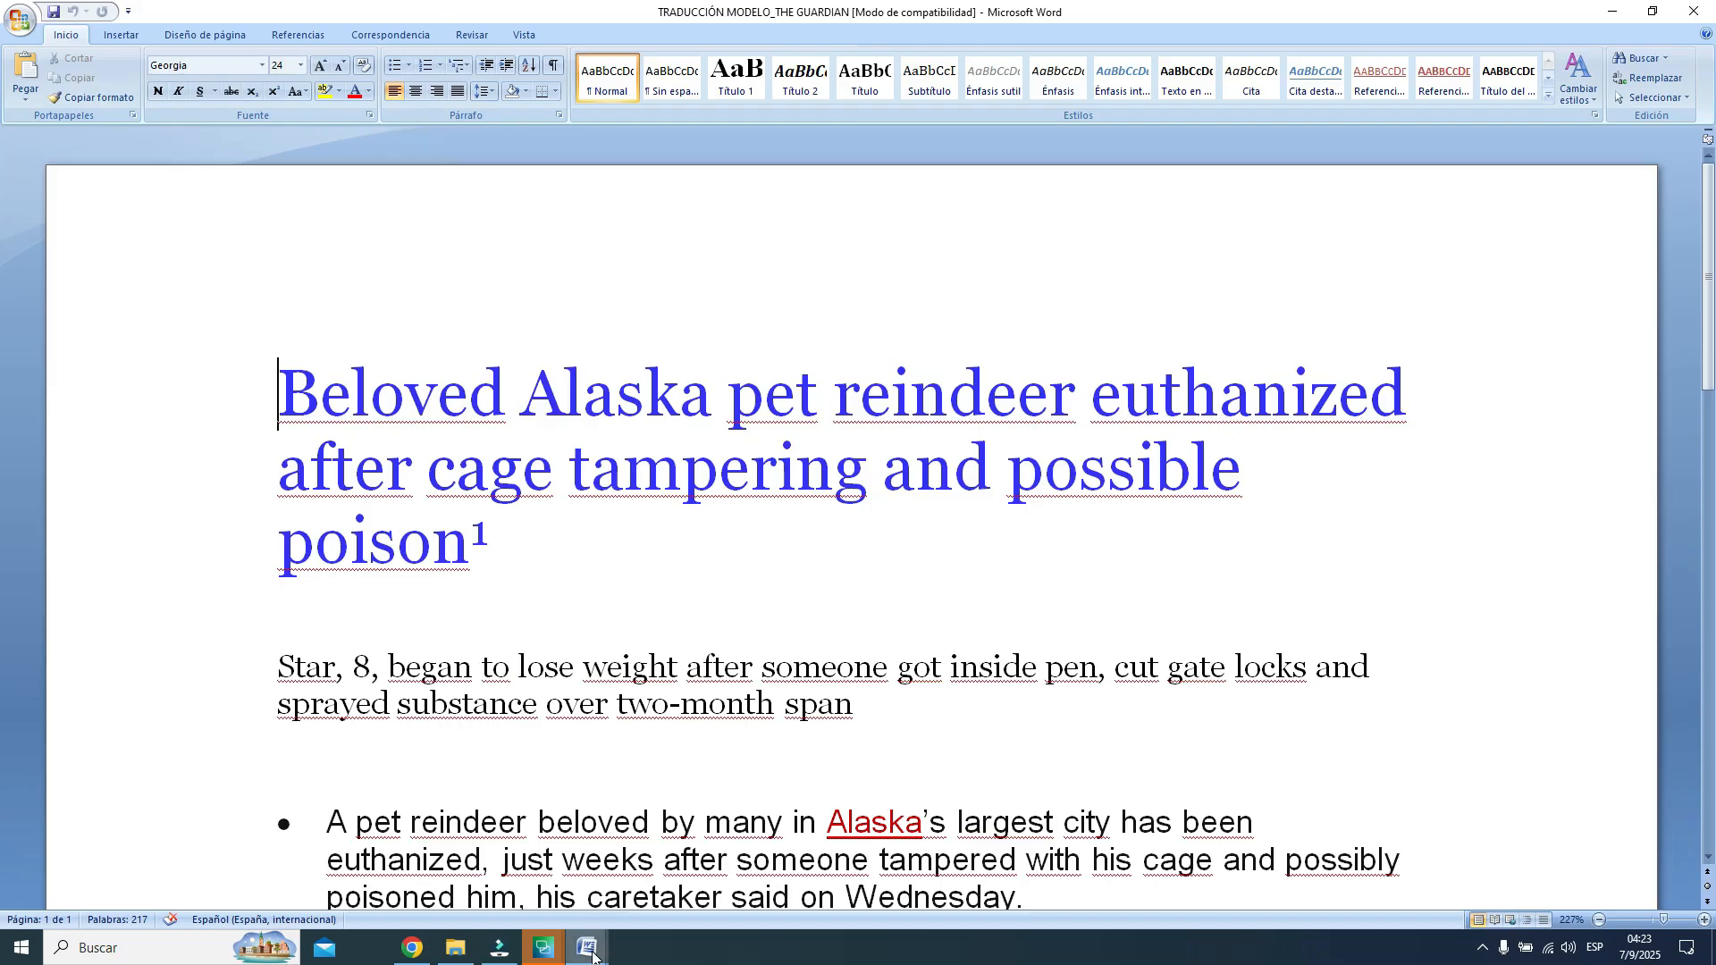
# Compare the source and translated documents by switching between their windows, finishing on "TRADUCCION PARA CLIENTE. TRADOS".
pyautogui.moveTo(592, 954)
pyautogui.click(656, 904)
pyautogui.moveTo(584, 952)
pyautogui.click(533, 885)
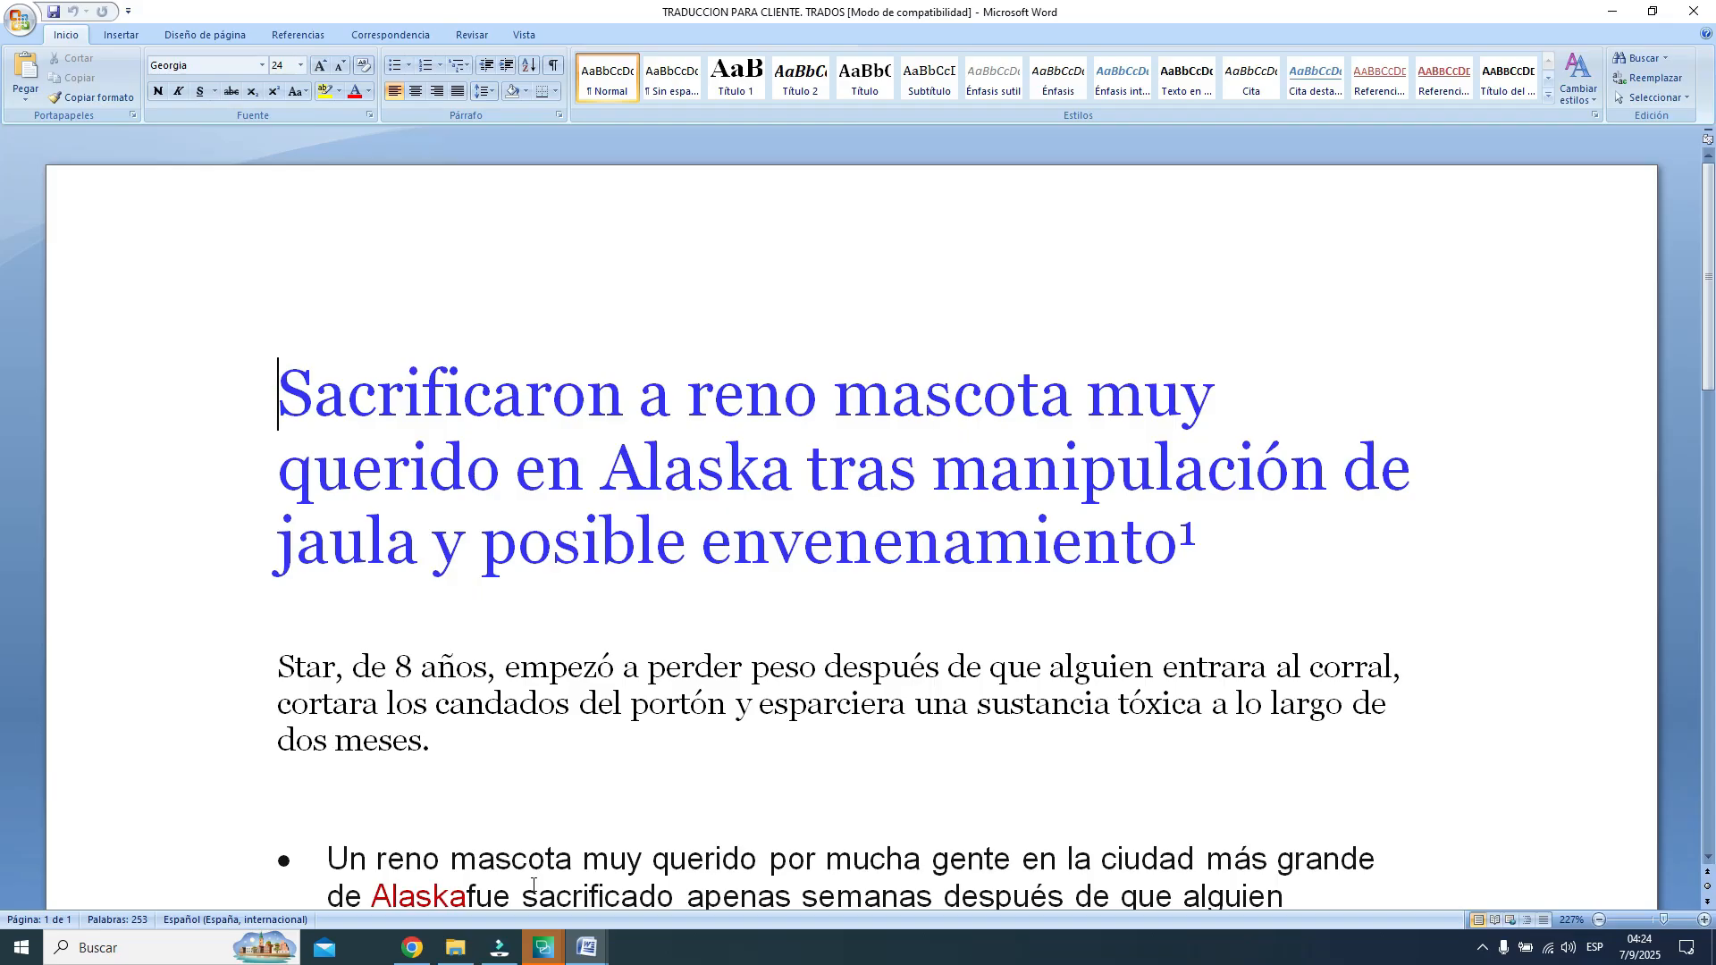
# Justify the translated text from the headline through the "En esencia" paragraph, excluding the closing "The Guardian. 2 de abril de 2025" line.
pyautogui.hotkey('shift', 'End')
pyautogui.hotkey('shift', 'Down')
pyautogui.hotkey('shift', 'Down')
pyautogui.hotkey('shift', 'Down')
pyautogui.hotkey('shift', 'Down')
pyautogui.hotkey('shift', 'Down')
pyautogui.hotkey('shift', 'Down')
pyautogui.hotkey('shift', 'Down')
pyautogui.hotkey('shift', 'Down')
pyautogui.hotkey('shift', 'Down')
pyautogui.hotkey('shift', 'Down')
pyautogui.hotkey('shift', 'Down')
pyautogui.hotkey('shift', 'Down')
pyautogui.hotkey('shift', 'Down')
pyautogui.hotkey('shift', 'Down')
pyautogui.hotkey('shift', 'Down')
pyautogui.hotkey('shift', 'Down')
pyautogui.hotkey('shift', 'Down')
pyautogui.hotkey('shift', 'Down')
pyautogui.hotkey('shift', 'Down')
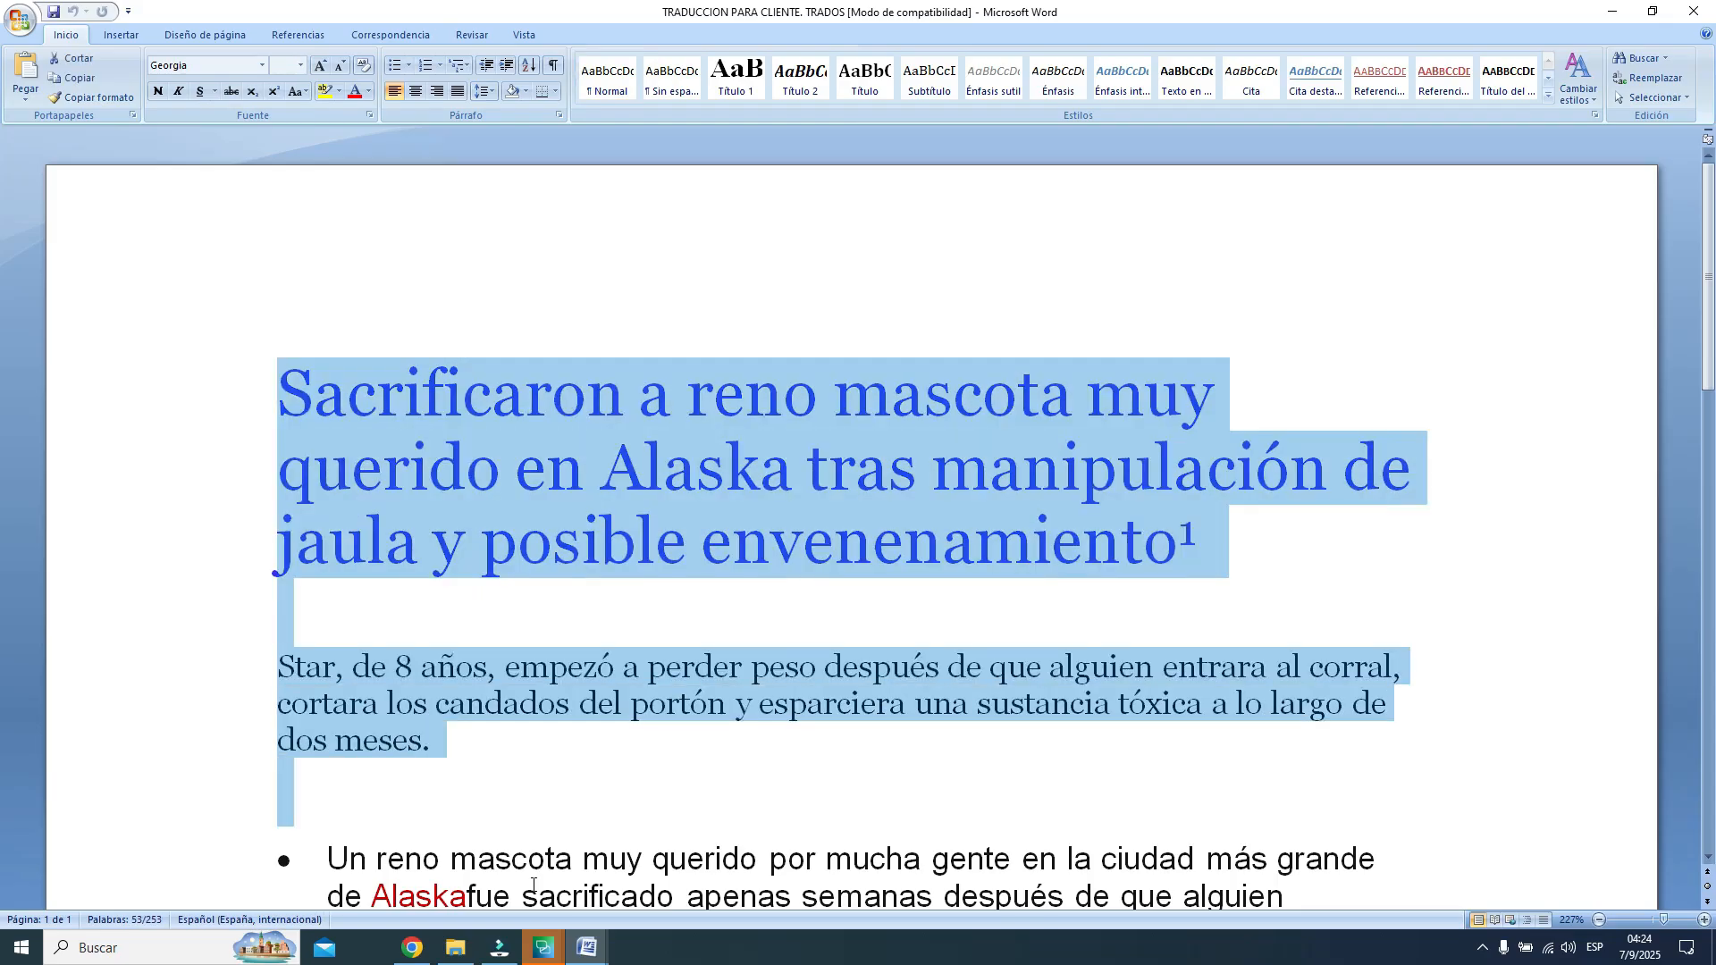
pyautogui.hotkey('shift', 'Down')
pyautogui.hotkey('shift', 'Down')
pyautogui.hotkey('shift', 'Down')
pyautogui.hotkey('shift', 'Down')
pyautogui.hotkey('shift', 'Down')
pyautogui.hotkey('shift', 'Down')
pyautogui.hotkey('shift', 'Down')
pyautogui.hotkey('shift', 'Down')
pyautogui.hotkey('shift', 'Down')
pyautogui.hotkey('shift', 'Down')
pyautogui.hotkey('shift', 'Down')
pyautogui.hotkey('shift', 'Down')
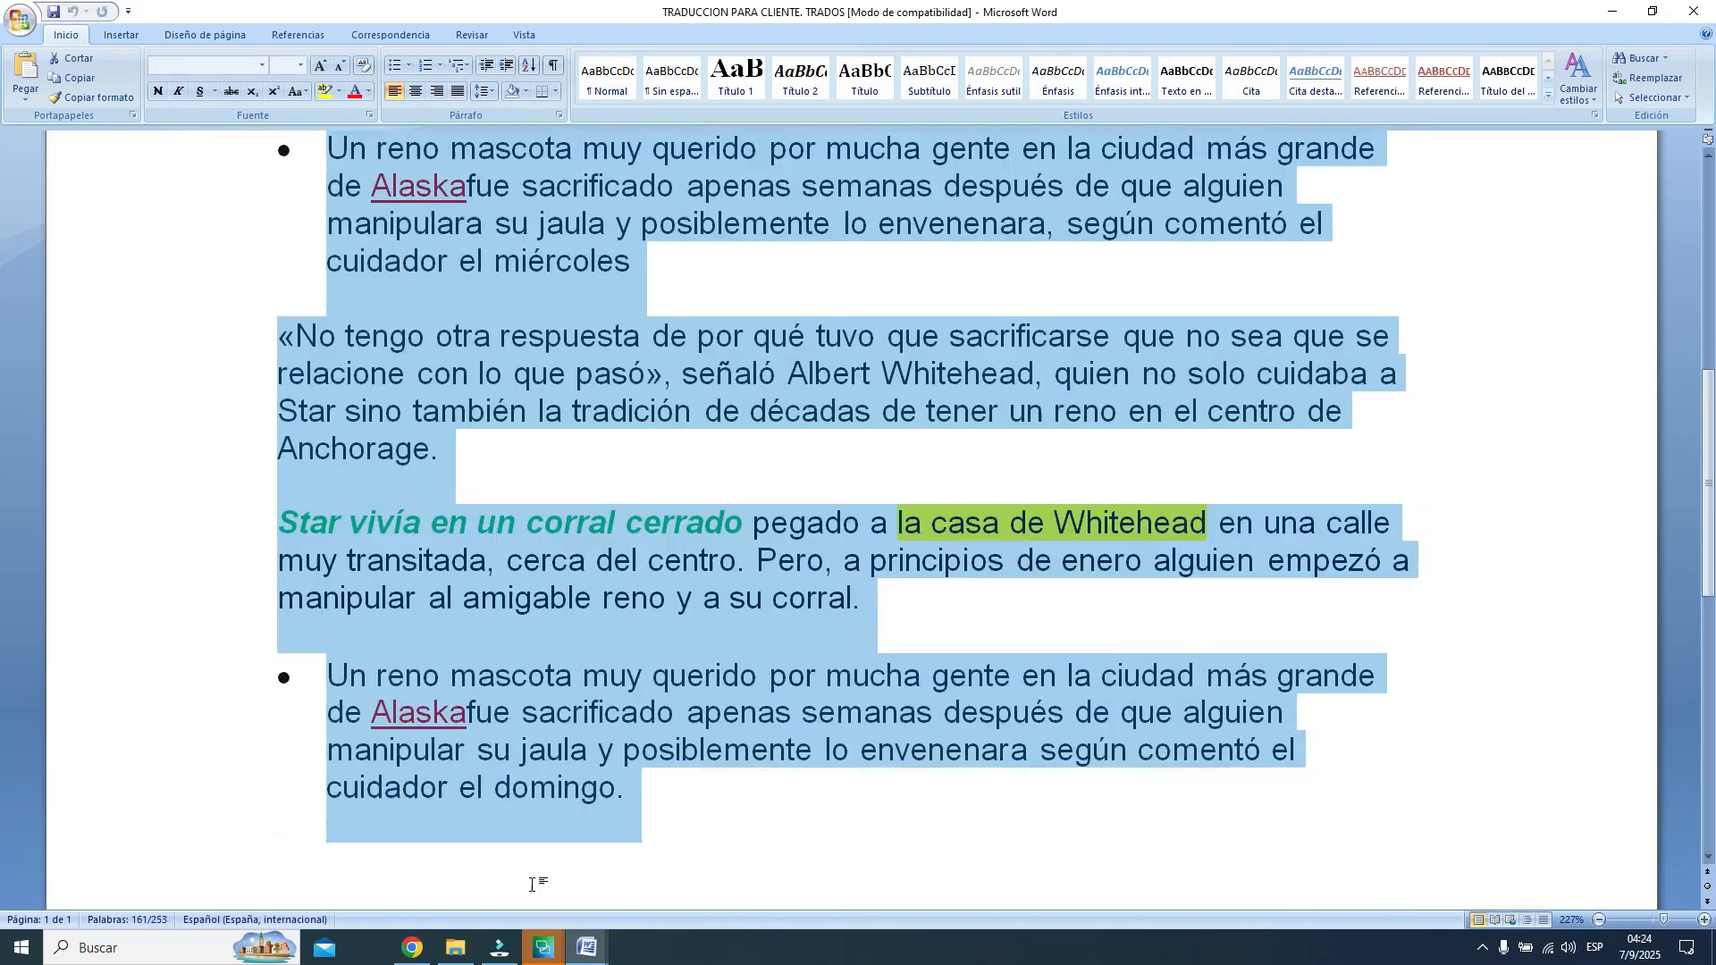
pyautogui.hotkey('shift', 'Down')
pyautogui.hotkey('shift', 'Down')
pyautogui.hotkey('shift', 'Down')
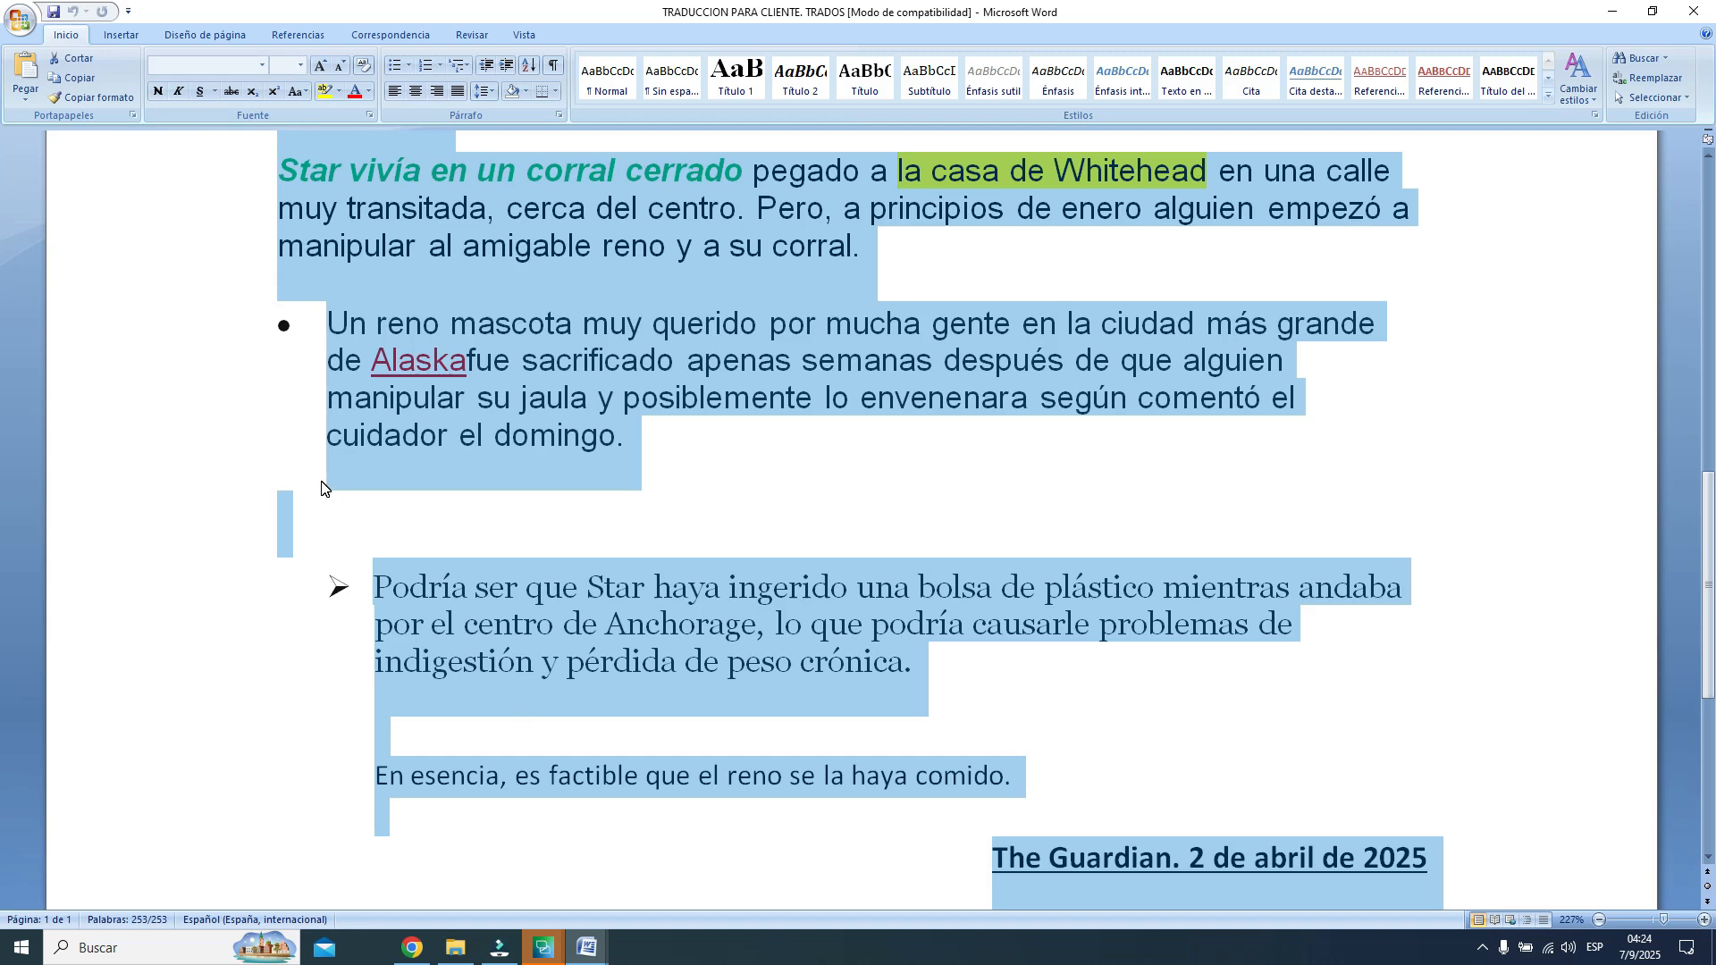
pyautogui.hotkey('shift', 'Up')
pyautogui.hotkey('shift', 'Up')
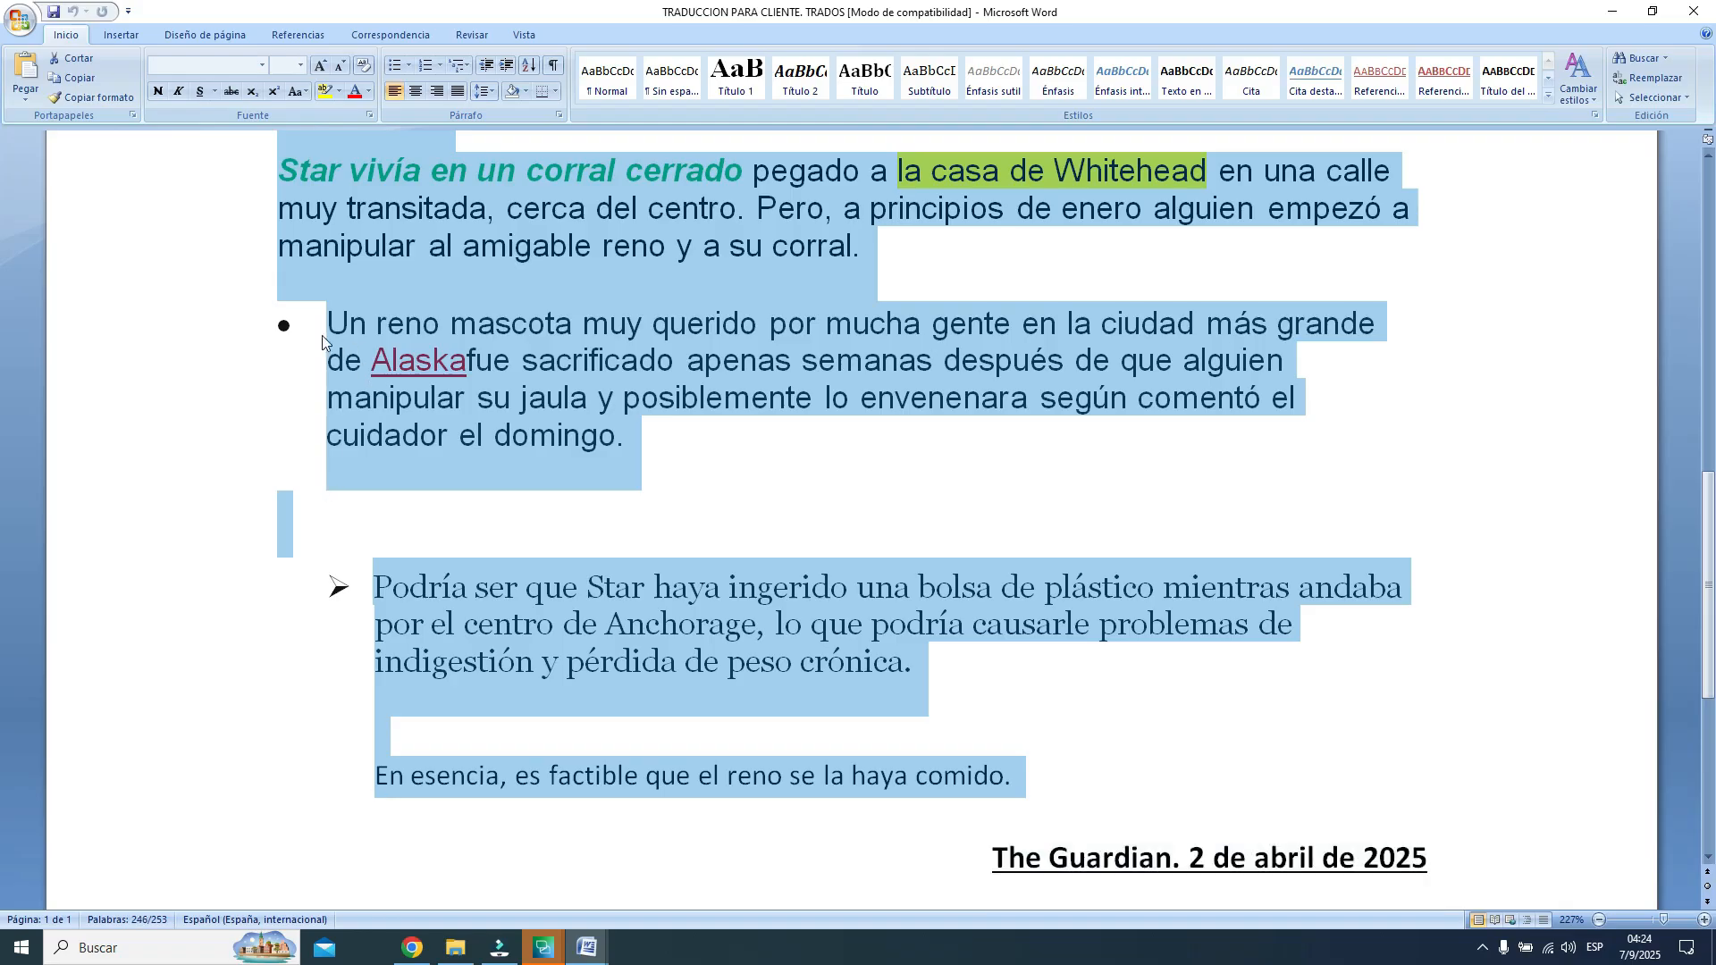
pyautogui.click(457, 90)
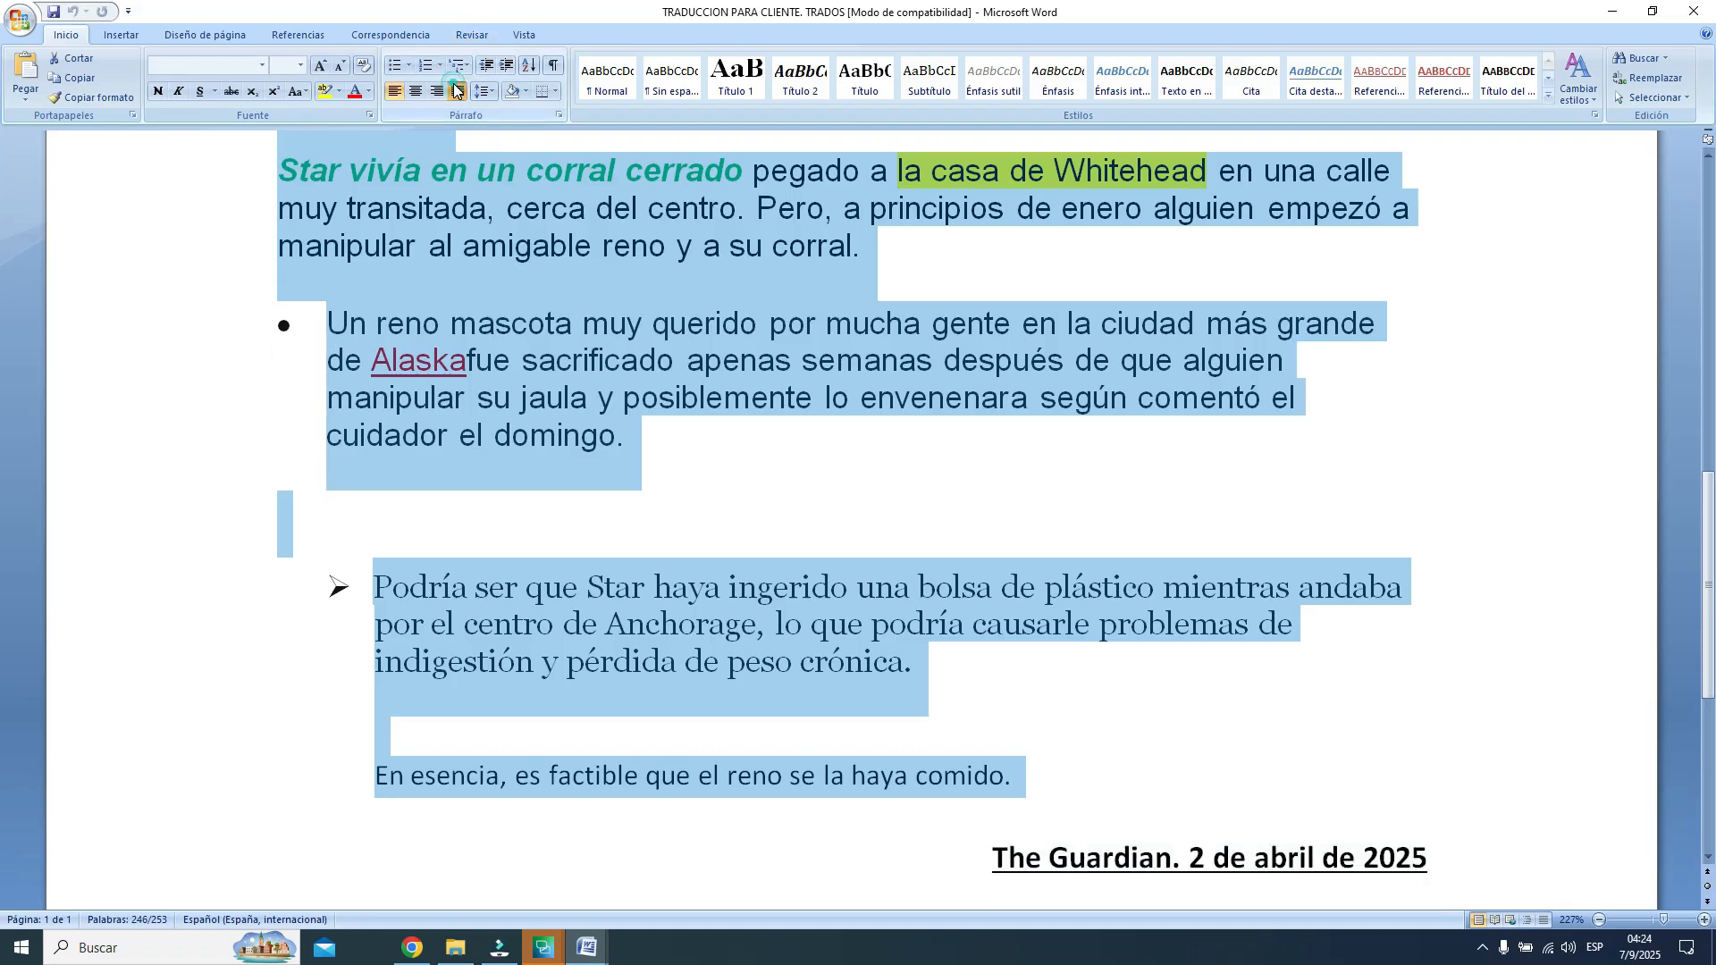
pyautogui.click(782, 440)
# Check the headline's alignment and the footnote reference mark after "envenenamiento" at the start of the translation.
pyautogui.press('pageup')
pyautogui.press('pageup')
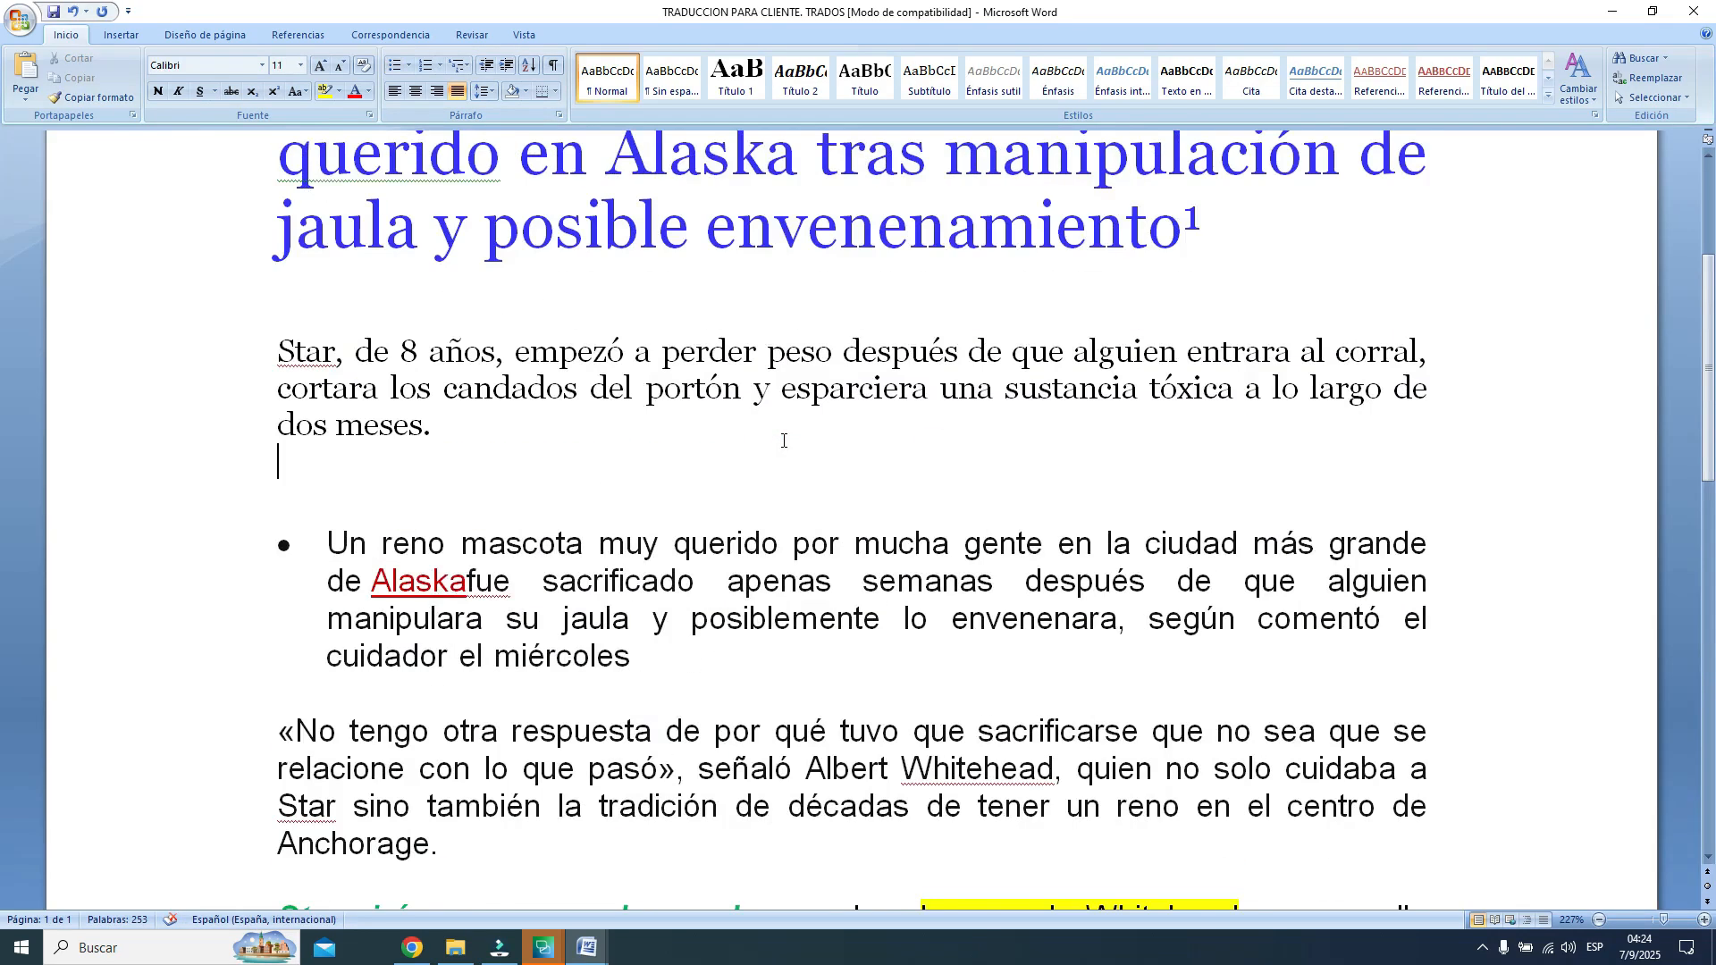
pyautogui.press('Down')
pyautogui.press('Down')
pyautogui.press('Down')
pyautogui.press('Down')
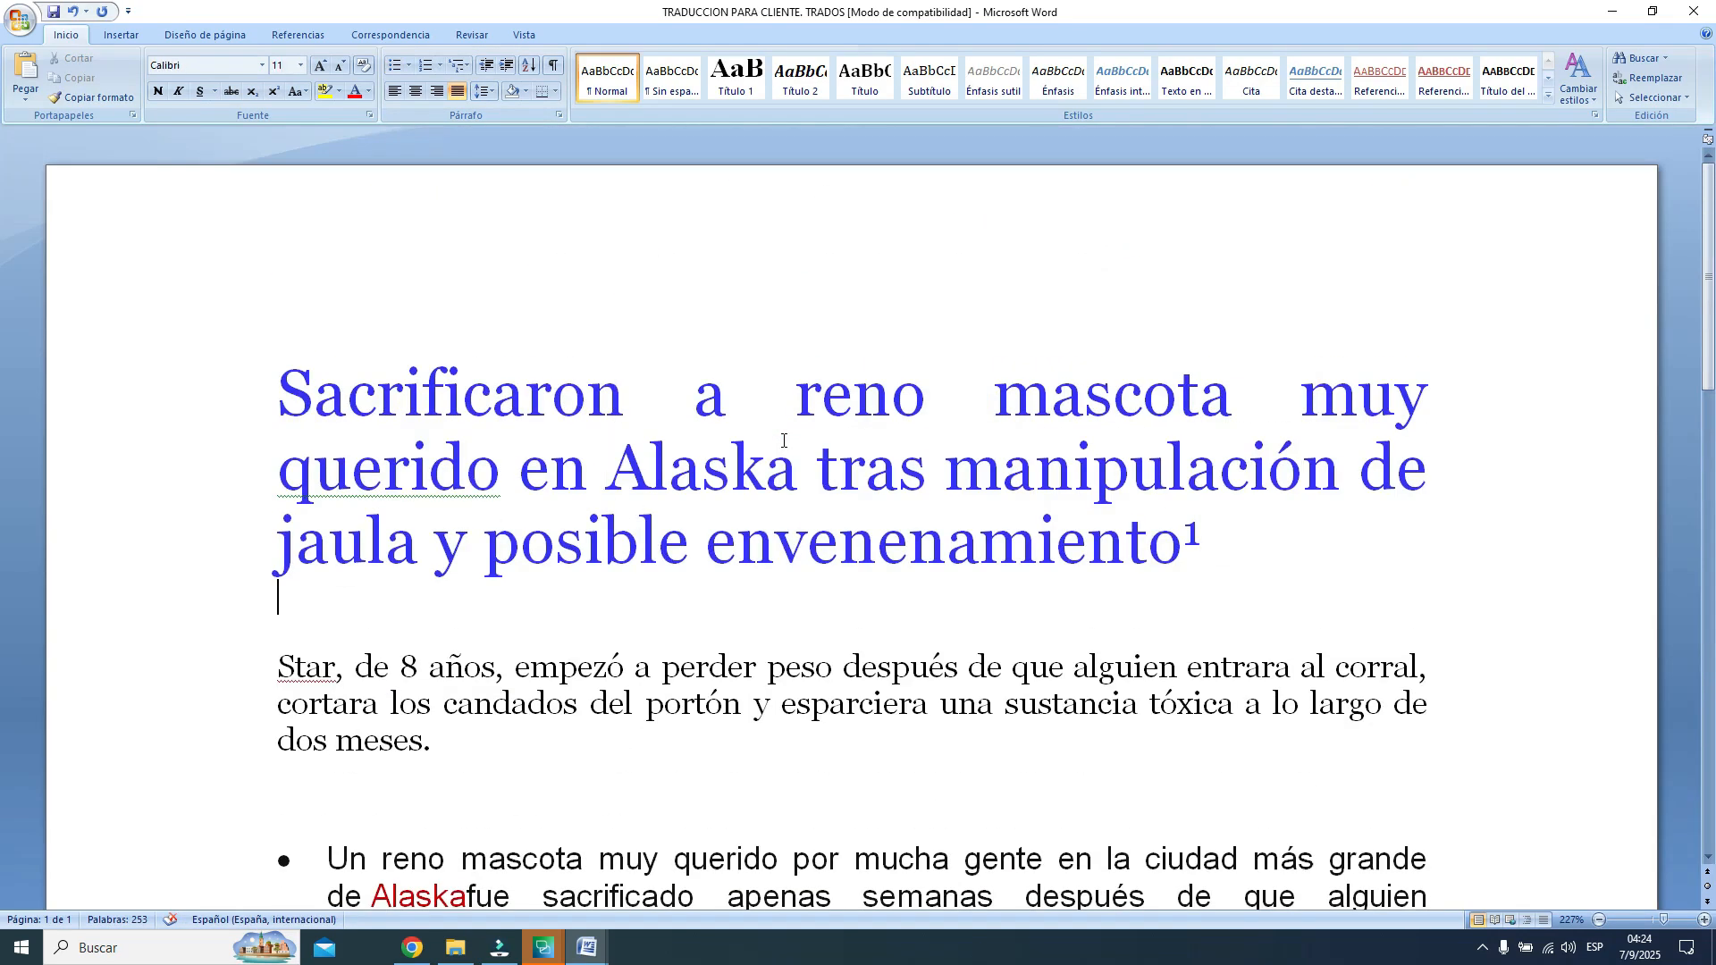
pyautogui.press('Up')
pyautogui.press('Up')
pyautogui.press('Up')
pyautogui.press('Down')
pyautogui.press('Left')
pyautogui.hotkey('shift', 'Left')
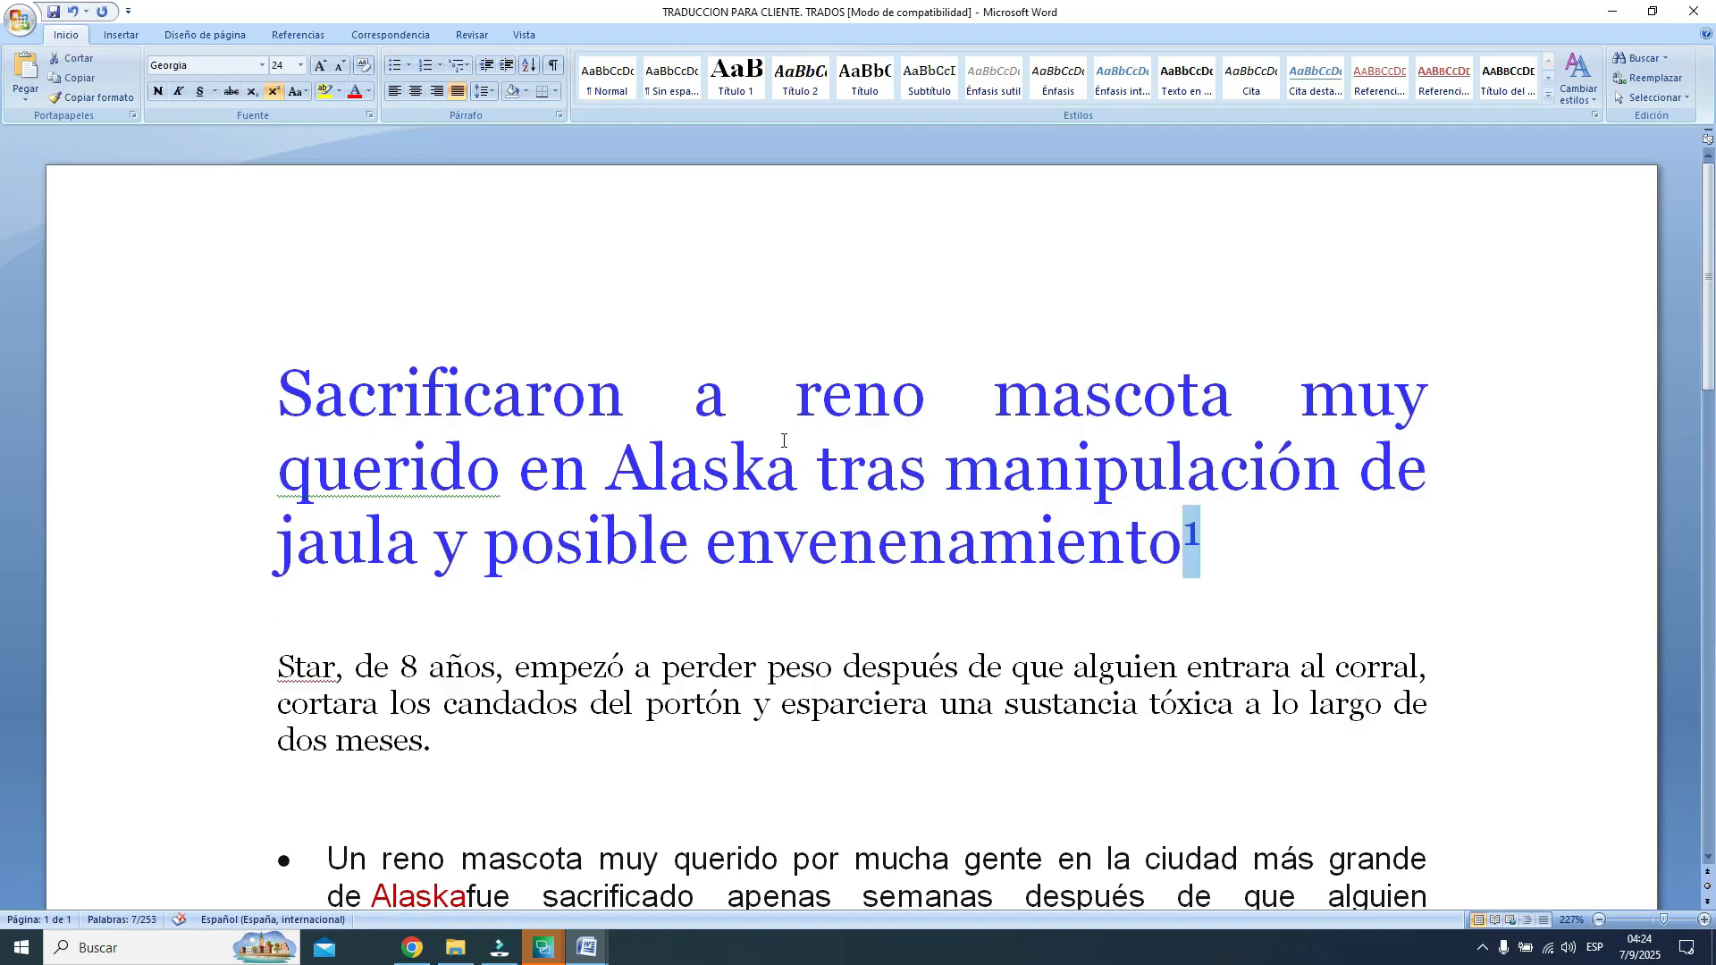
# Review the alignment and formatting of the translated paragraphs and bullets down to the footnote, and return to the opening paragraph.
pyautogui.press('Down')
pyautogui.press('Down')
pyautogui.press('Down')
pyautogui.press('Down')
pyautogui.press('Down')
pyautogui.press('Down')
pyautogui.press('Down')
pyautogui.press('Down')
pyautogui.press('Down')
pyautogui.press('Down')
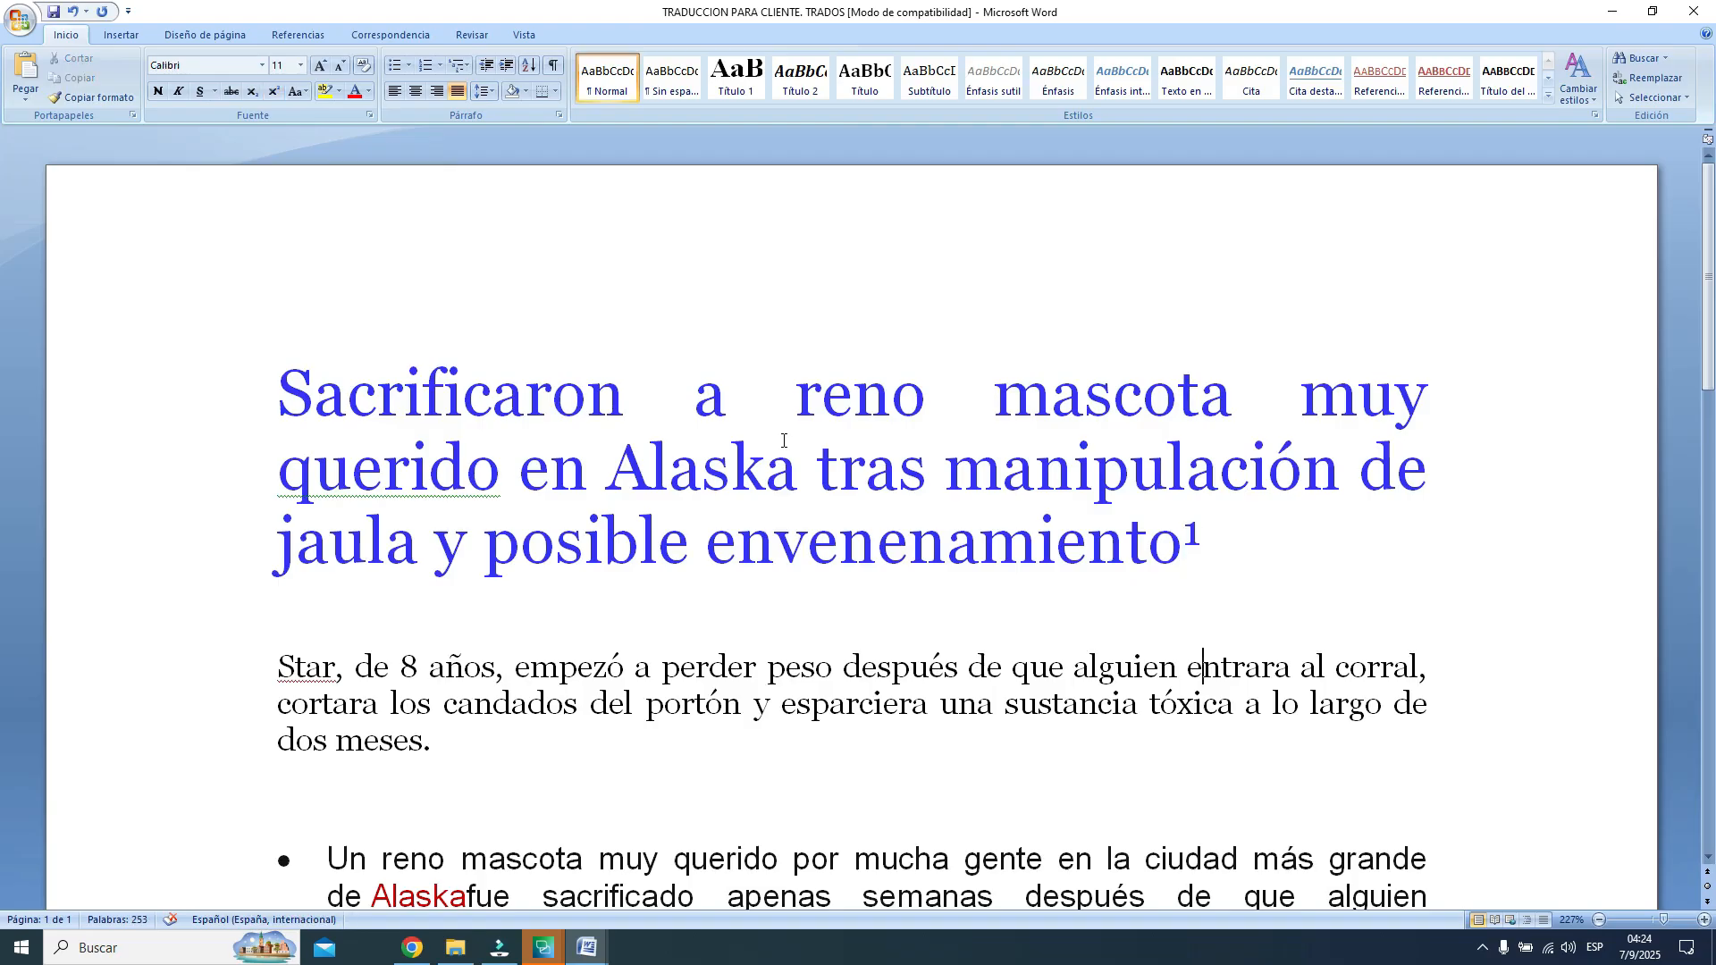
pyautogui.press('Down')
pyautogui.press('Down')
pyautogui.press('Down')
pyautogui.press('Down')
pyautogui.press('Down')
pyautogui.press('Down')
pyautogui.press('Down')
pyautogui.press('Down')
pyautogui.press('Down')
pyautogui.press('Down')
pyautogui.press('Down')
pyautogui.press('Down')
pyautogui.press('Down')
pyautogui.press('Down')
pyautogui.press('Down')
pyautogui.press('Down')
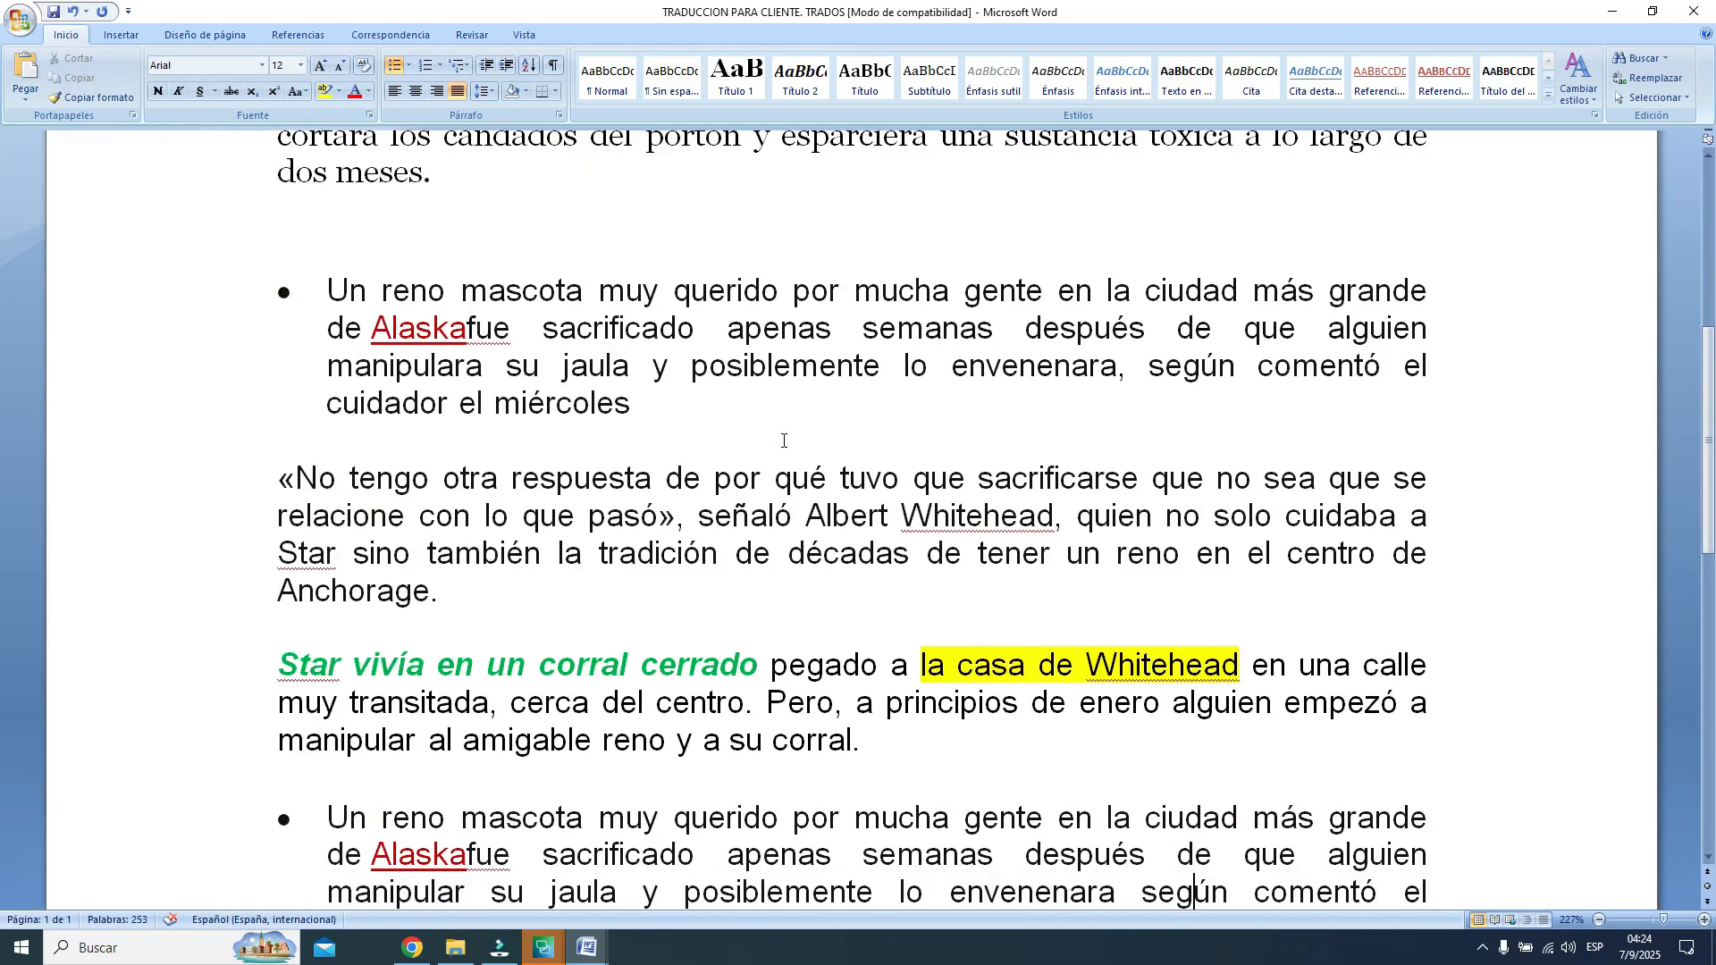
pyautogui.press('Down')
pyautogui.press('Down')
pyautogui.press('Down')
pyautogui.press('Down')
pyautogui.press('Down')
pyautogui.press('Down')
pyautogui.press('Down')
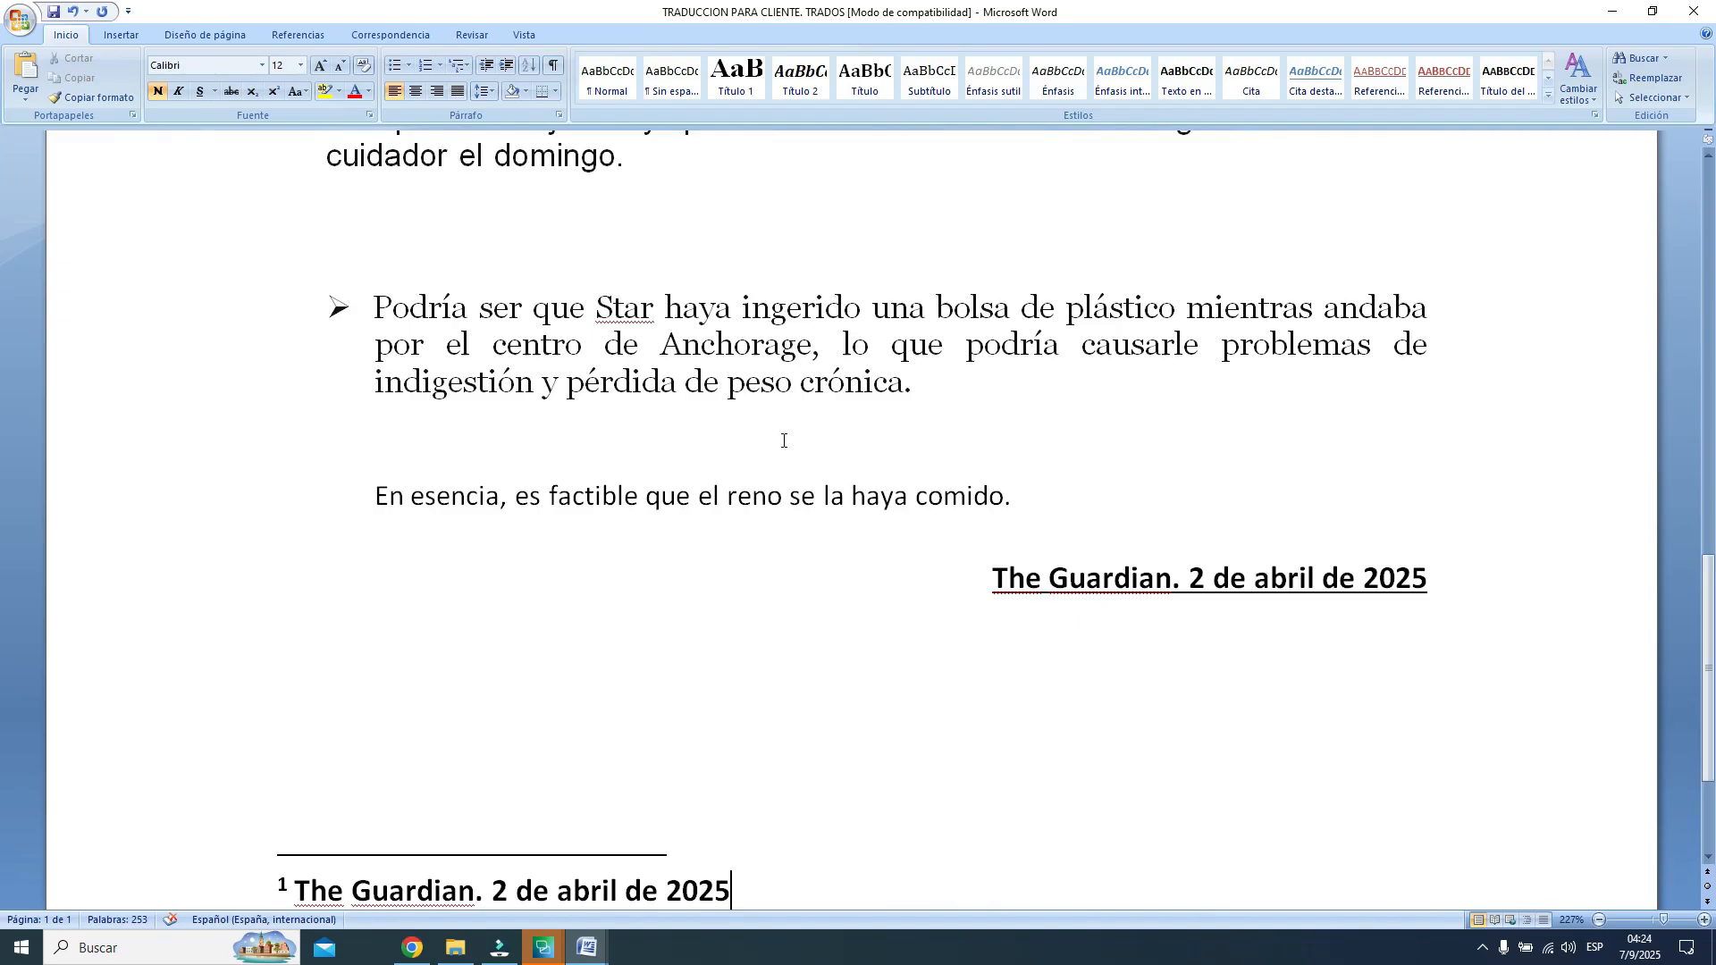
pyautogui.press('Up')
pyautogui.press('Up')
pyautogui.press('Up')
pyautogui.press('Up')
pyautogui.press('Up')
pyautogui.press('Up')
pyautogui.press('Up')
pyautogui.press('Up')
pyautogui.press('Up')
pyautogui.press('Up')
pyautogui.press('Up')
pyautogui.press('Up')
pyautogui.press('Up')
pyautogui.press('Up')
pyautogui.press('Up')
pyautogui.press('Up')
pyautogui.press('Up')
pyautogui.press('Up')
pyautogui.press('Up')
pyautogui.press('Up')
pyautogui.press('Up')
pyautogui.press('Up')
pyautogui.press('Up')
pyautogui.press('Up')
pyautogui.press('Up')
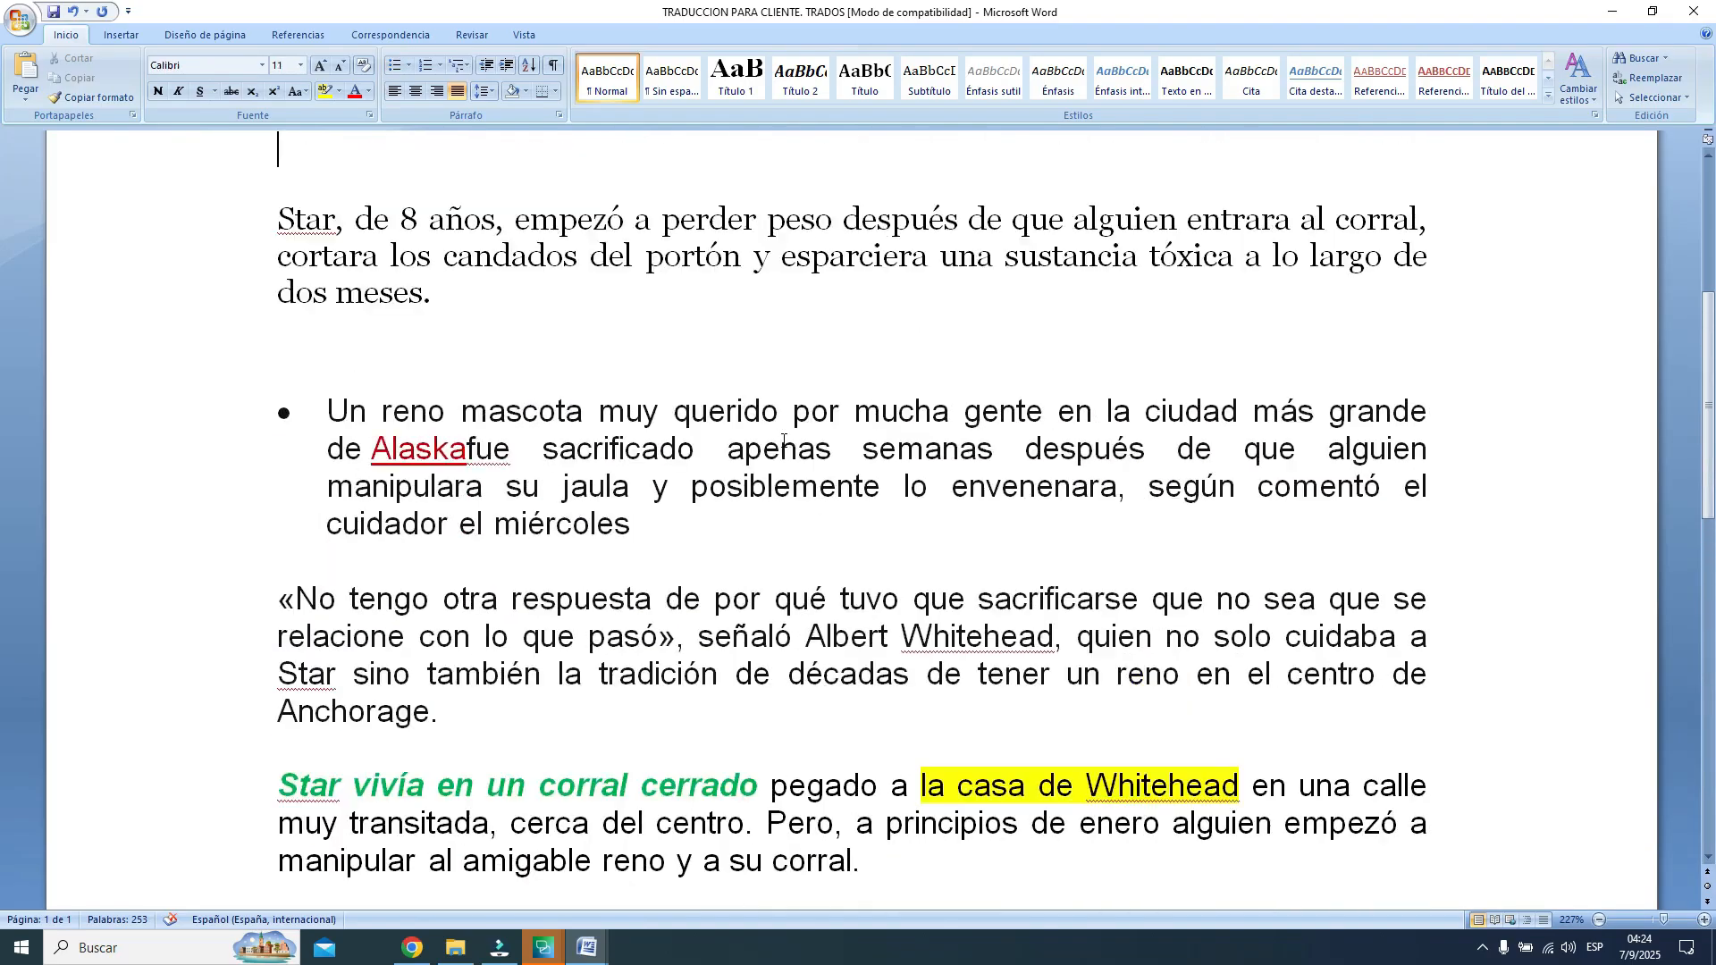
# Insert the missing space between "Alaska" and "fue" in the first bullet of the translation.
pyautogui.press('Down')
pyautogui.press('Down')
pyautogui.press('Down')
pyautogui.press('Down')
pyautogui.press('Down')
pyautogui.press('Down')
pyautogui.press('Down')
pyautogui.press('Down')
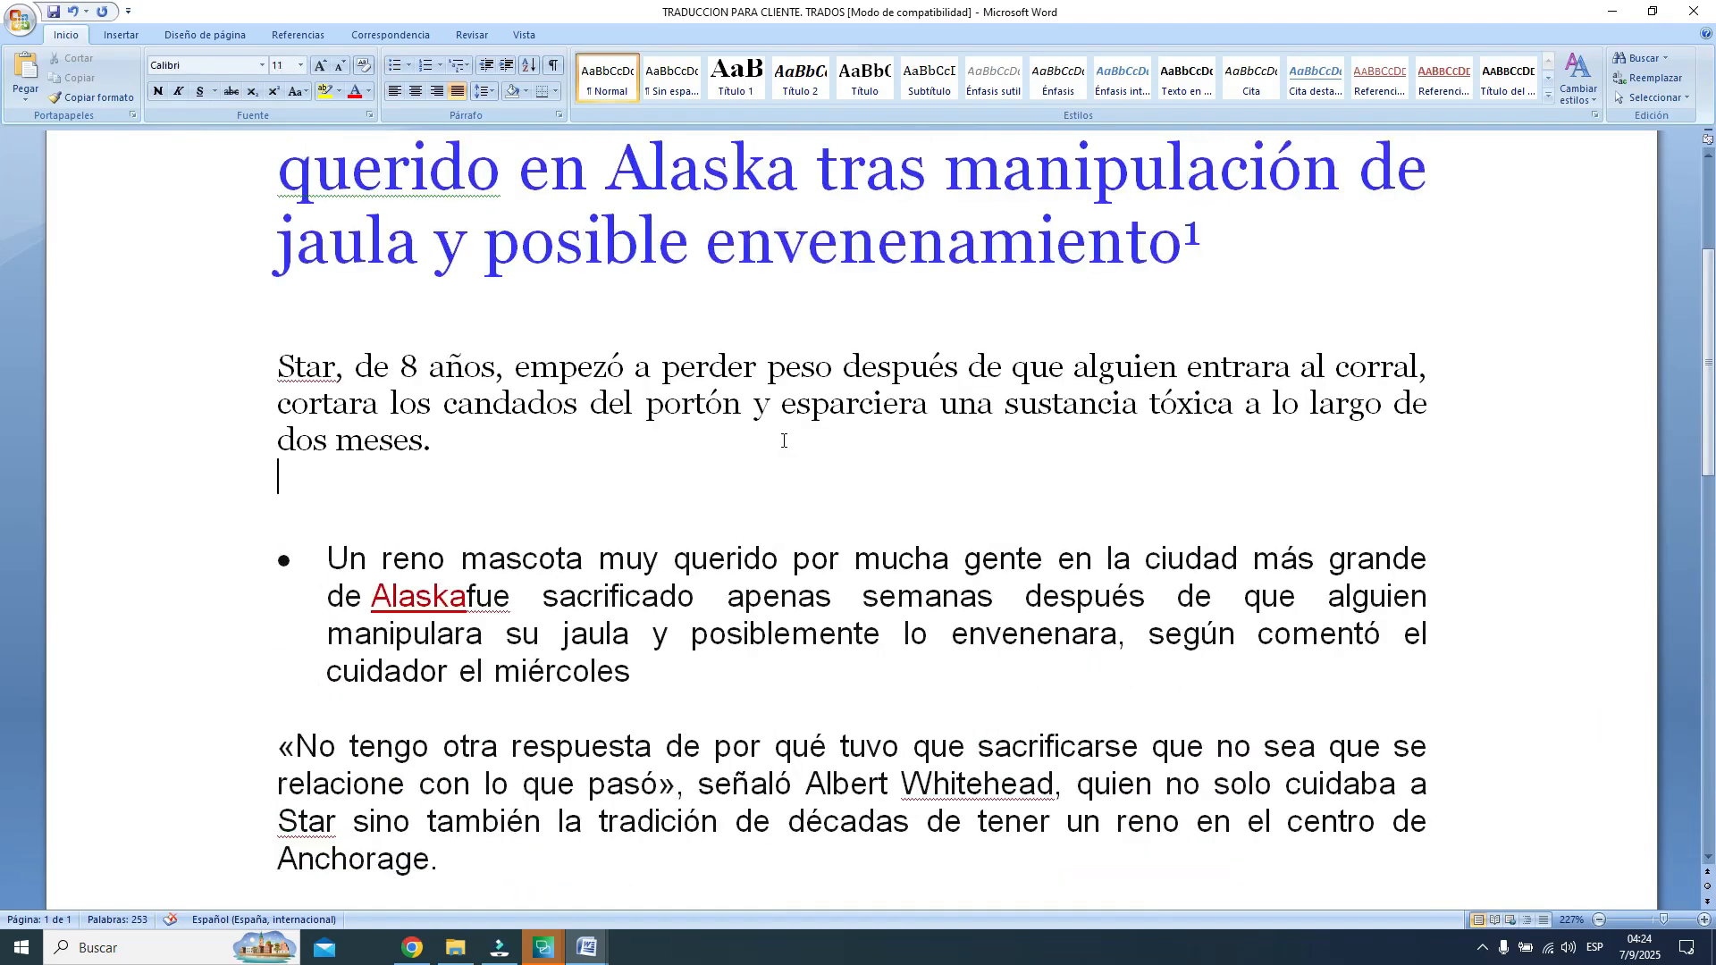
pyautogui.press('Down')
pyautogui.press('Down')
pyautogui.press('Up')
pyautogui.press('Left')
pyautogui.press('Left')
pyautogui.press('Left')
pyautogui.press('Left')
pyautogui.press('Left')
pyautogui.press('Left')
pyautogui.press('Left')
pyautogui.press('Left')
pyautogui.press('Left')
pyautogui.press('Left')
pyautogui.press('Left')
pyautogui.press('Left')
pyautogui.press('Left')
pyautogui.press('Left')
pyautogui.press('Left')
pyautogui.press('Left')
pyautogui.press('Left')
pyautogui.press('Left')
pyautogui.press('Left')
pyautogui.press('Left')
pyautogui.press('Left')
pyautogui.press('Left')
pyautogui.press('Left')
pyautogui.press('Left')
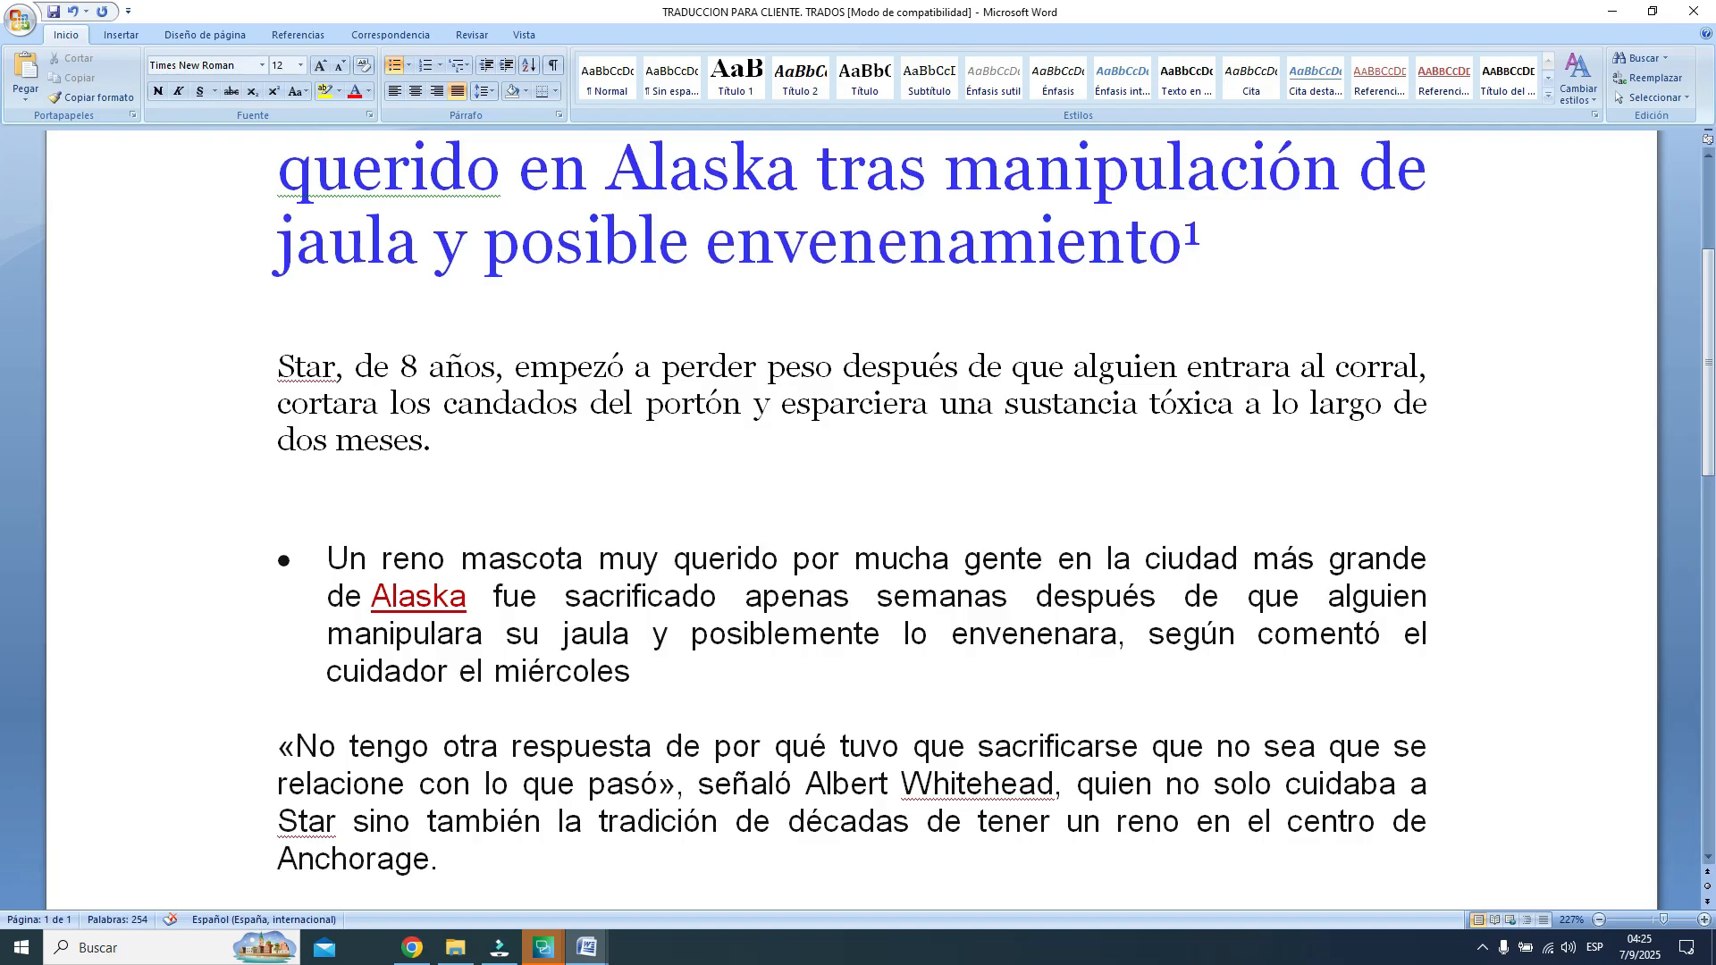
# Insert the missing space between "Alaska" and "fue" in the second bullet, the one ending in "domingo".
pyautogui.click(487, 633)
pyautogui.click(490, 783)
pyautogui.press('Down')
pyautogui.press('Down')
pyautogui.press('Down')
pyautogui.press('Down')
pyautogui.press('Down')
pyautogui.press('Down')
pyautogui.press('Down')
pyautogui.press('Down')
pyautogui.press('Up')
pyautogui.press('Up')
pyautogui.press('Left')
pyautogui.press('Left')
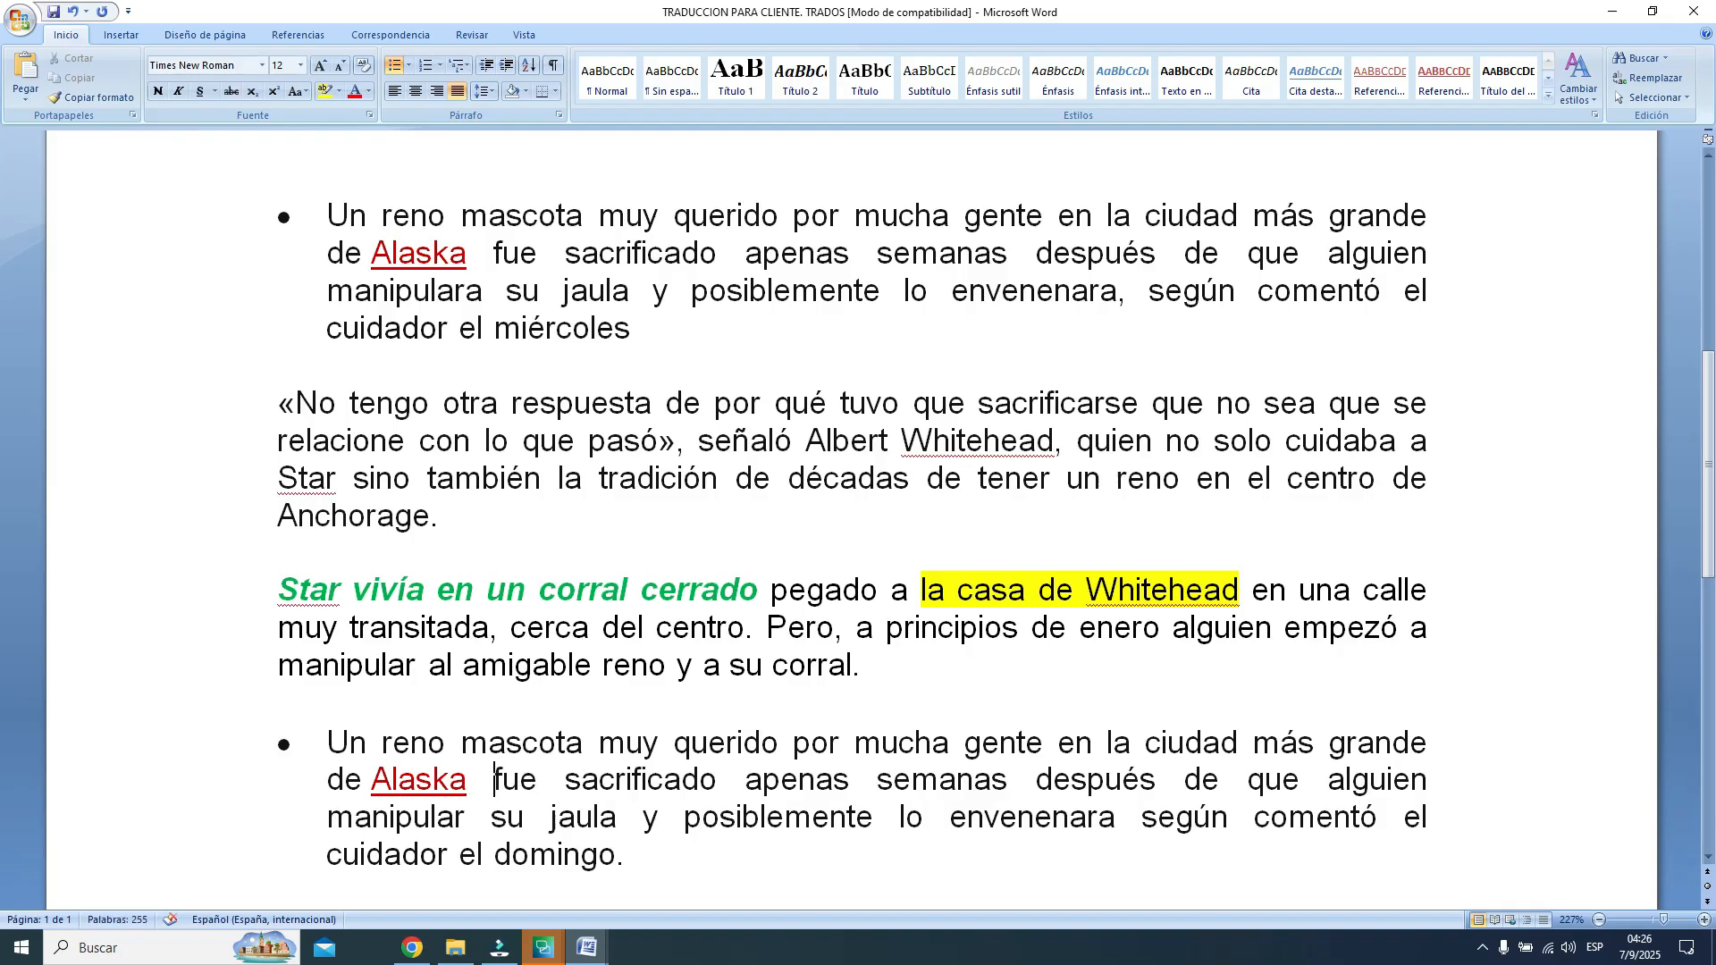
# Check the green bold italic formatting of "Star vivía en un corral cerrado" by selecting its "un corral cerrado" part.
pyautogui.click(490, 590)
pyautogui.hotkey('shift', 'Right')
pyautogui.hotkey('shift', 'Right')
pyautogui.hotkey('shift', 'Right')
pyautogui.hotkey('shift', 'Right')
pyautogui.hotkey('shift', 'Right')
pyautogui.hotkey('shift', 'Right')
pyautogui.hotkey('shift', 'Right')
pyautogui.hotkey('shift', 'Right')
pyautogui.hotkey('shift', 'Right')
pyautogui.hotkey('shift', 'Right')
pyautogui.hotkey('shift', 'Right')
pyautogui.hotkey('shift', 'Right')
pyautogui.hotkey('shift', 'Right')
pyautogui.hotkey('shift', 'Right')
pyautogui.hotkey('shift', 'Right')
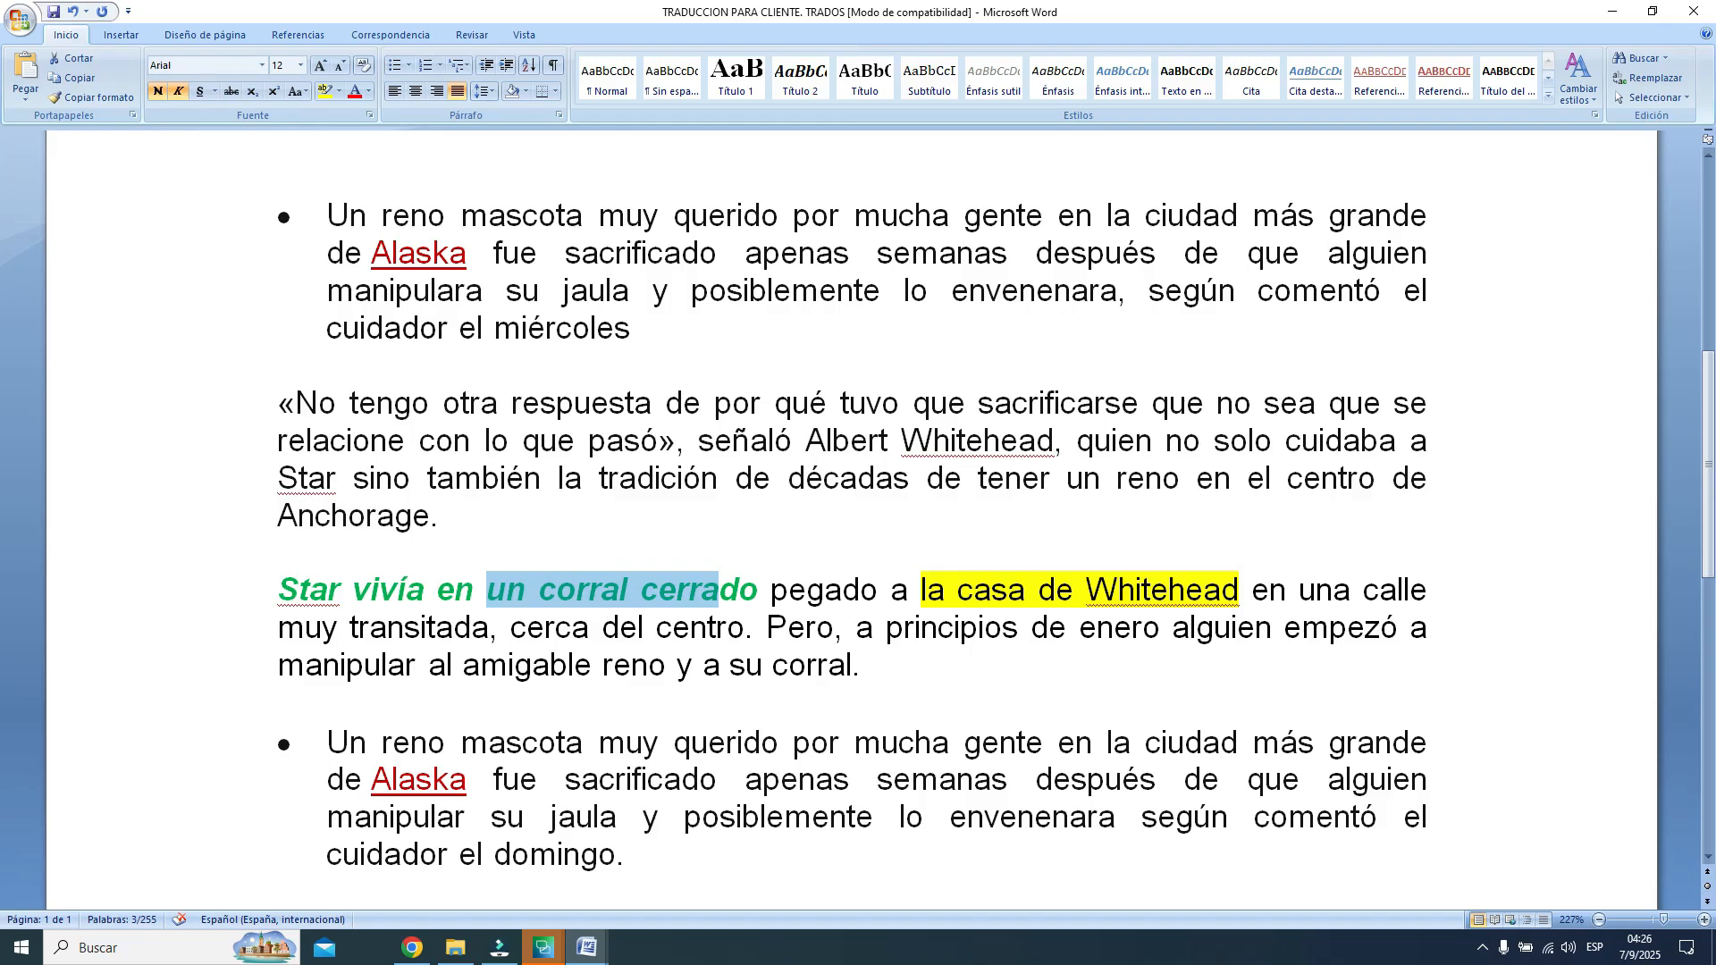
# Select the yellow-highlighted phrase after "pegado a" in the same paragraph to check its highlighting.
pyautogui.press('Right')
pyautogui.press('Right')
pyautogui.press('Right')
pyautogui.press('Right')
pyautogui.press('Right')
pyautogui.press('Right')
pyautogui.press('Right')
pyautogui.press('Right')
pyautogui.press('Right')
pyautogui.press('Right')
pyautogui.press('Right')
pyautogui.press('Right')
pyautogui.press('Right')
pyautogui.press('Right')
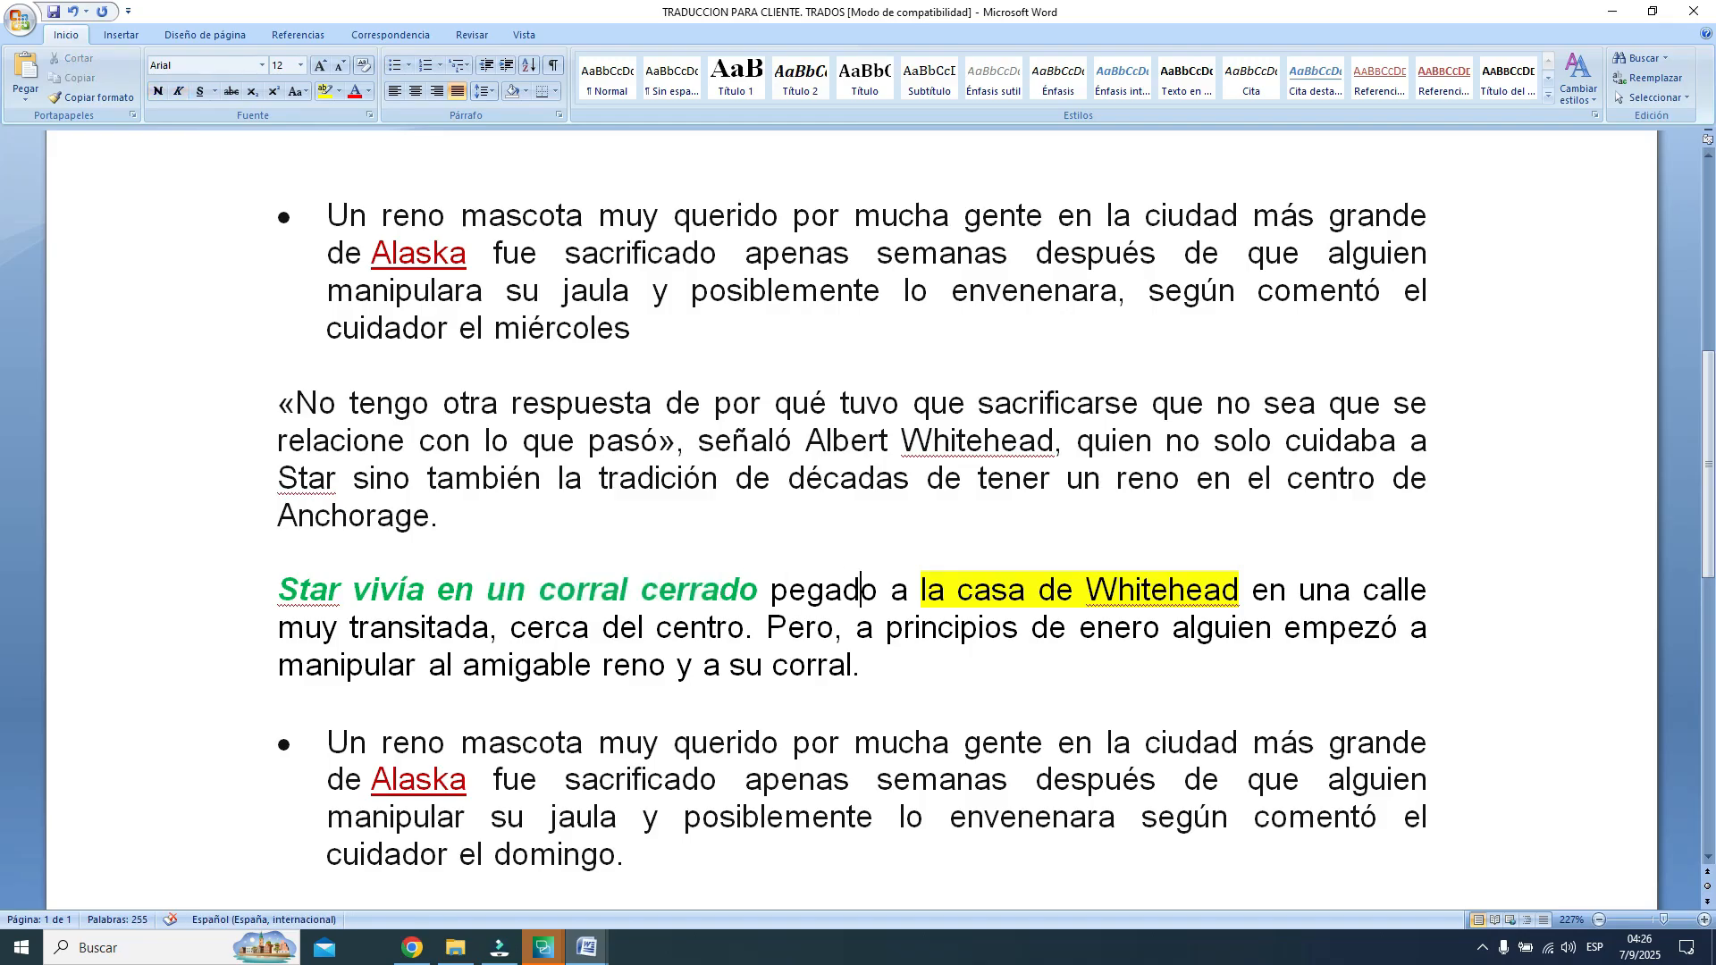
pyautogui.hotkey('shift', 'Right')
pyautogui.hotkey('shift', 'Right')
pyautogui.hotkey('shift', 'Right')
pyautogui.hotkey('shift', 'Right')
pyautogui.hotkey('shift', 'Right')
pyautogui.hotkey('shift', 'Right')
pyautogui.hotkey('shift', 'Right')
pyautogui.hotkey('shift', 'Right')
pyautogui.hotkey('shift', 'Right')
pyautogui.hotkey('shift', 'Right')
pyautogui.hotkey('shift', 'Right')
pyautogui.hotkey('shift', 'Right')
pyautogui.hotkey('shift', 'Right')
pyautogui.hotkey('shift', 'Right')
pyautogui.hotkey('shift', 'Right')
pyautogui.hotkey('shift', 'Right')
pyautogui.hotkey('shift', 'Right')
pyautogui.hotkey('shift', 'Right')
pyautogui.hotkey('shift', 'Right')
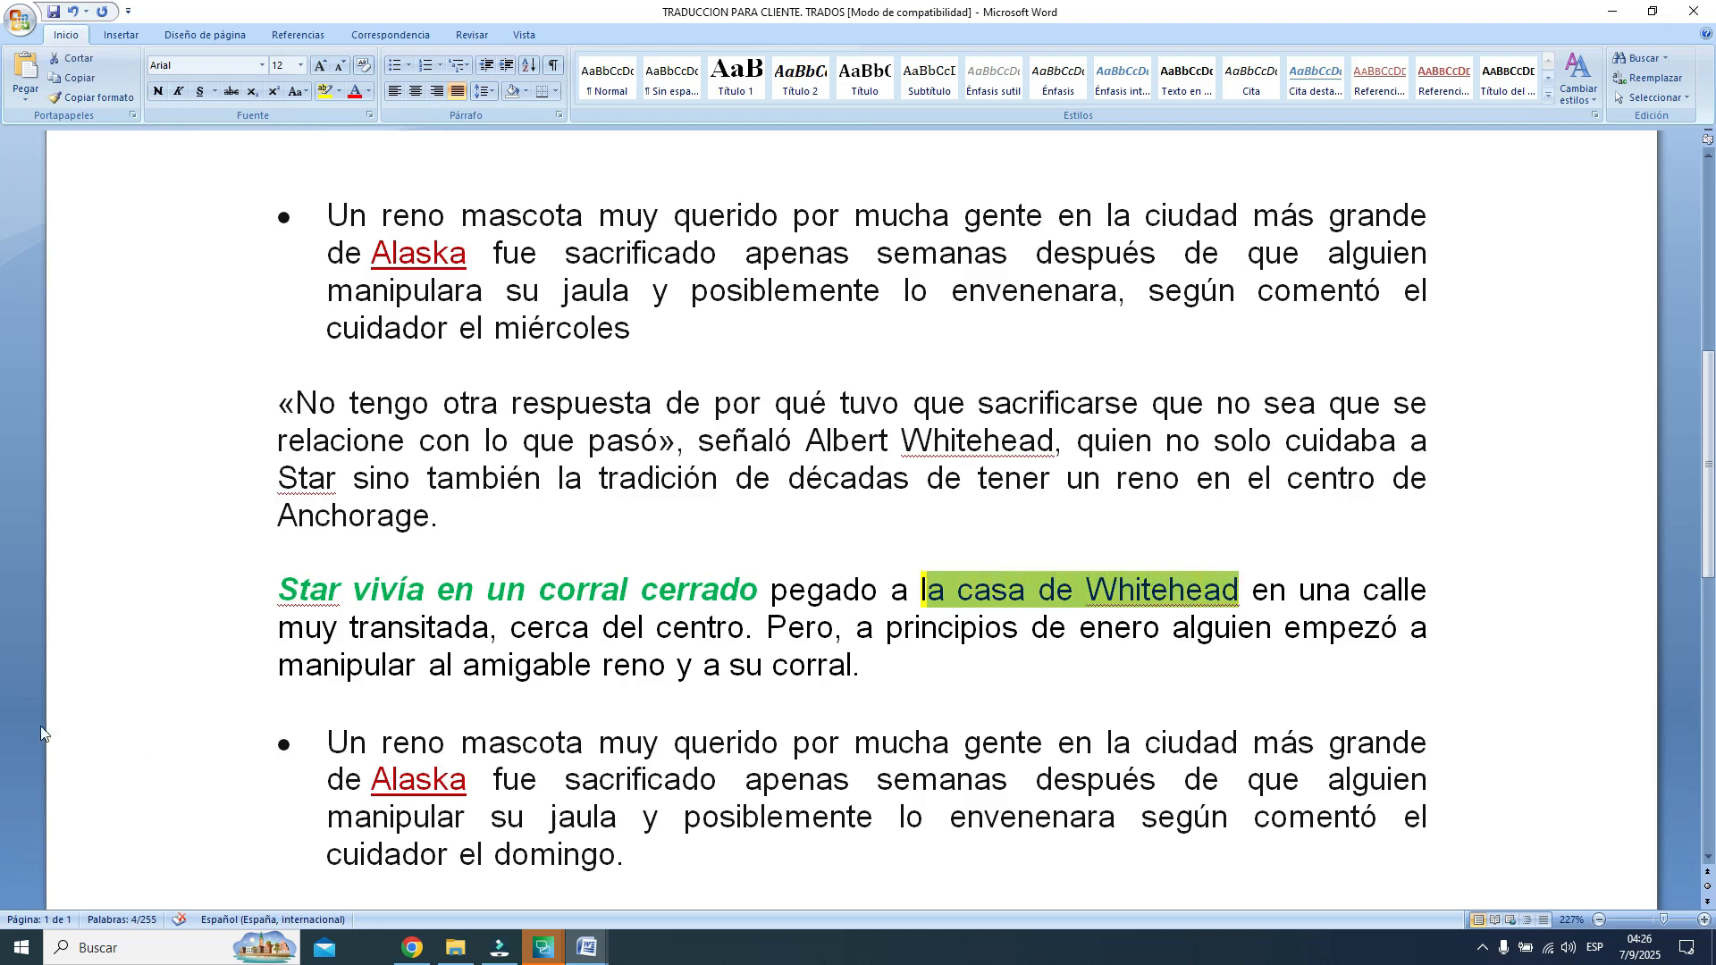
# Switch to the source document "TRADUCCIÓN MODELO_THE GUARDIAN" and go to the paragraph starting "Star lived in a fenced-in pen".
pyautogui.moveTo(582, 950)
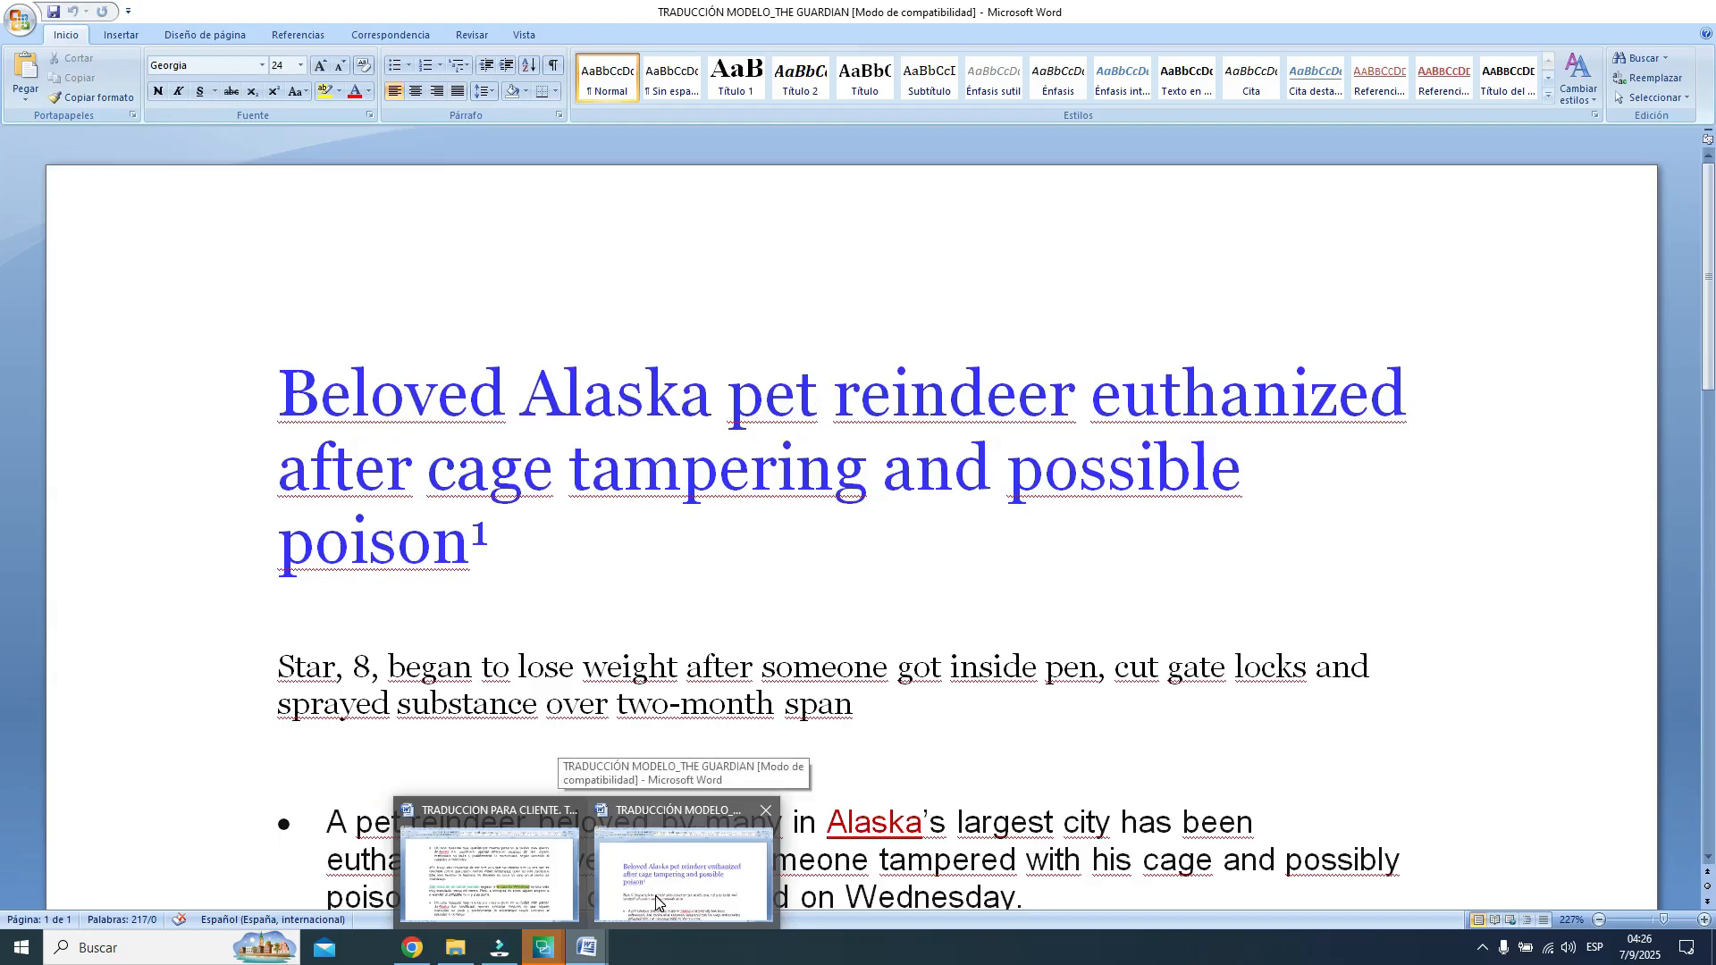
pyautogui.click(656, 897)
pyautogui.press('Down')
pyautogui.press('Down')
pyautogui.press('Down')
pyautogui.press('Down')
pyautogui.press('Down')
pyautogui.press('Down')
pyautogui.press('Down')
pyautogui.press('Down')
pyautogui.press('Down')
pyautogui.press('Down')
pyautogui.press('Down')
pyautogui.press('Down')
pyautogui.press('Down')
pyautogui.press('Down')
pyautogui.press('Down')
pyautogui.press('Down')
pyautogui.press('Down')
pyautogui.press('Down')
pyautogui.press('Down')
pyautogui.press('Down')
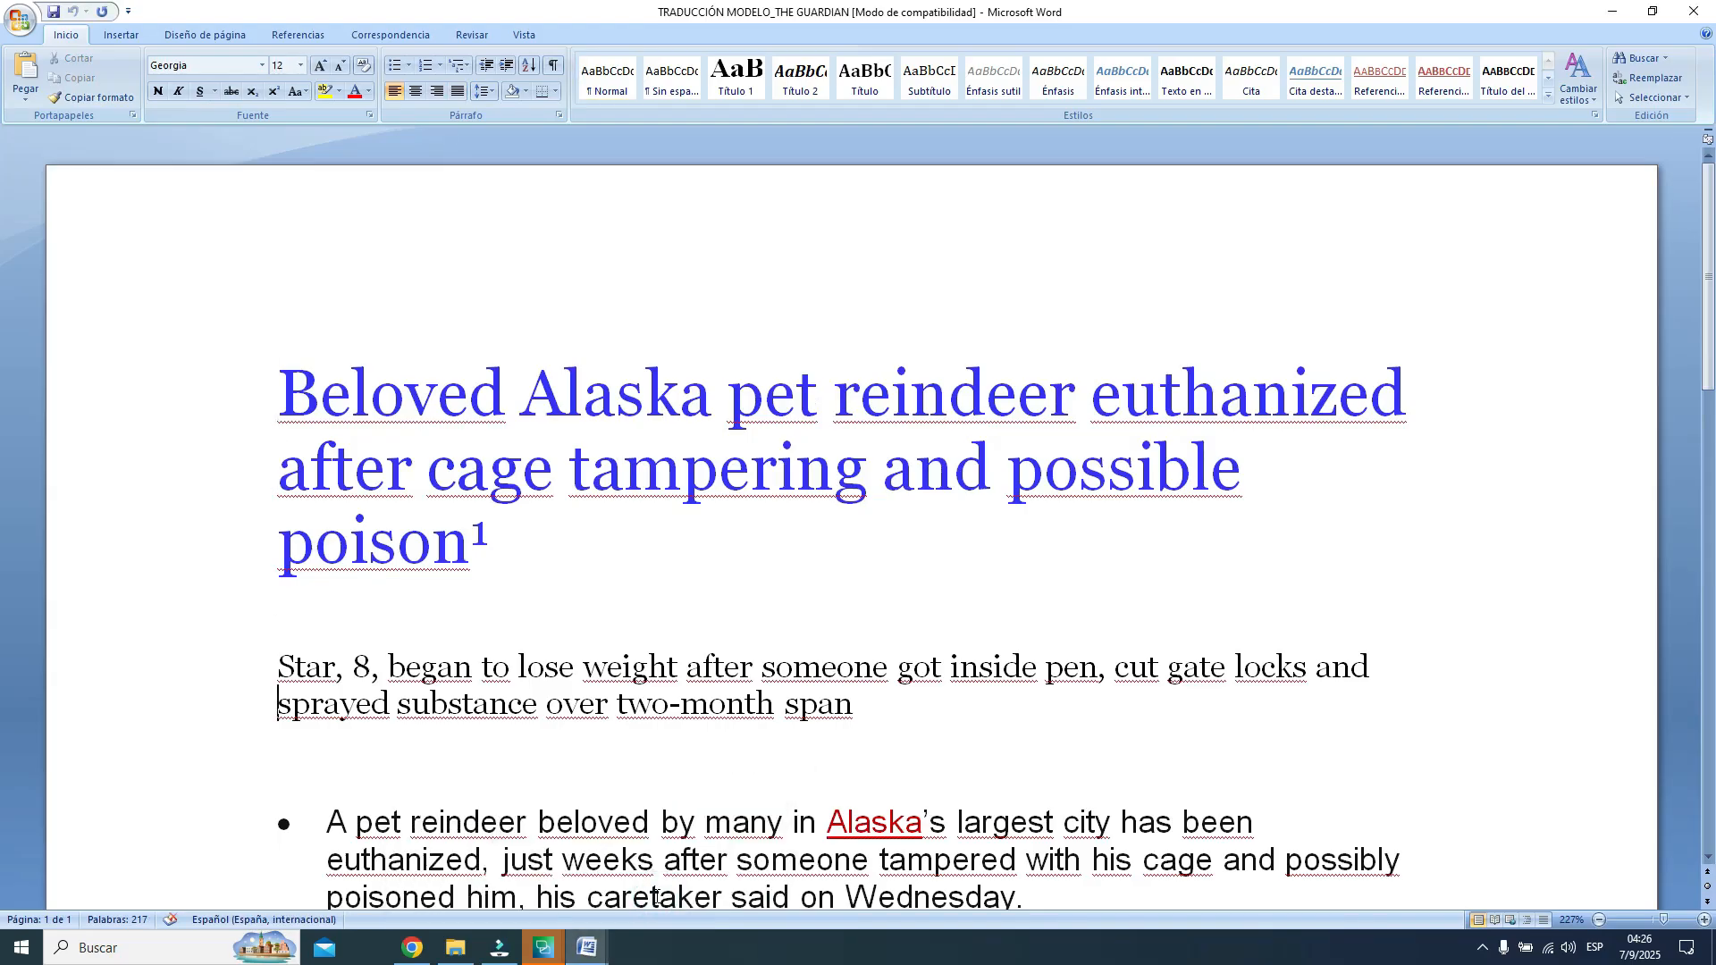
pyautogui.press('Up')
pyautogui.press('Up')
pyautogui.press('Up')
pyautogui.press('Up')
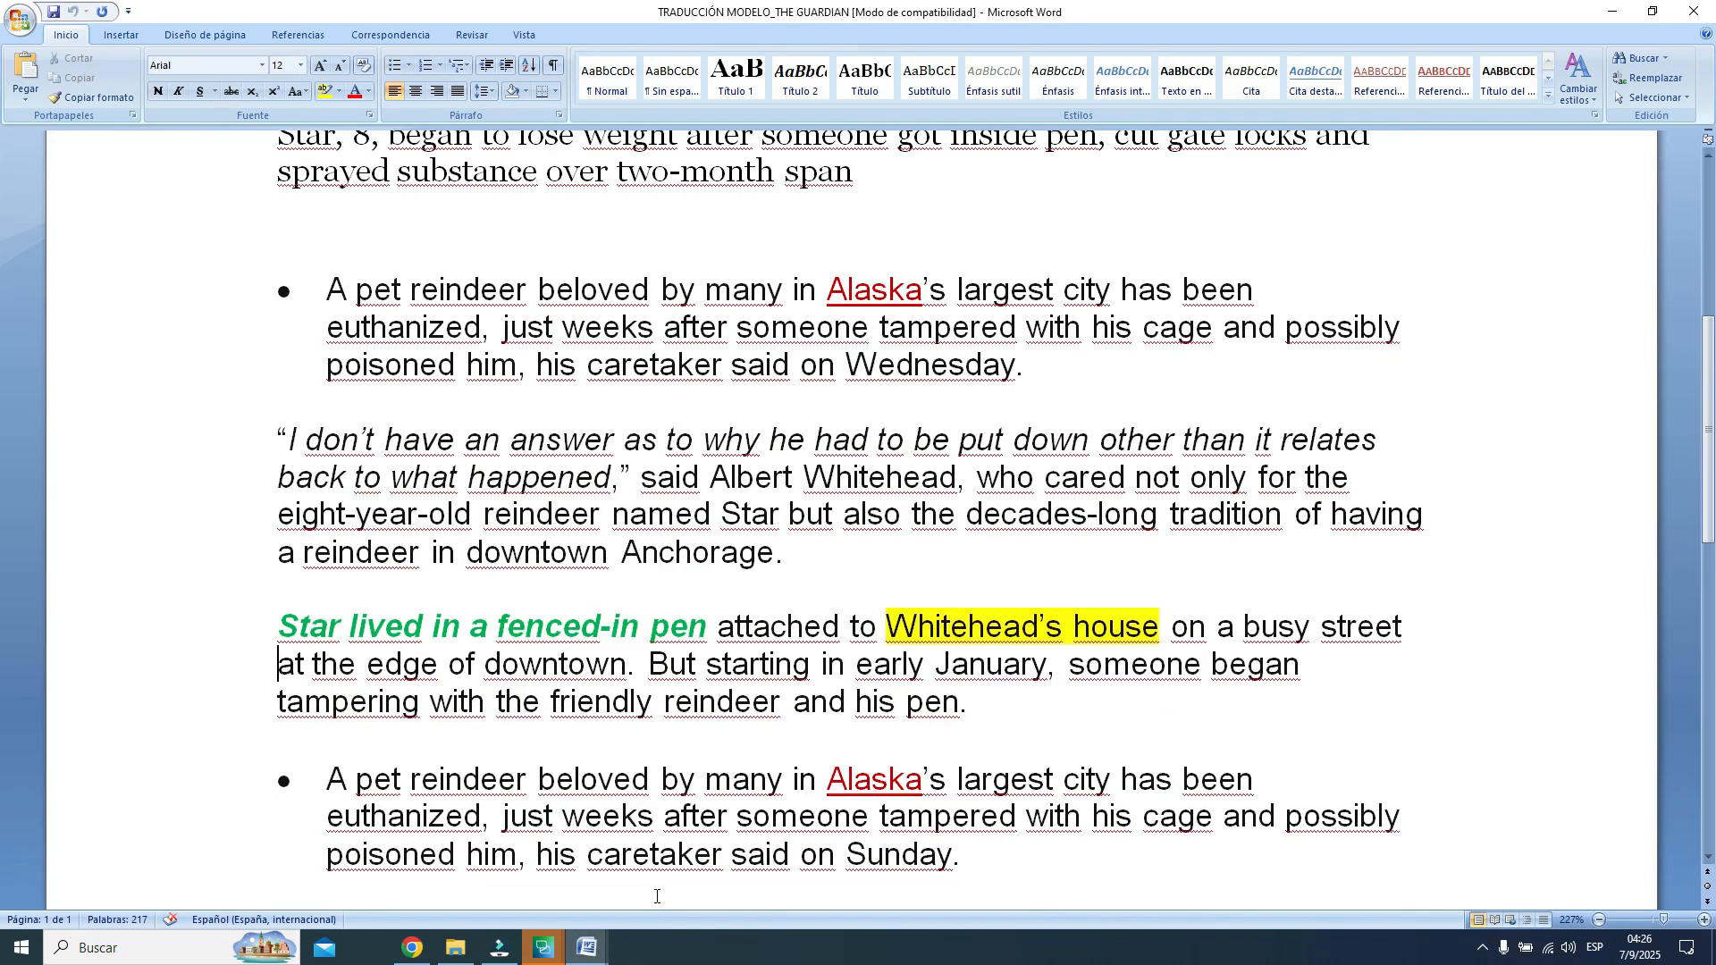
# Select the green bold italic phrase "Star lived in a fenced-in pen" in the source paragraph to check its formatting.
pyautogui.hotkey('shift', 'Right')
pyautogui.hotkey('shift', 'Right')
pyautogui.hotkey('shift', 'Right')
pyautogui.hotkey('shift', 'Right')
pyautogui.hotkey('shift', 'Right')
pyautogui.hotkey('shift', 'Right')
pyautogui.hotkey('shift', 'Right')
pyautogui.hotkey('shift', 'Right')
pyautogui.hotkey('shift', 'Right')
pyautogui.hotkey('shift', 'Right')
pyautogui.hotkey('shift', 'Right')
pyautogui.hotkey('shift', 'Right')
pyautogui.hotkey('shift', 'Right')
pyautogui.hotkey('shift', 'Right')
pyautogui.hotkey('shift', 'Right')
pyautogui.hotkey('shift', 'Right')
pyautogui.hotkey('shift', 'Right')
pyautogui.hotkey('shift', 'Right')
pyautogui.hotkey('shift', 'Right')
pyautogui.hotkey('shift', 'Right')
pyautogui.hotkey('shift', 'Right')
pyautogui.hotkey('shift', 'Right')
pyautogui.hotkey('shift', 'Right')
pyautogui.hotkey('shift', 'Right')
pyautogui.hotkey('shift', 'Right')
pyautogui.hotkey('shift', 'Right')
pyautogui.hotkey('shift', 'Right')
pyautogui.hotkey('shift', 'Right')
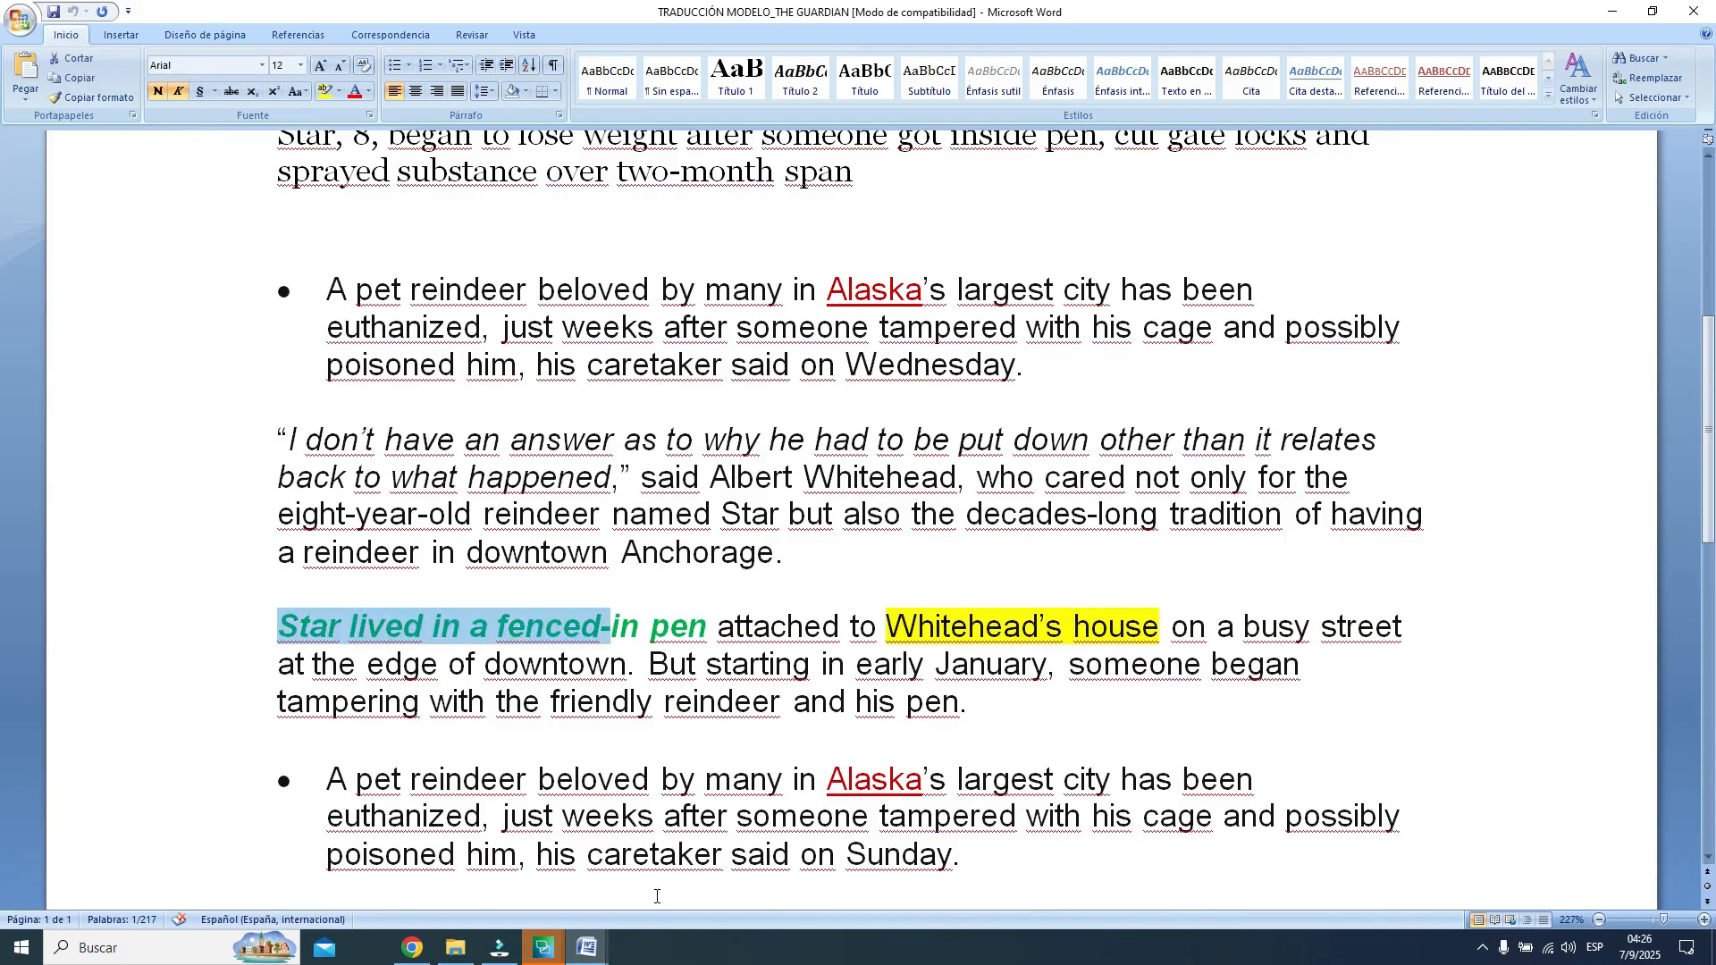
# Select the yellow-highlighted phrase after "attached to" in the same source paragraph to check its highlighting.
pyautogui.press('Right')
pyautogui.press('Right')
pyautogui.press('Right')
pyautogui.press('Right')
pyautogui.press('Right')
pyautogui.press('Right')
pyautogui.press('Right')
pyautogui.press('Right')
pyautogui.press('Right')
pyautogui.press('Right')
pyautogui.press('Right')
pyautogui.press('Right')
pyautogui.press('Right')
pyautogui.press('Right')
pyautogui.hotkey('shift', 'Right')
pyautogui.hotkey('shift', 'Right')
pyautogui.hotkey('shift', 'Right')
pyautogui.hotkey('shift', 'Right')
pyautogui.hotkey('shift', 'Right')
pyautogui.hotkey('shift', 'Right')
pyautogui.hotkey('shift', 'Right')
pyautogui.hotkey('shift', 'Right')
pyautogui.hotkey('shift', 'Right')
pyautogui.hotkey('shift', 'Right')
pyautogui.hotkey('shift', 'Right')
pyautogui.hotkey('shift', 'Right')
pyautogui.hotkey('shift', 'Right')
pyautogui.hotkey('shift', 'Right')
pyautogui.hotkey('shift', 'Right')
pyautogui.hotkey('shift', 'Right')
pyautogui.hotkey('shift', 'Right')
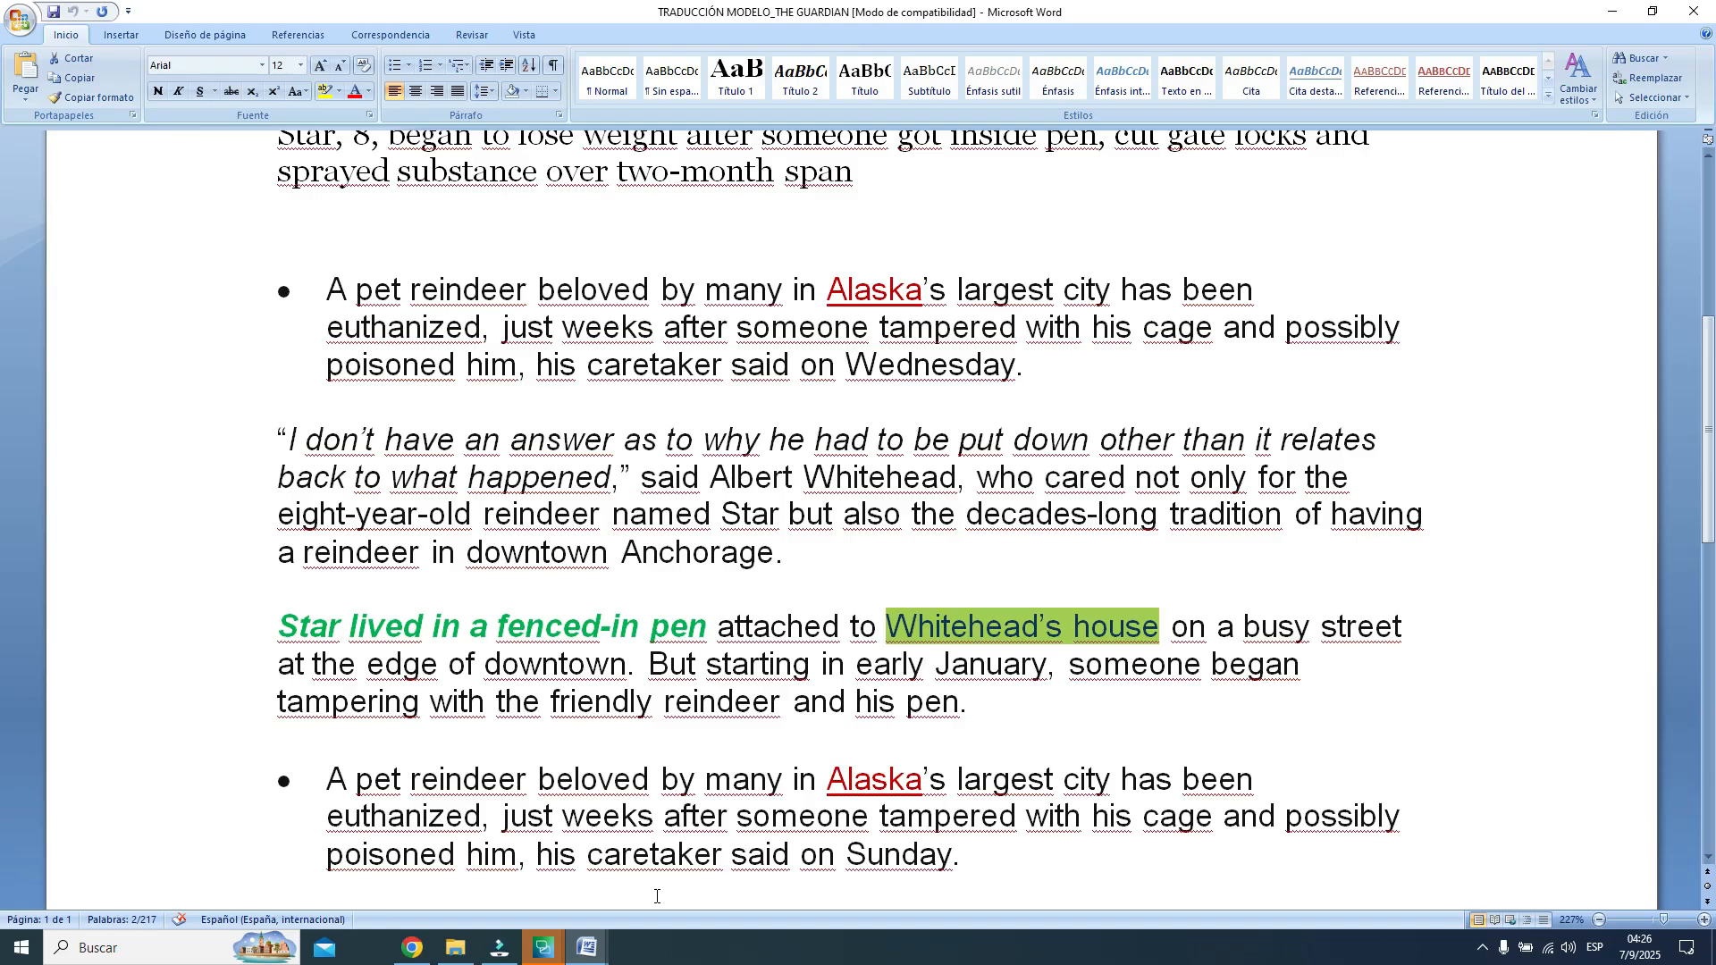
# Switch back to the translated document "TRADUCCION PARA CLIENTE. TRADOS" and place the cursor at the end of the bullet ending in "domingo".
pyautogui.moveTo(585, 949)
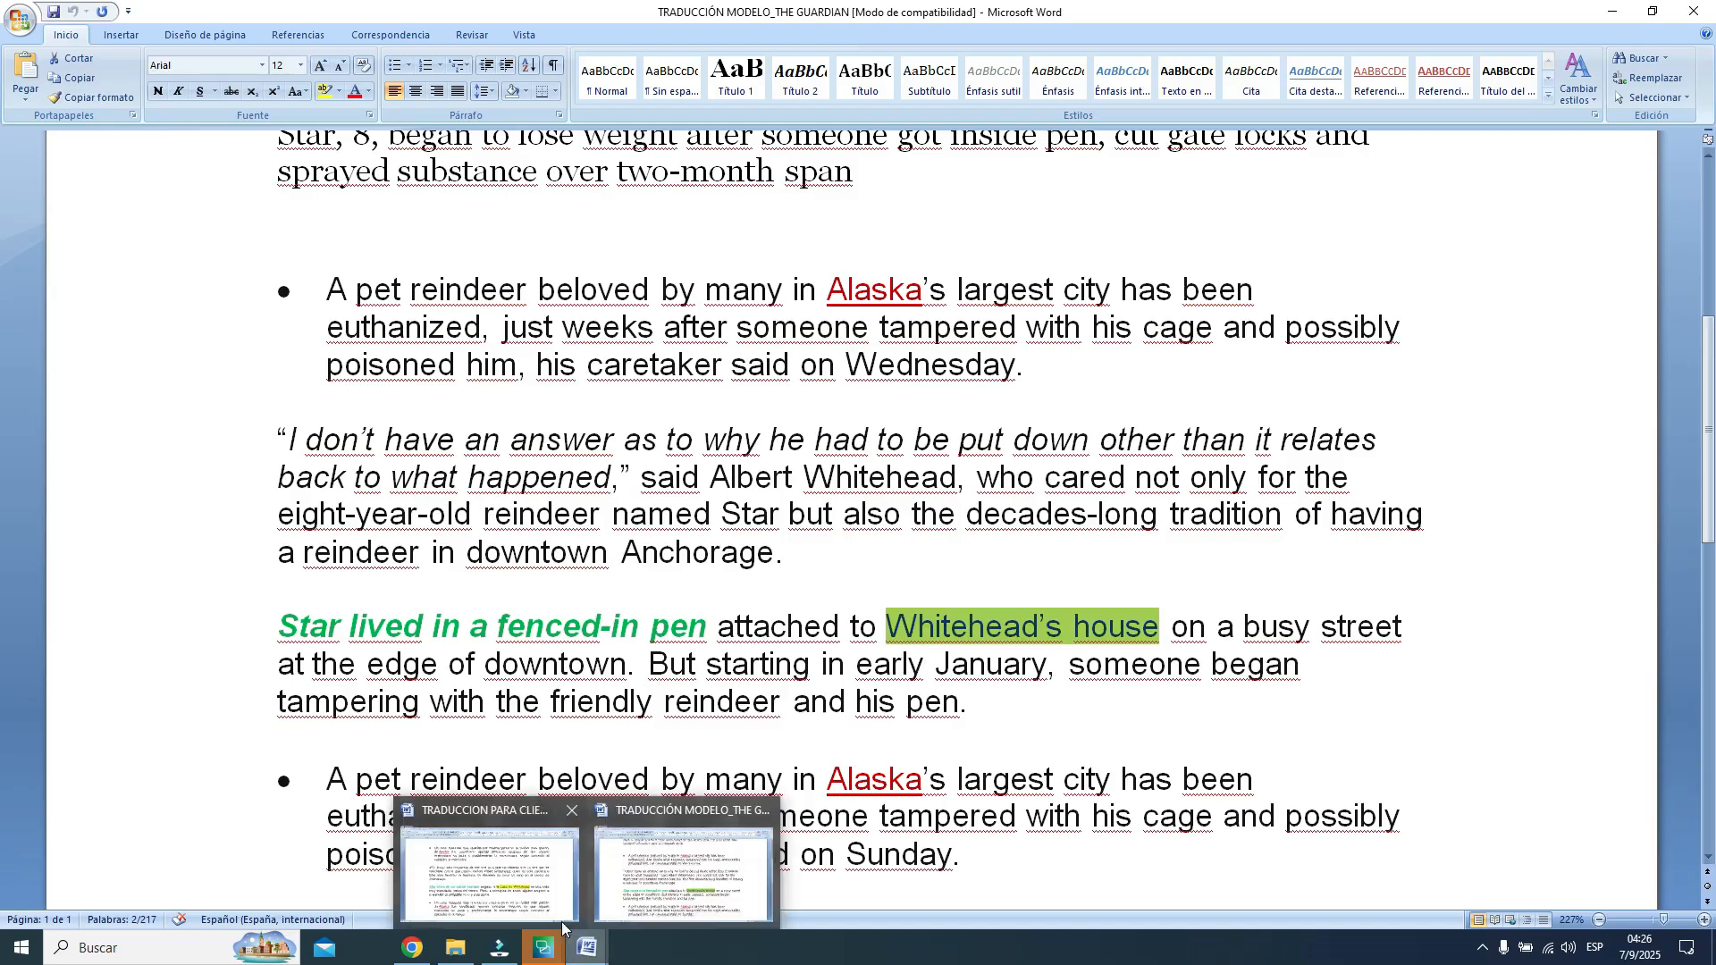
pyautogui.moveTo(531, 904)
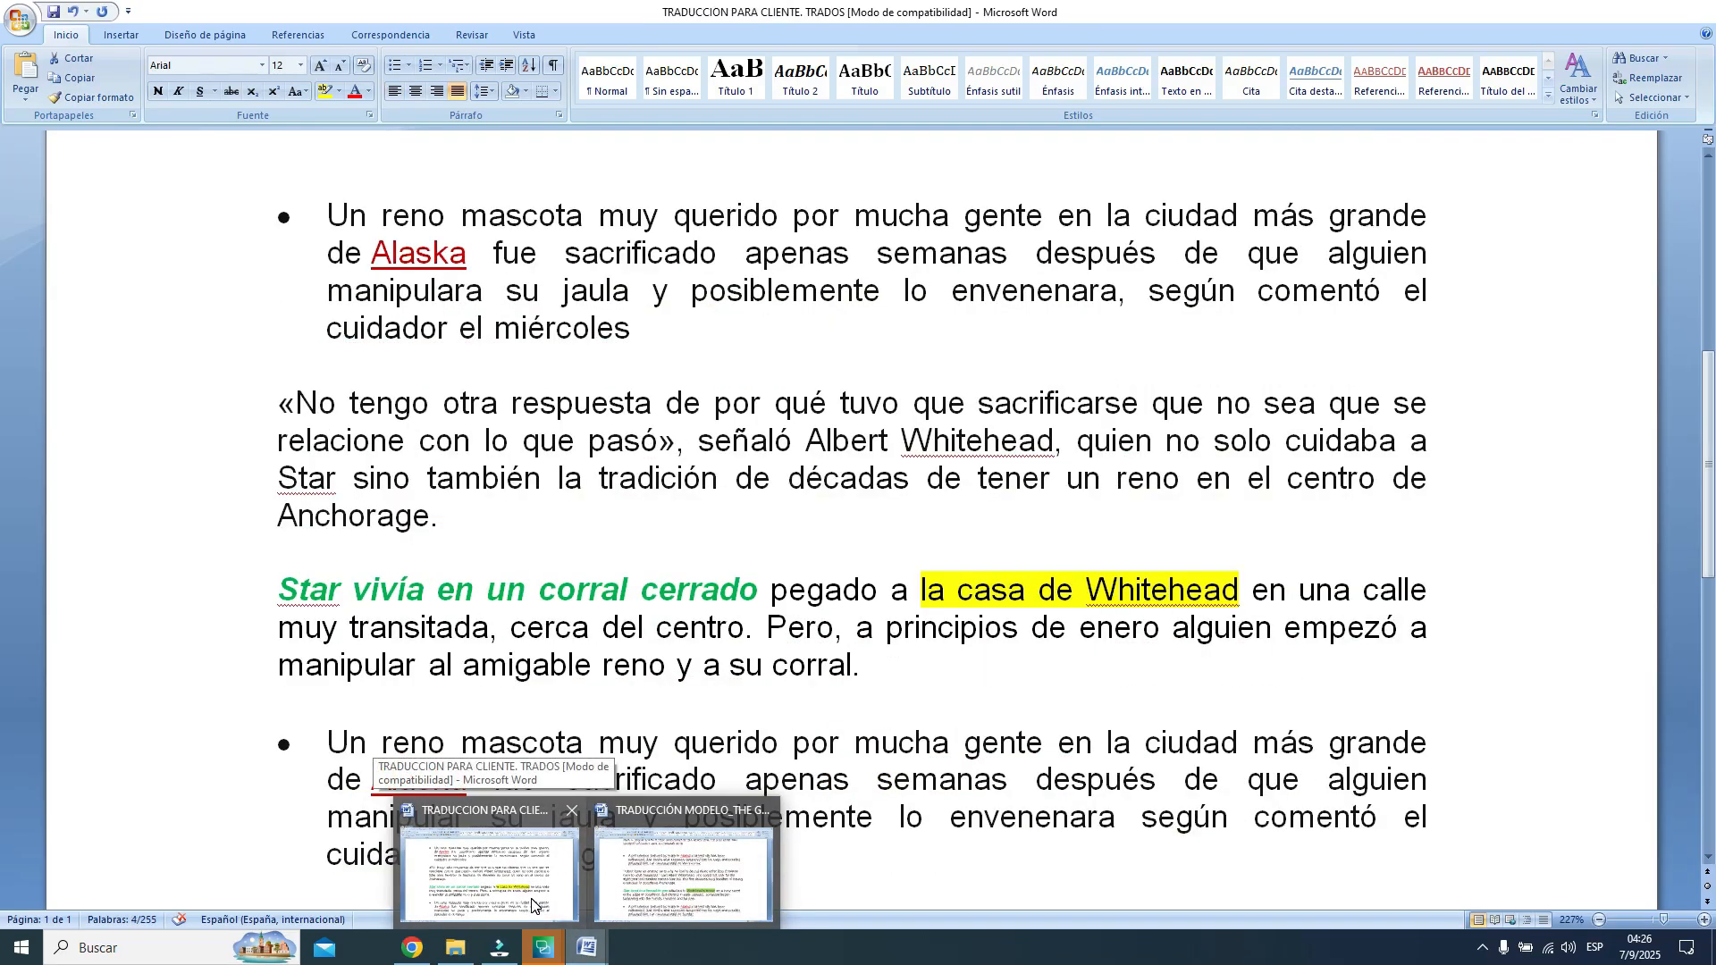
pyautogui.click(531, 902)
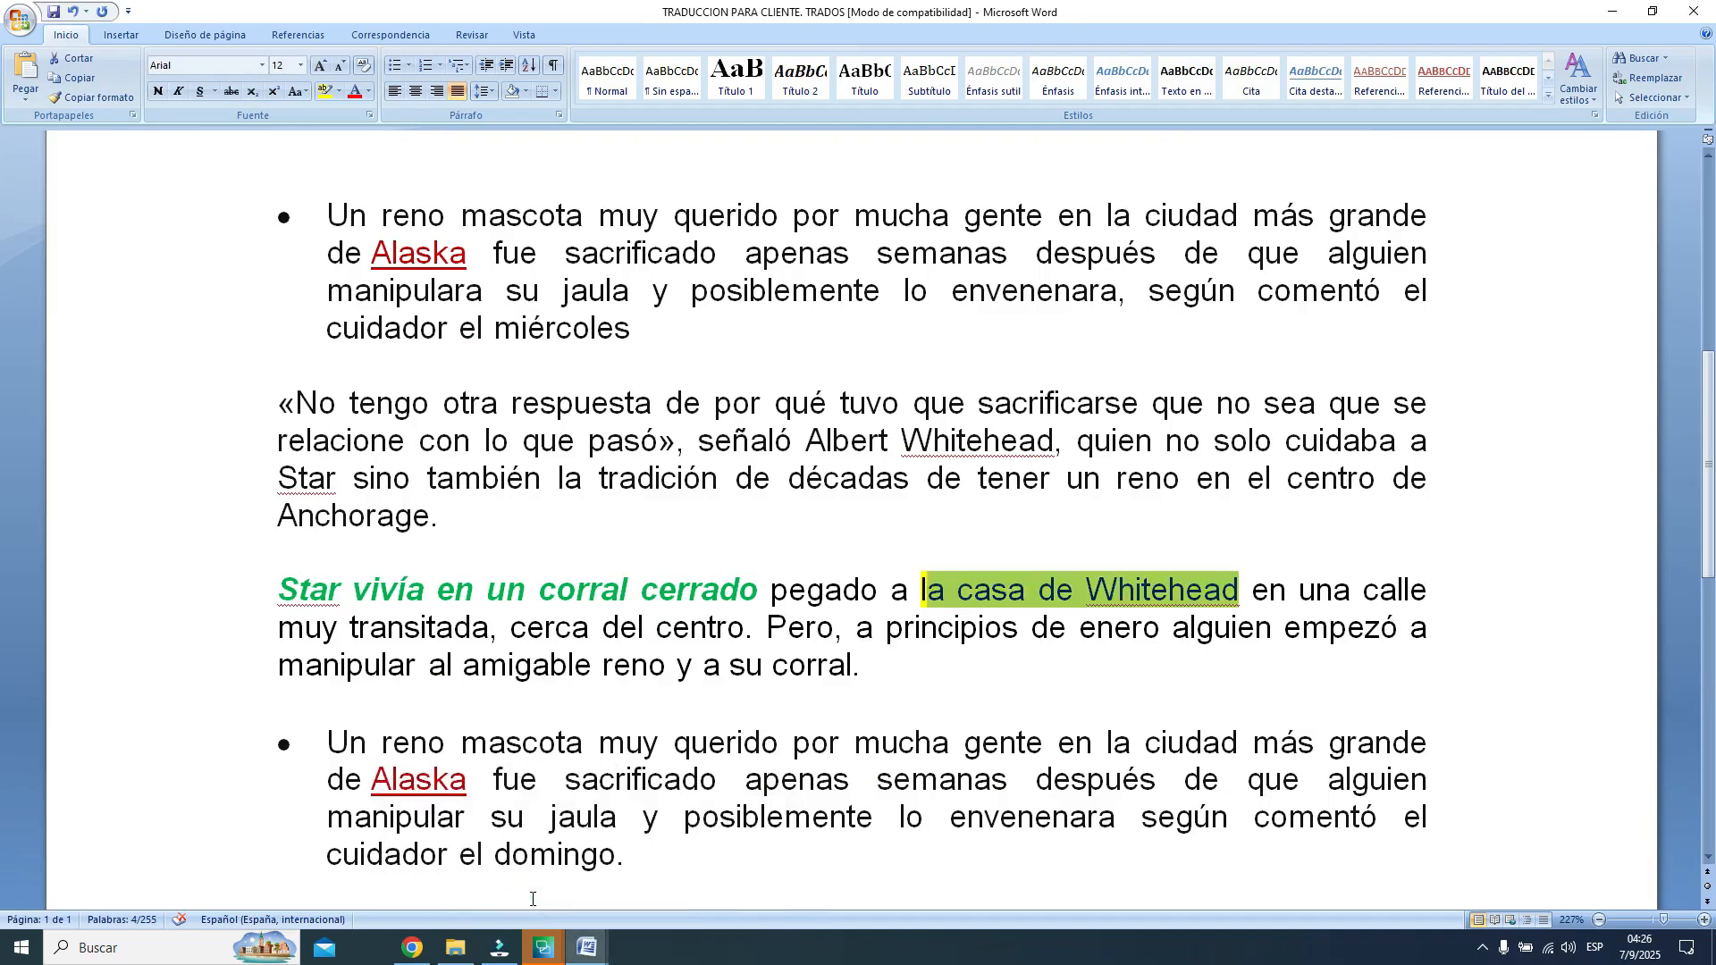
pyautogui.click(691, 869)
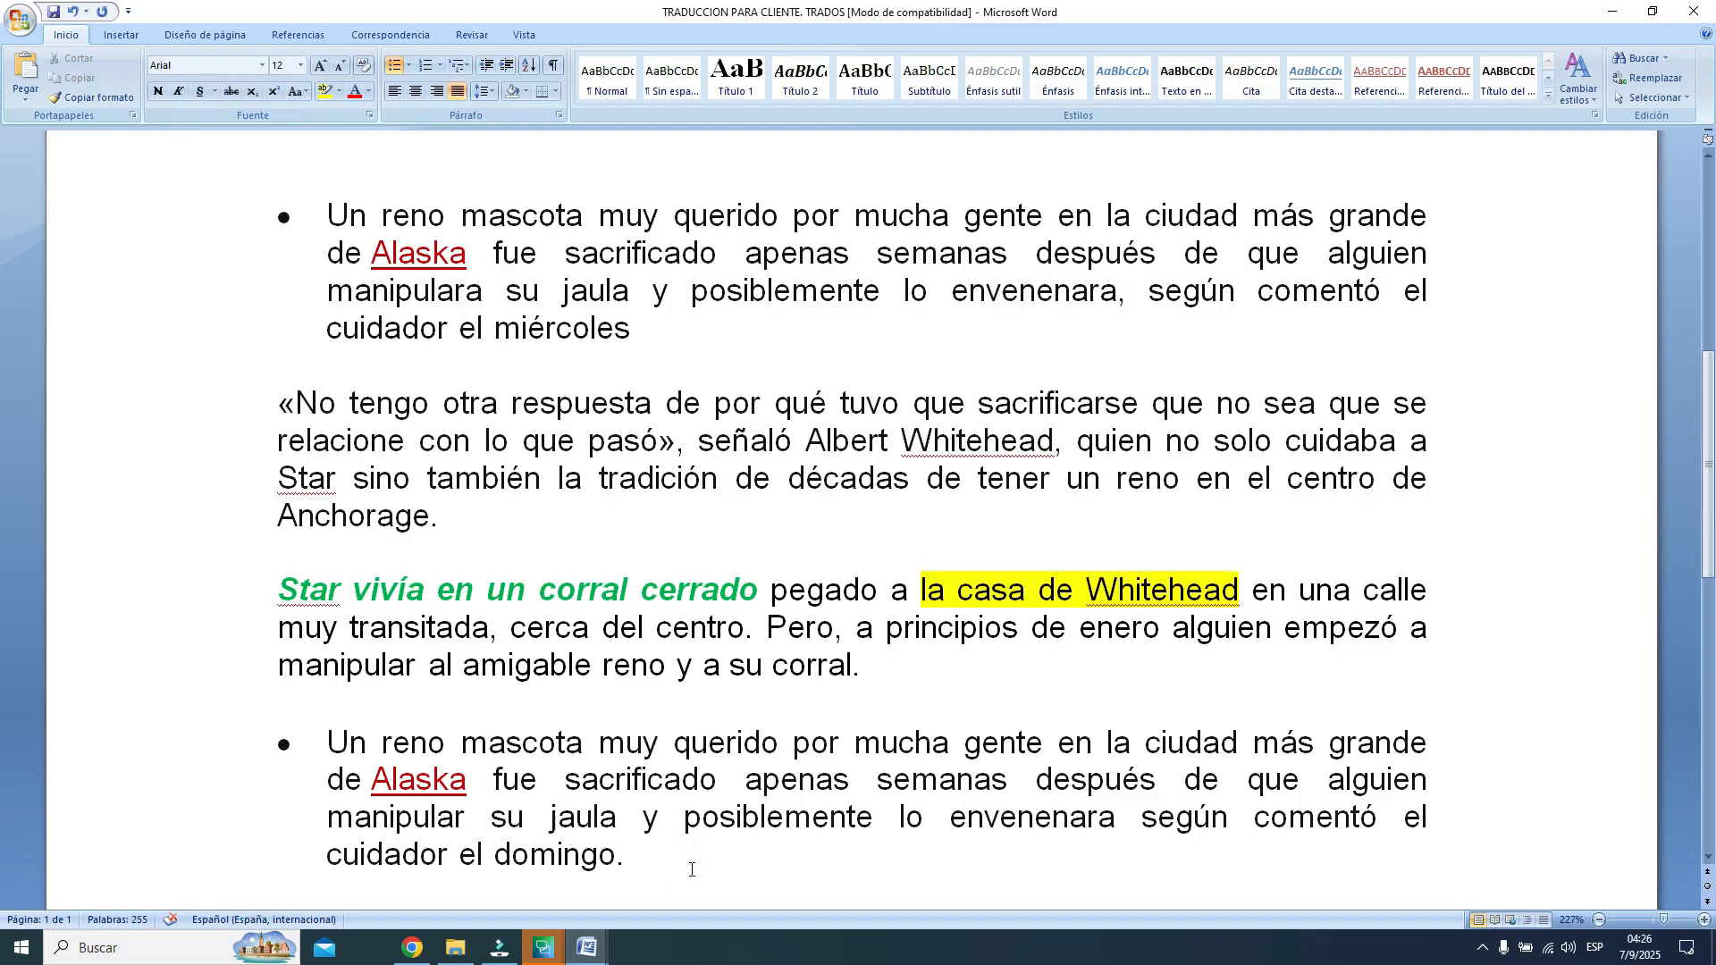